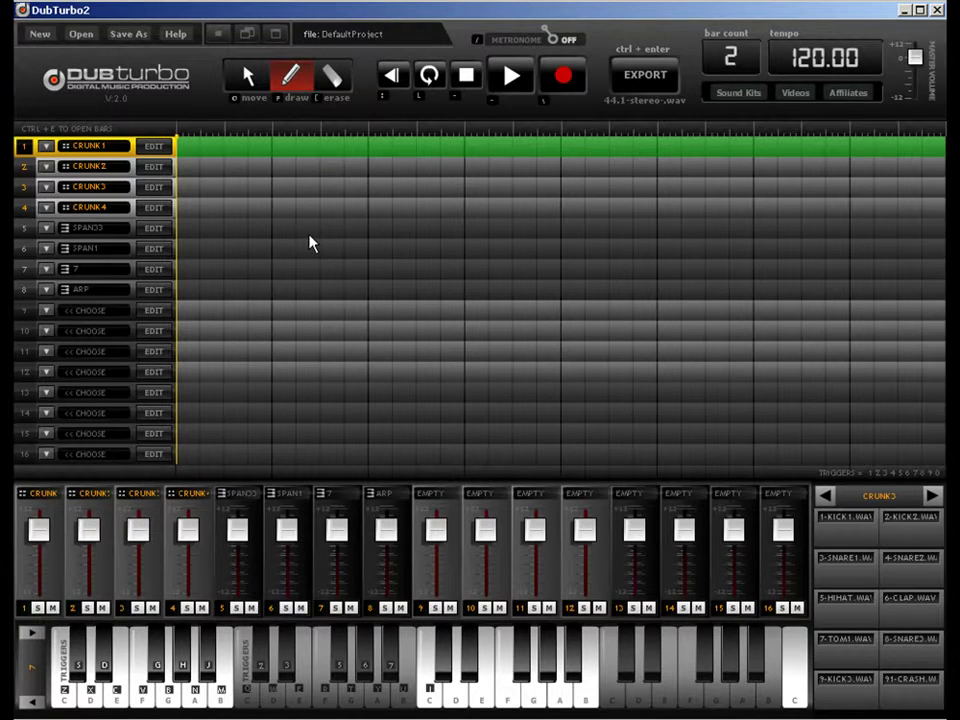
Step: Set the project tempo to 140 and the bar count to 4
click(803, 55)
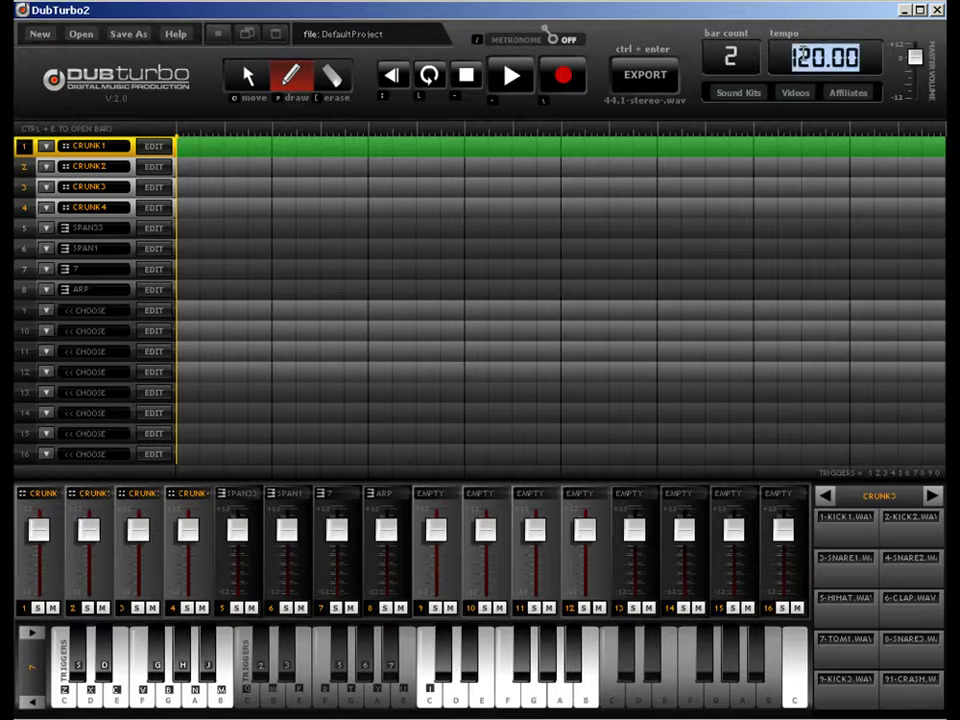
text(140)
key(Return)
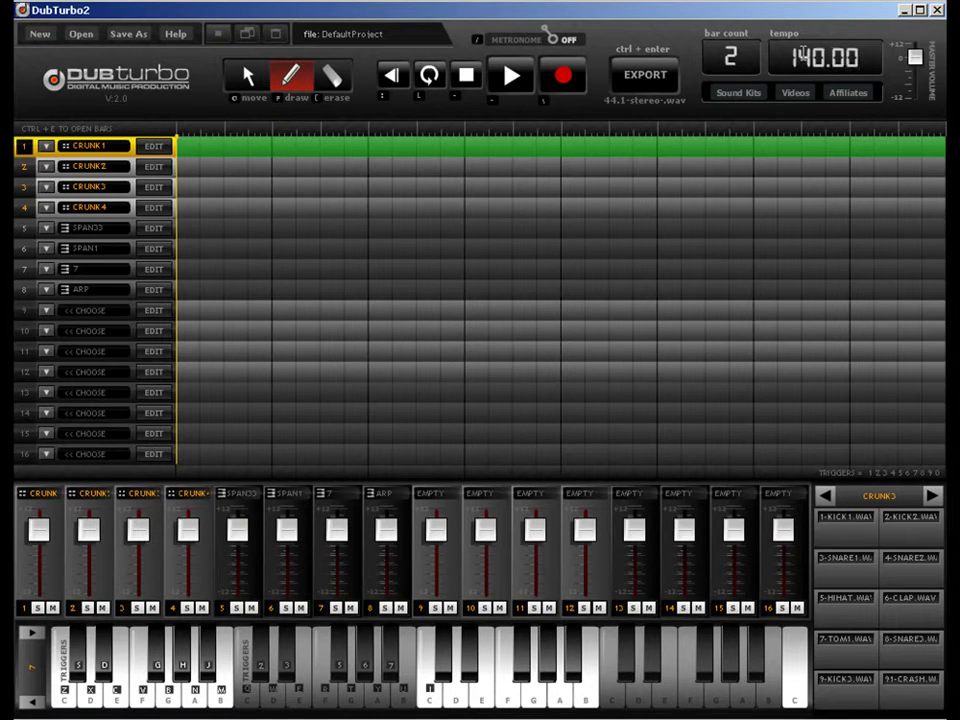
click(729, 57)
text(4)
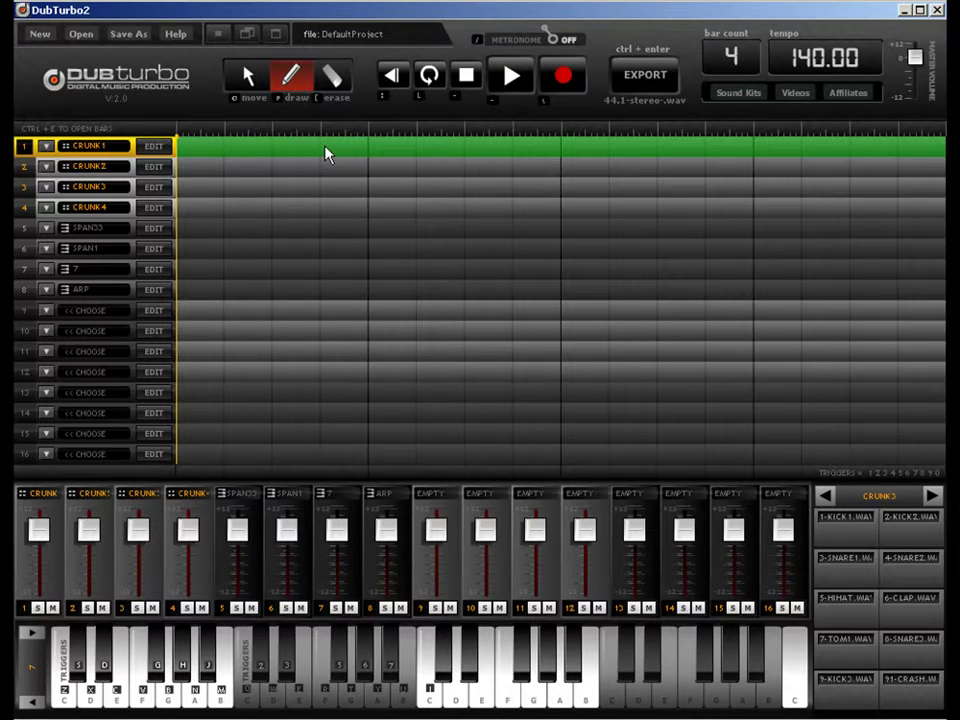
drag(325, 153, 574, 150)
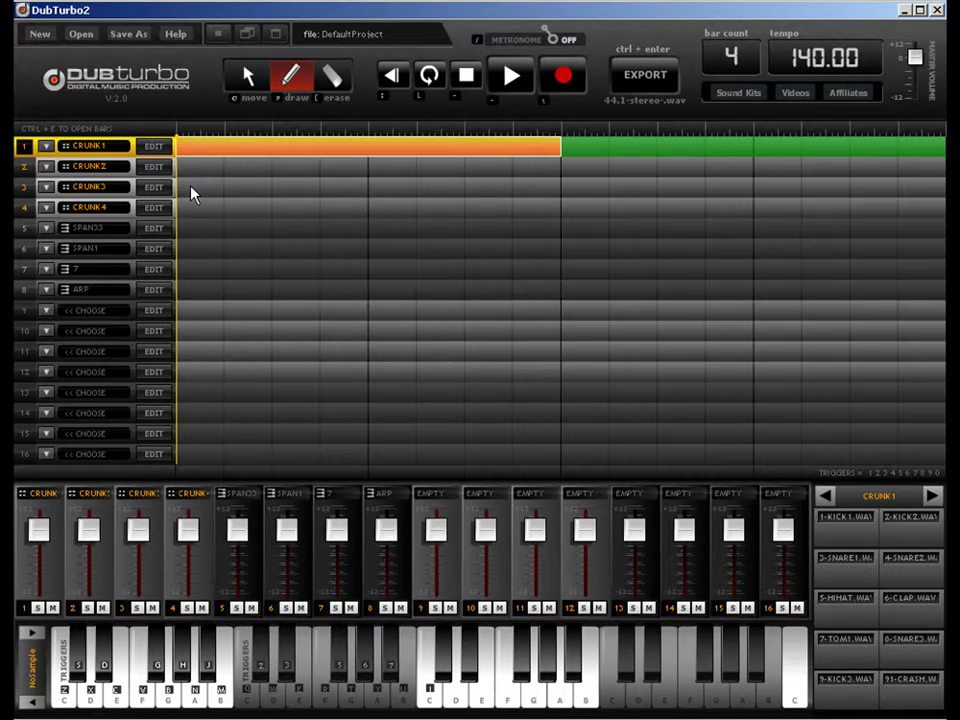
click(250, 78)
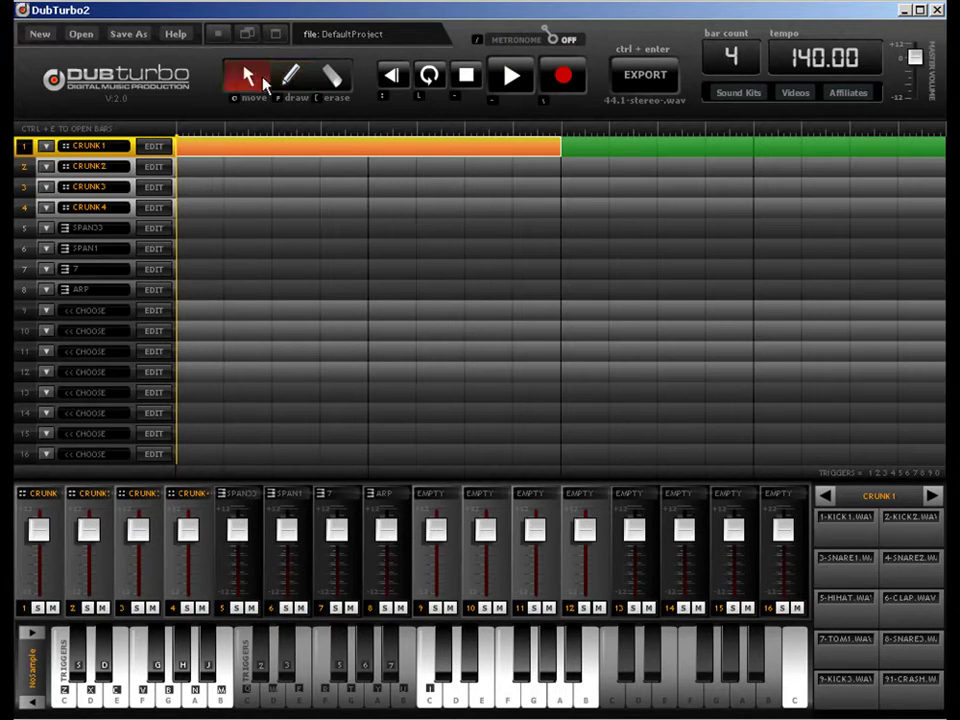
click(331, 76)
click(335, 146)
key(w)
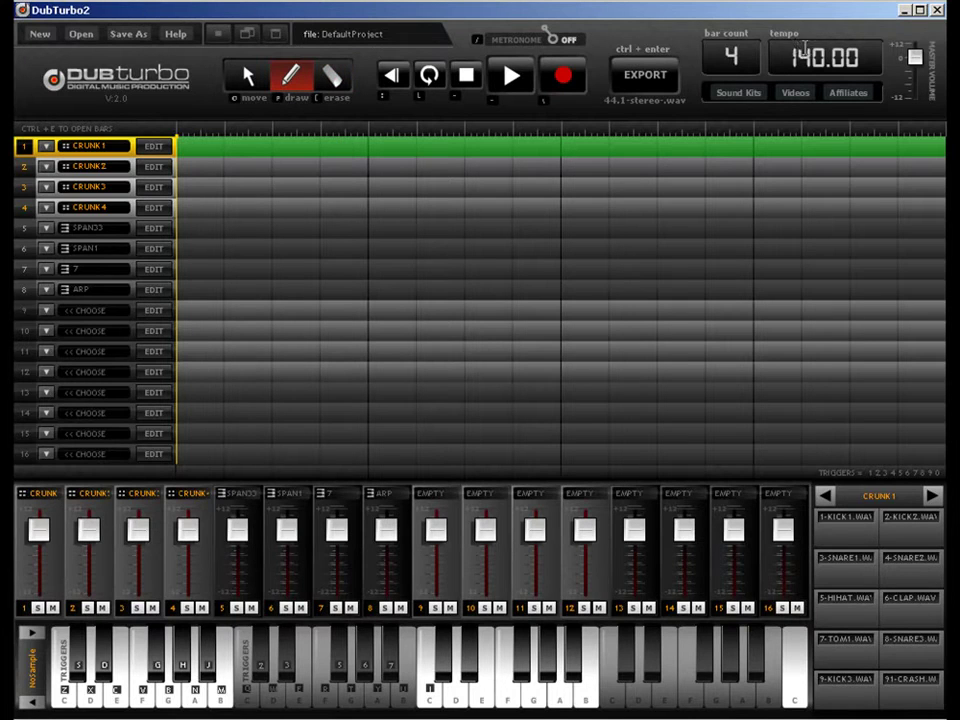
Step: Draw a two-bar clip at the start of track 1 and load the DUBDRUMS1 kit for it in the drum editor
mouse_move(305, 153)
mouse_down()
mouse_move(600, 150)
mouse_move(456, 154)
mouse_move(575, 157)
mouse_up()
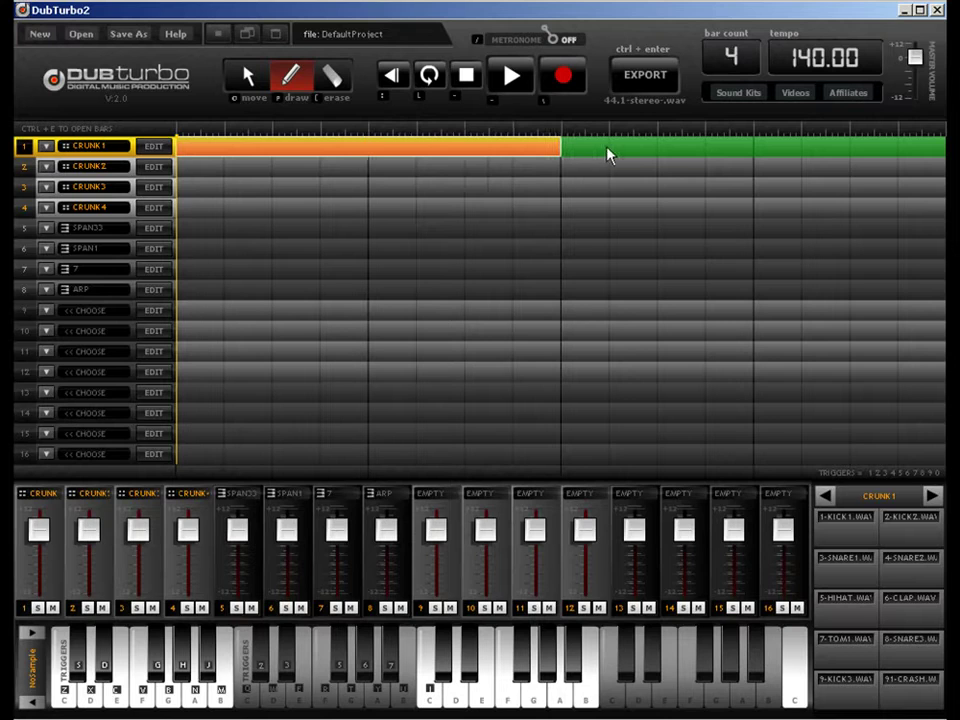
click(162, 146)
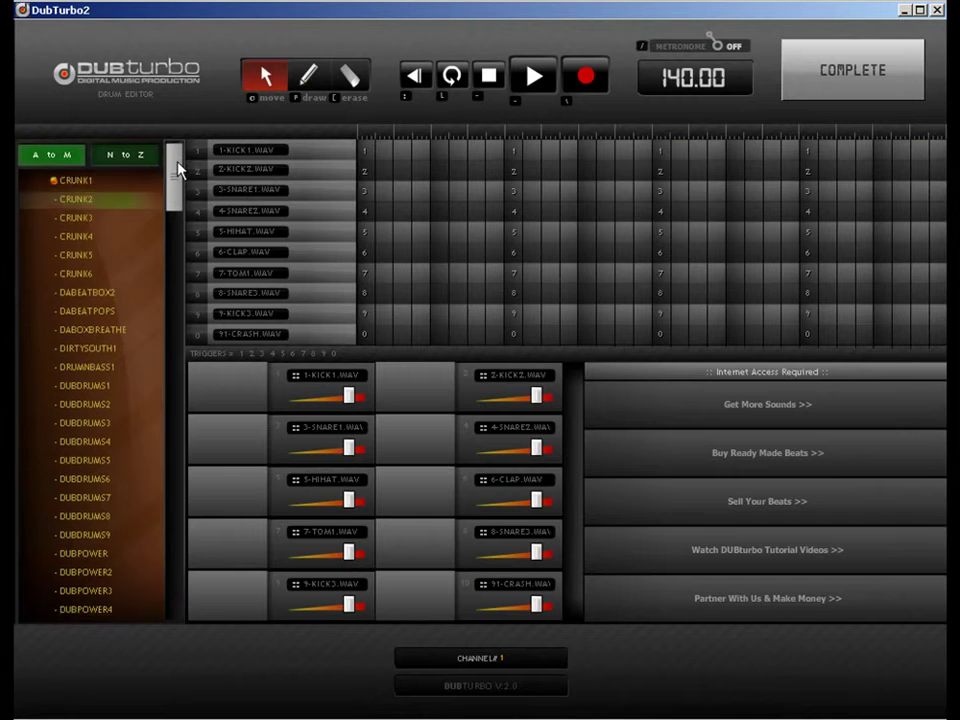
drag(178, 168, 178, 208)
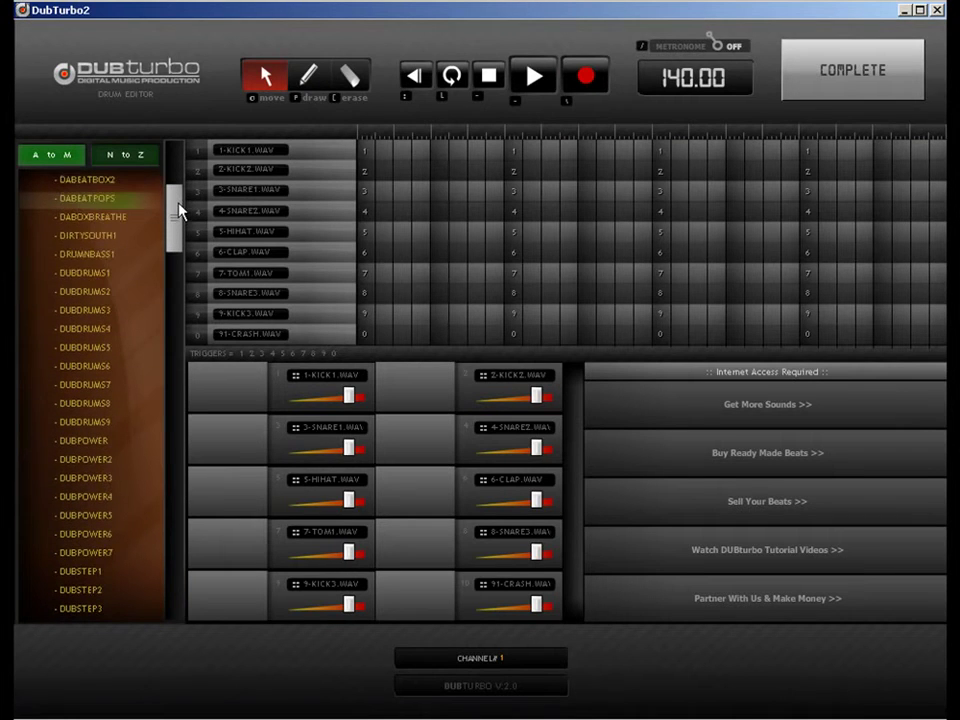
click(69, 279)
Step: Try the DUBSTEPCOMBO drum kit on channel 1 and return to the DUBDRUMS1 kit
drag(176, 242, 172, 367)
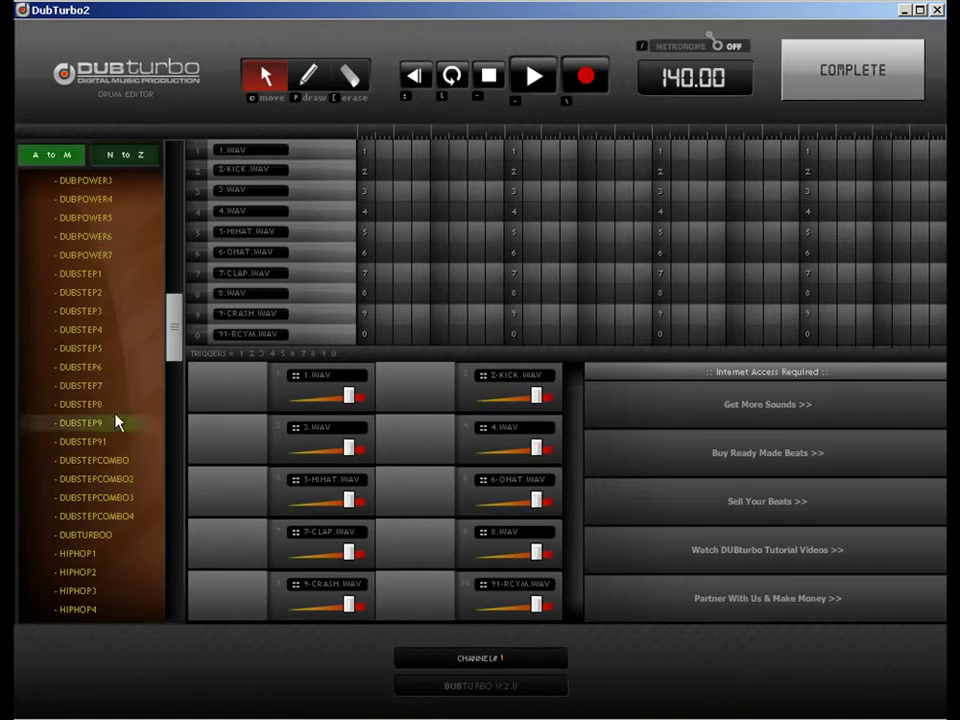
drag(179, 329, 185, 373)
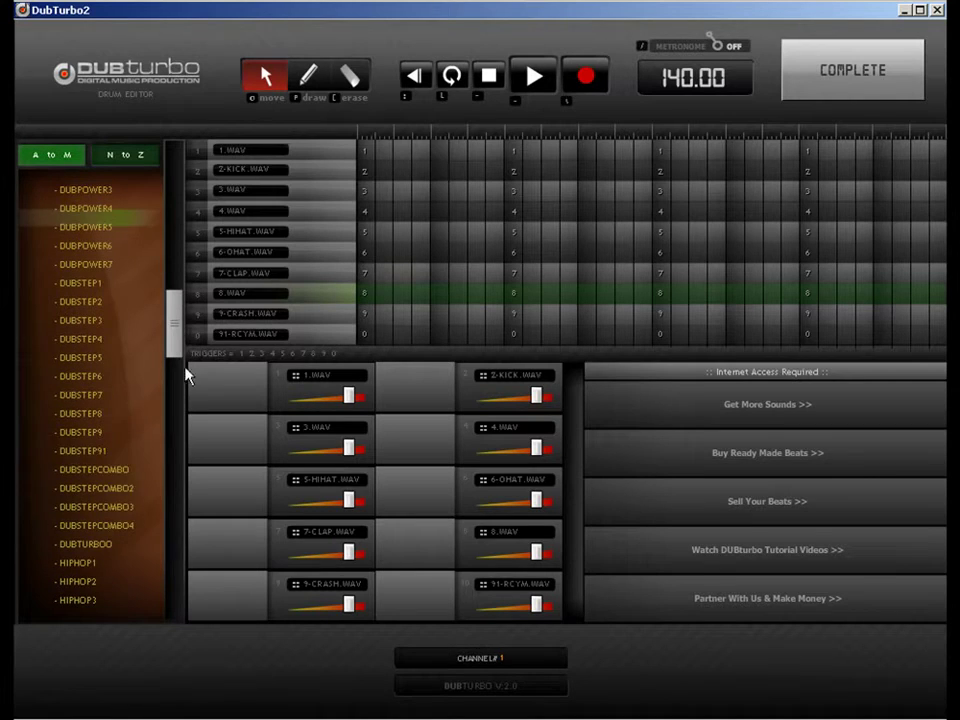
click(120, 476)
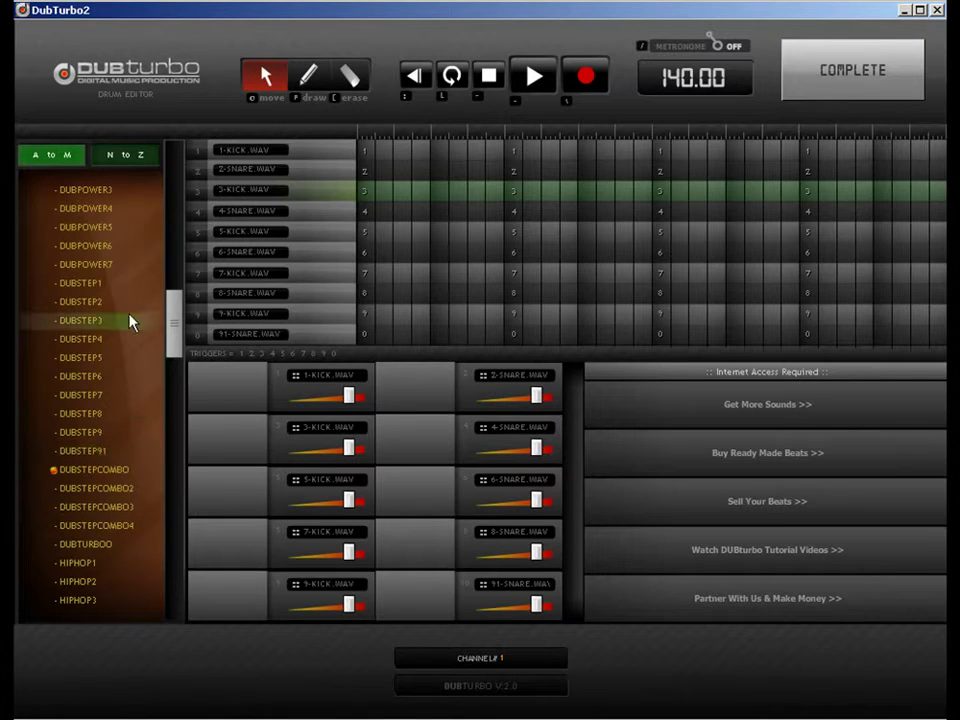
drag(171, 336, 176, 238)
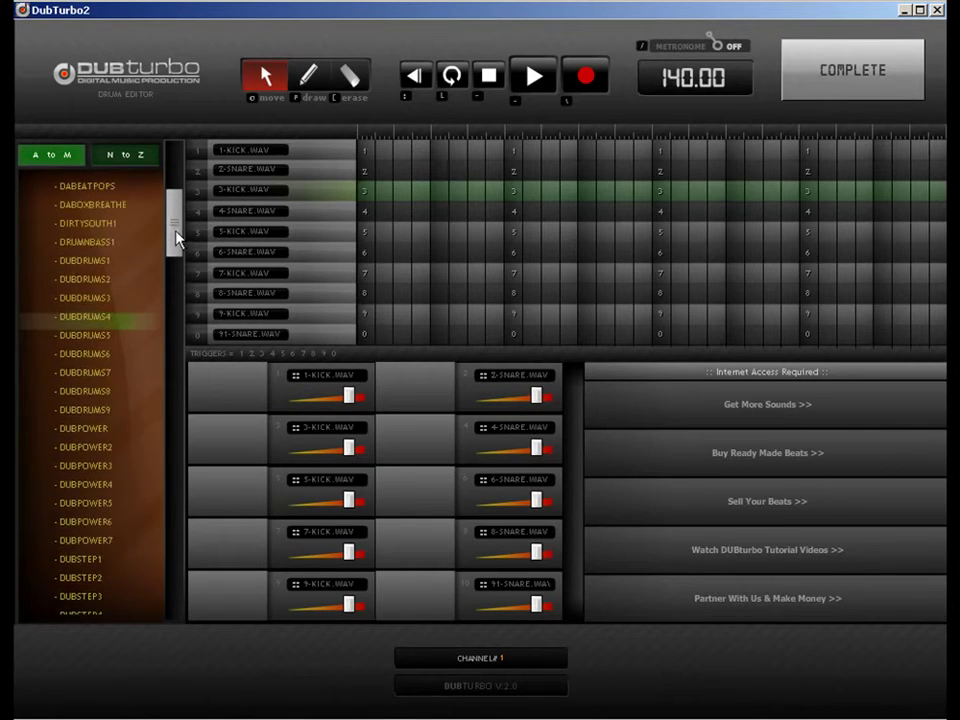
click(102, 262)
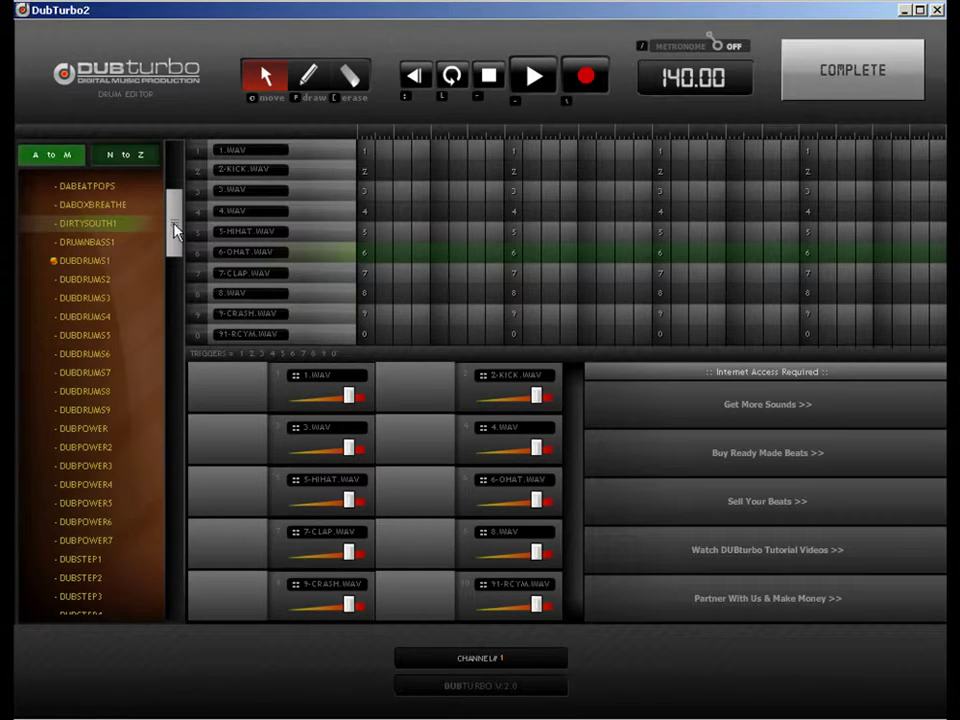
mouse_move(172, 240)
mouse_down()
mouse_move(171, 604)
mouse_move(163, 332)
mouse_move(185, 205)
mouse_up()
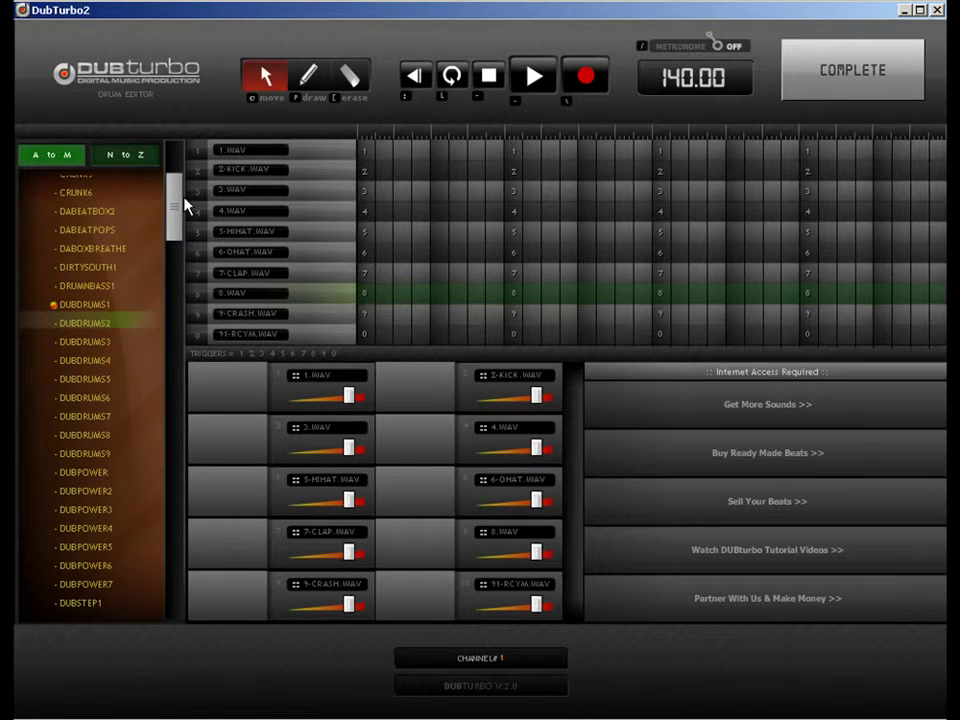
Step: Draw 2-KICK.WAV hits in grid columns 1, 17 and 21 and 3.WAV hits in columns 9 and 25, and move the column-21 kick to 23
click(308, 76)
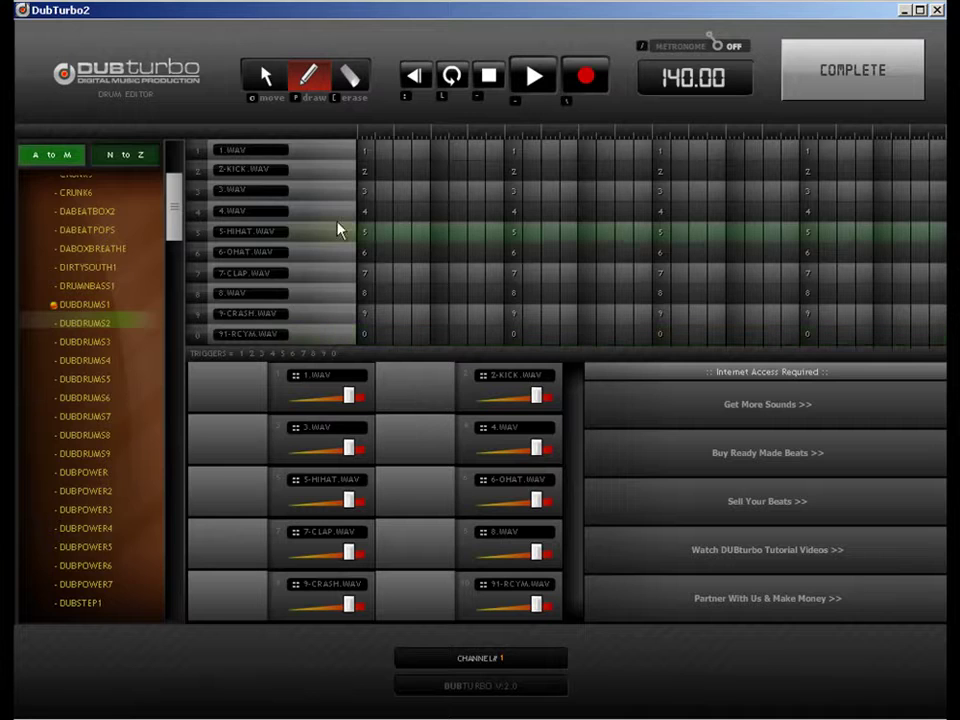
click(366, 172)
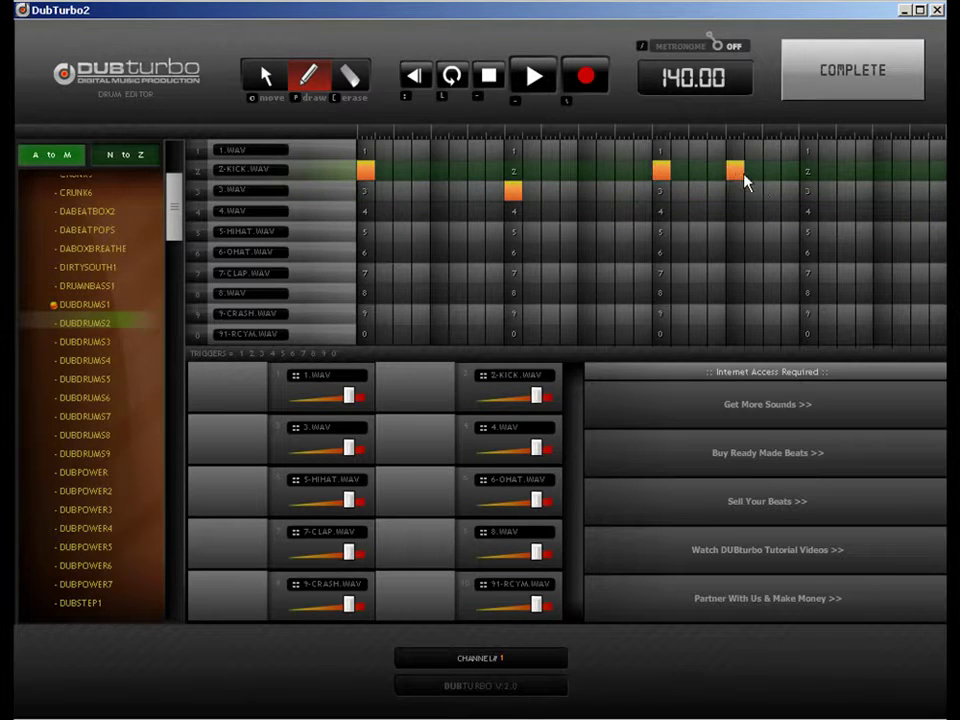
click(807, 191)
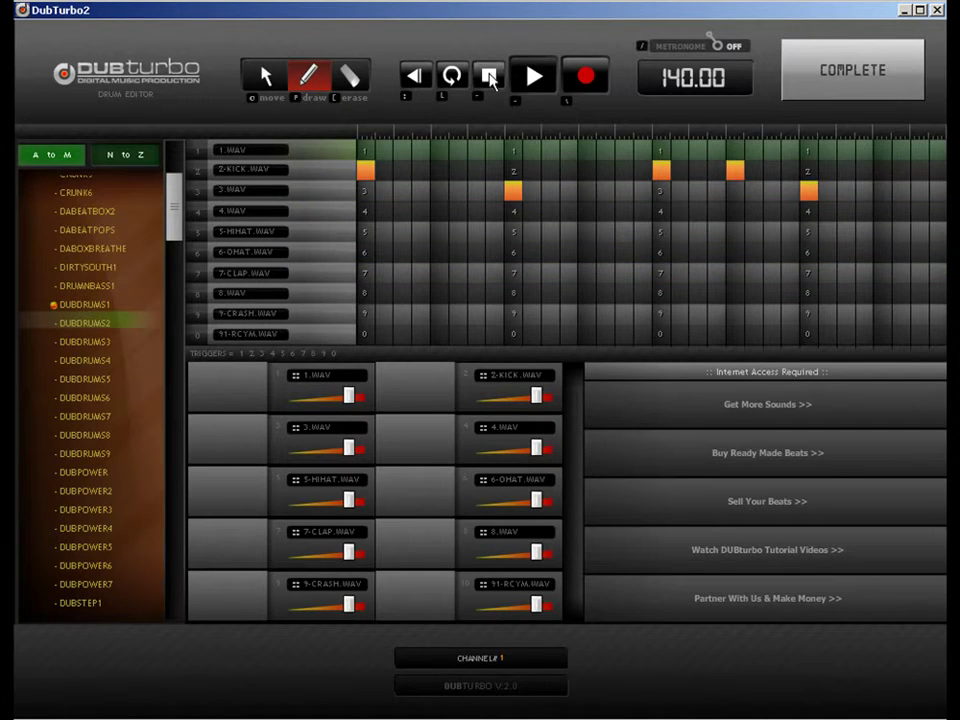
click(265, 76)
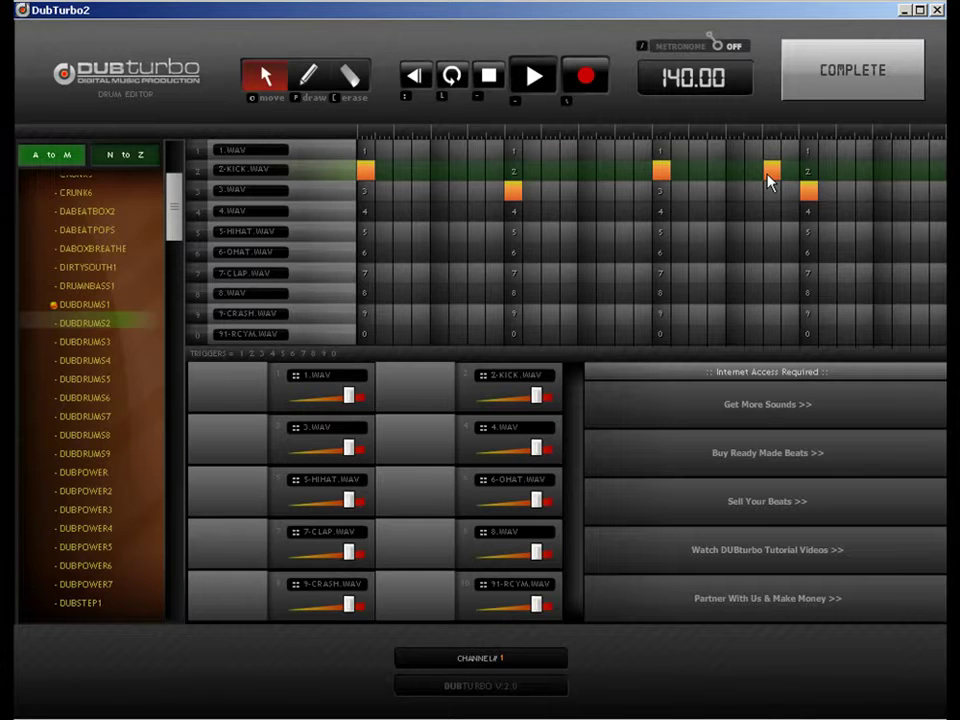
Step: Lower the 1.WAV volume to about one-third and draw 1.WAV hits in grid columns 5, 15, 16 and 22
click(308, 76)
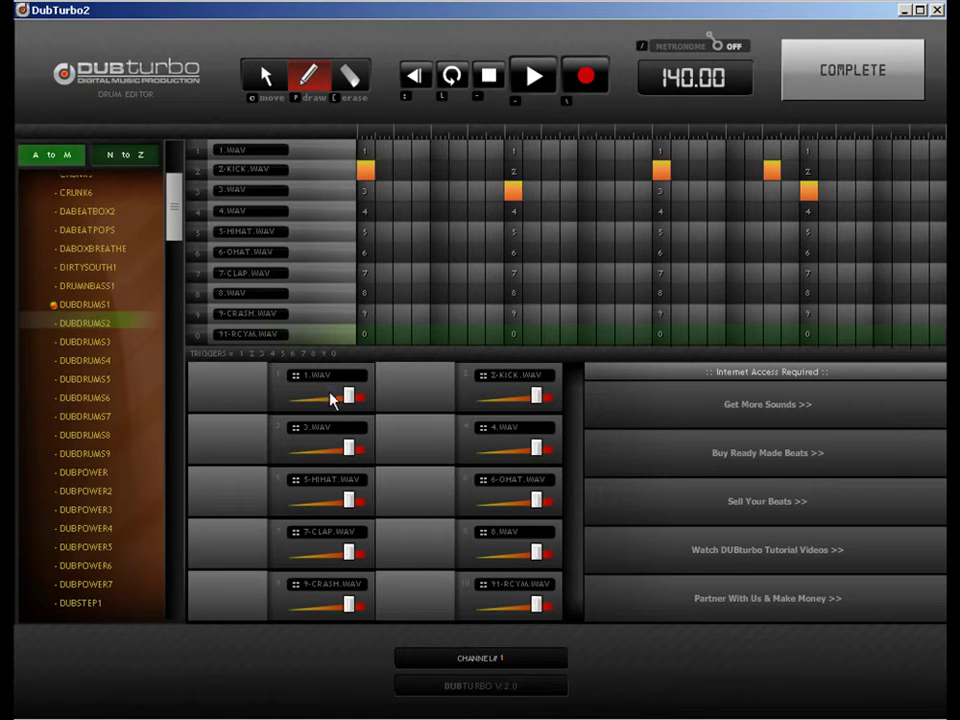
drag(348, 397, 320, 399)
click(254, 380)
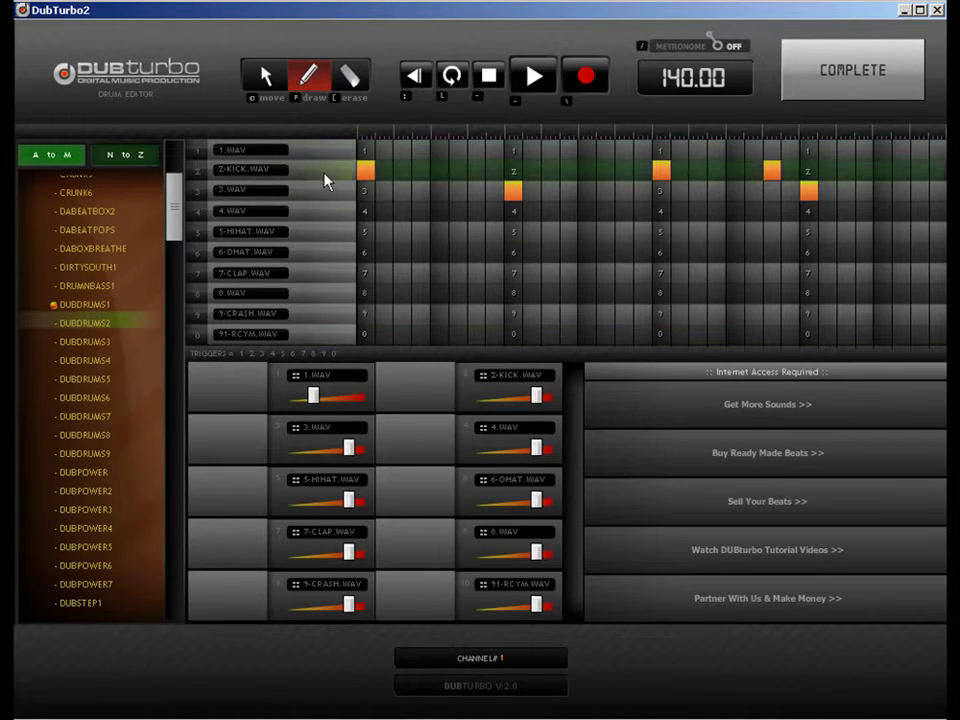
click(439, 150)
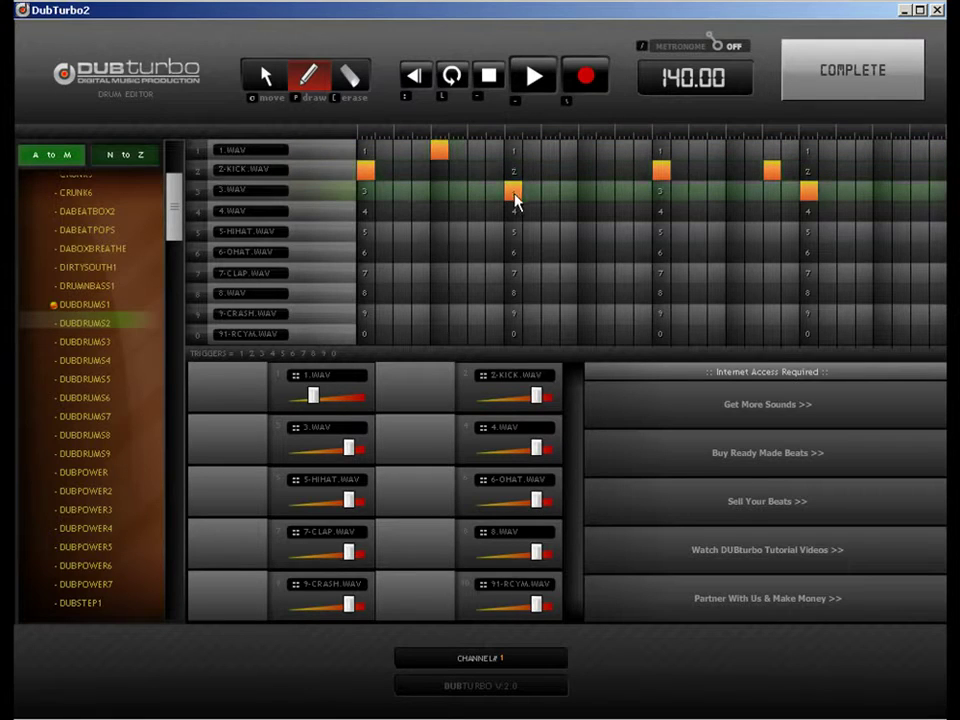
click(641, 155)
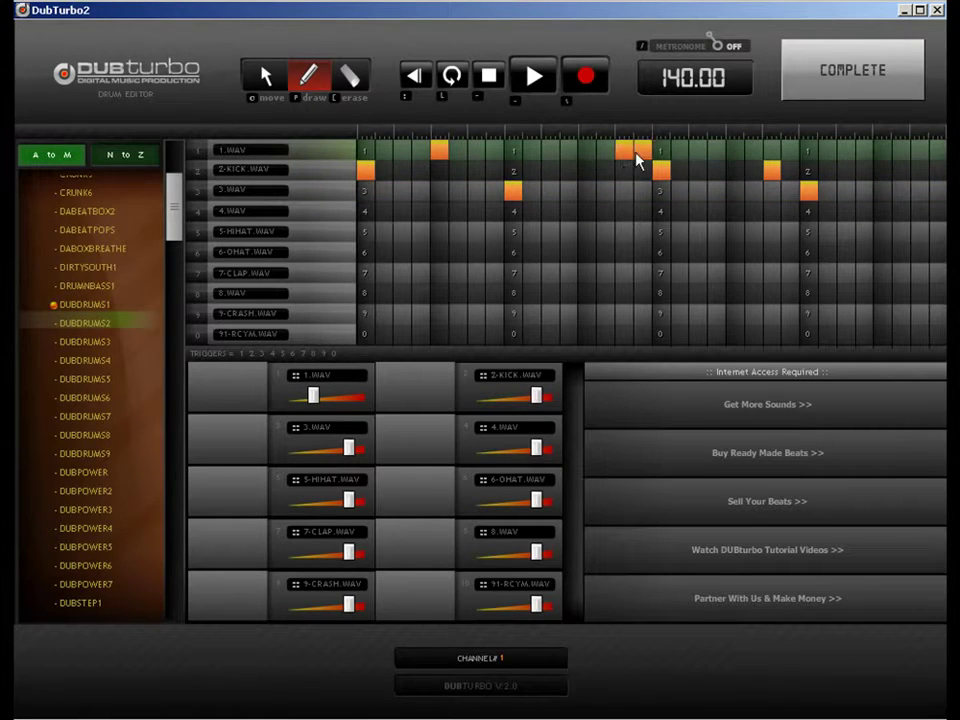
click(751, 152)
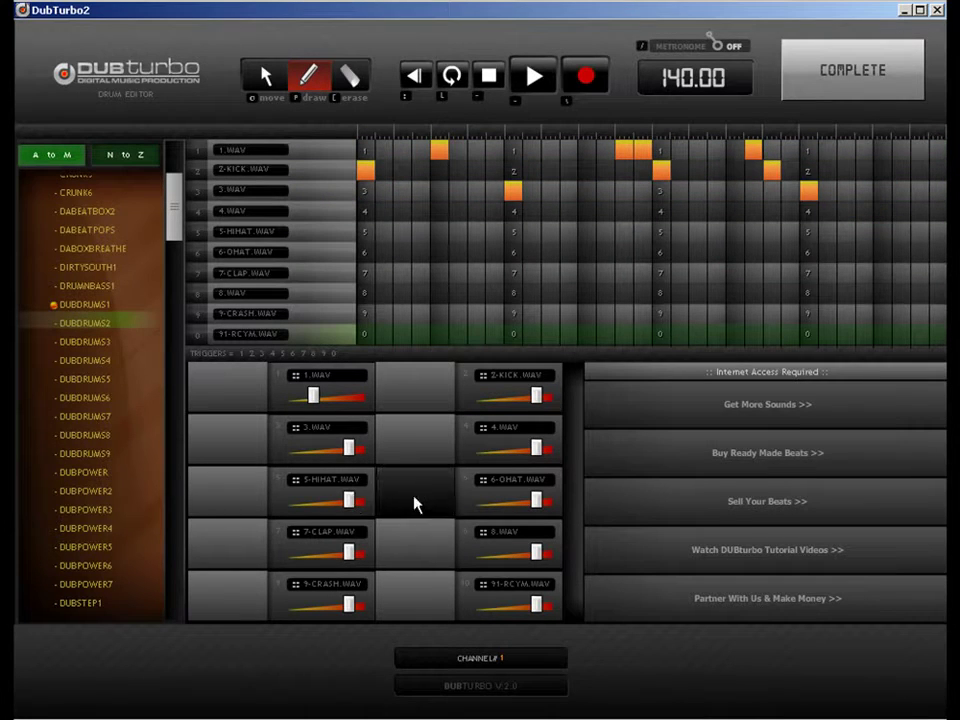
Step: Lower the 5-HIHAT.WAV volume to a little under half and the 6-OHAT.WAV volume to about one-third
drag(348, 502, 325, 503)
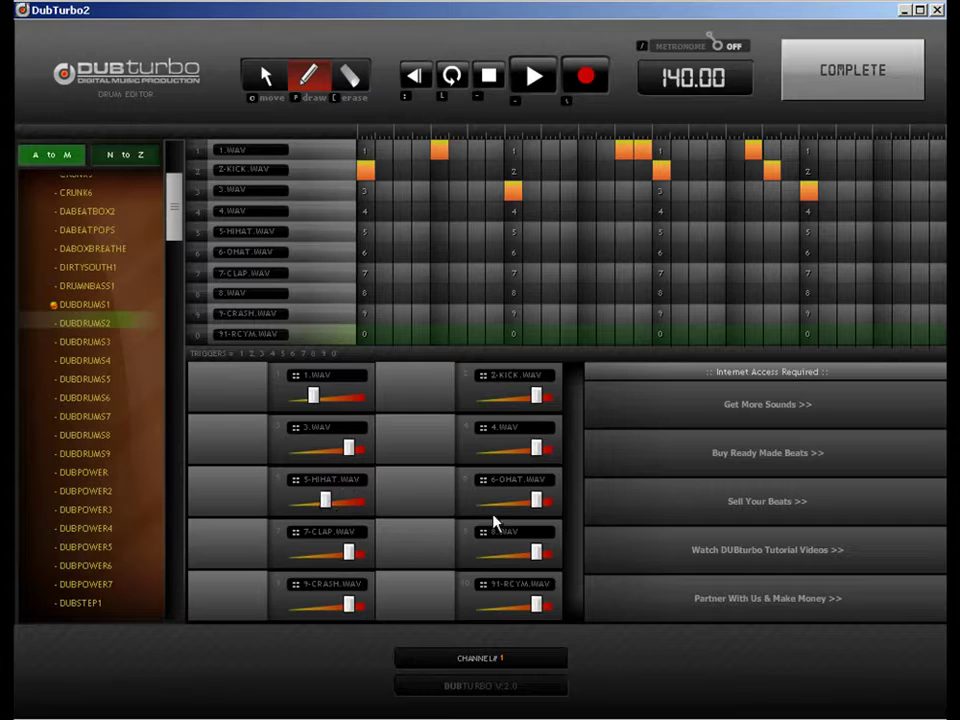
drag(533, 505, 502, 505)
drag(325, 504, 323, 504)
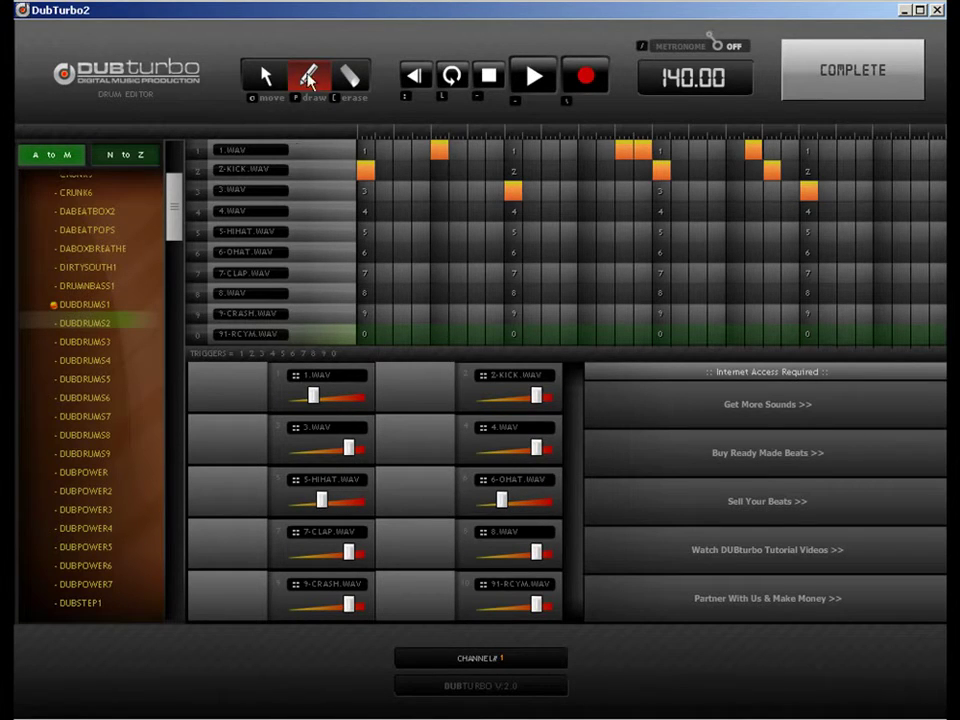
Step: Draw 5-HIHAT.WAV hits in every fourth grid column, from column 1 through column 29
click(367, 238)
click(438, 237)
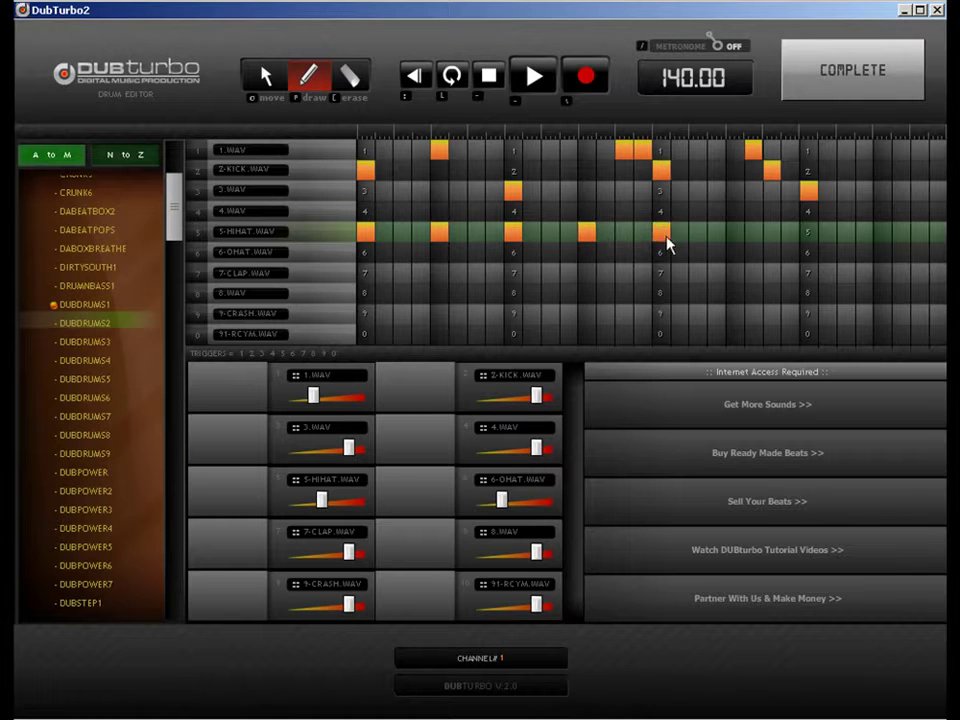
click(810, 238)
click(883, 236)
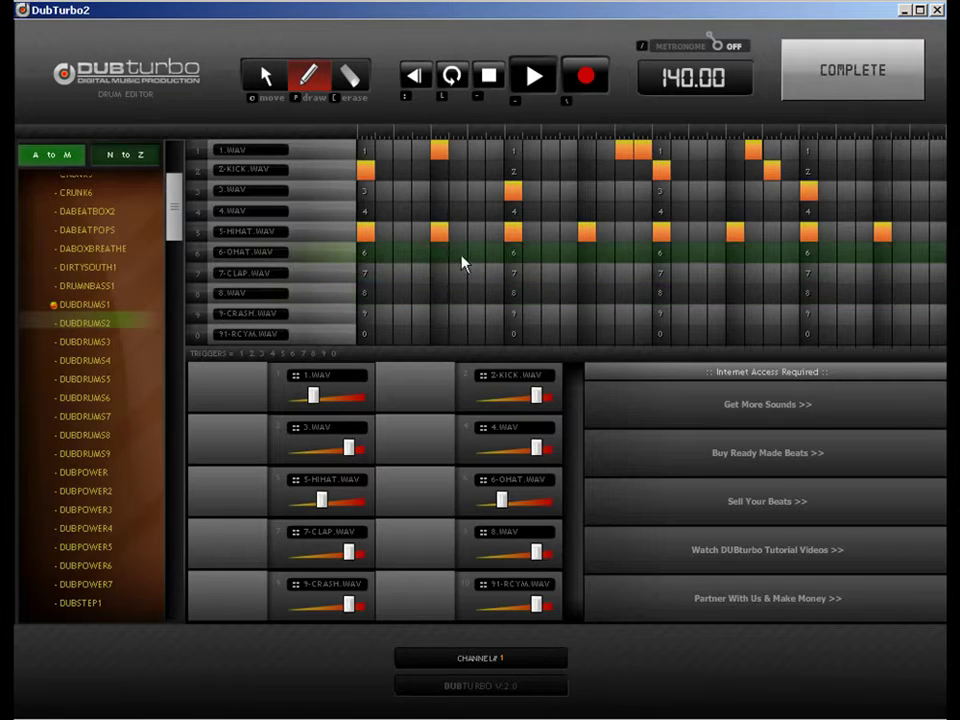
Step: Add extra 5-HIHAT.WAV hits in grid columns 3, 6, 7, 8, 11, 15, 20 and 24
click(400, 232)
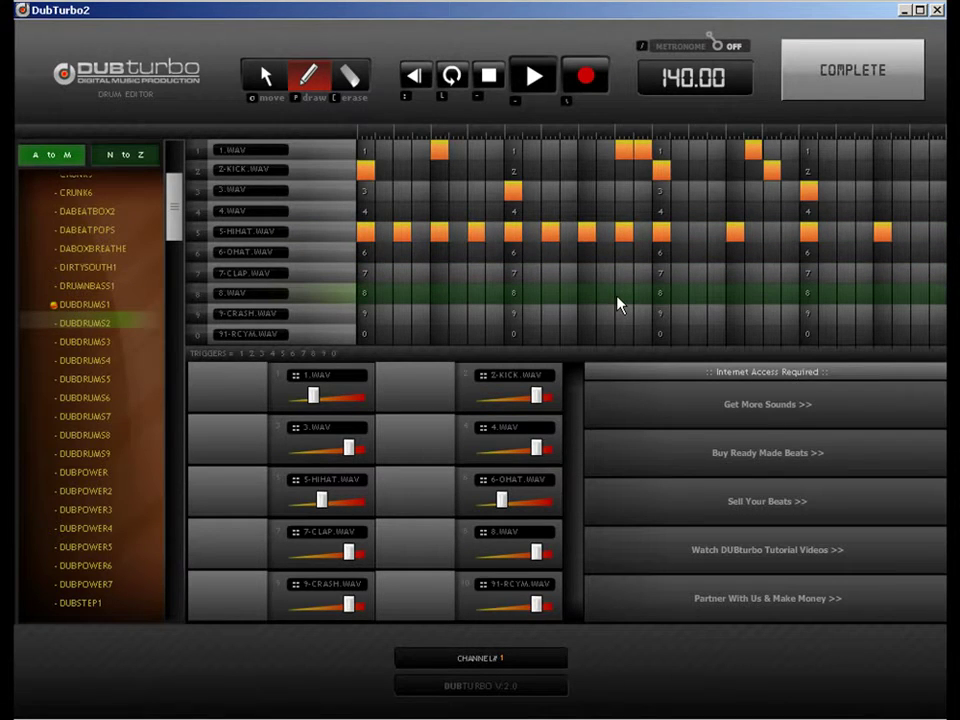
click(457, 231)
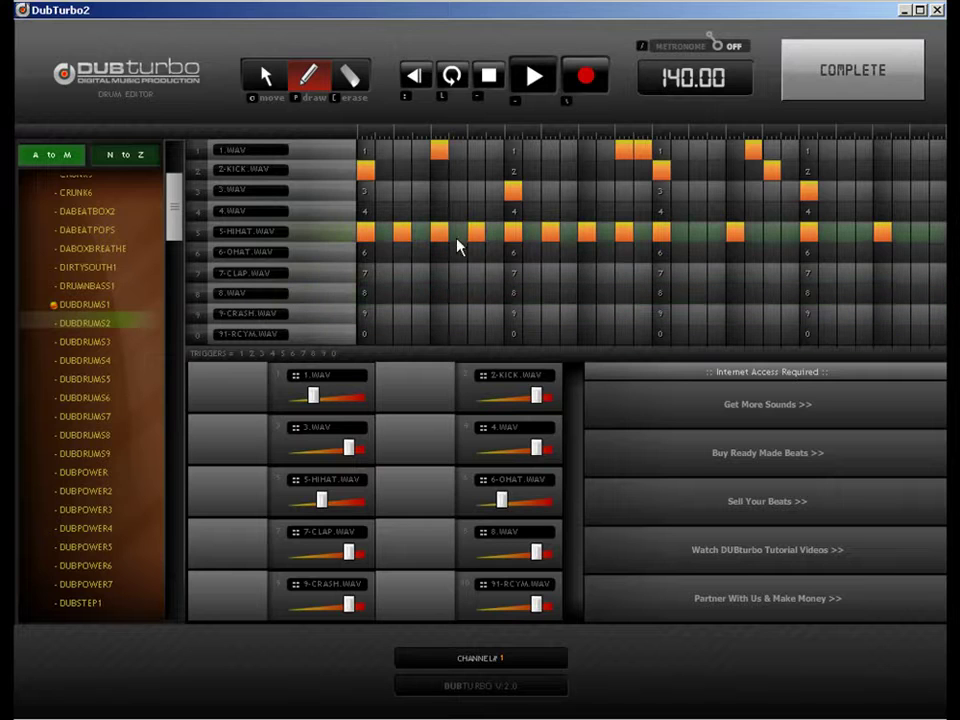
click(496, 233)
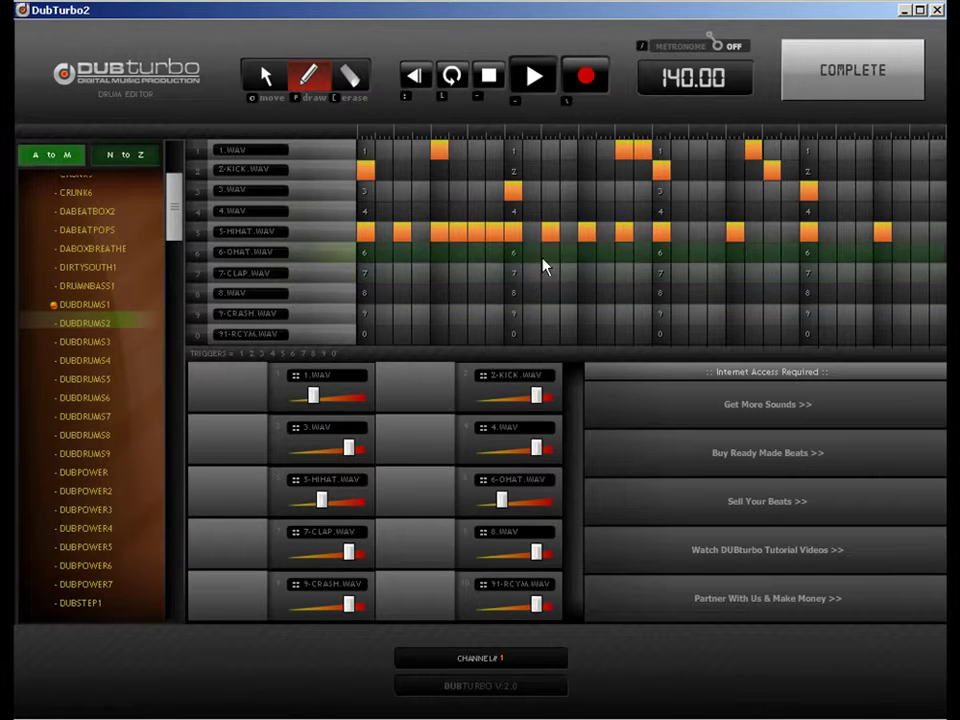
click(718, 236)
click(787, 236)
Step: Move the 5-HIHAT.WAV hits from grid column 3 to 4, from 15 to 14 and from 17 to 16
click(266, 77)
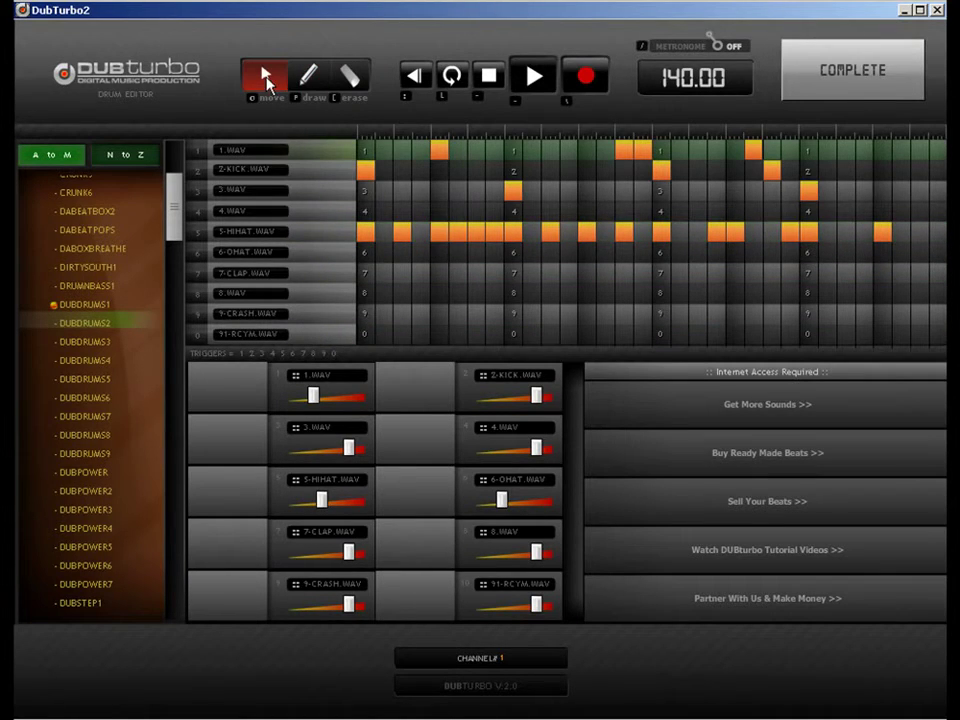
drag(407, 236, 424, 237)
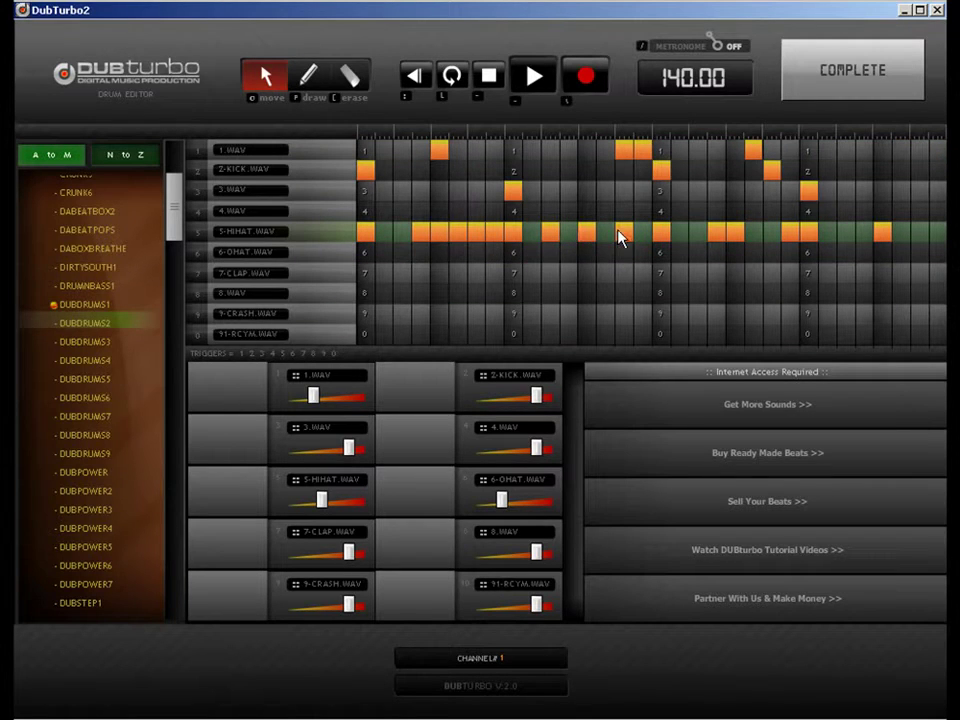
drag(620, 237, 607, 238)
drag(667, 240, 649, 241)
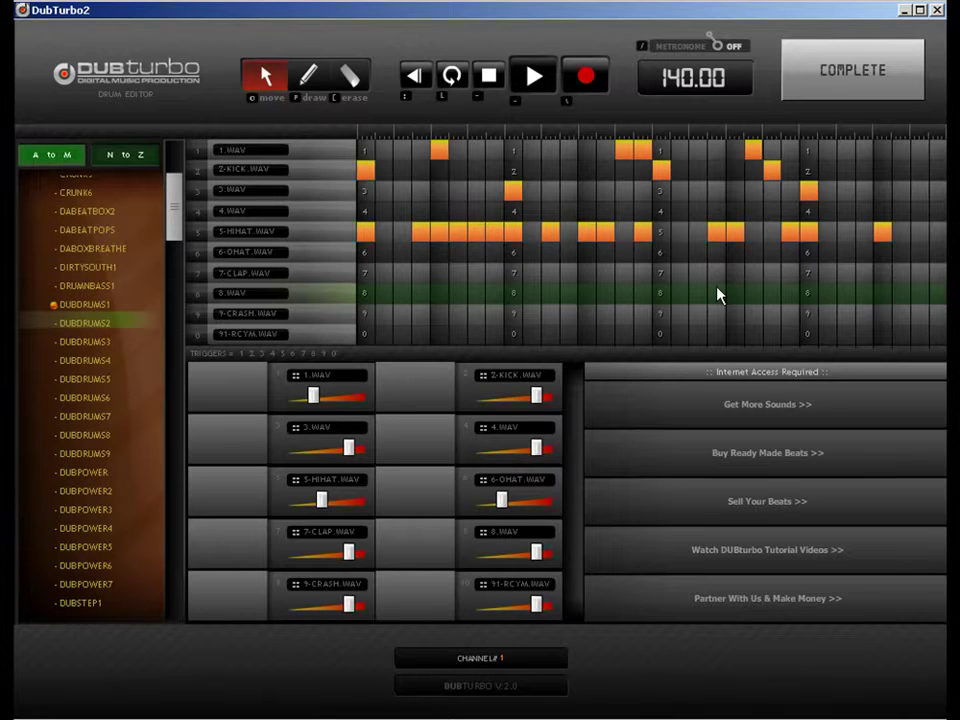
Step: Erase the 5-HIHAT.WAV hit in grid column 29 and add 1.WAV hits in columns 29 and 31
click(308, 76)
click(364, 78)
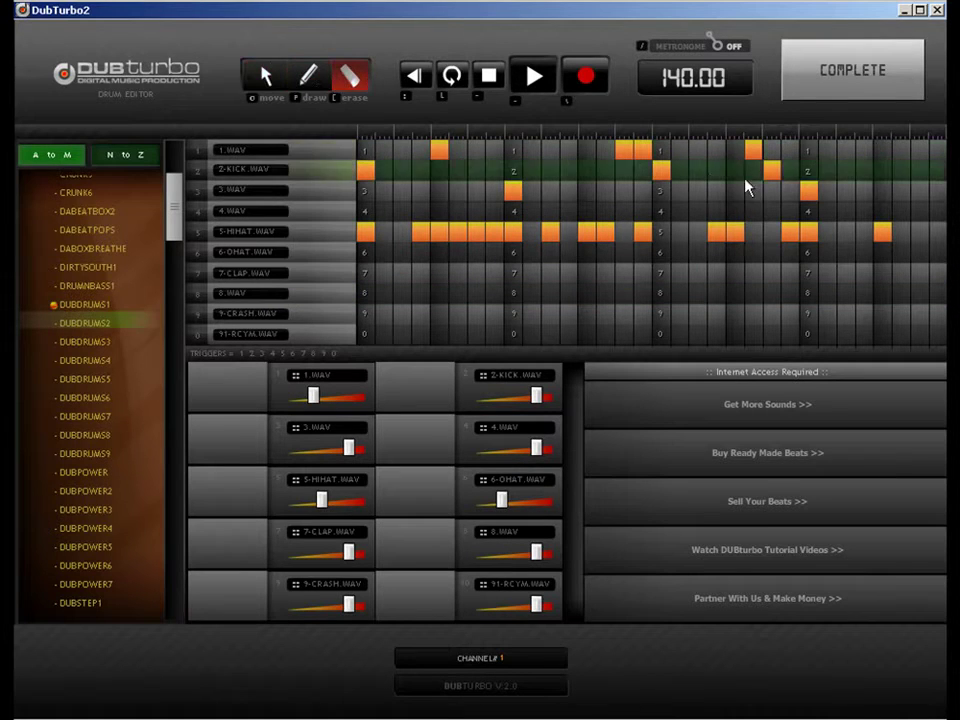
click(318, 74)
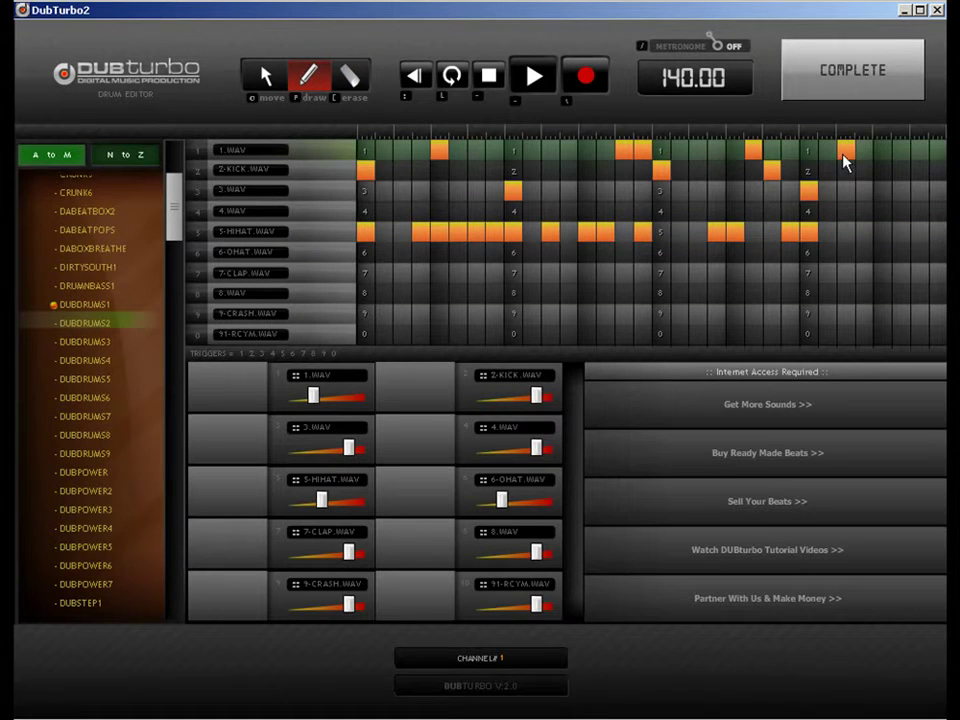
click(939, 153)
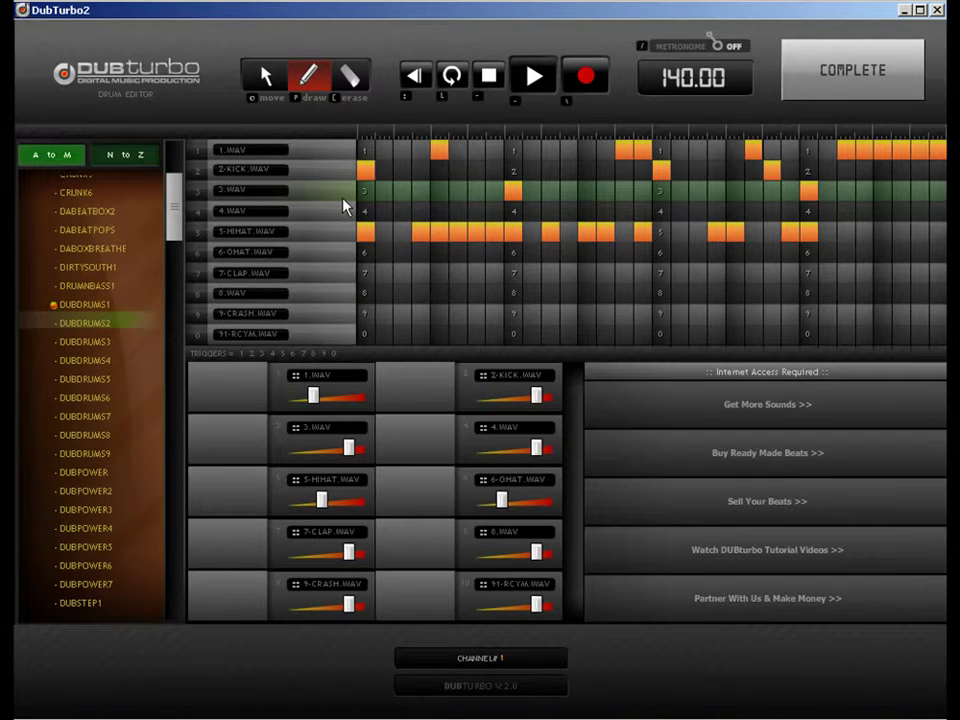
click(350, 77)
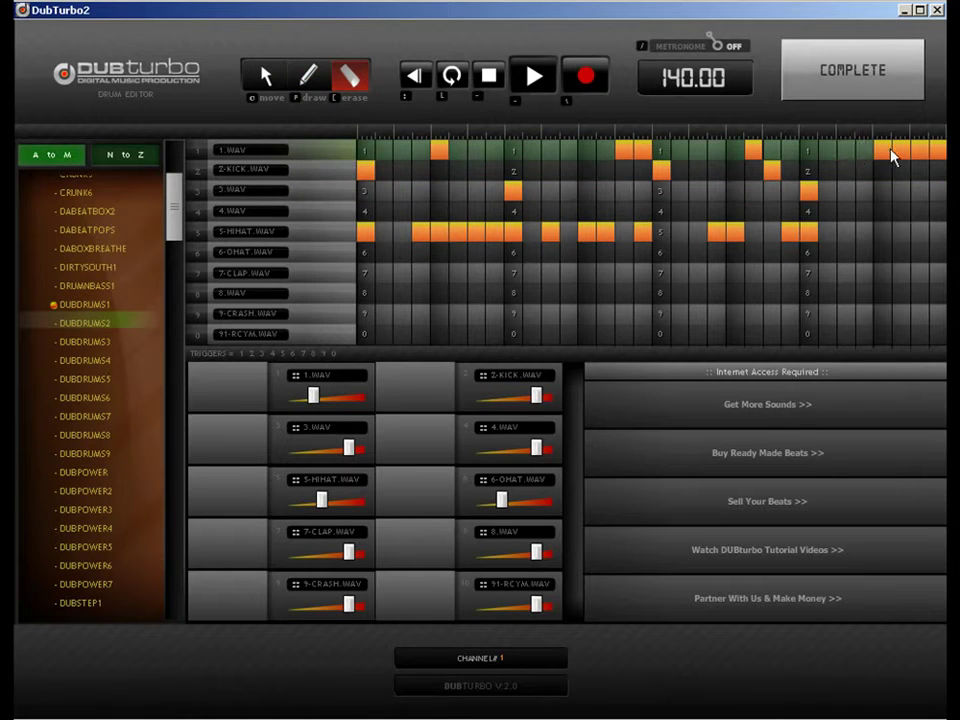
click(901, 154)
click(938, 153)
Step: Add a 6-OHAT.WAV hit in grid column 5 and a 9-CRASH.WAV hit in column 1, lowering the 9-CRASH.WAV volume to about one-third
click(308, 76)
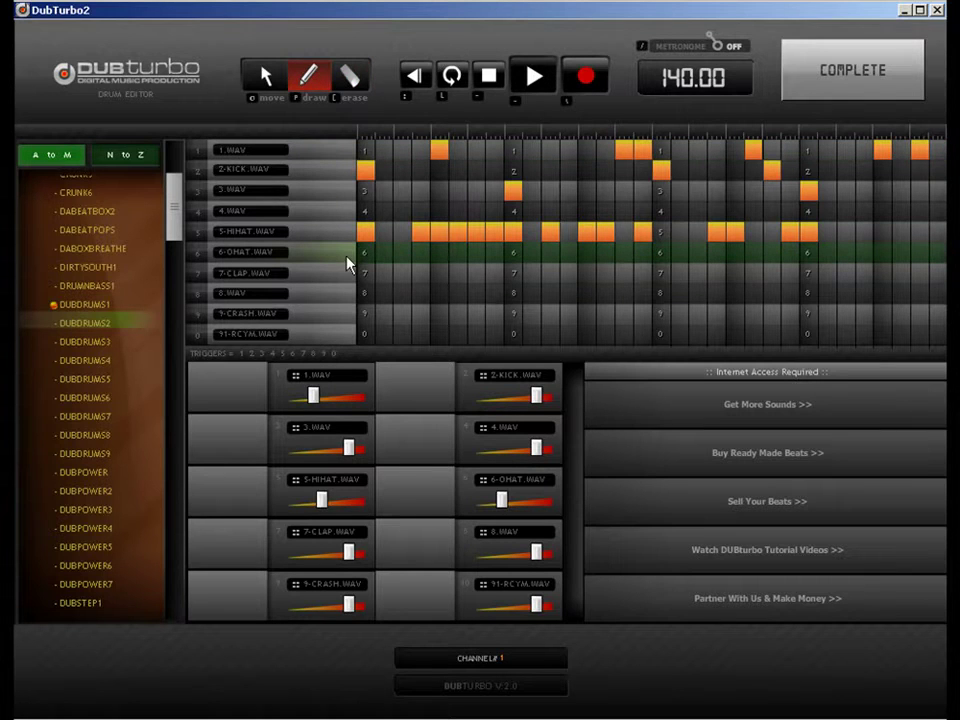
click(442, 257)
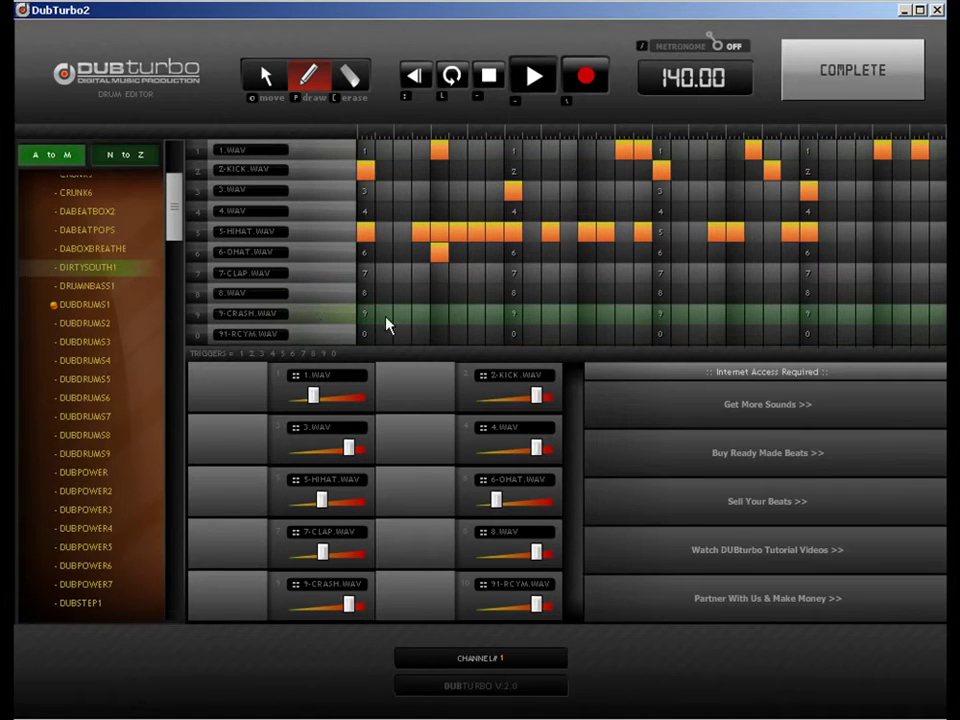
drag(338, 608, 320, 611)
drag(321, 607, 313, 612)
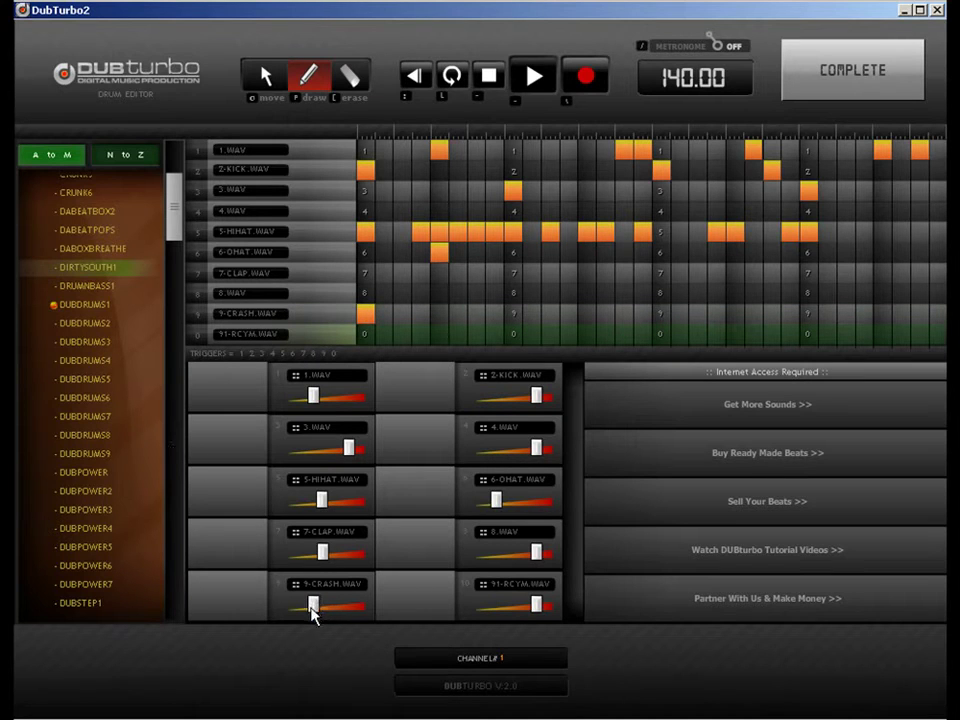
Step: Return to the arrangement, copy the track 1 drum block to bars 3 and 4, and open the copy for editing
click(840, 100)
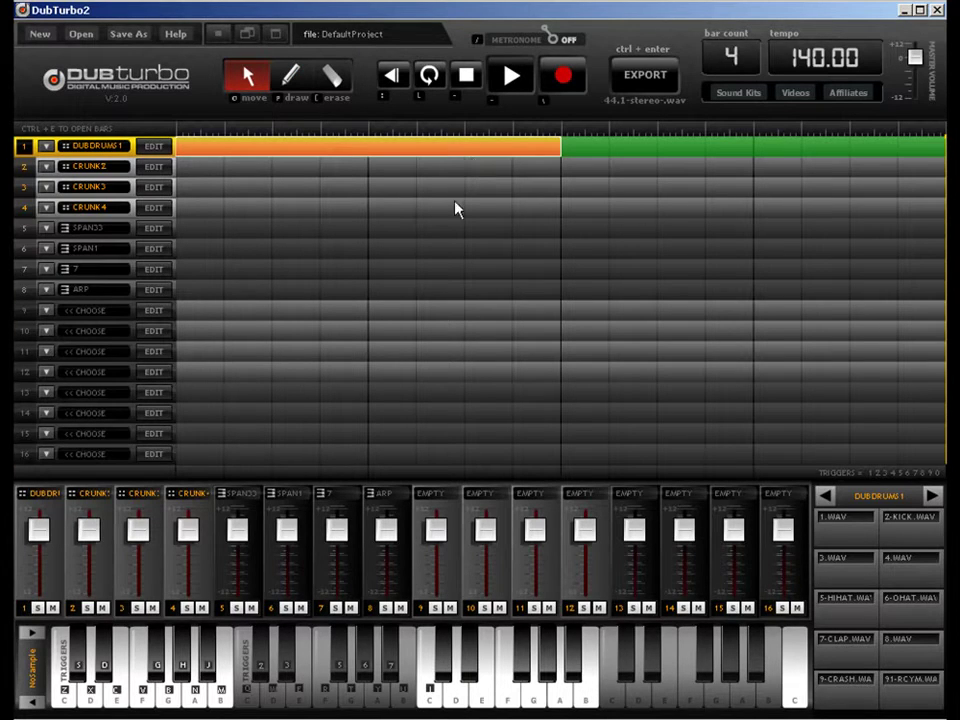
drag(300, 157, 657, 155)
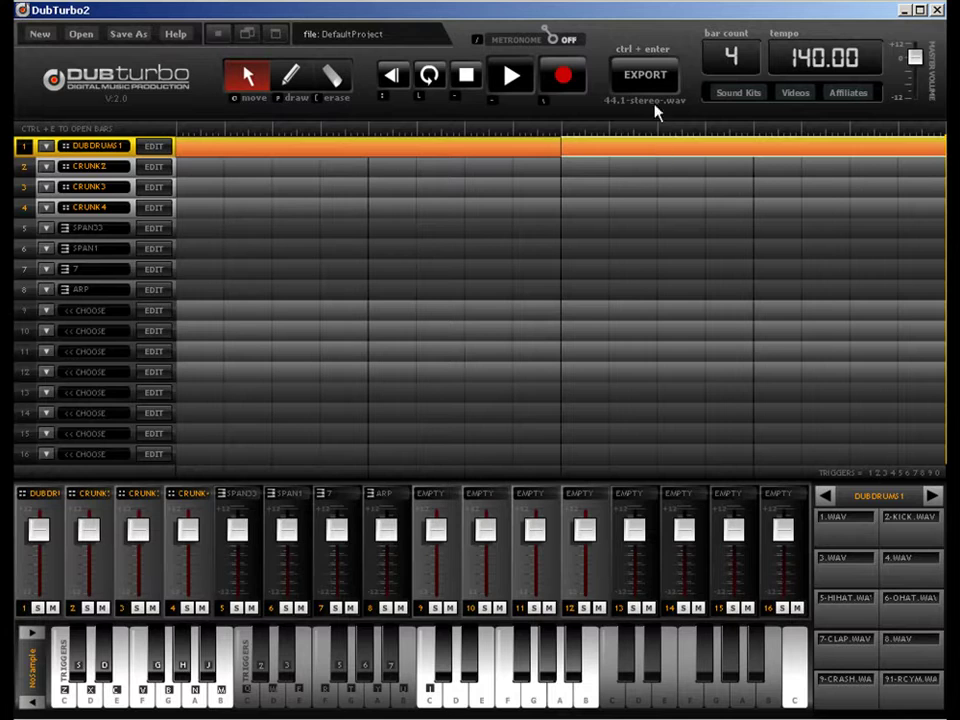
double_click(657, 155)
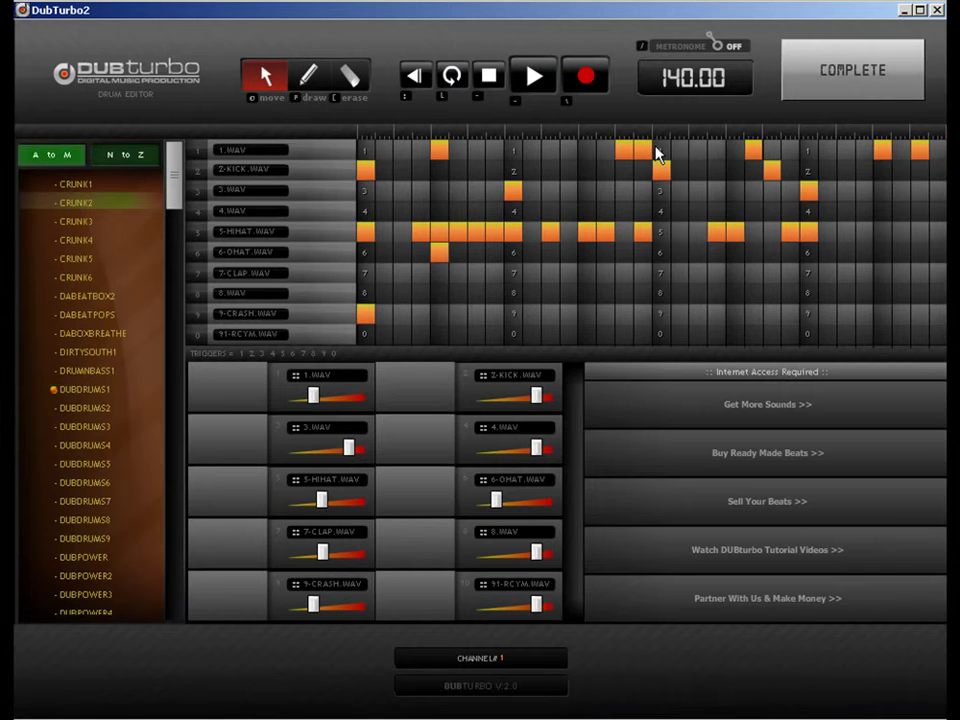
Step: Add 5-HIHAT.WAV hits in grid columns 2 and 3, and erase those in columns 6 to 8 plus the 6-OHAT.WAV hit
click(309, 78)
drag(383, 231, 403, 232)
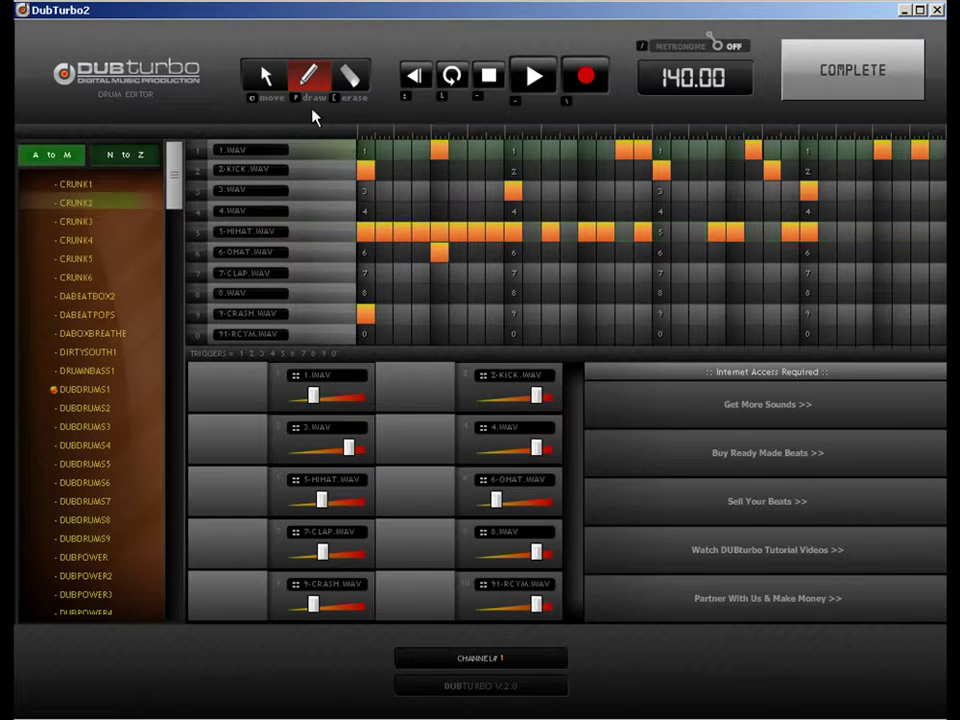
key(e)
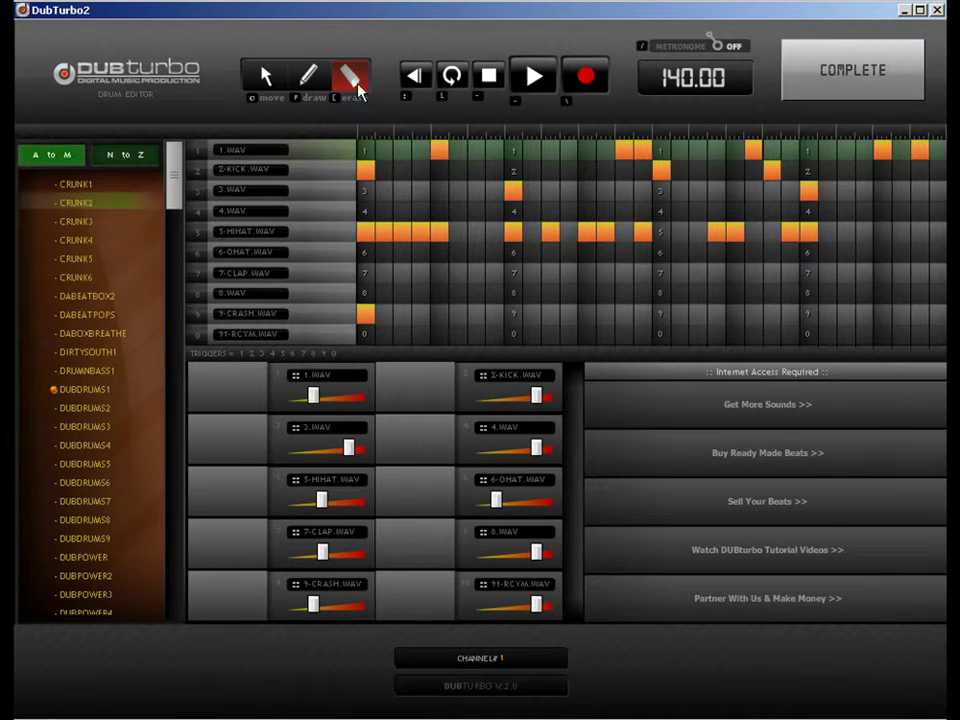
Step: Replace the 5-HIHAT.WAV hit in grid column 11 with a 3.WAV hit in the same column
click(308, 76)
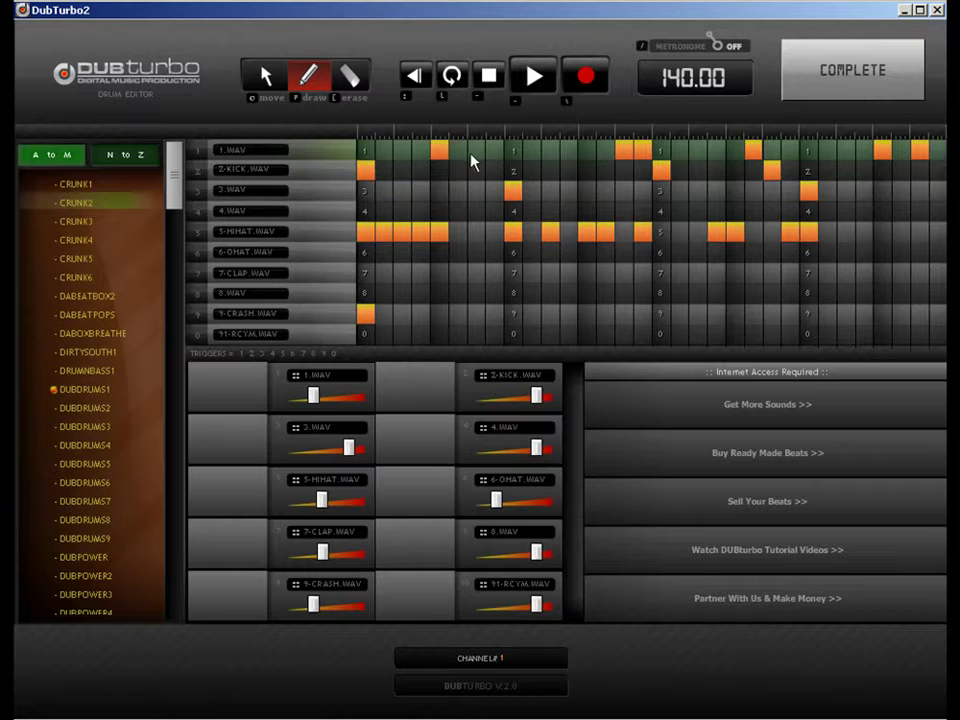
click(553, 192)
key(e)
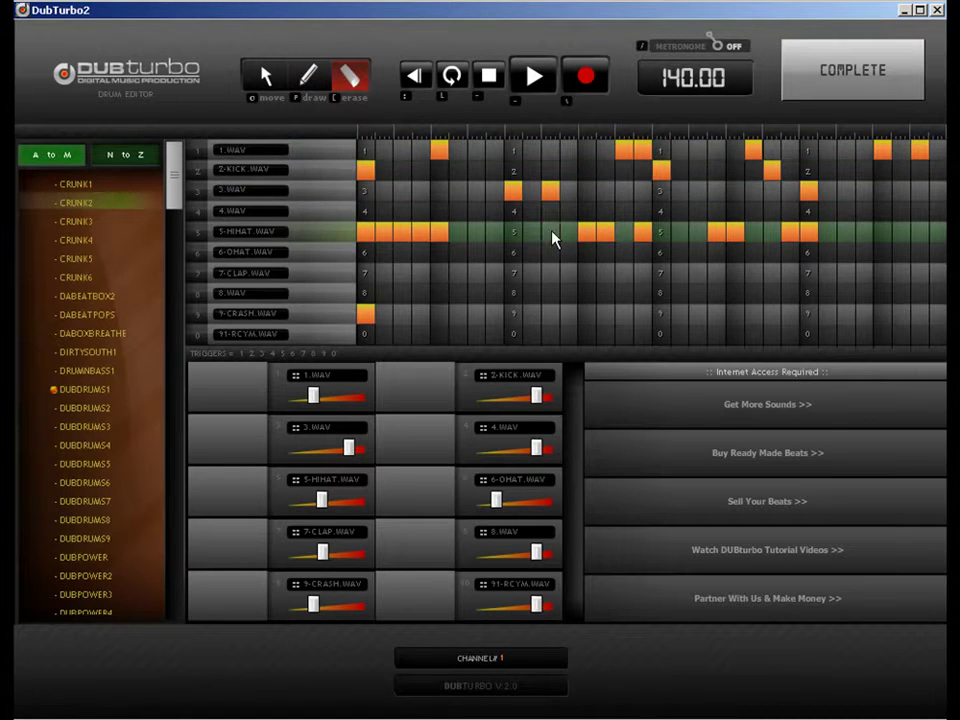
Step: Rearrange the hits in grid columns 15 to 17 into 2-KICK.WAV hits in columns 15 and 19 and one 1.WAV hit in column 17
click(266, 76)
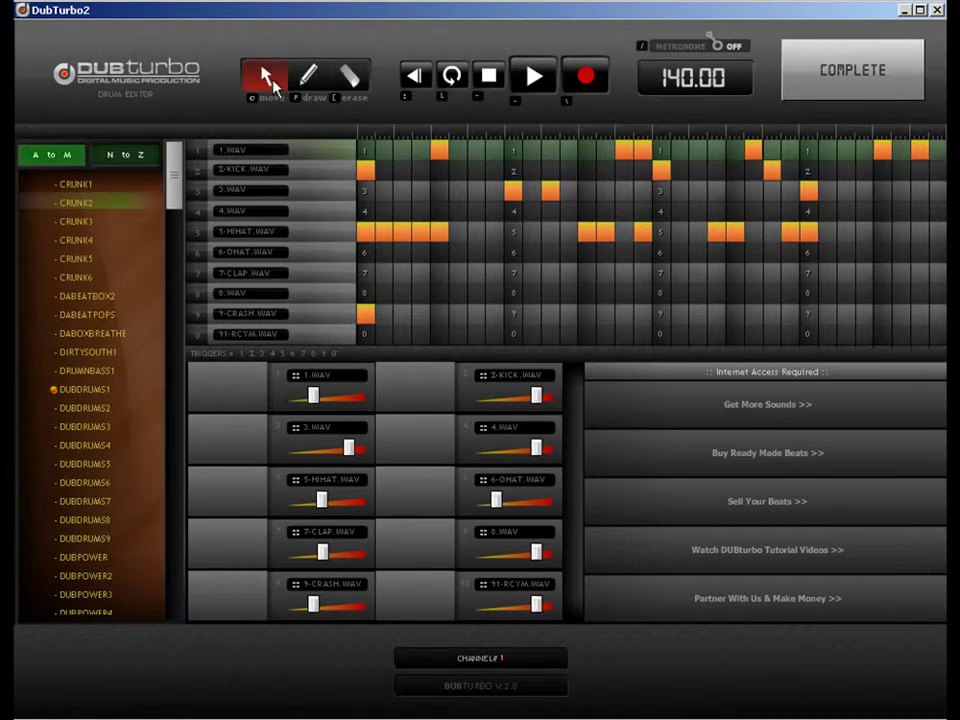
drag(657, 172, 630, 170)
click(698, 171)
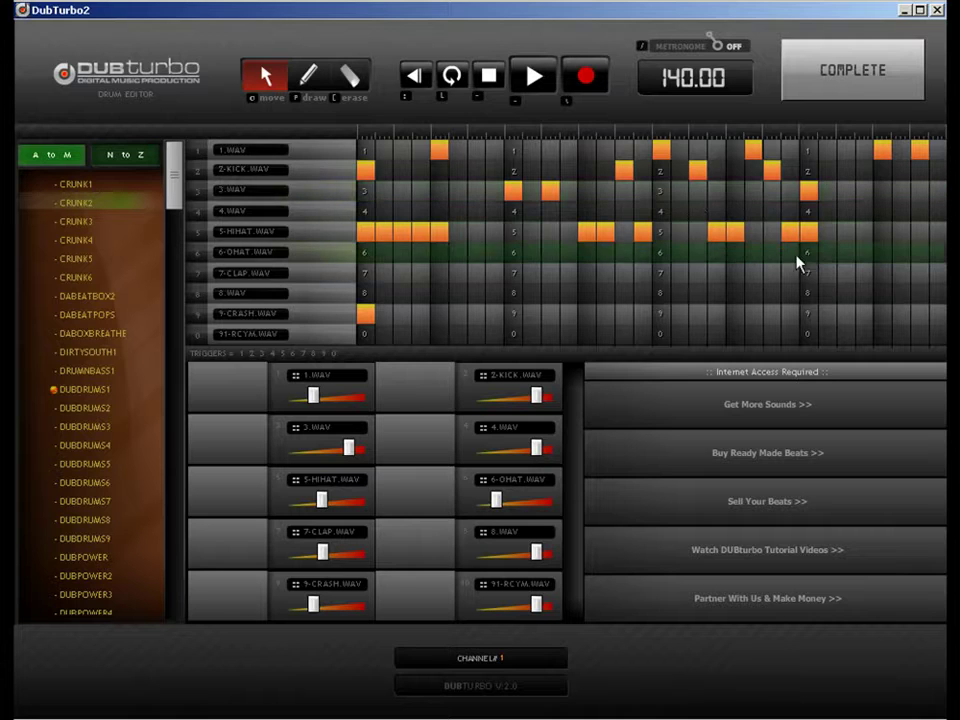
Step: Erase the 1.WAV hits in grid columns 29 and 31 and the 5-HIHAT.WAV hits in columns 21 and 24
click(346, 80)
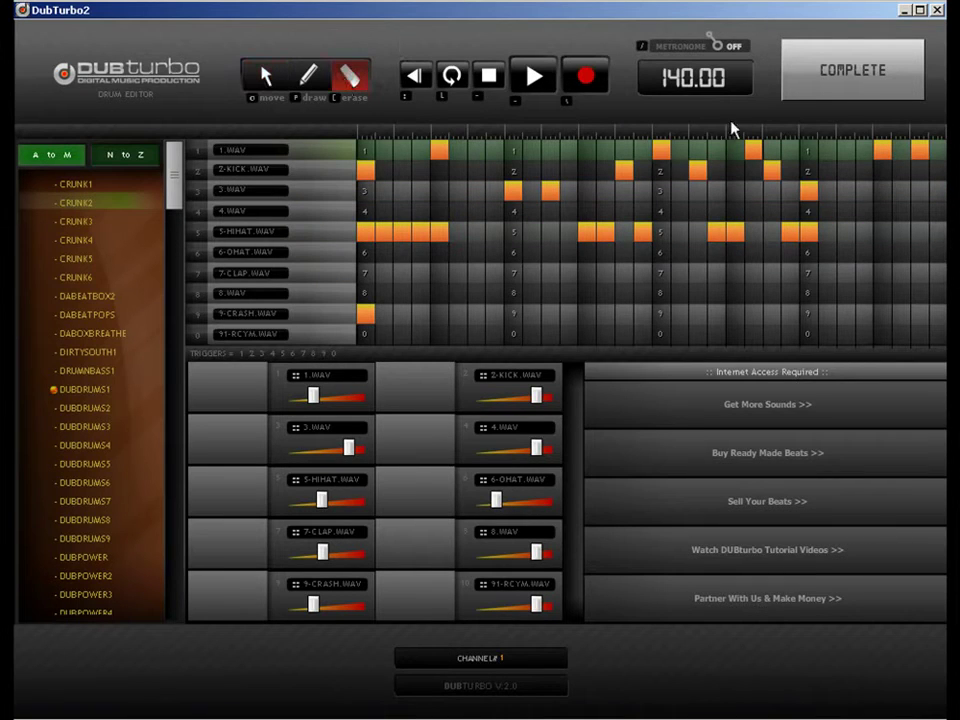
click(881, 152)
click(919, 150)
click(790, 231)
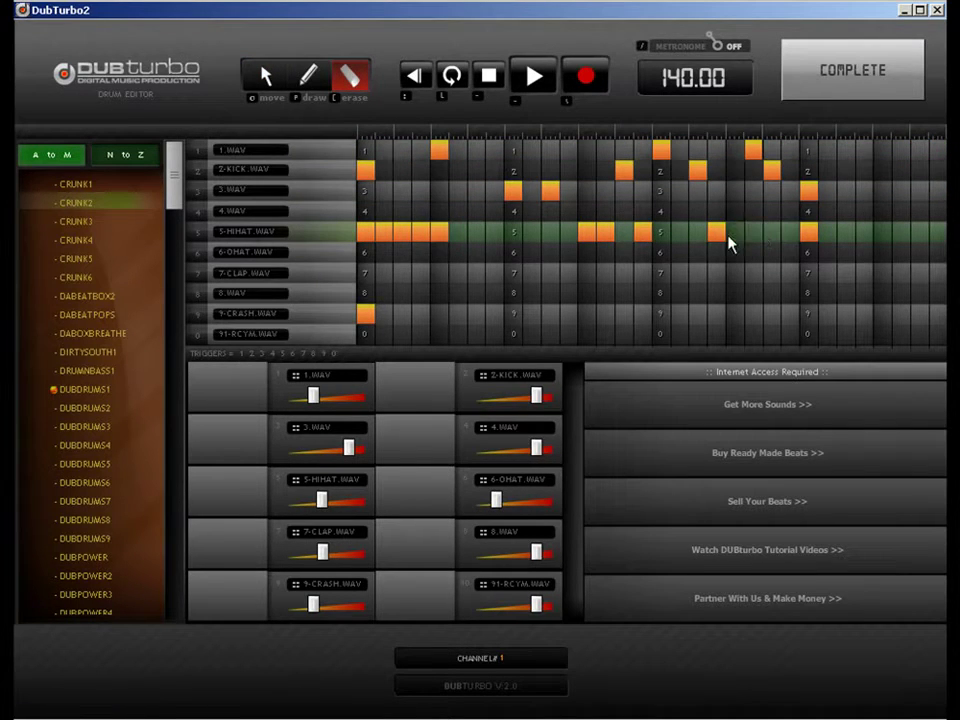
Step: Add a 5-HIHAT.WAV hit in grid column 29 and return to the arrangement
click(308, 76)
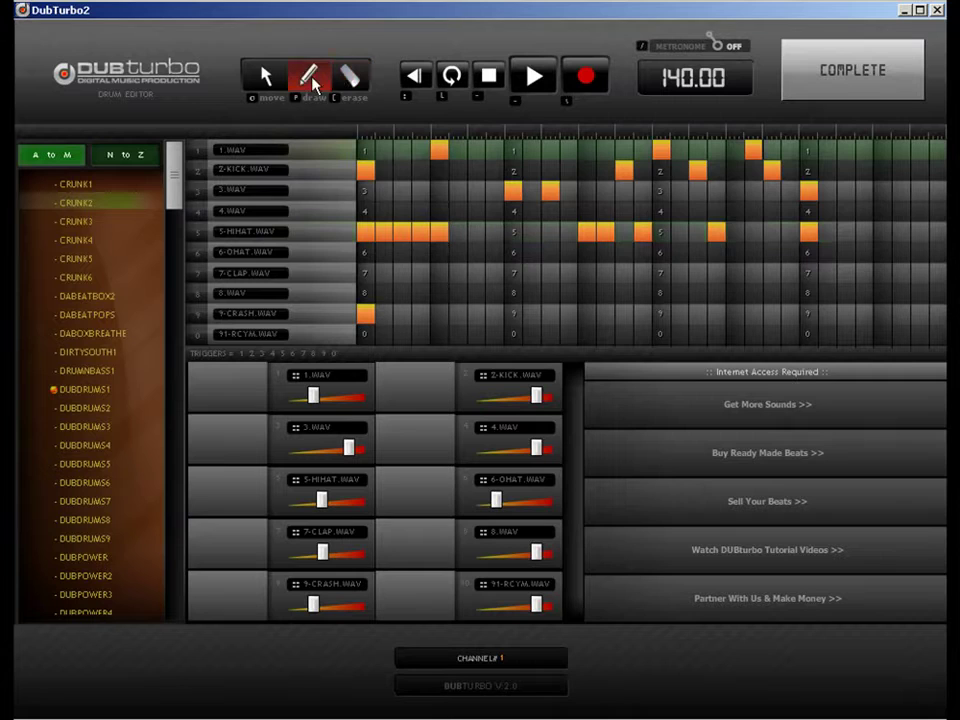
click(873, 238)
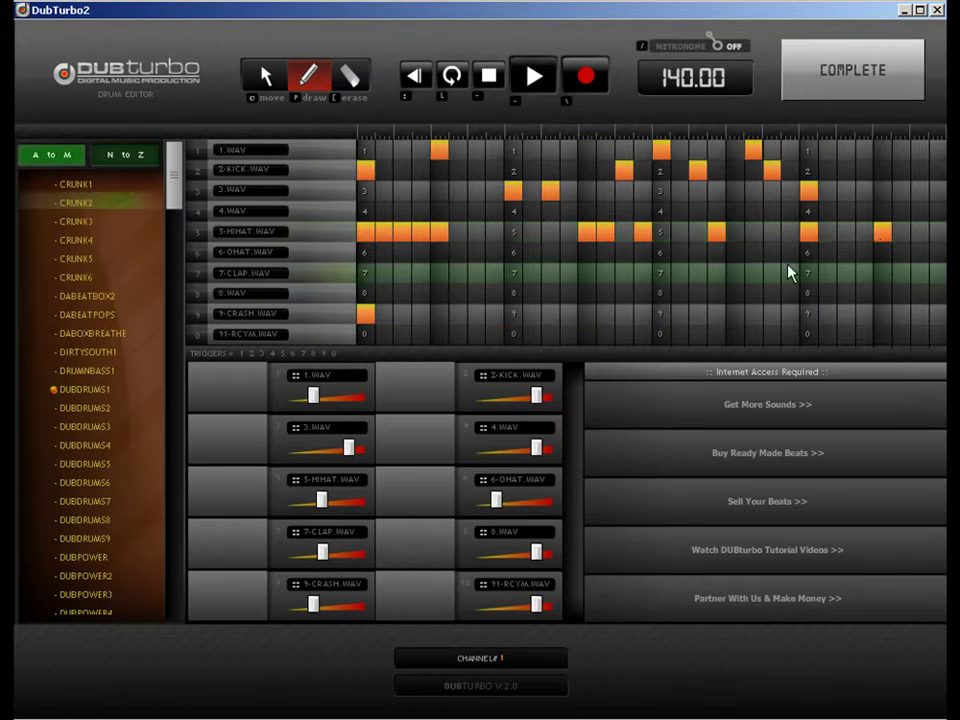
click(828, 67)
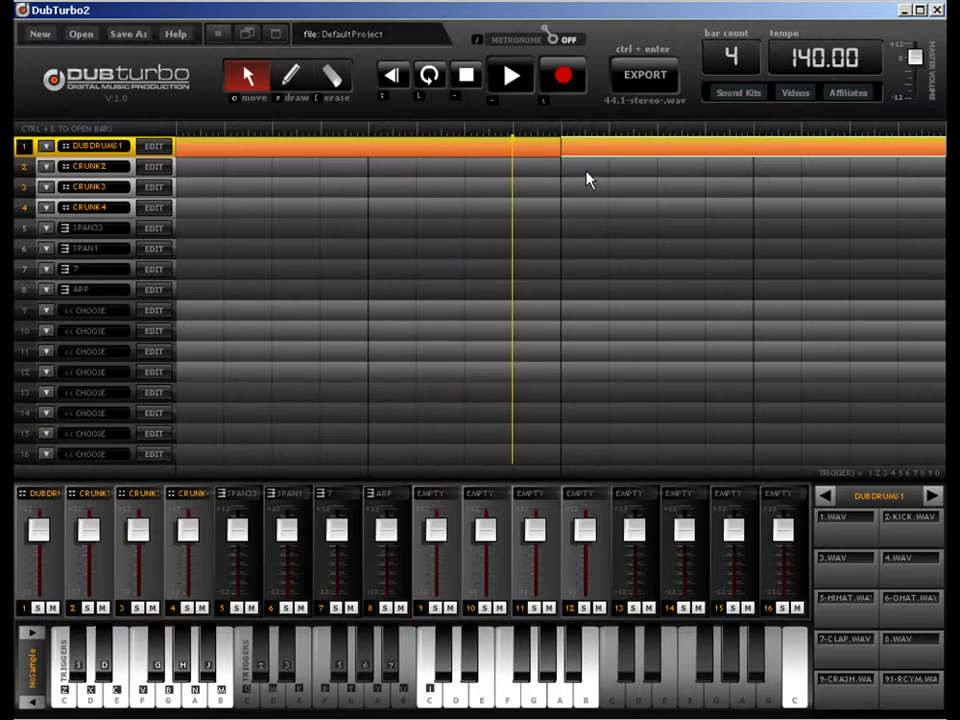
Step: Reopen the second track 1 block to review its drum pattern and return to the arrangement
double_click(729, 155)
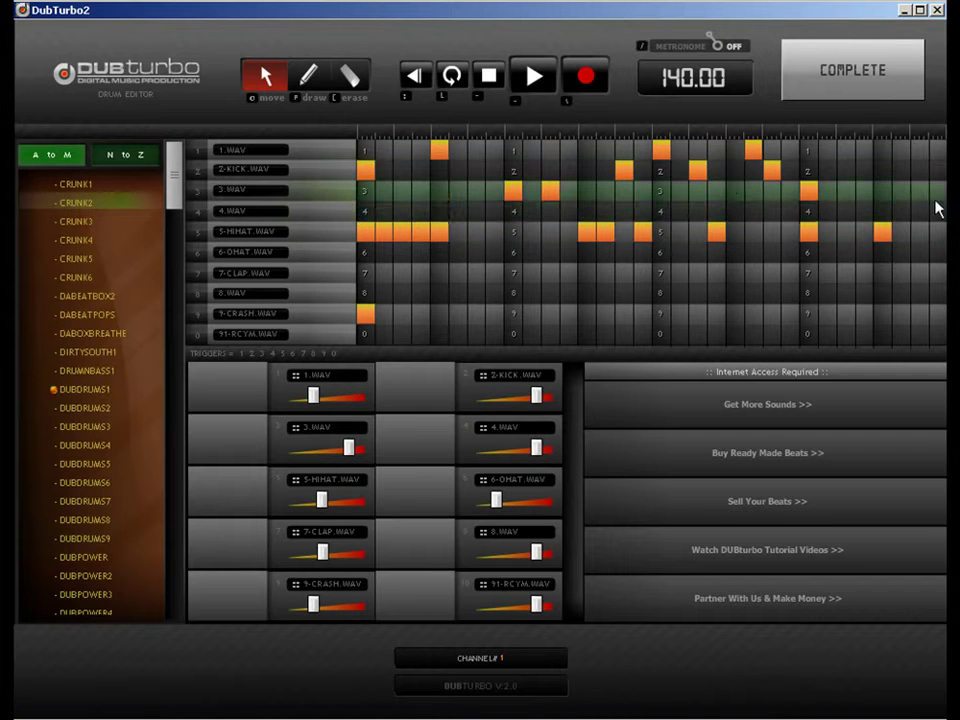
click(868, 88)
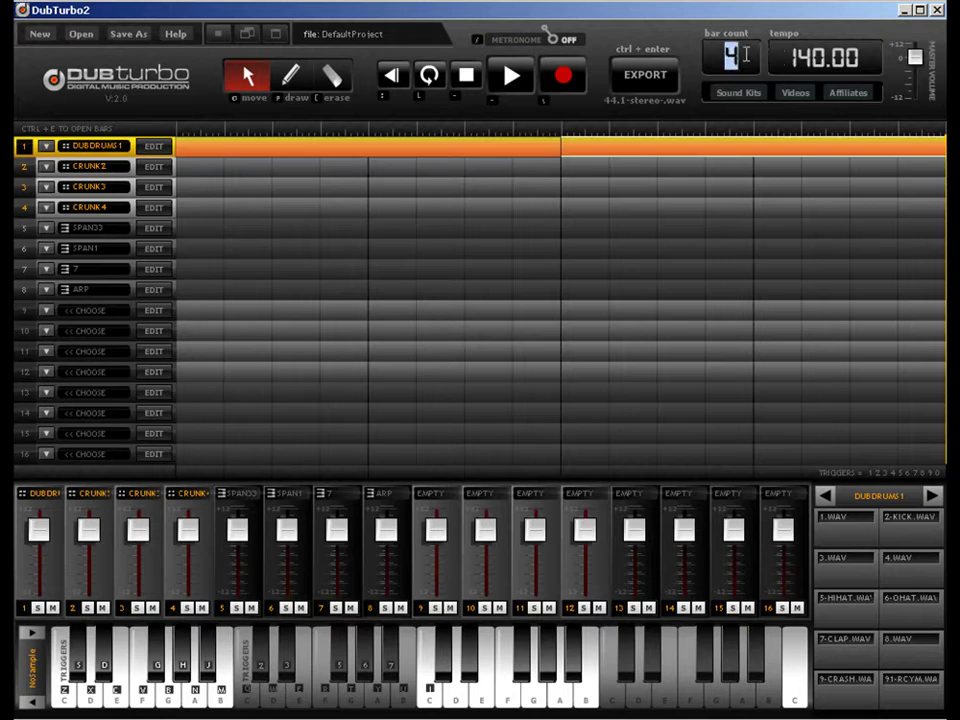
Step: Set the bar count to 8 and copy both track 1 drum blocks to bars 5 through 8 on track 2
text(8)
key(Return)
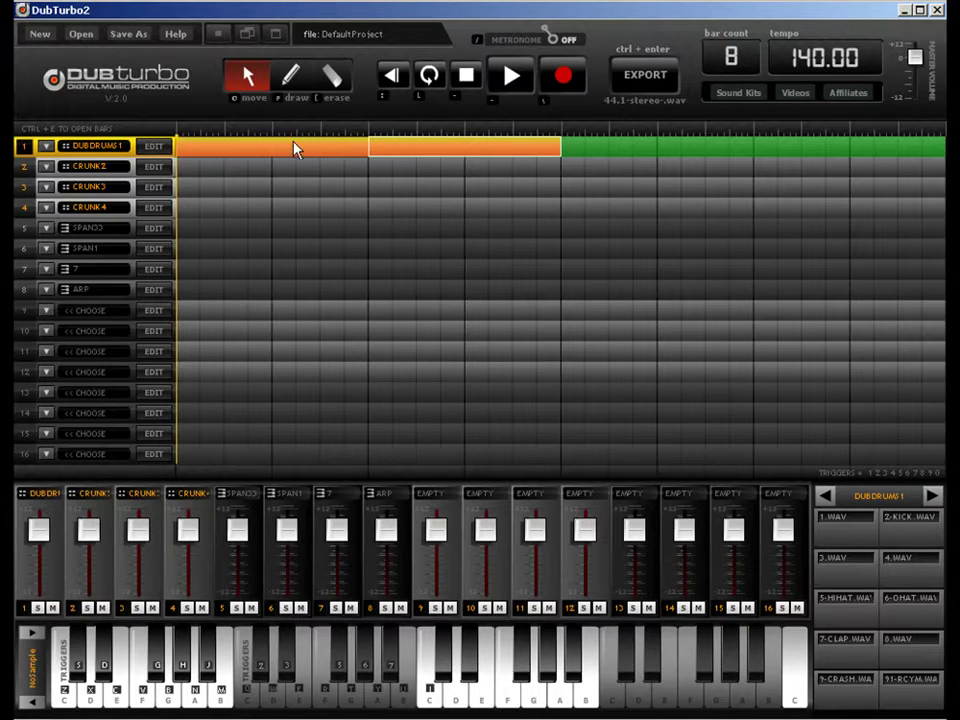
mouse_move(295, 148)
mouse_down()
mouse_move(700, 148)
mouse_move(671, 167)
mouse_up()
drag(784, 150, 783, 178)
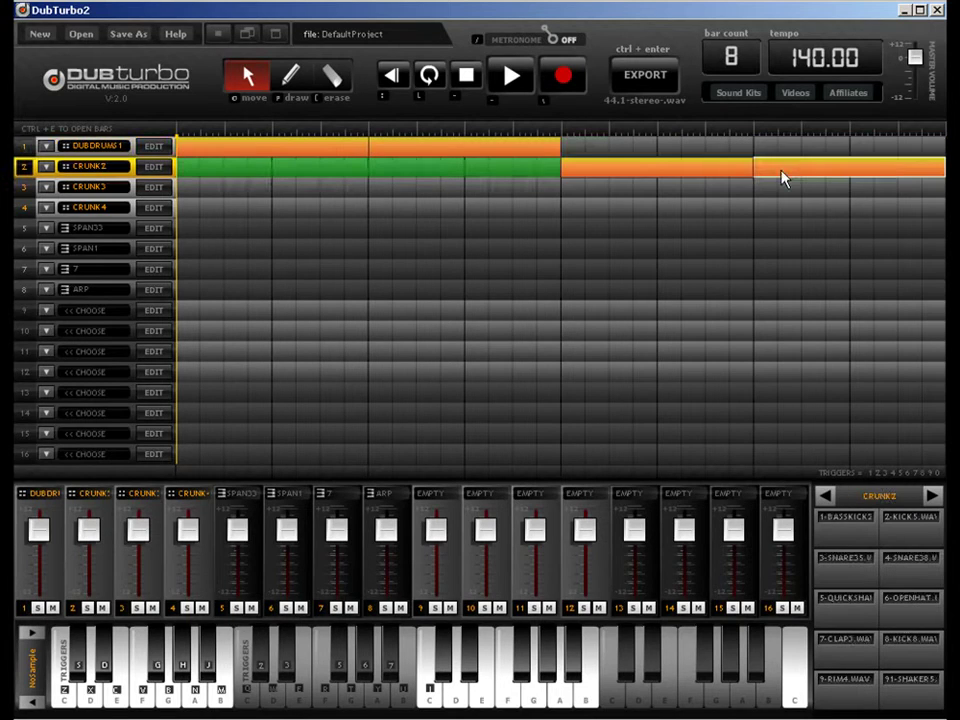
Step: Open track 2's first block in the drum editor and load the DUBPOWER5 kit
click(614, 177)
click(152, 172)
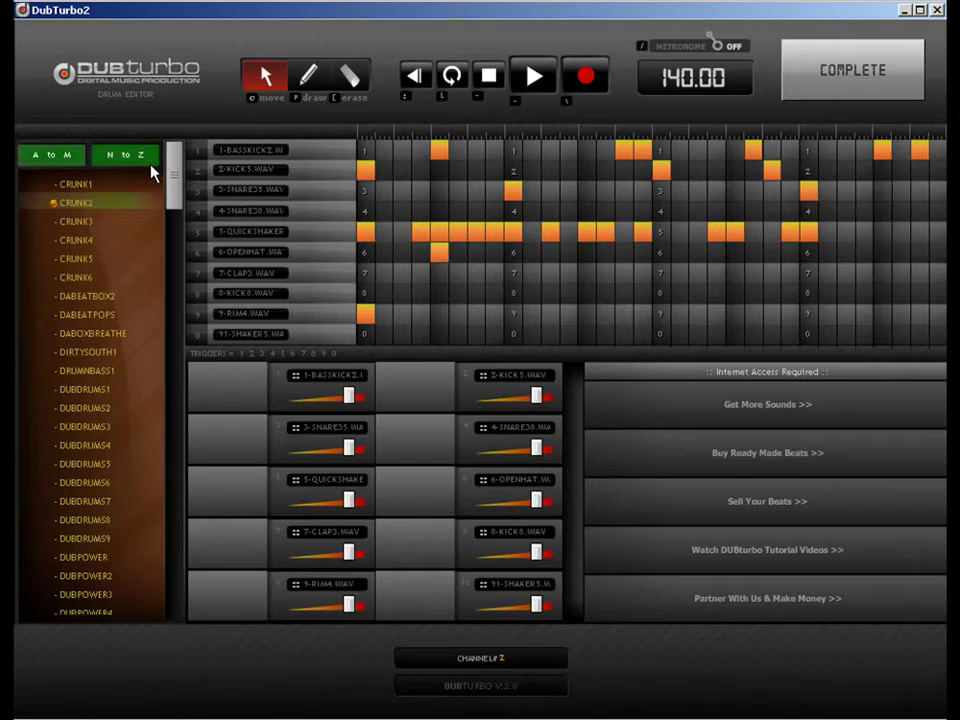
drag(176, 180, 170, 325)
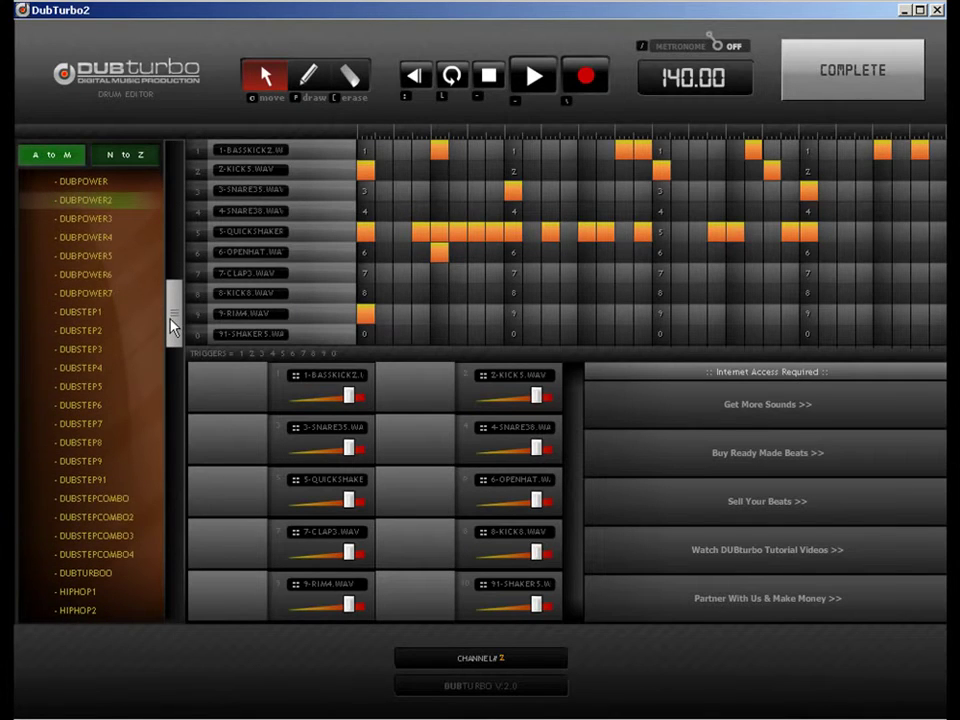
click(95, 256)
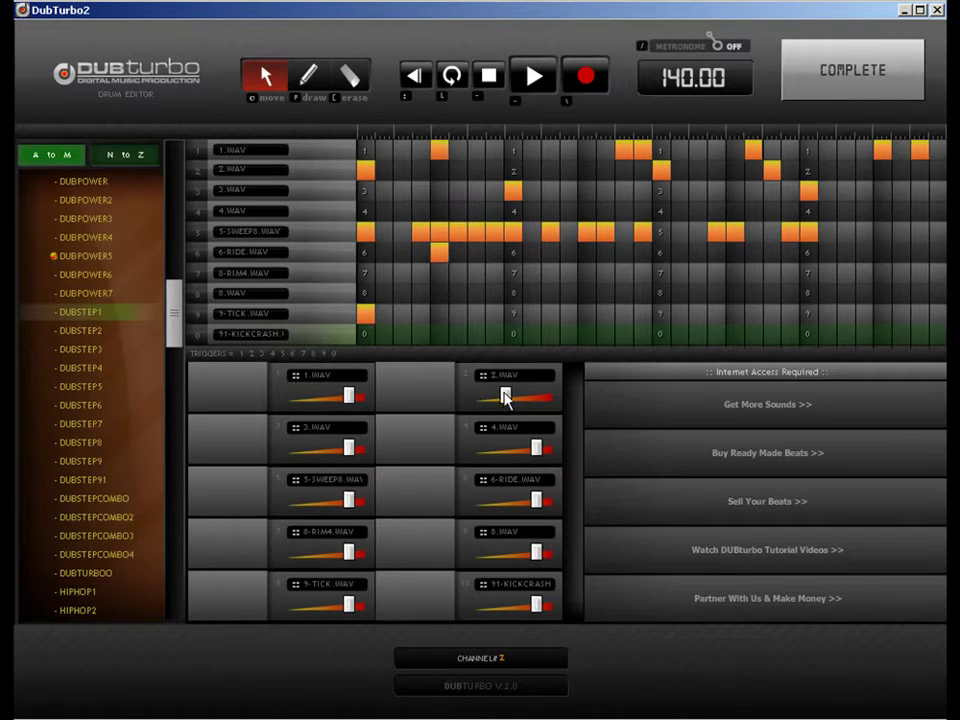
Step: Set the volumes of 2.WAV to about three-quarters, 1.WAV to about one-quarter, and 5-SWEEP8.WAV and 6-RIDE.WAV to a little under half
drag(505, 396, 534, 396)
drag(349, 395, 309, 398)
drag(349, 500, 320, 502)
drag(540, 502, 506, 501)
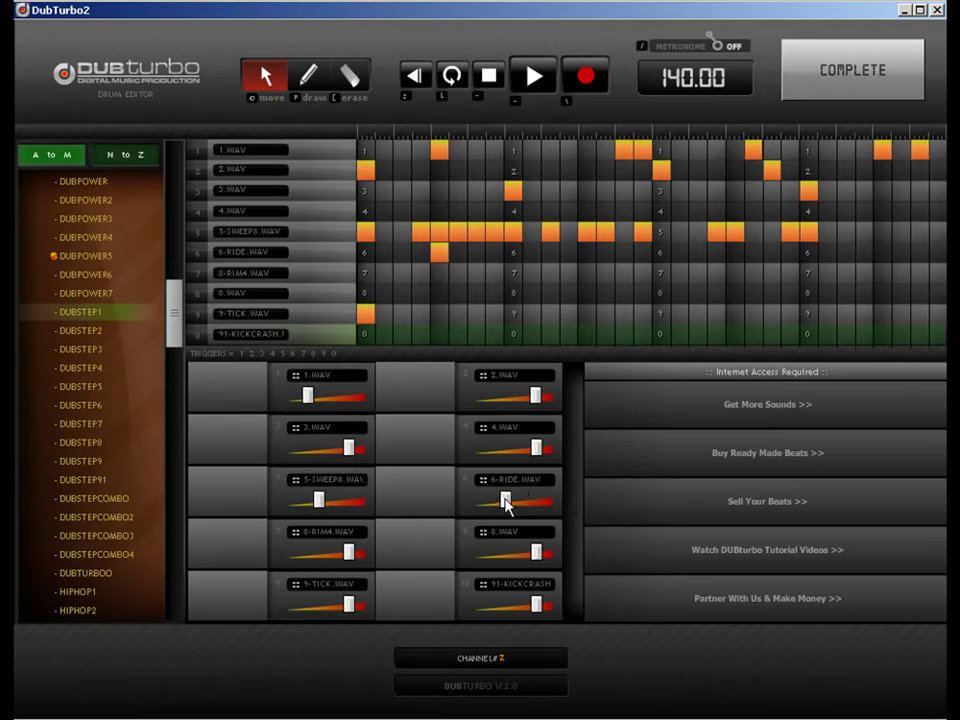
Step: Move the 9-TICK.WAV hit in grid column 1 to 91-KICKCRASH, lower both sounds' volumes, and return to the arrangement
drag(355, 613, 340, 614)
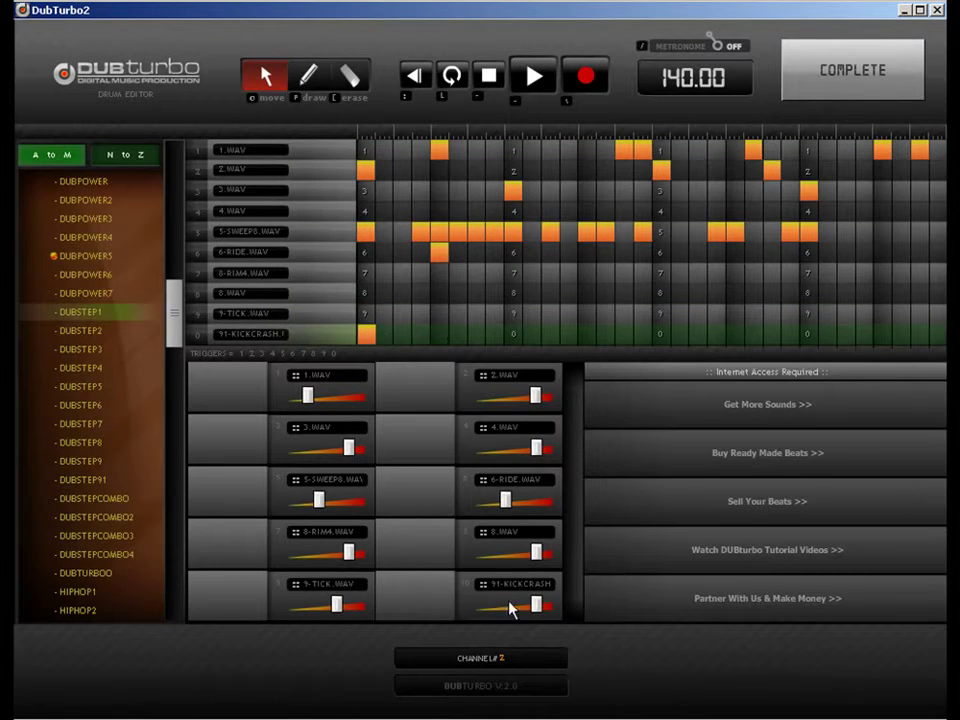
click(836, 96)
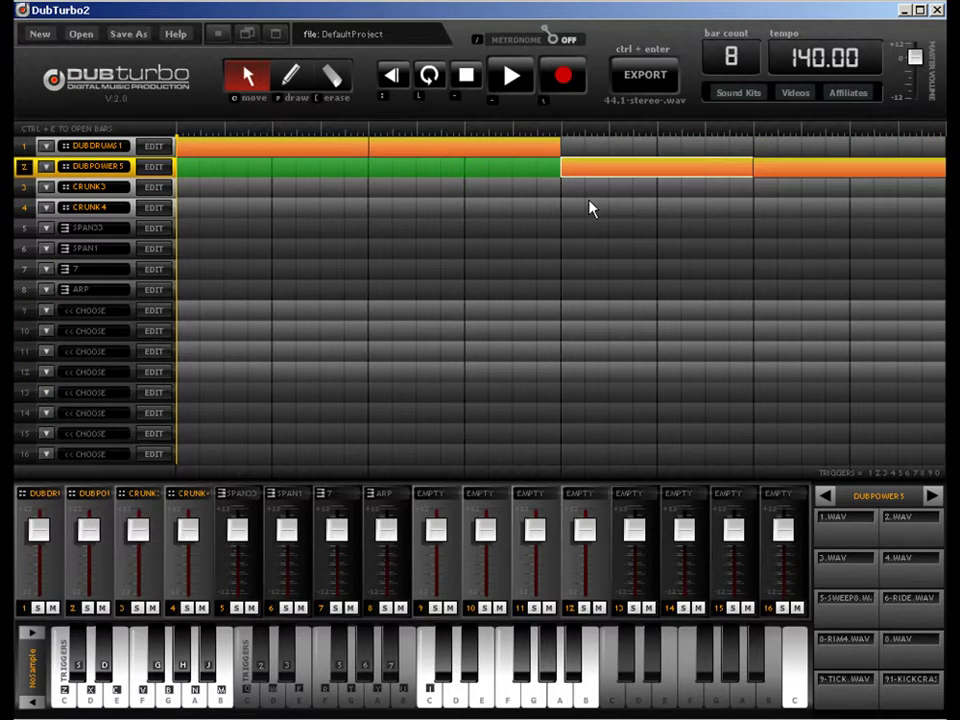
Step: Play back the arrangement from bar 5 to hear the track 2 blocks with the new kit
key(space)
click(565, 210)
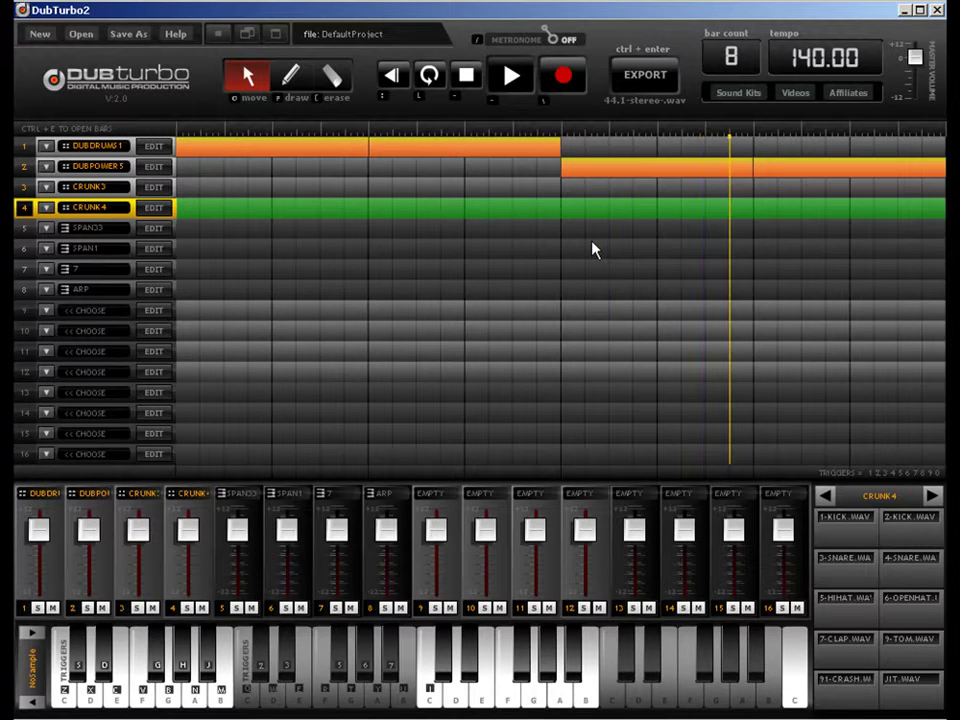
Step: Open track 2's first block in the drum editor and erase the 5-SWEEP8.WAV hits in grid columns 4, 6 and 8
click(633, 178)
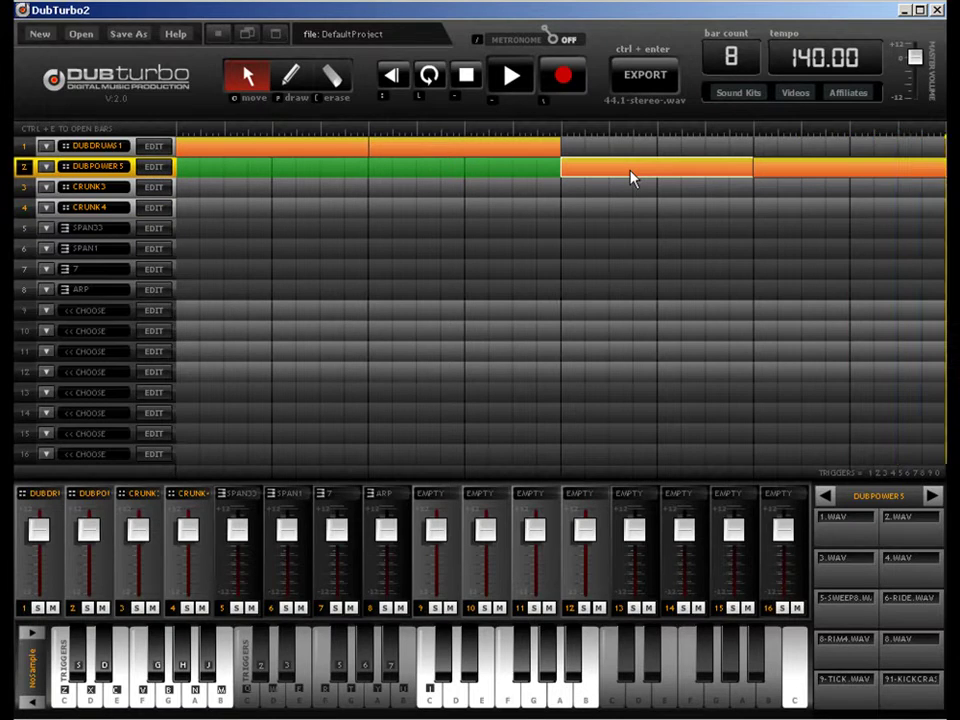
double_click(632, 177)
click(355, 78)
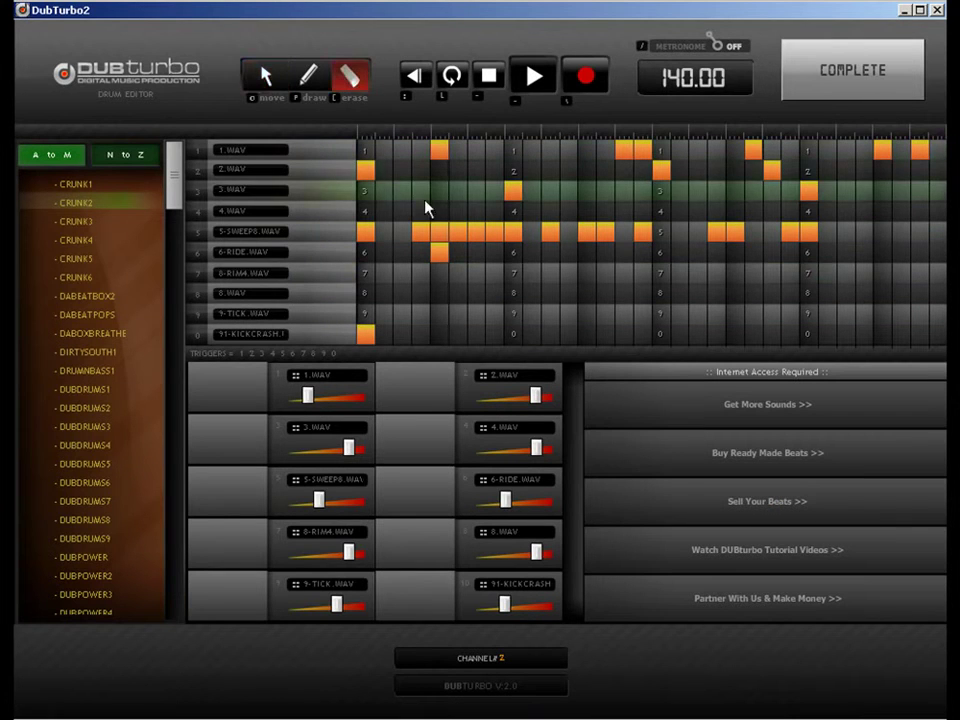
click(460, 236)
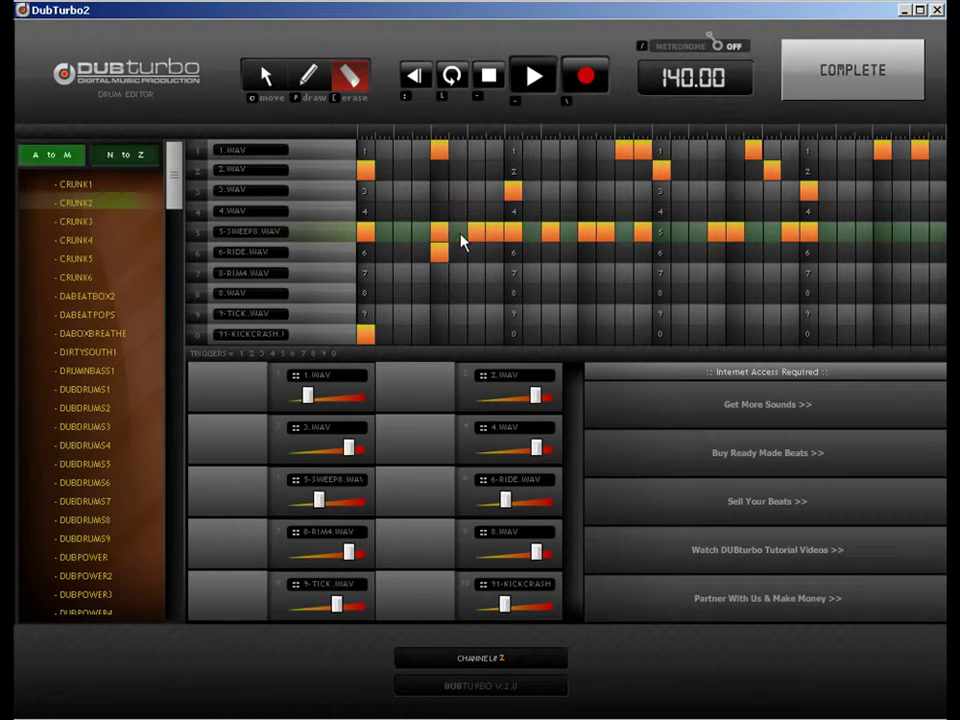
click(494, 236)
Step: Add 5-SWEEP8.WAV hits in grid columns 3, 17, 19, 27, 29 and 31, and return to the arrangement
click(303, 78)
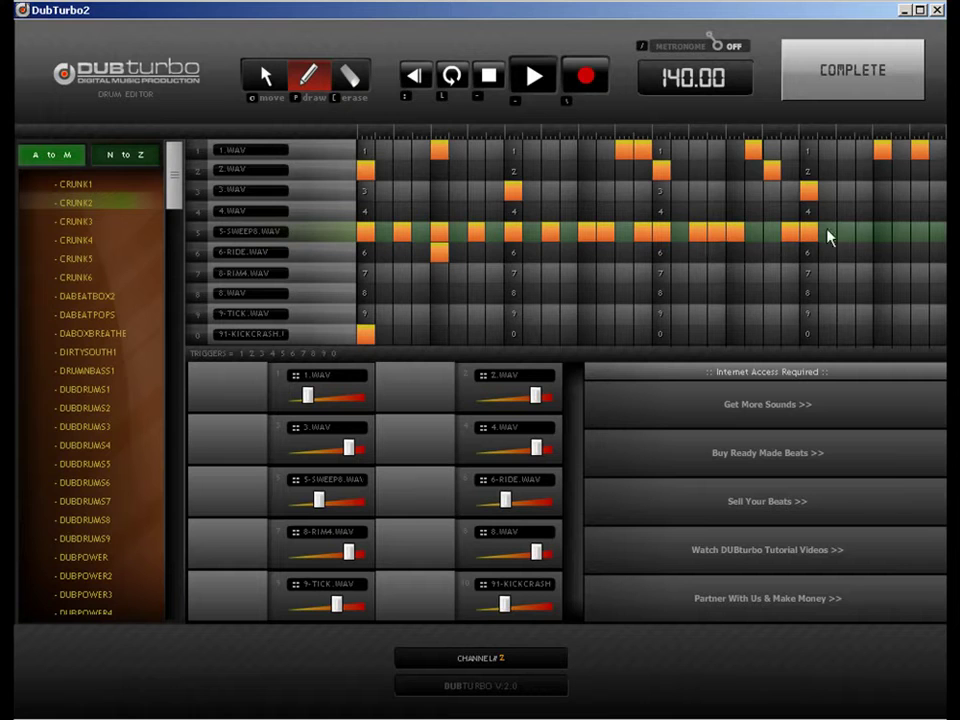
click(885, 236)
click(922, 236)
click(848, 92)
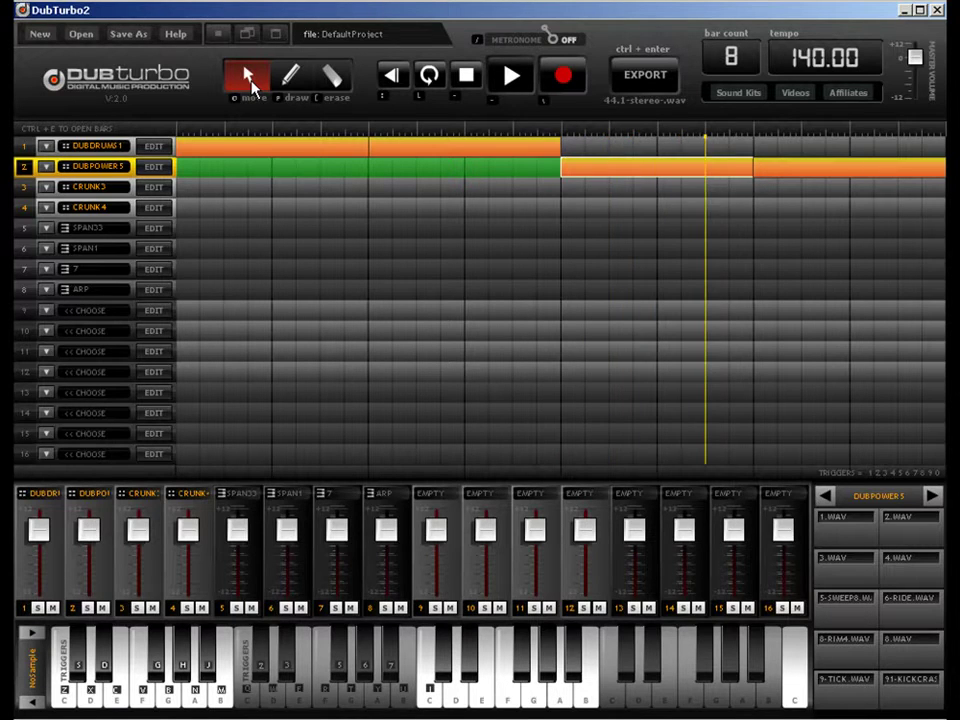
Step: In track 2's first block, raise the 5-SWEEP8.WAV volume to nearly three-quarters, lower 6-RIDE.WAV to about one-quarter, and return to the arrangement
double_click(465, 172)
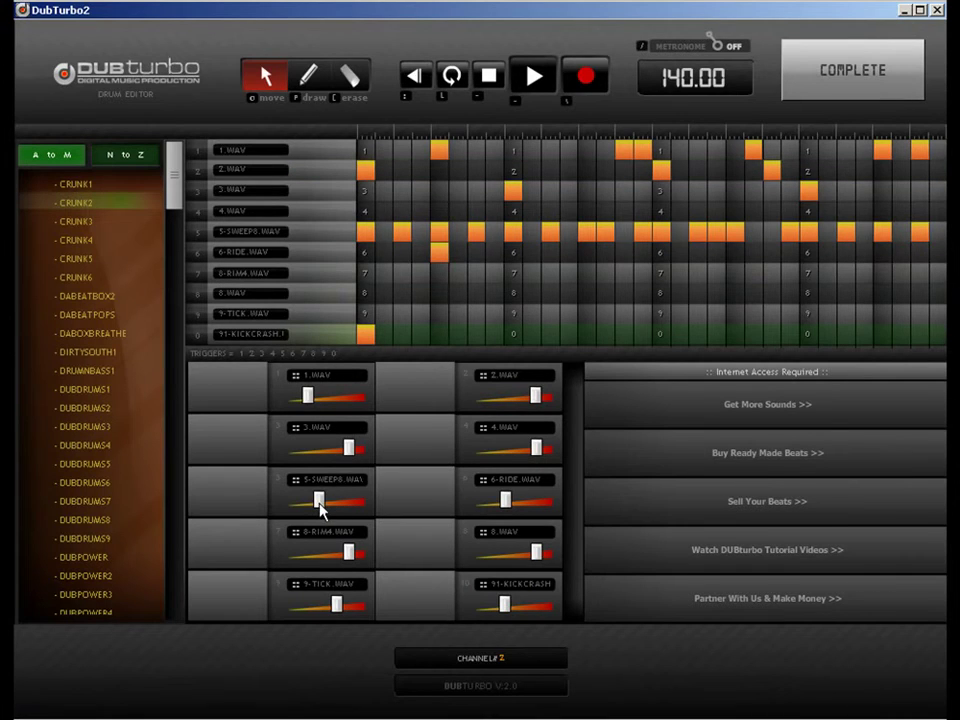
drag(319, 505, 340, 505)
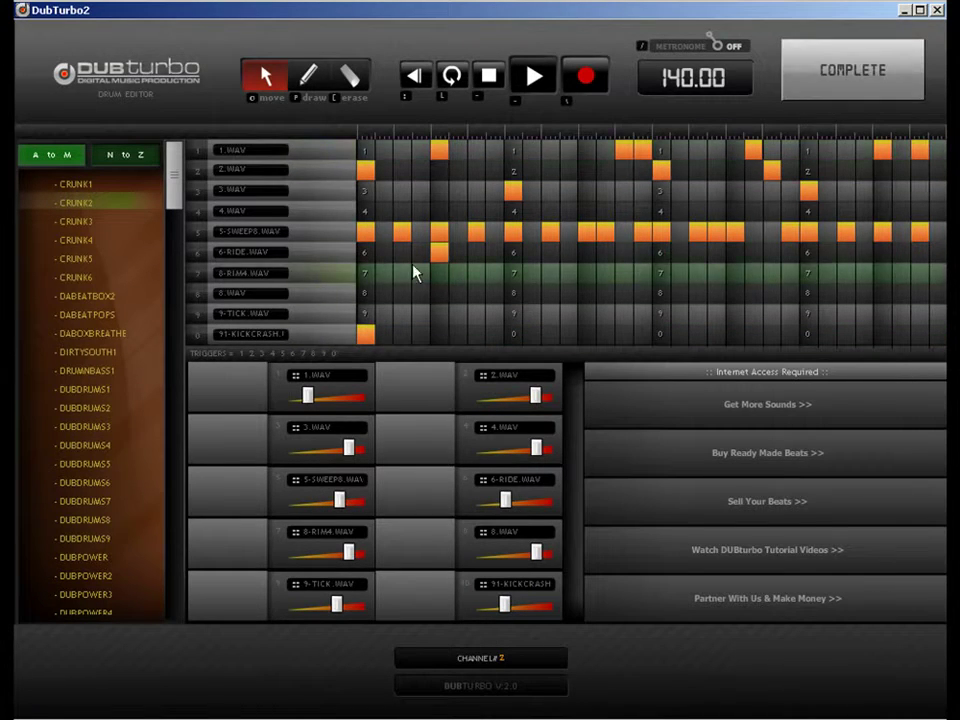
drag(340, 504, 344, 504)
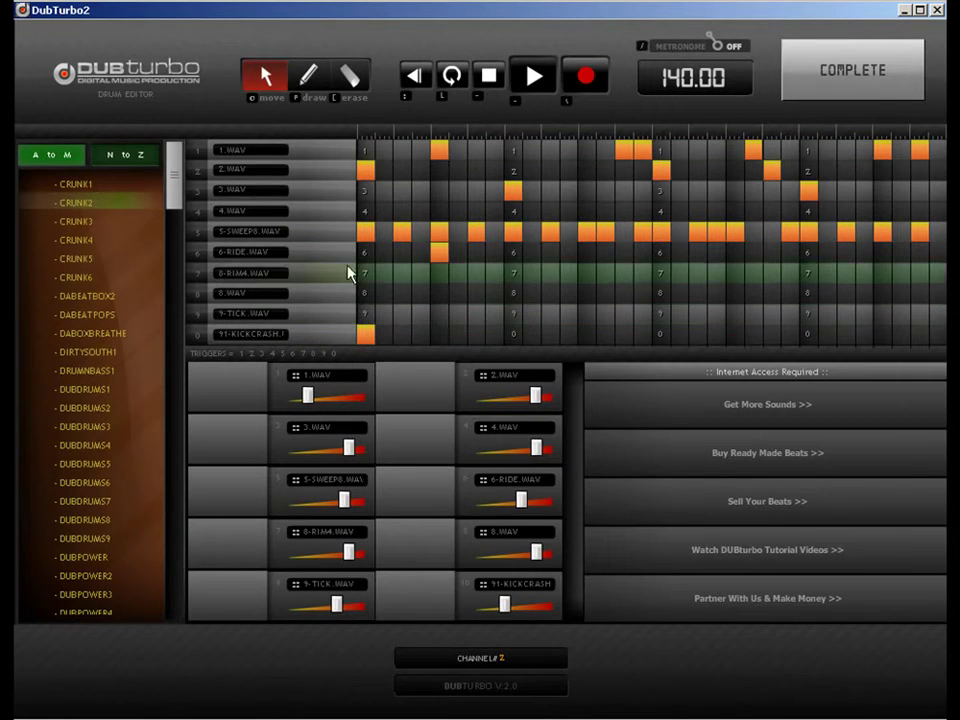
drag(520, 503, 494, 503)
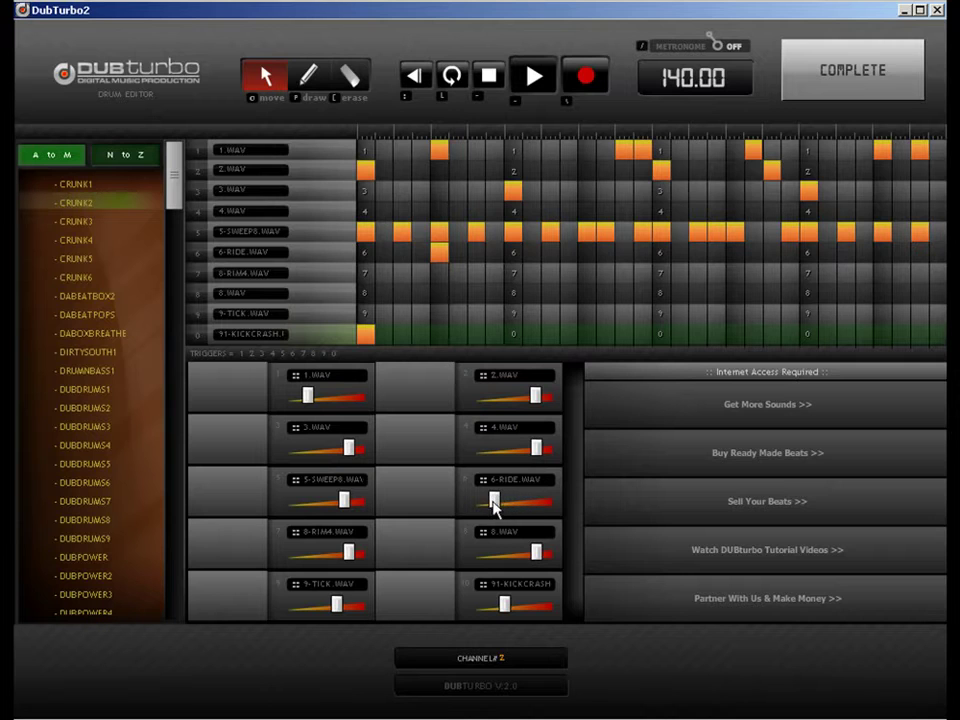
click(842, 95)
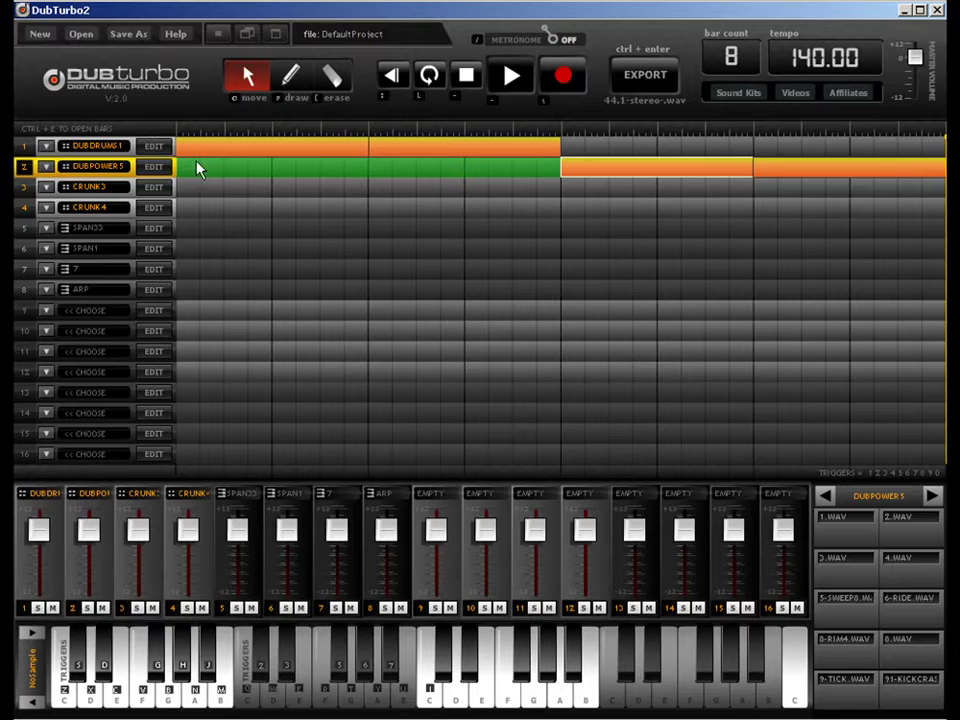
Step: Set the loop range to bars 5 through 8 and play it back to hear the track 2 blocks
click(366, 130)
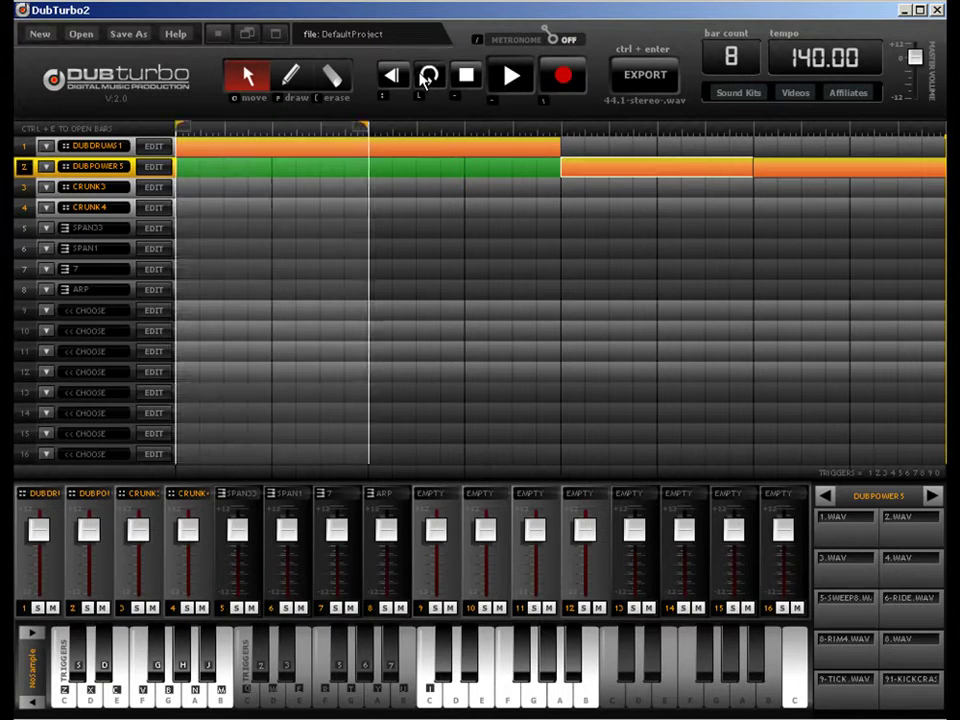
drag(362, 135, 940, 130)
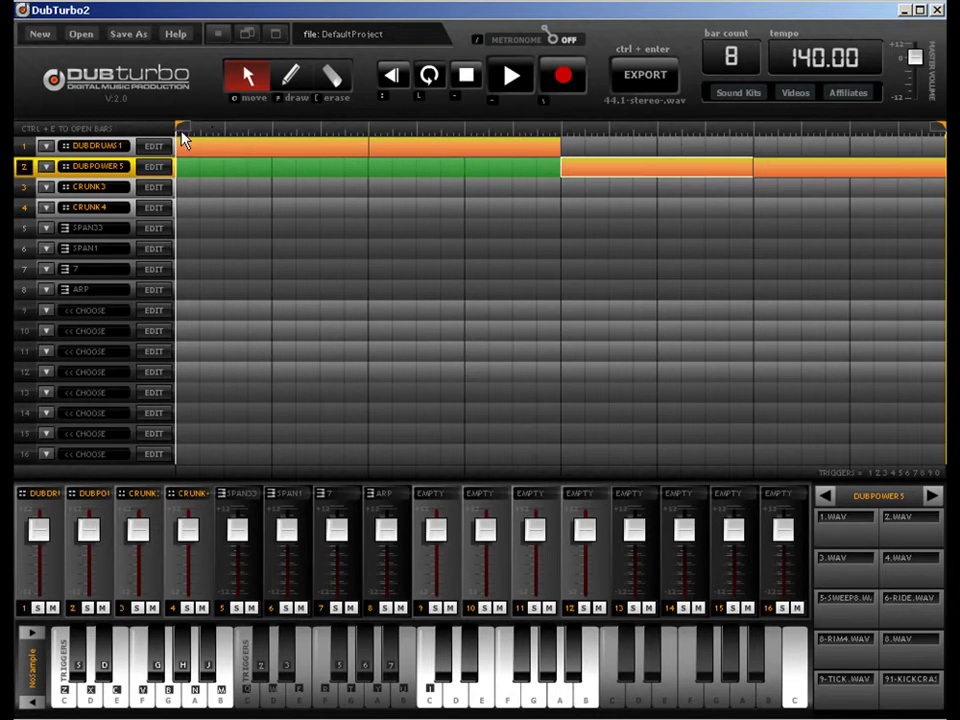
mouse_move(180, 137)
mouse_down()
mouse_move(568, 144)
mouse_move(560, 144)
mouse_up()
key(space)
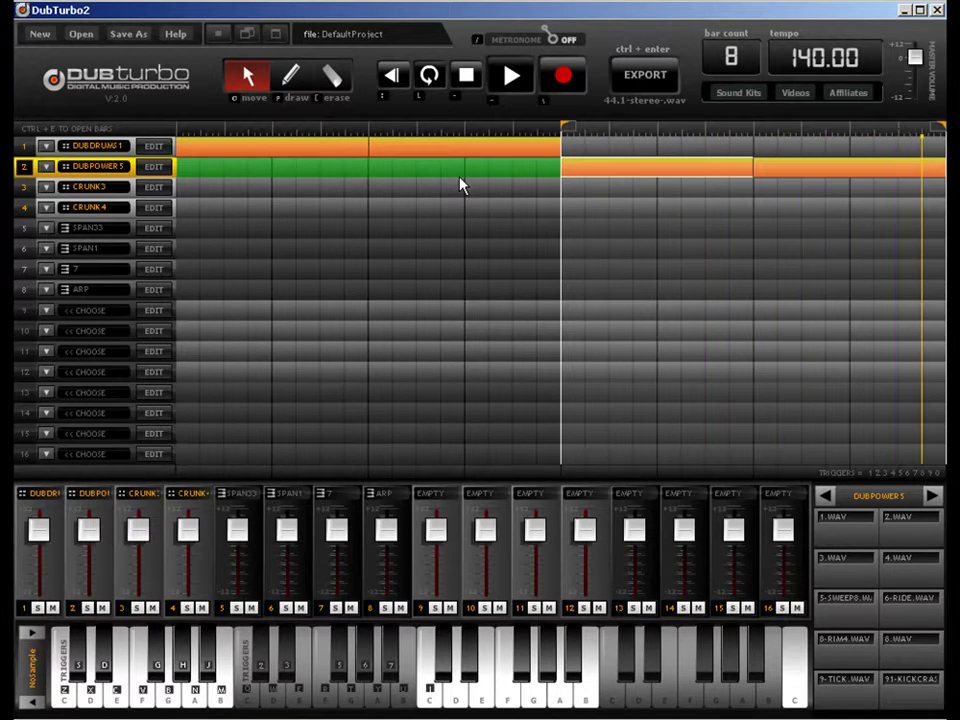
Step: In track 2's second block, add 3.WAV hits in grid columns 28 and 31, and return to the arrangement
click(808, 177)
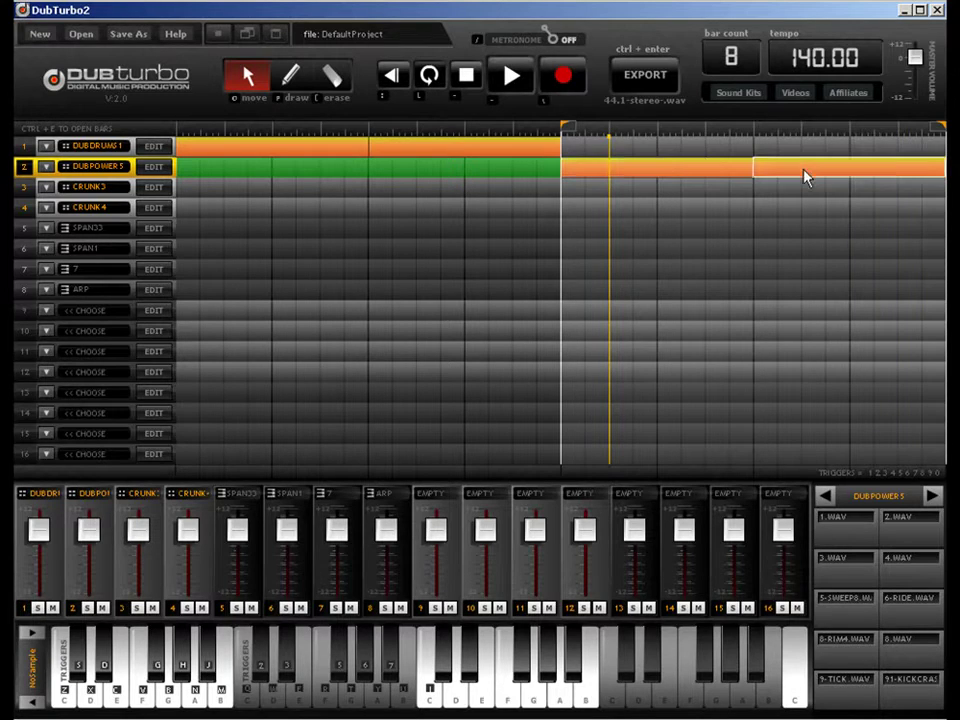
double_click(808, 177)
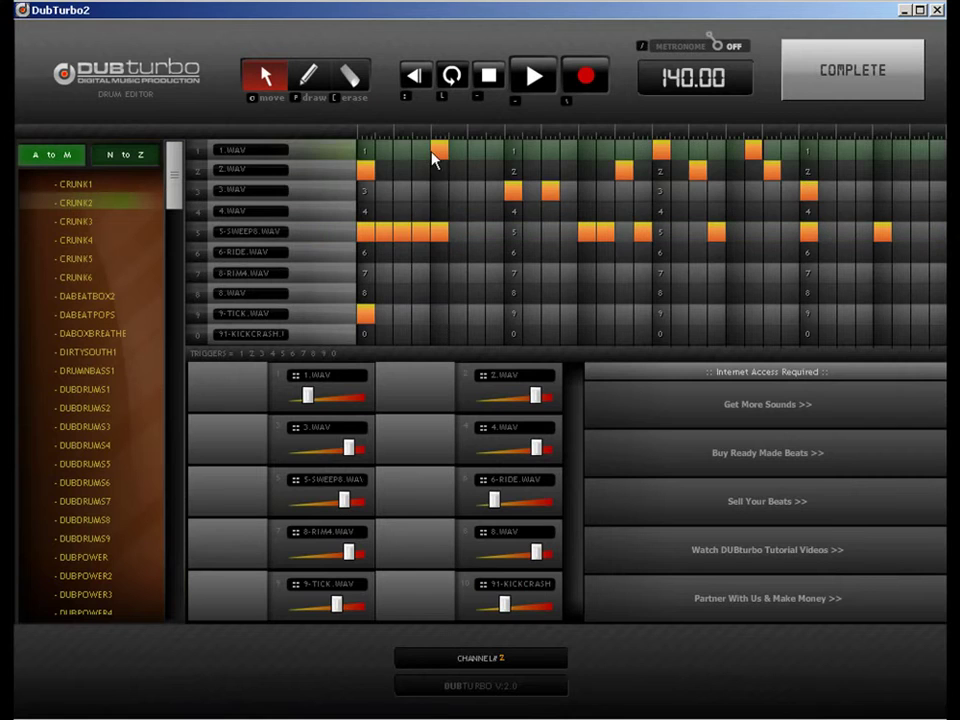
click(313, 76)
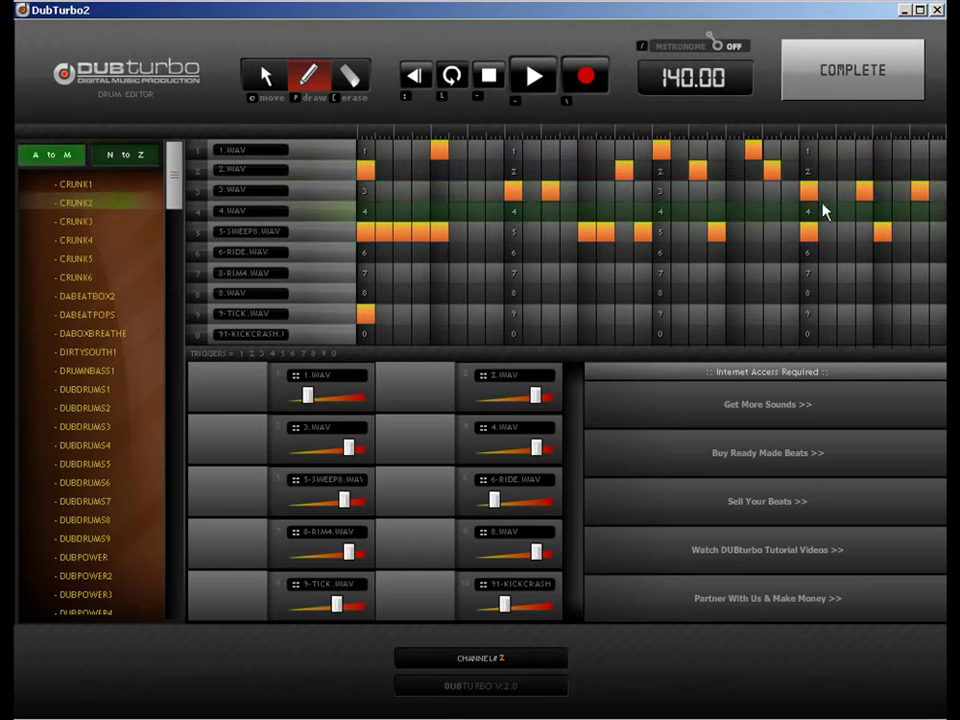
click(848, 92)
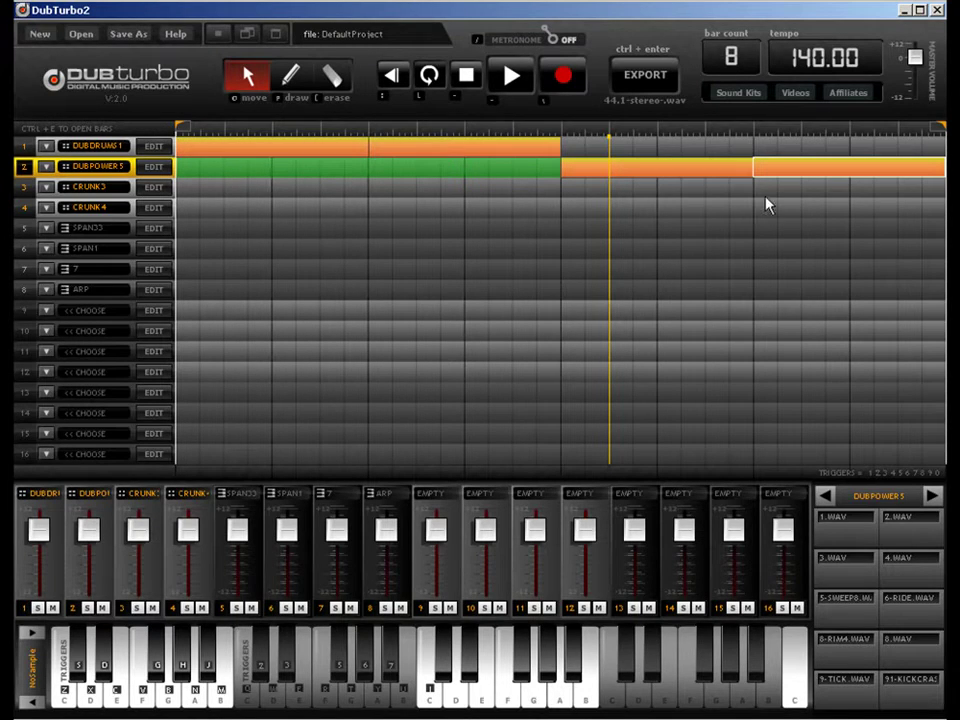
click(738, 194)
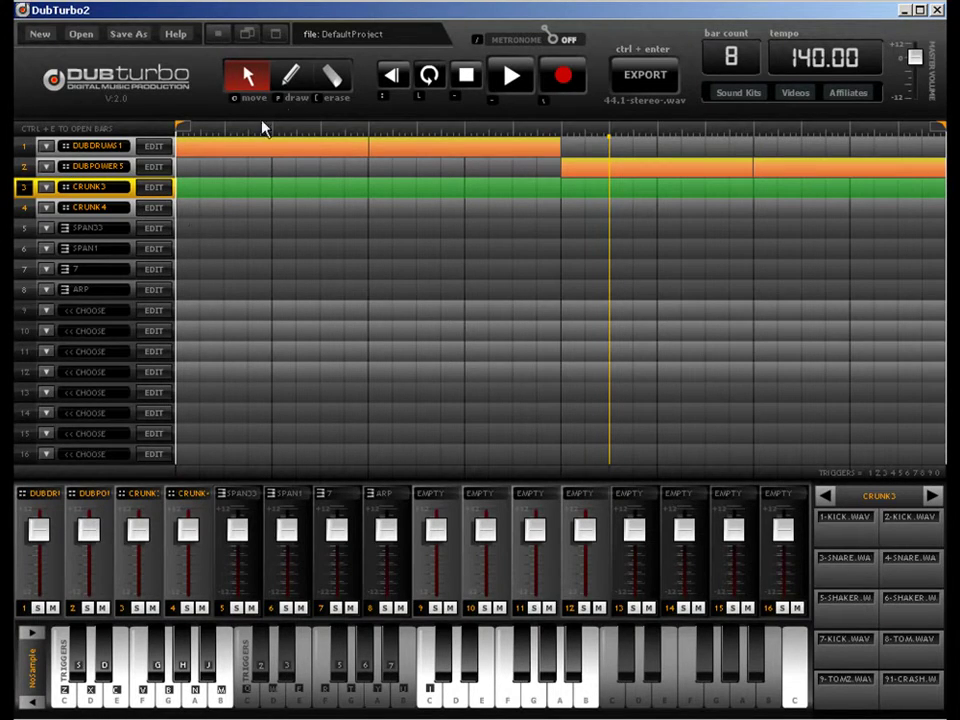
click(287, 86)
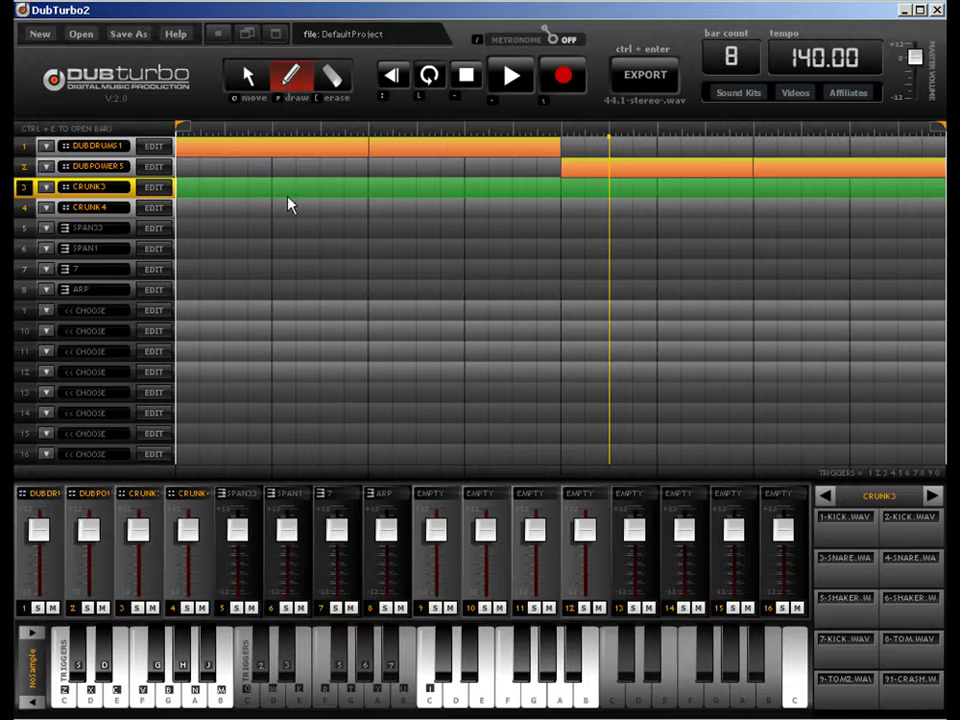
drag(198, 234, 387, 236)
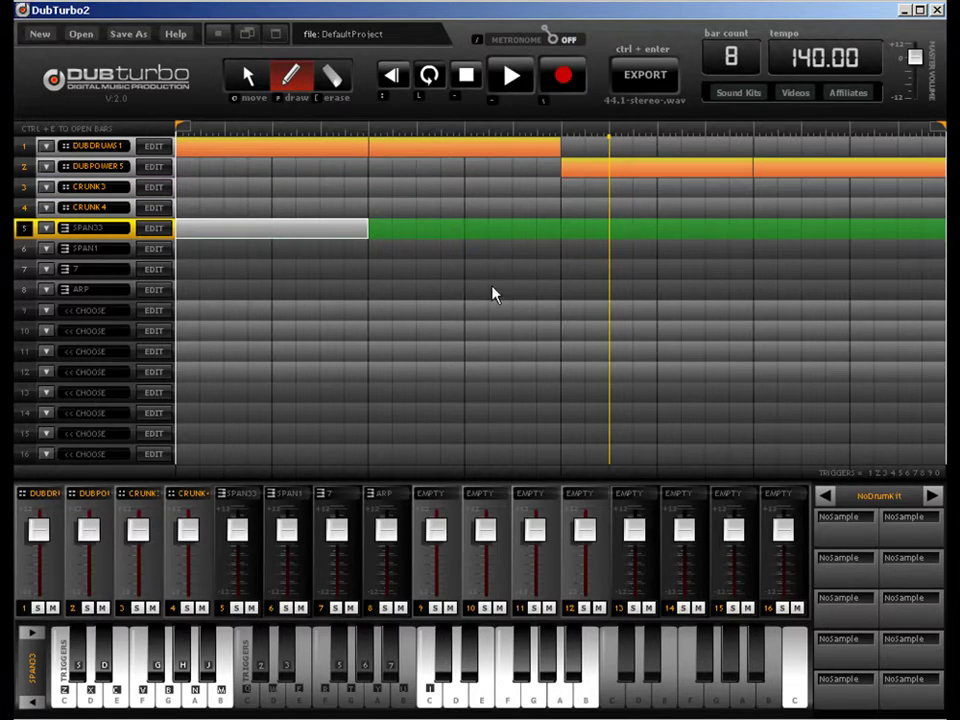
key(space)
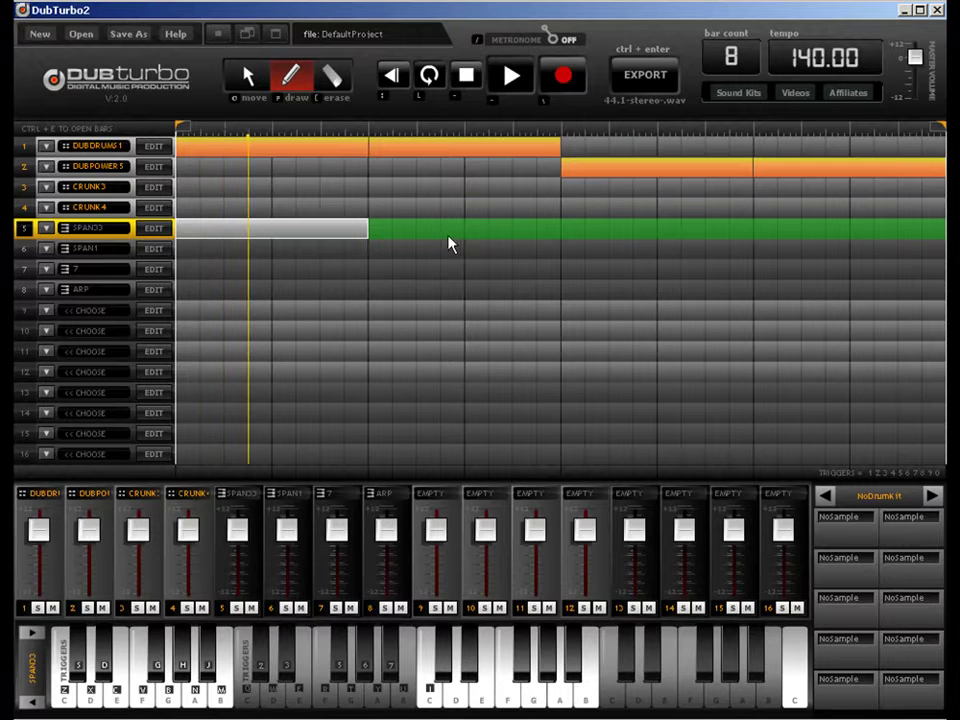
click(332, 84)
click(346, 242)
Step: Draw a two-bar block across bars 1 and 2 of track 3 and open it in the drum editor
click(292, 78)
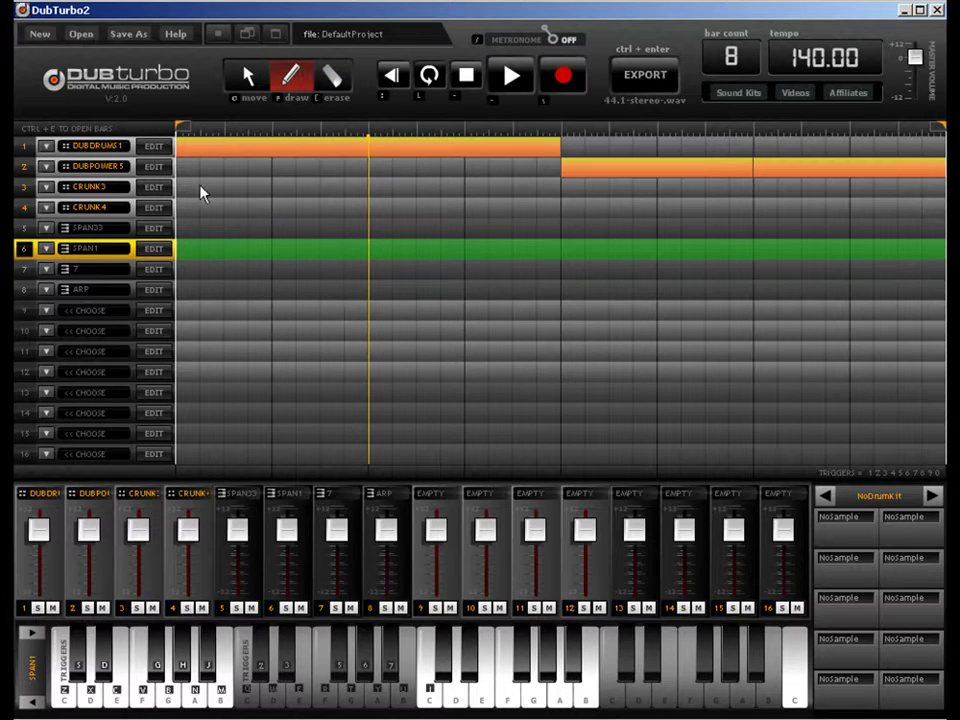
drag(201, 191, 380, 192)
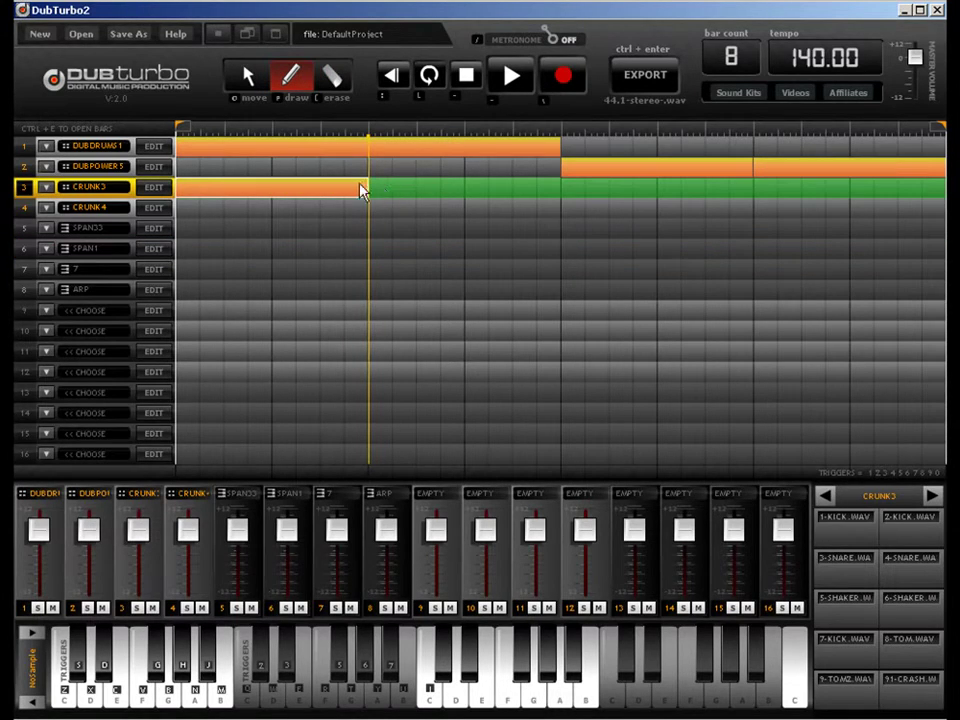
double_click(197, 195)
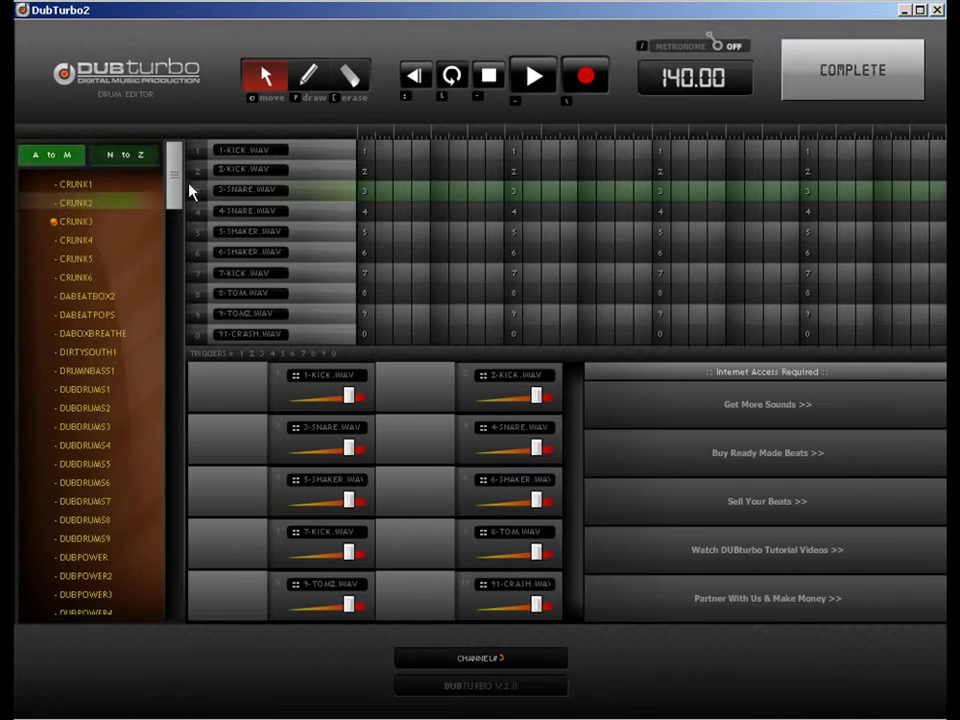
Step: Load the ZZ-WUBHEAVY5 kit onto track 3 and return to the arrangement
click(133, 160)
drag(171, 171, 176, 405)
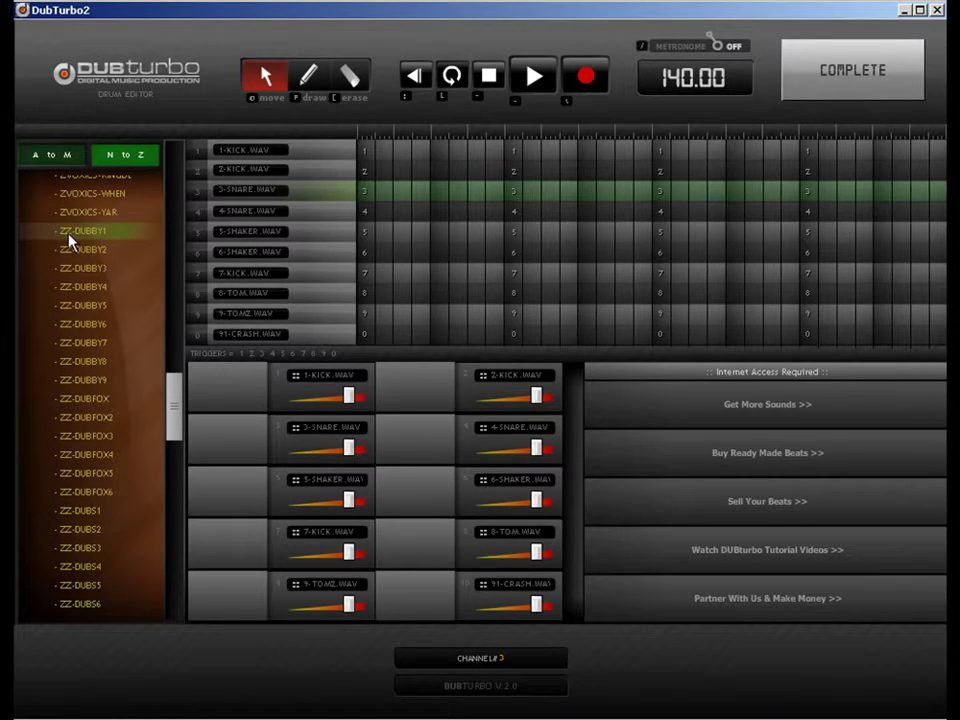
click(57, 236)
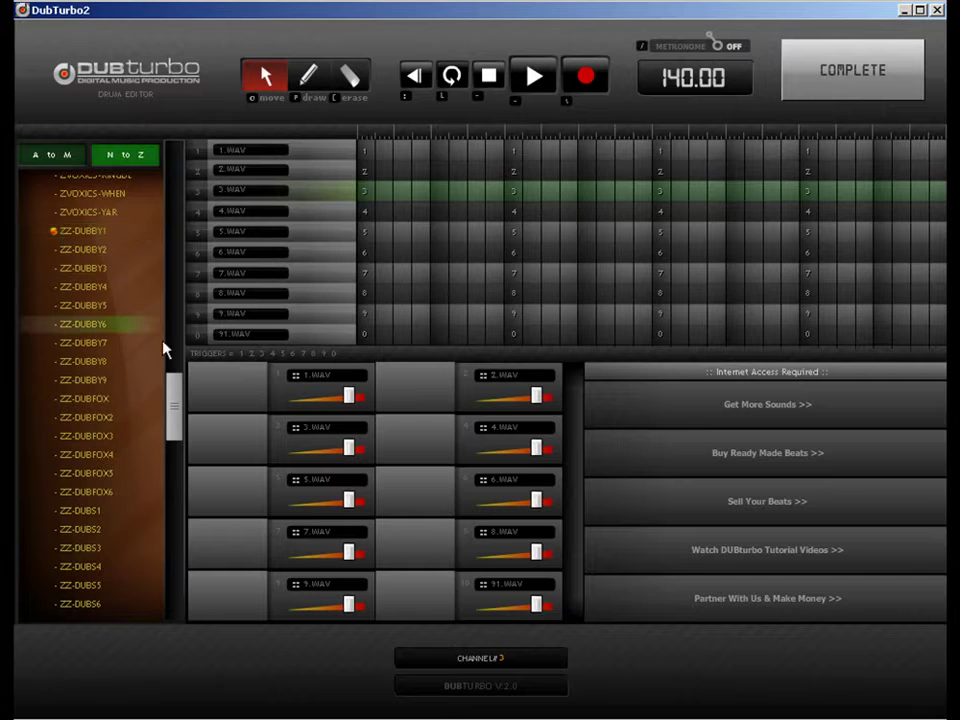
scroll(170, 408, down, 1)
drag(170, 408, 195, 485)
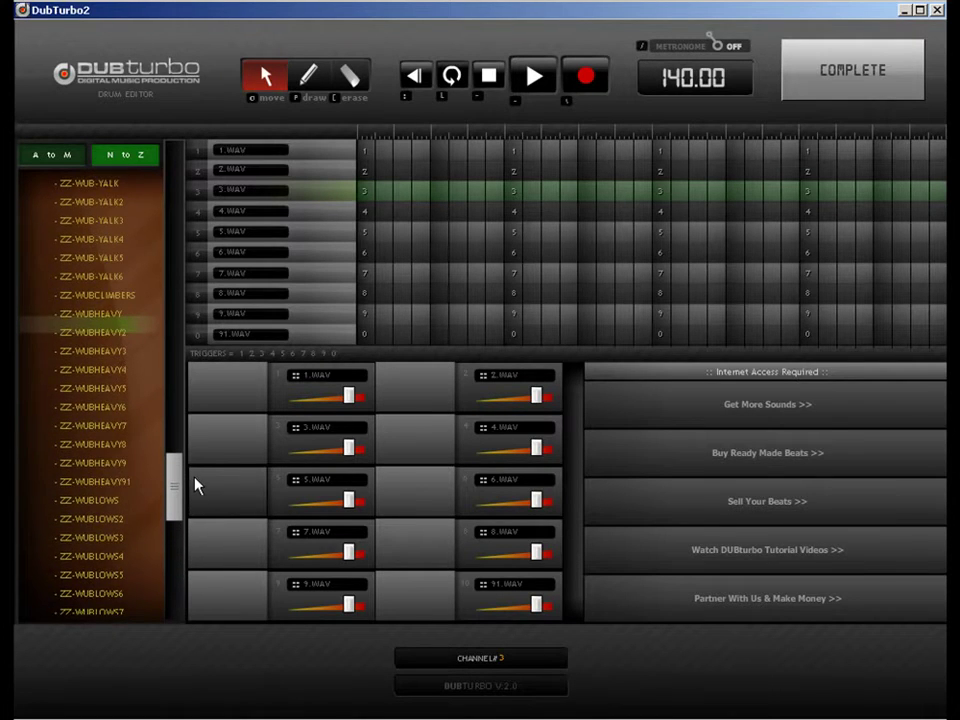
click(135, 390)
click(870, 77)
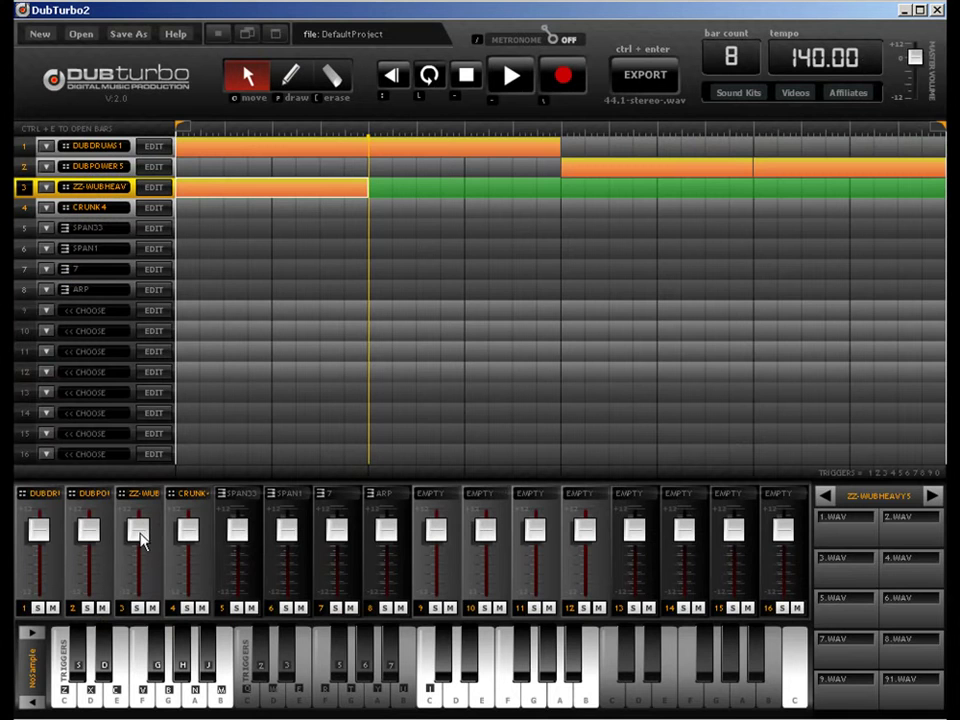
Step: Lower the mixer volumes of tracks 3 and 4 to about the middle of their faders
drag(138, 540, 135, 563)
drag(189, 542, 184, 559)
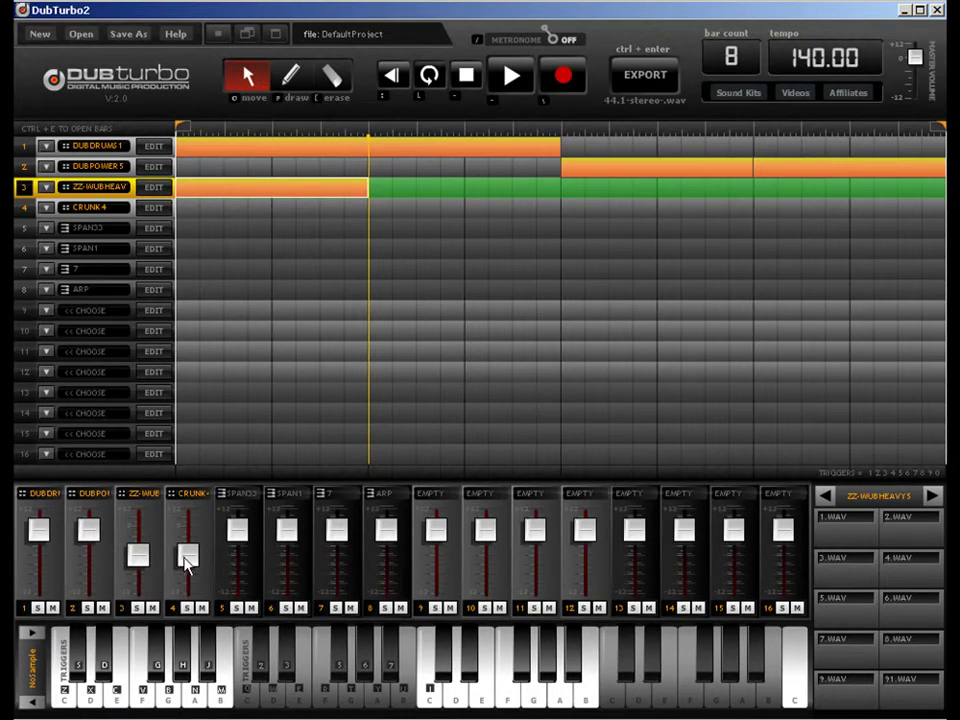
Step: In track 3's block, draw 1.WAV in grid column 1, 2.WAV in column 17 and 3.WAV in column 25, and return to the arrangement
click(290, 77)
click(250, 78)
double_click(233, 188)
click(308, 77)
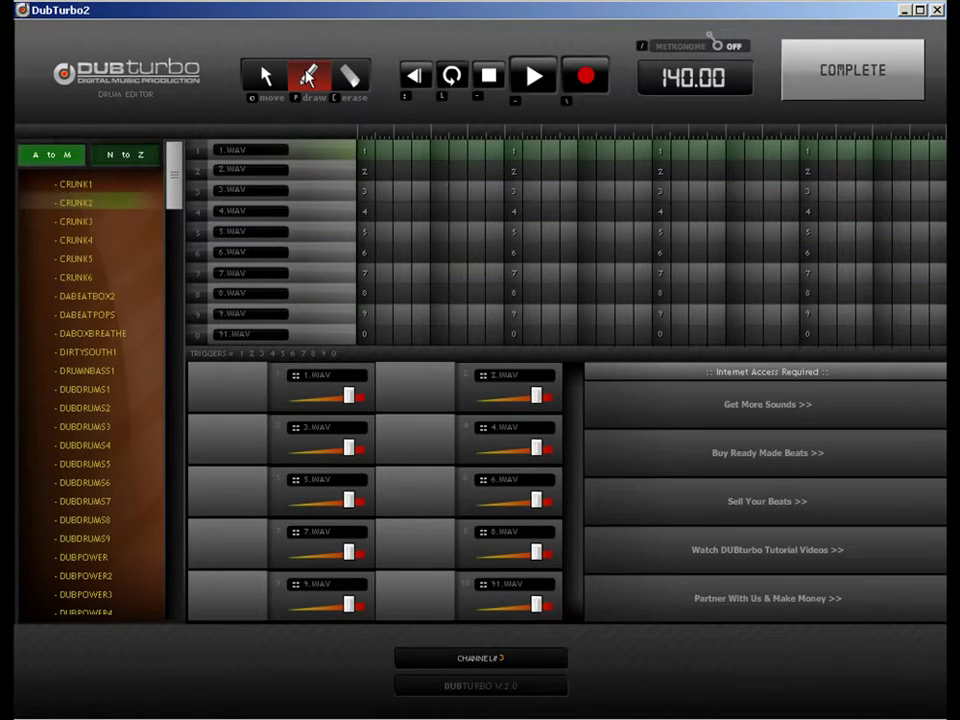
click(366, 151)
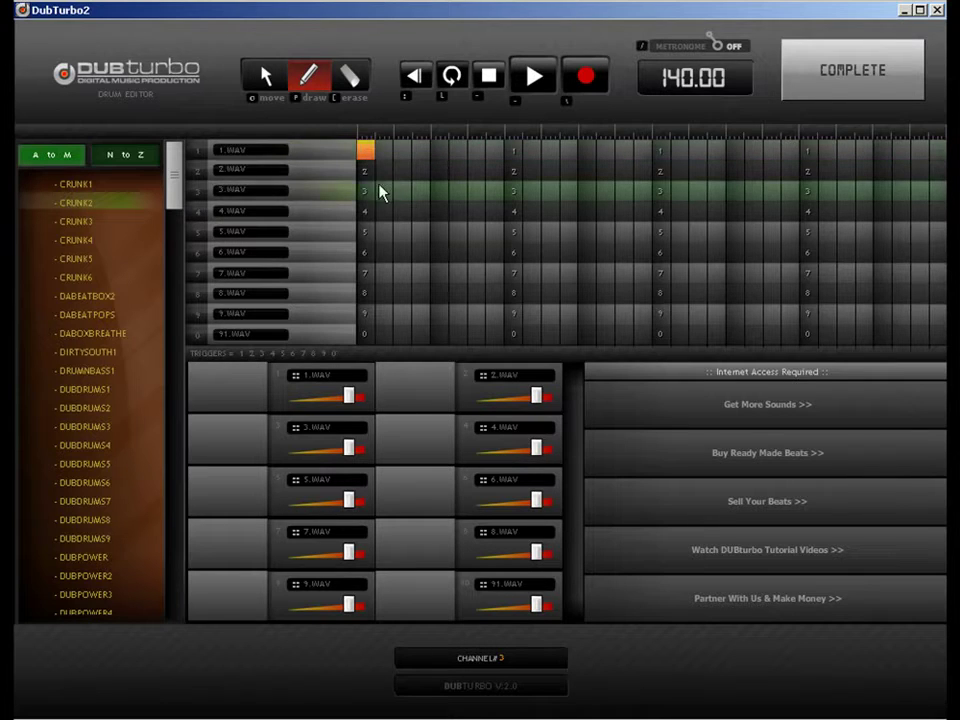
click(661, 172)
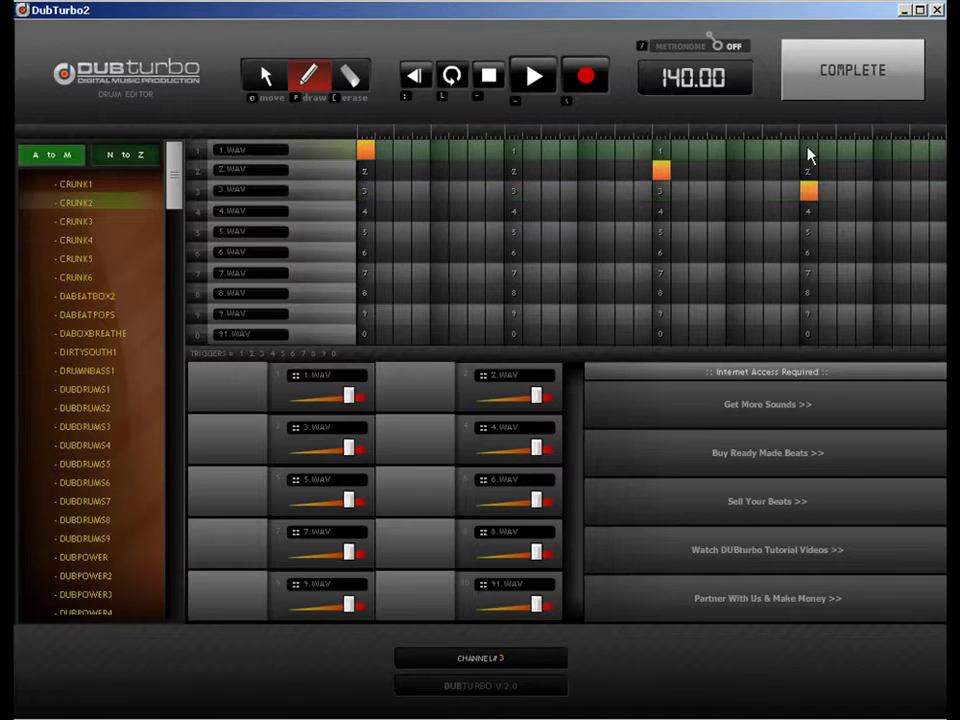
click(822, 98)
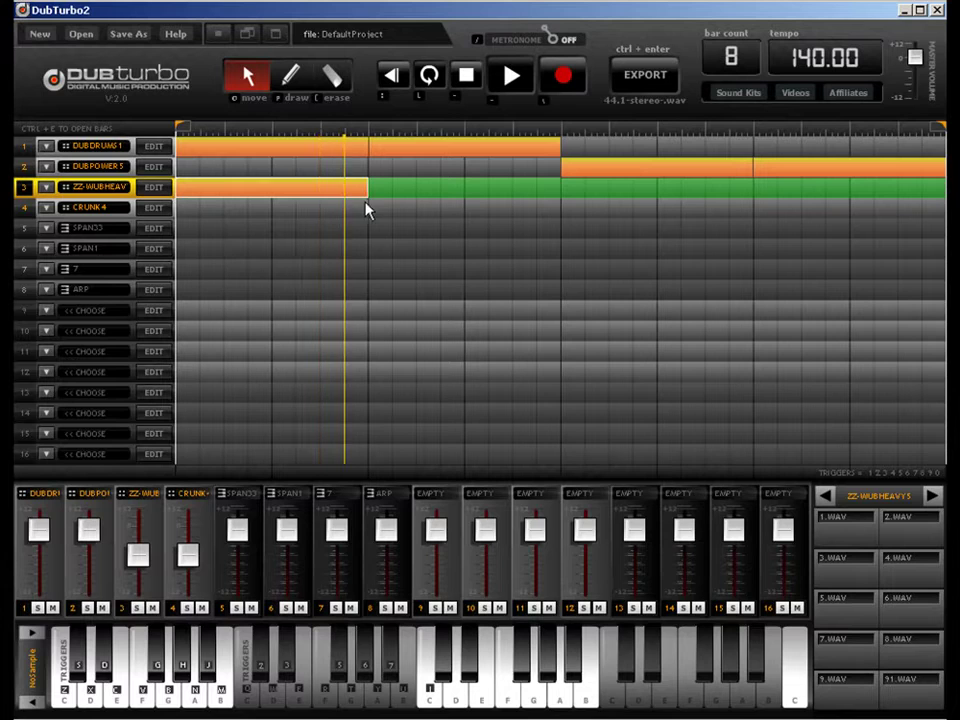
Step: Raise track 3's mixer volume slightly above the middle and play the arrangement from the start
drag(138, 556, 140, 547)
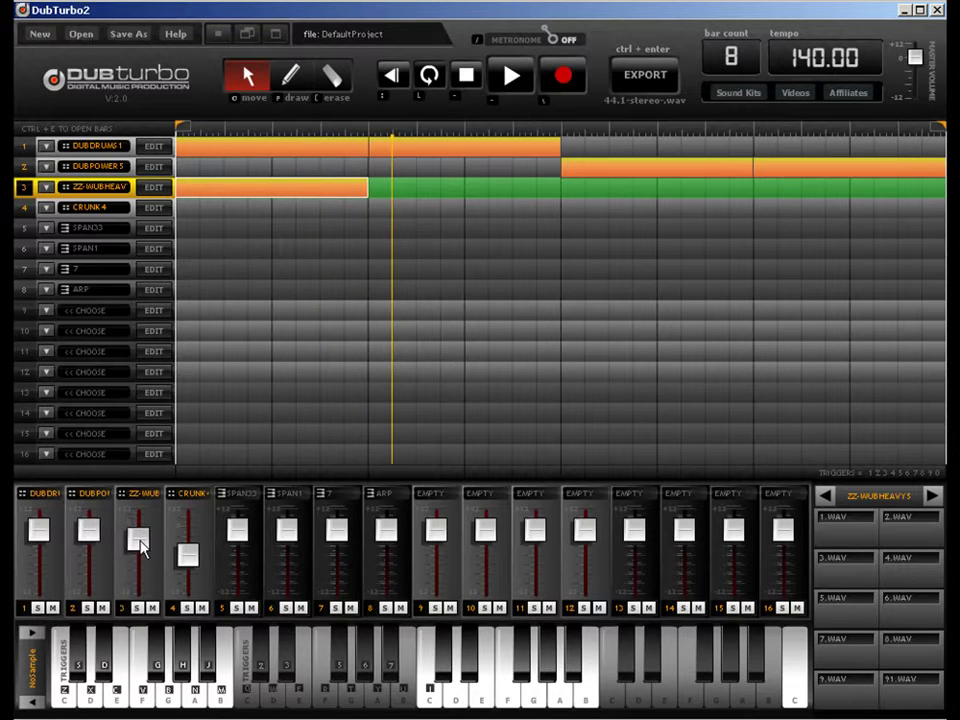
key(space)
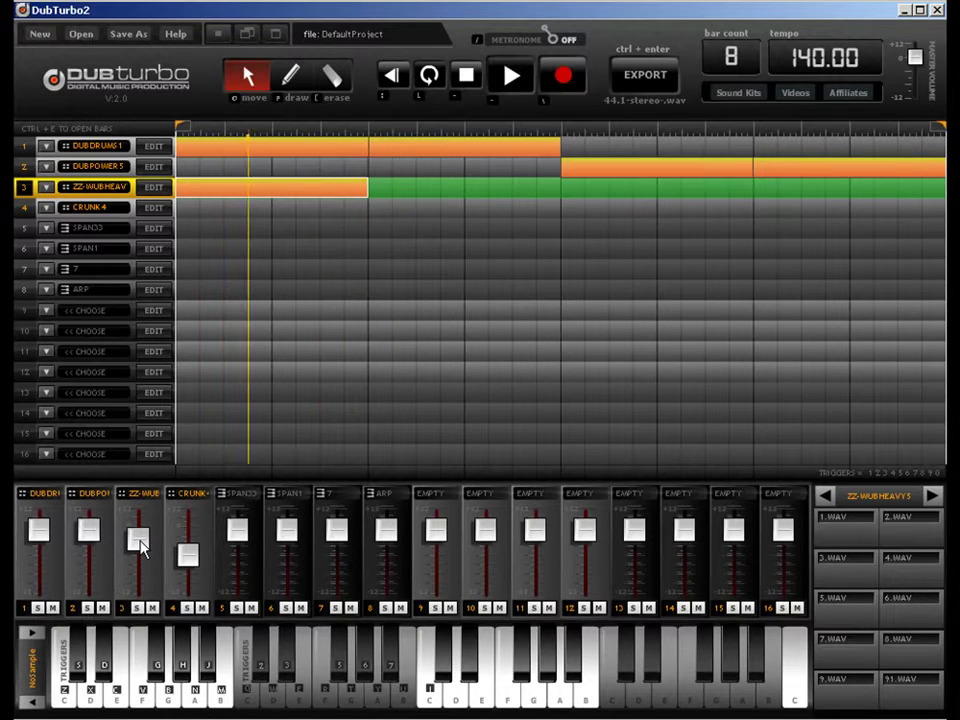
Step: Copy track 3's two-bar block to bars 3–4 and open the copy in the drum editor
click(289, 78)
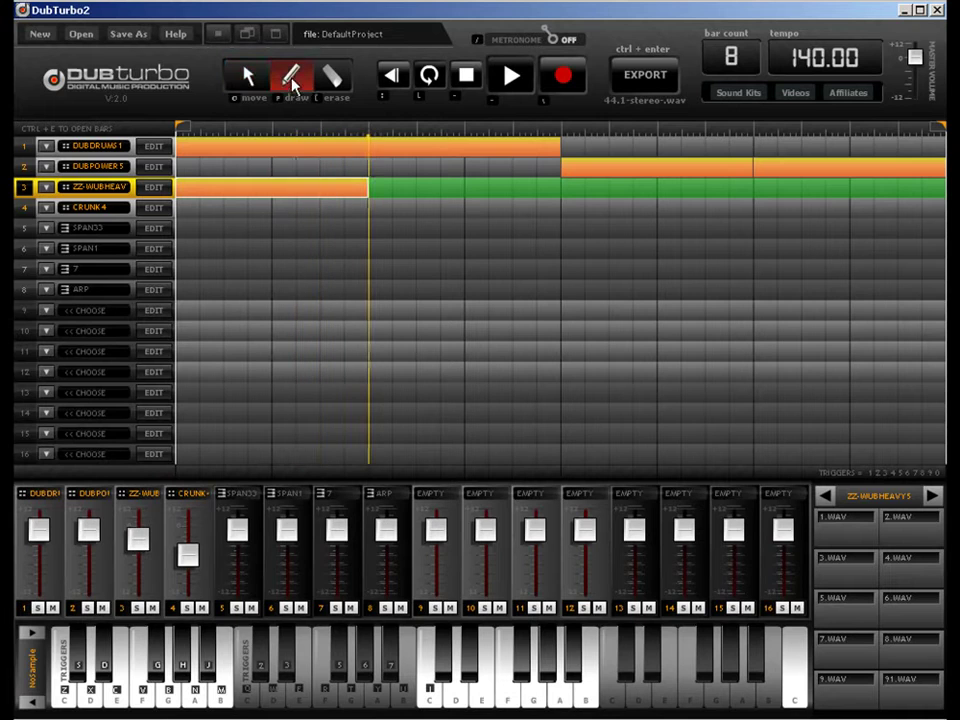
click(248, 78)
drag(270, 199, 435, 198)
key(ctrl+e)
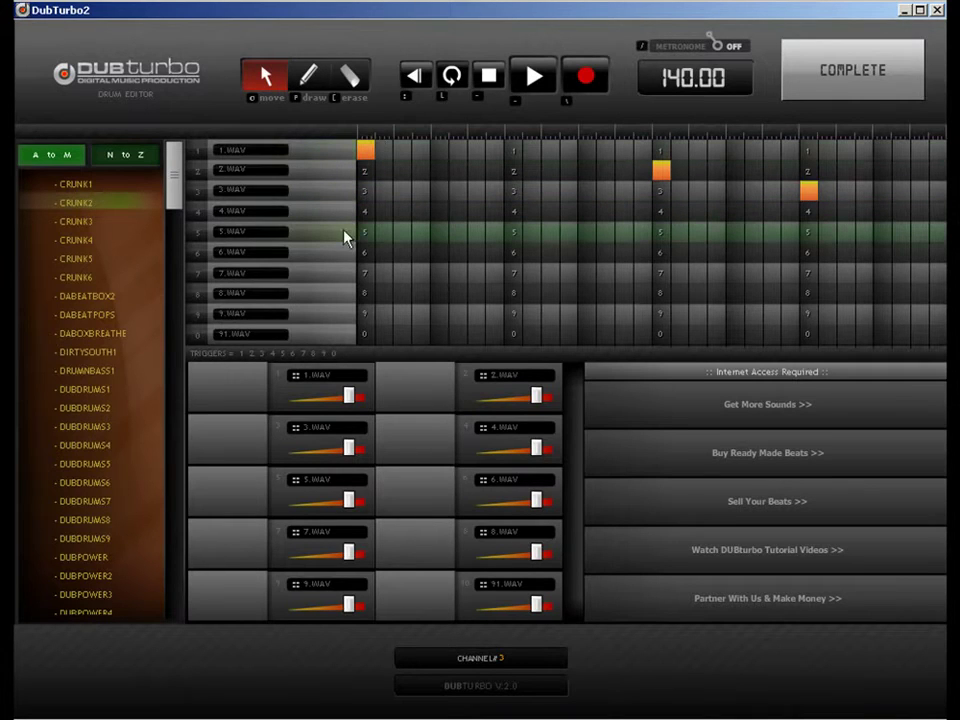
Step: In the copy, move the 1.WAV hit to 6.WAV and 2.WAV to 7.WAV, erase the 3.WAV hit, and slightly lower track 3's mixer volume
drag(364, 150, 367, 254)
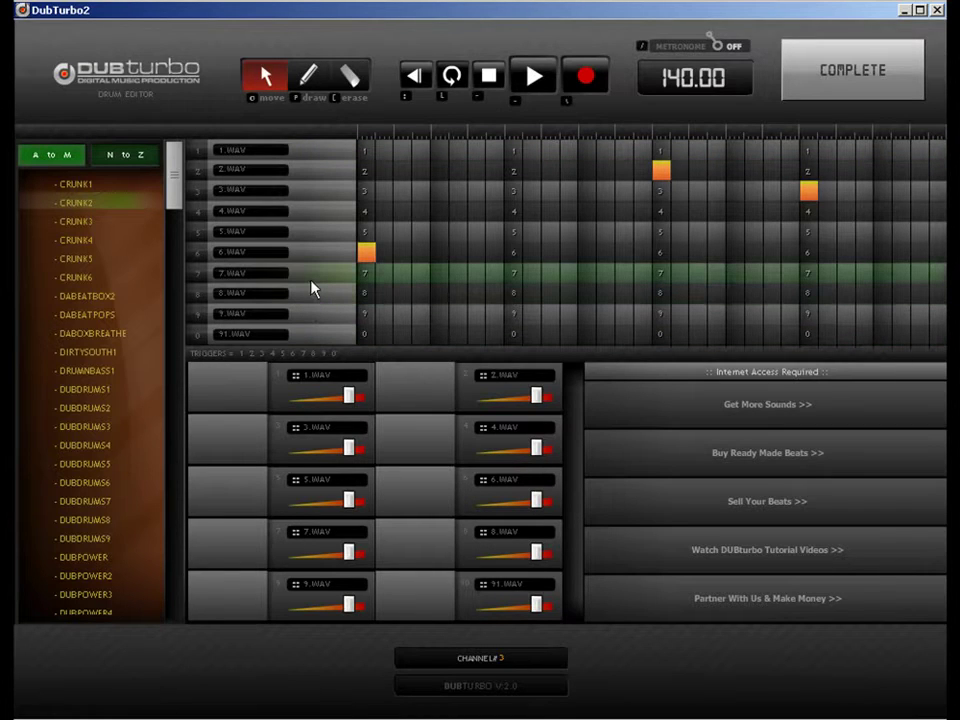
drag(660, 184, 660, 272)
click(360, 78)
click(806, 191)
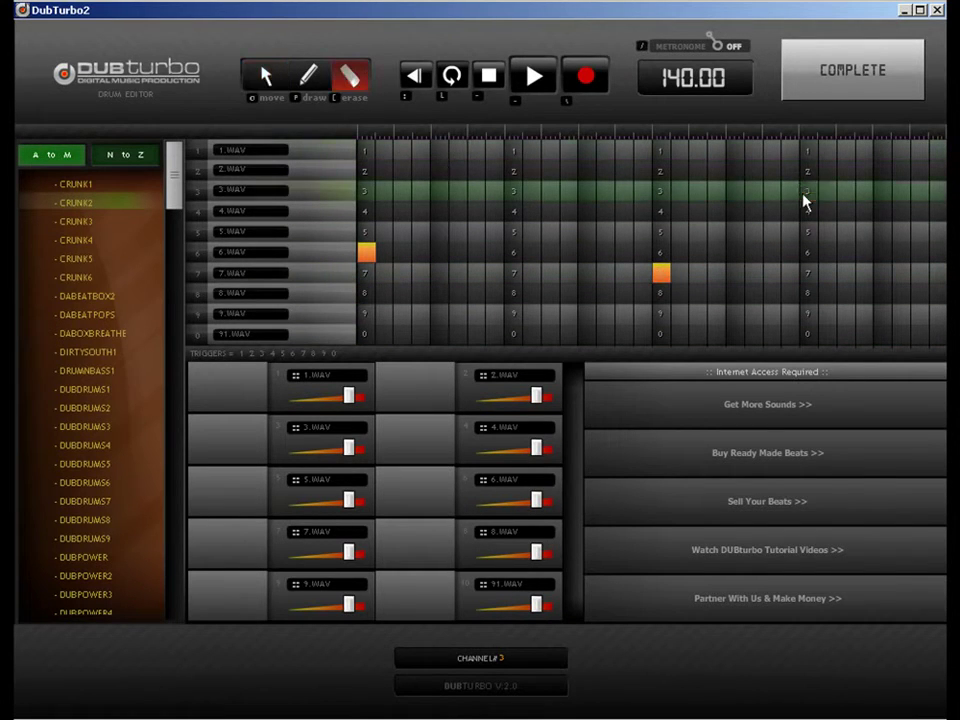
click(795, 85)
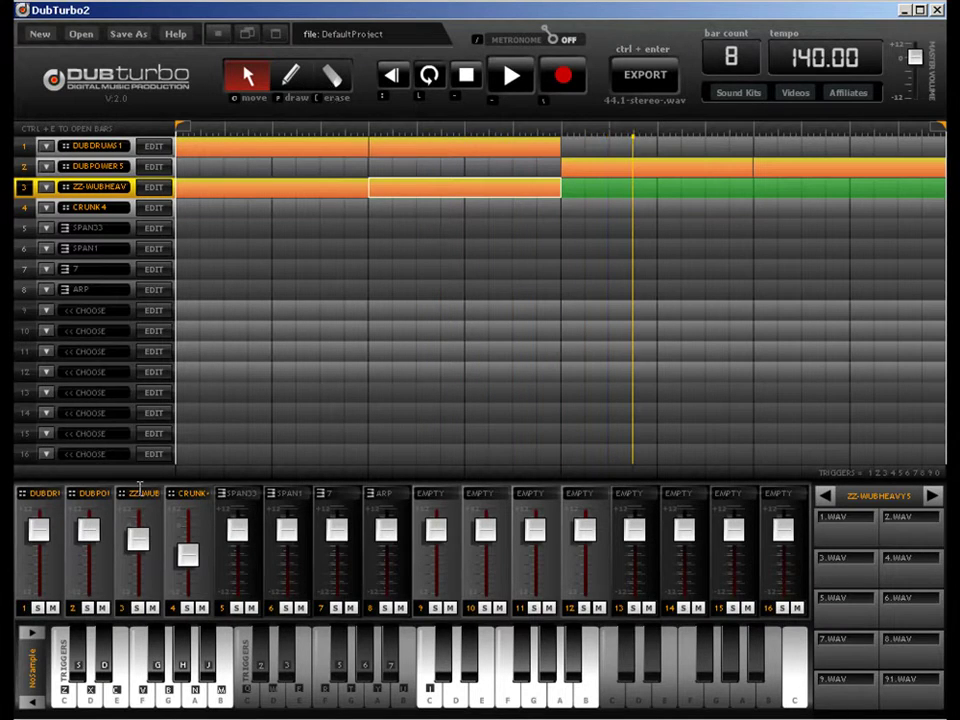
drag(139, 541, 139, 548)
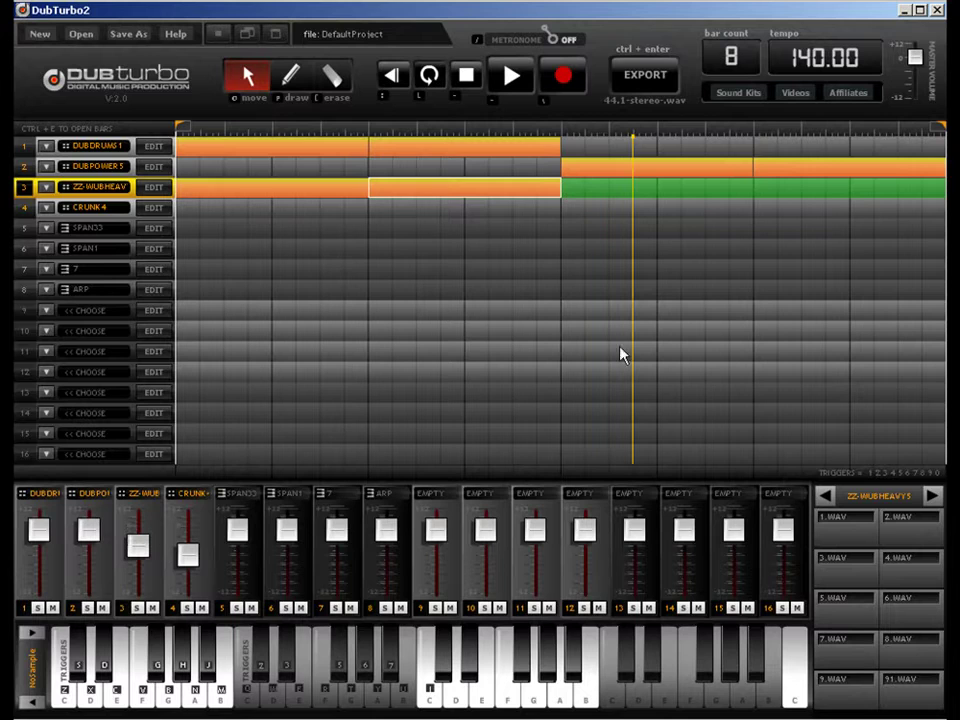
Step: Draw a block in bars 5–6 of track 4 and load the ZZ-WUBHEAVY9 kit onto that track
click(576, 212)
click(296, 86)
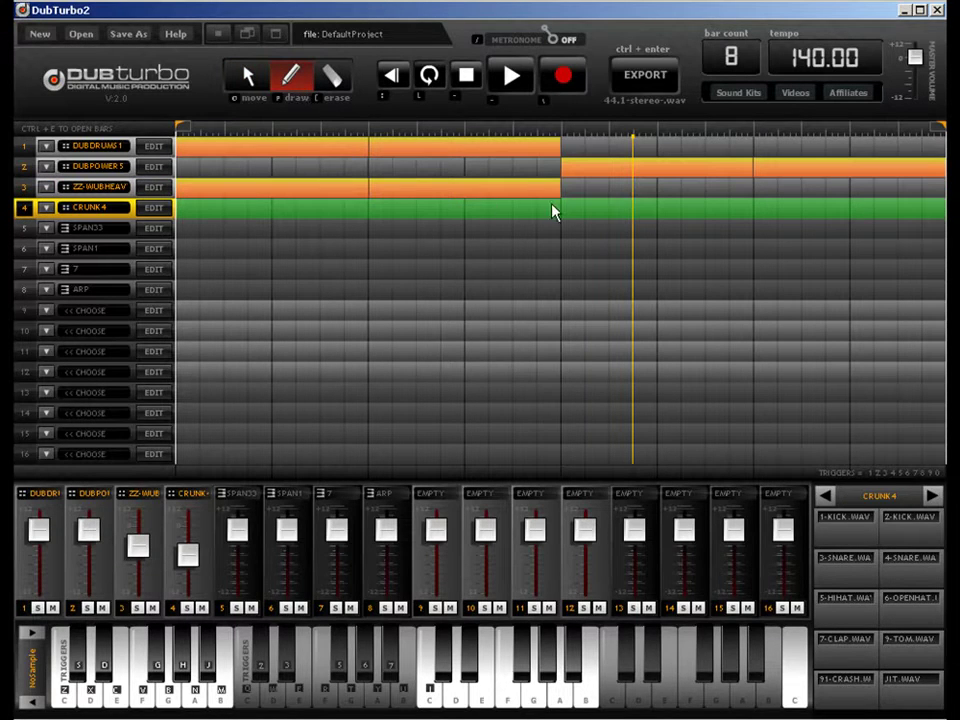
drag(553, 208, 740, 212)
click(155, 207)
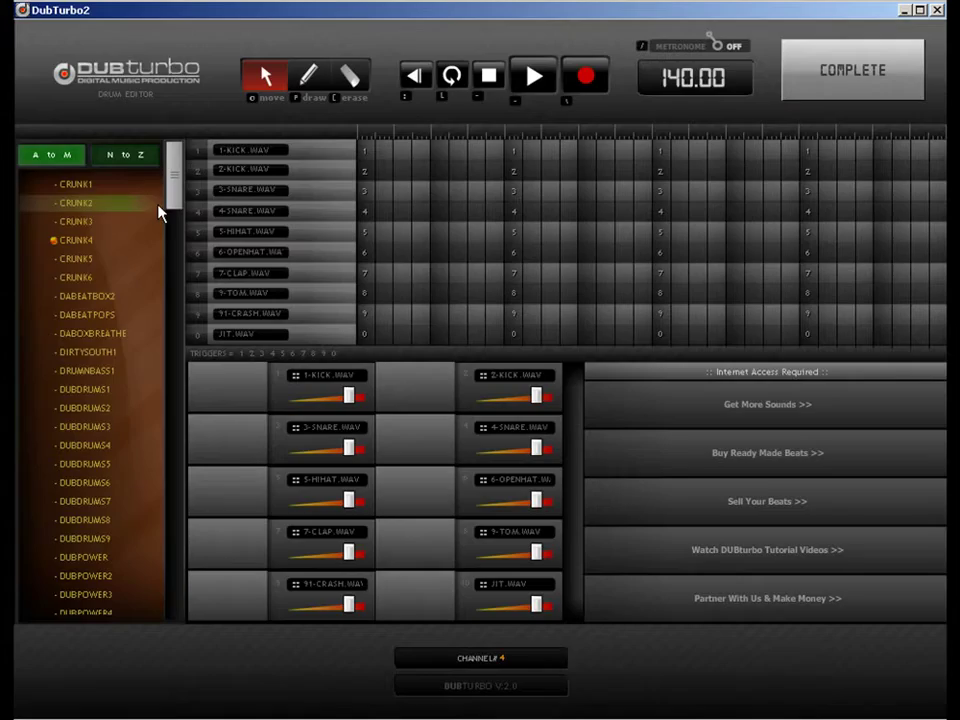
click(134, 157)
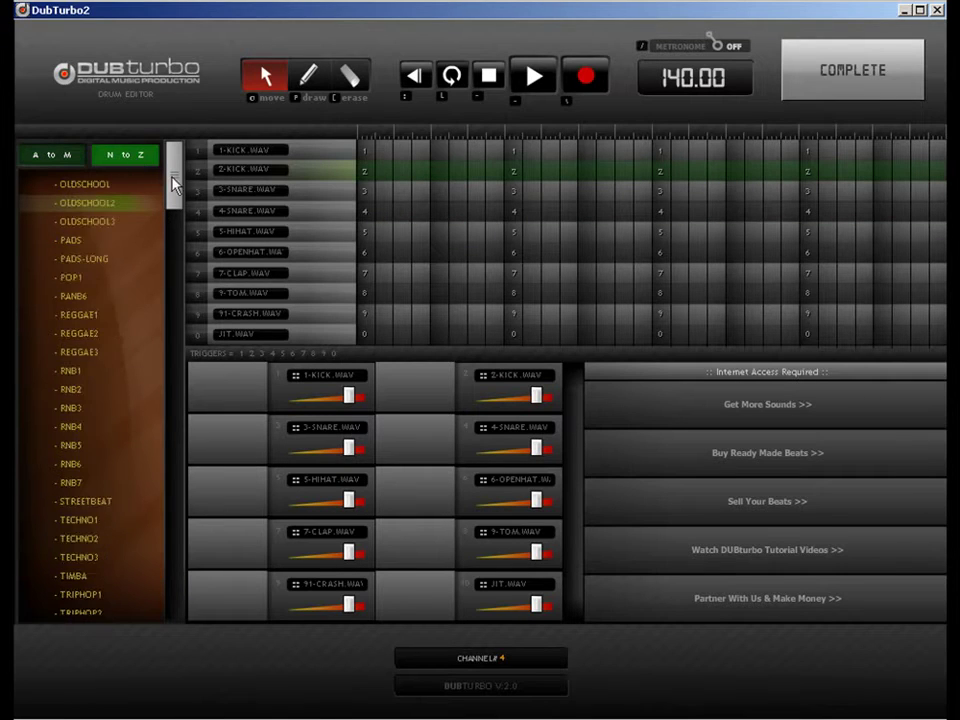
drag(174, 180, 180, 489)
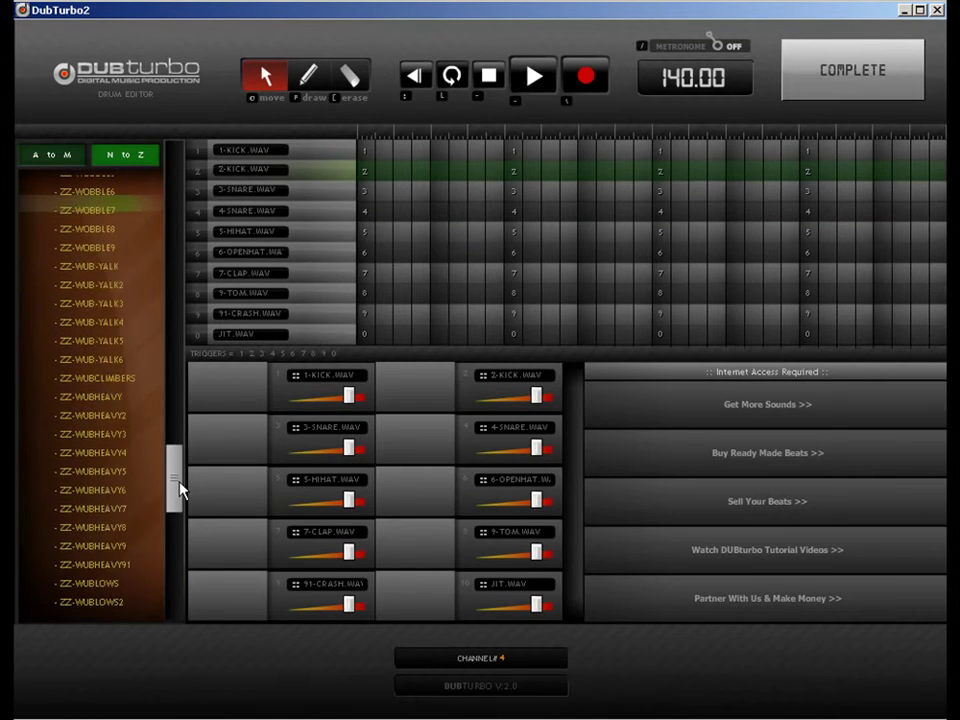
click(129, 548)
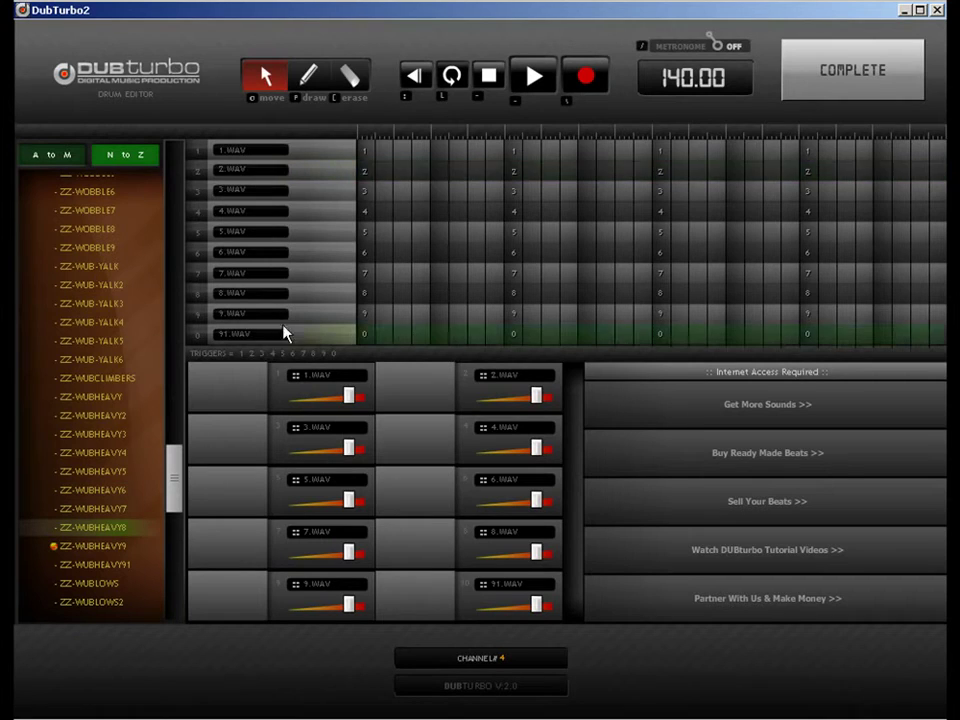
Step: Draw 1.WAV in grid column 1, 2.WAV in column 9, 3.WAV in column 17 and 4.WAV in column 25, and return to the arrangement
key(p)
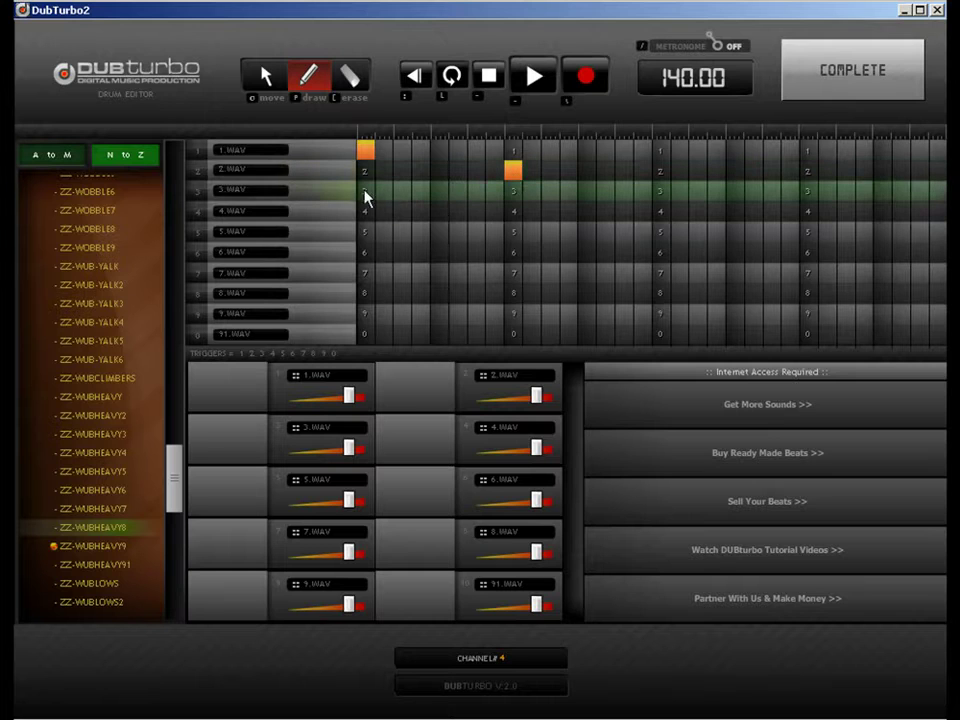
click(664, 194)
click(812, 211)
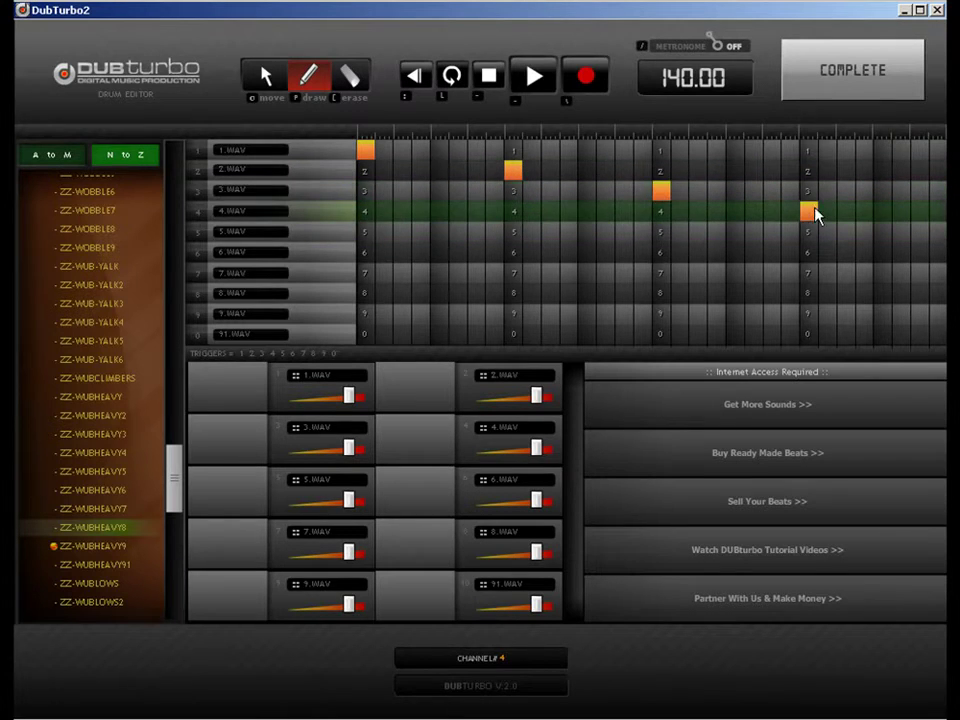
click(848, 95)
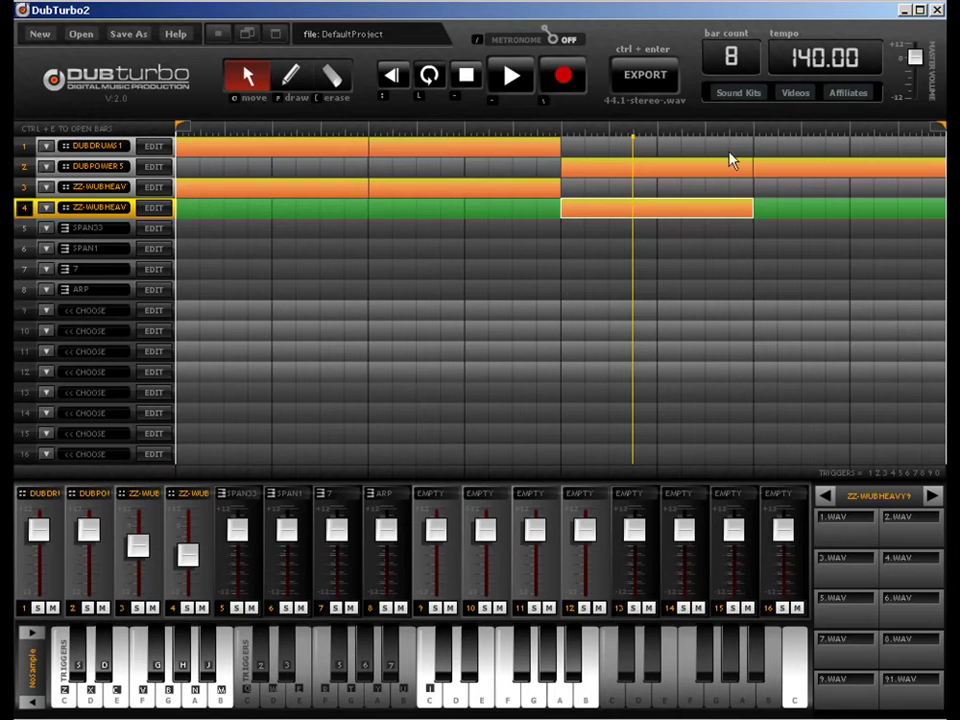
Step: Set the playback range to start at bar 5 and raise track 4's mixer volume slightly
mouse_move(221, 136)
mouse_down()
mouse_move(628, 135)
mouse_move(561, 144)
mouse_up()
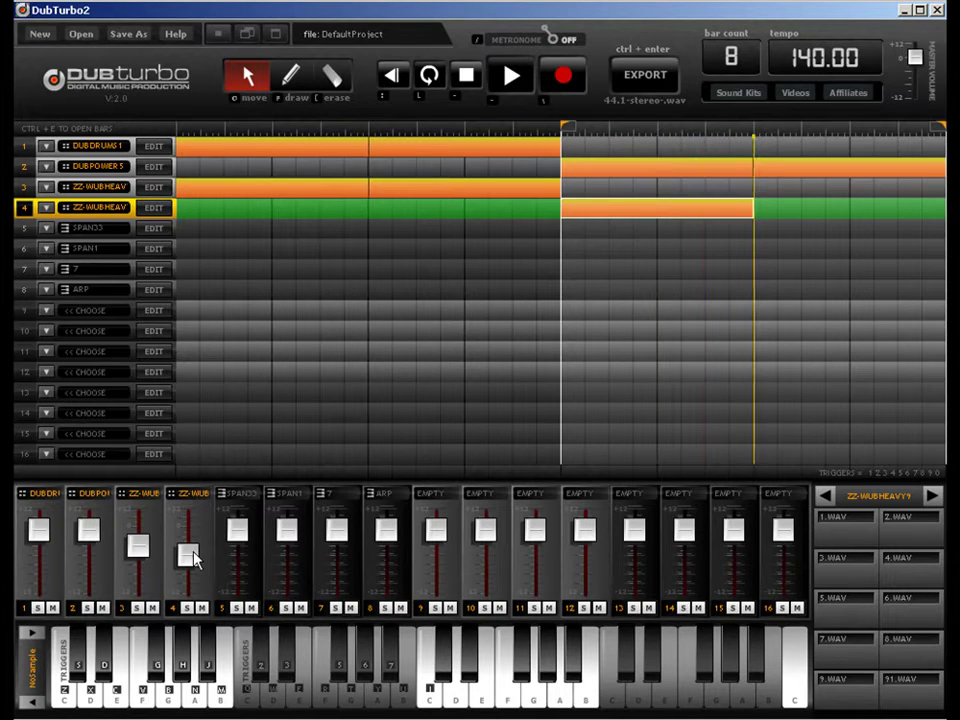
drag(193, 558, 195, 542)
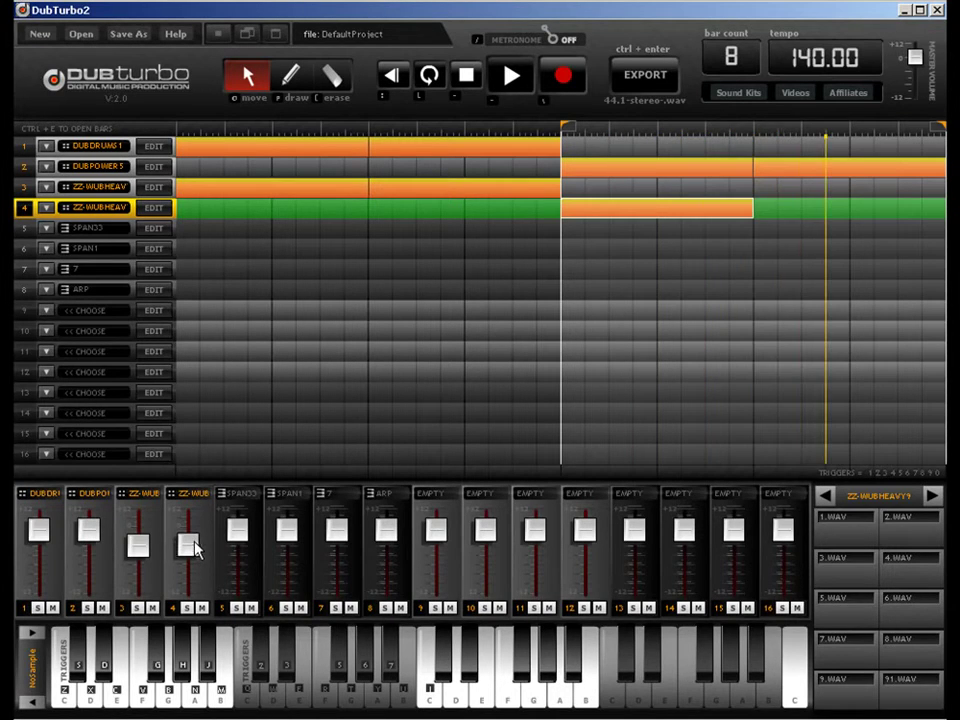
Step: Open track 4's block and erase its 2.WAV and 4.WAV hits
double_click(656, 212)
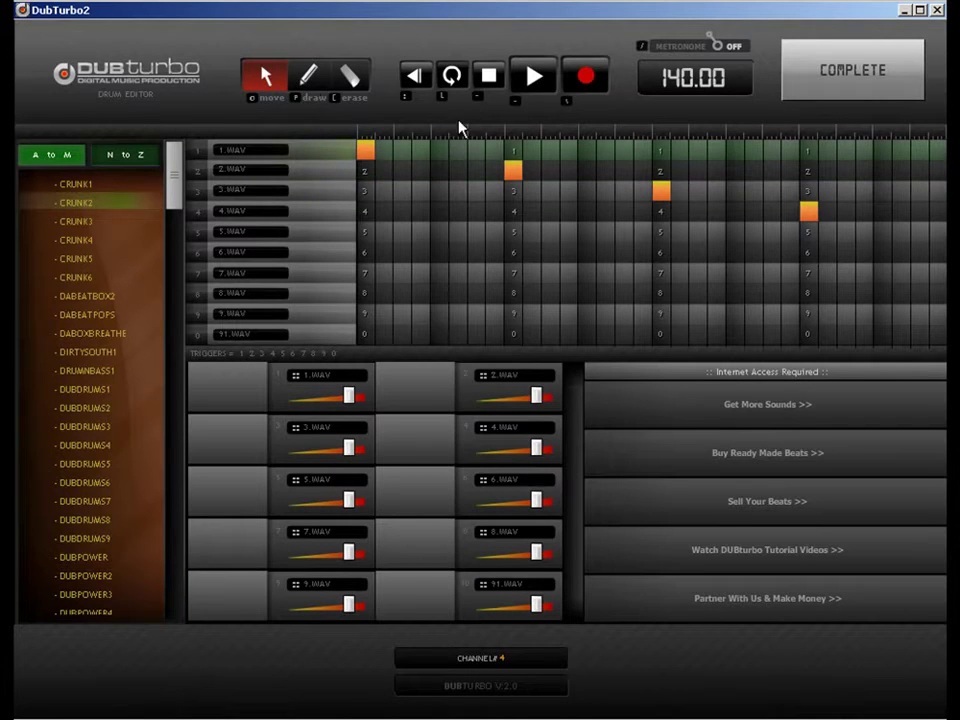
click(349, 78)
click(514, 171)
click(810, 216)
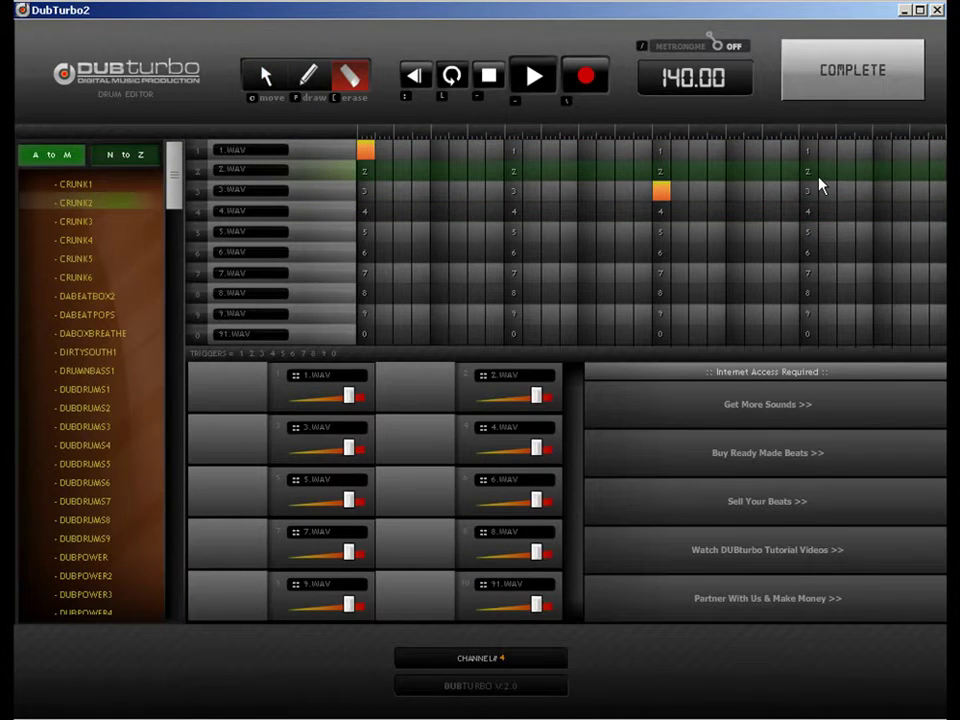
Step: Place a 9.WAV hit in column 25 and 91.WAV hits in columns 11, 13 and 16, and return to the arrangement
click(307, 78)
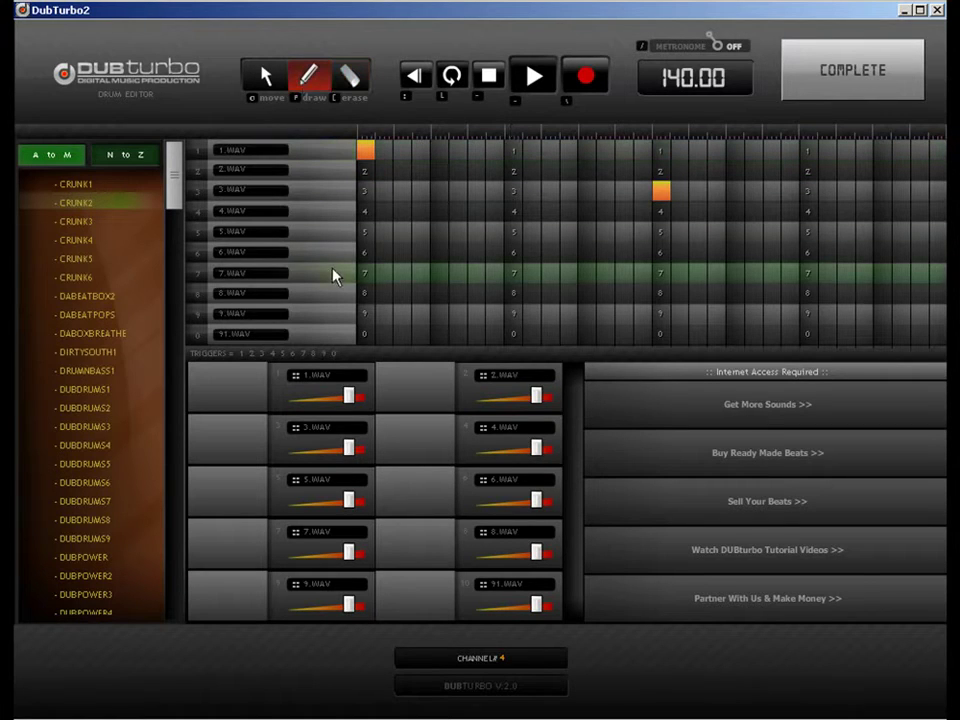
click(366, 314)
click(266, 77)
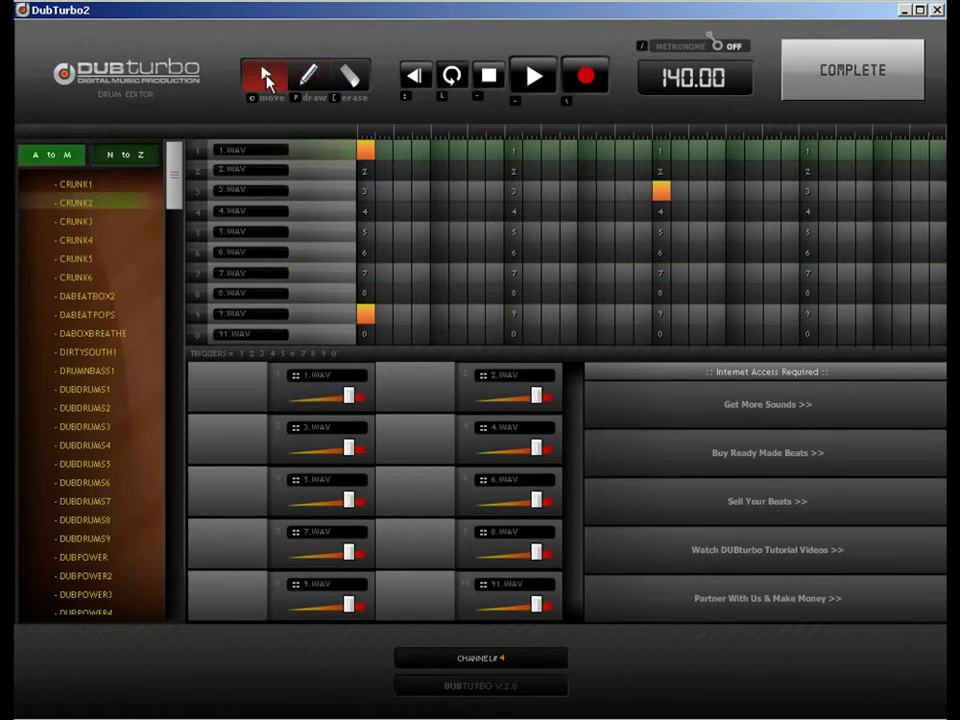
drag(366, 316, 800, 318)
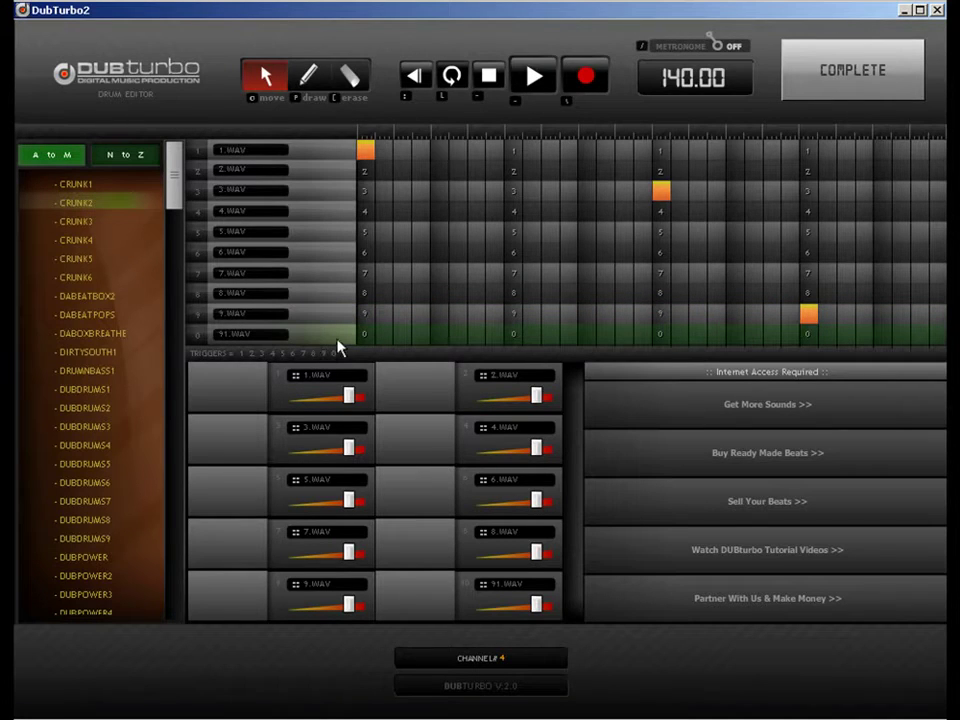
click(308, 75)
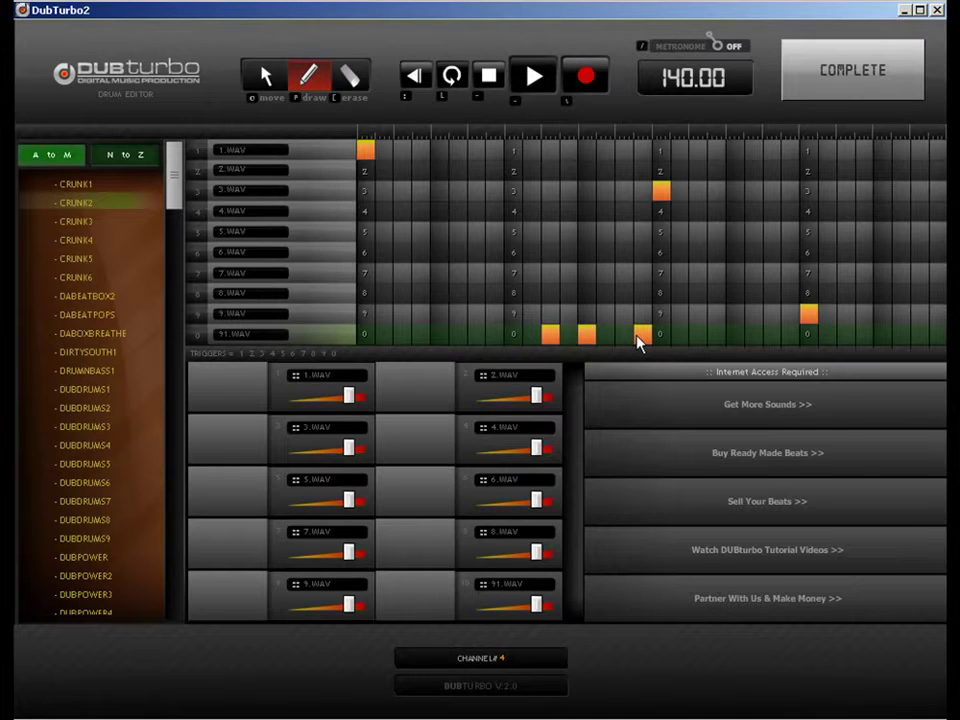
click(845, 70)
Step: Change track 5 to a Drums track and draw a block in bars 7–8
click(291, 80)
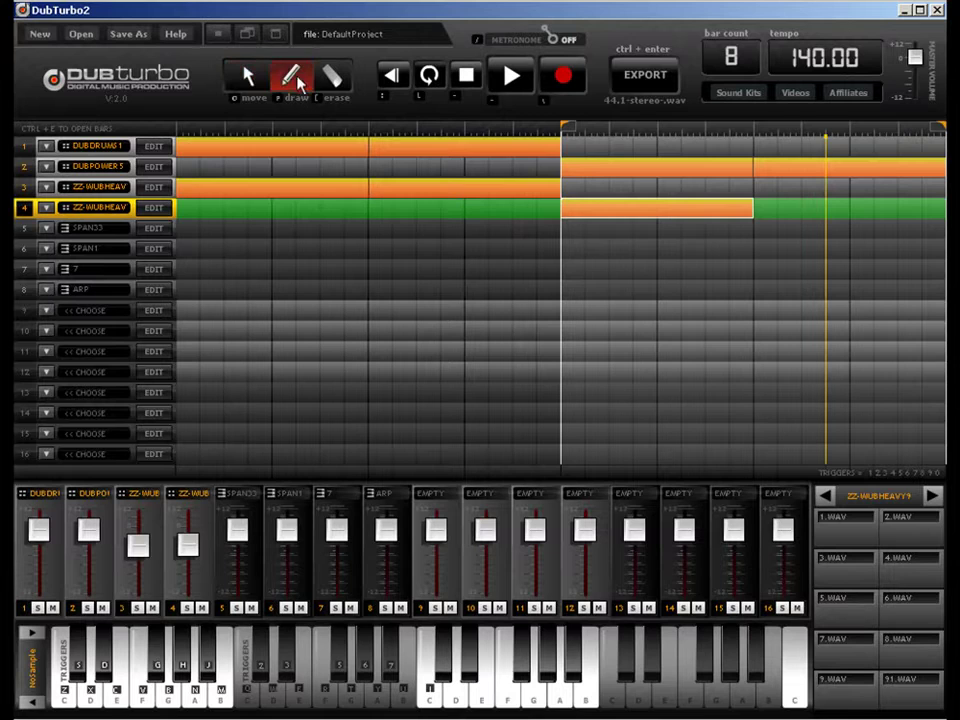
click(56, 236)
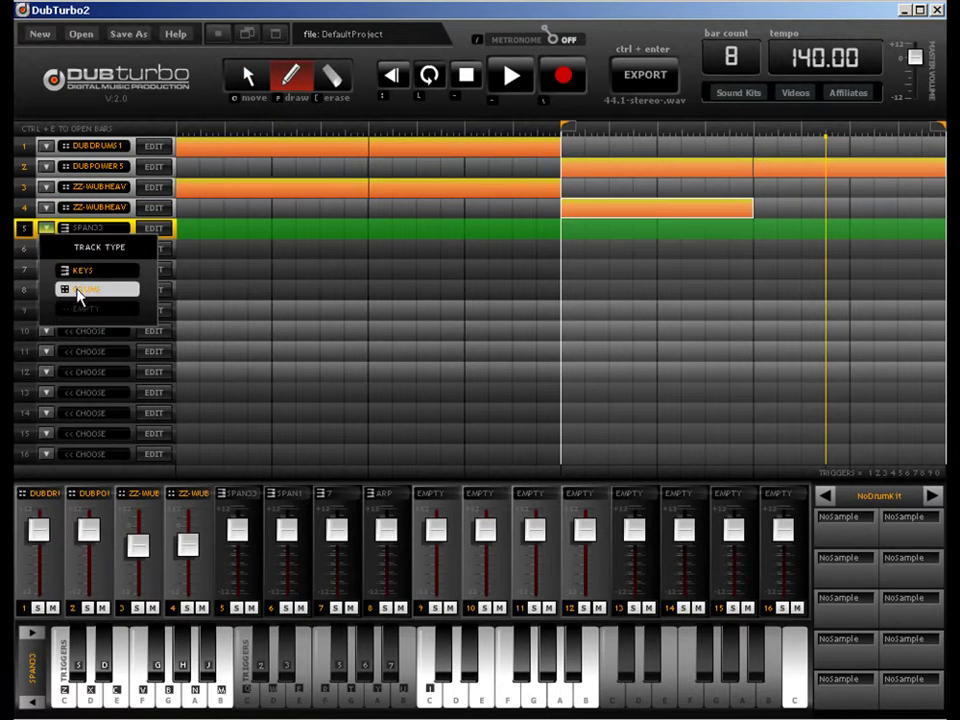
click(77, 288)
click(770, 232)
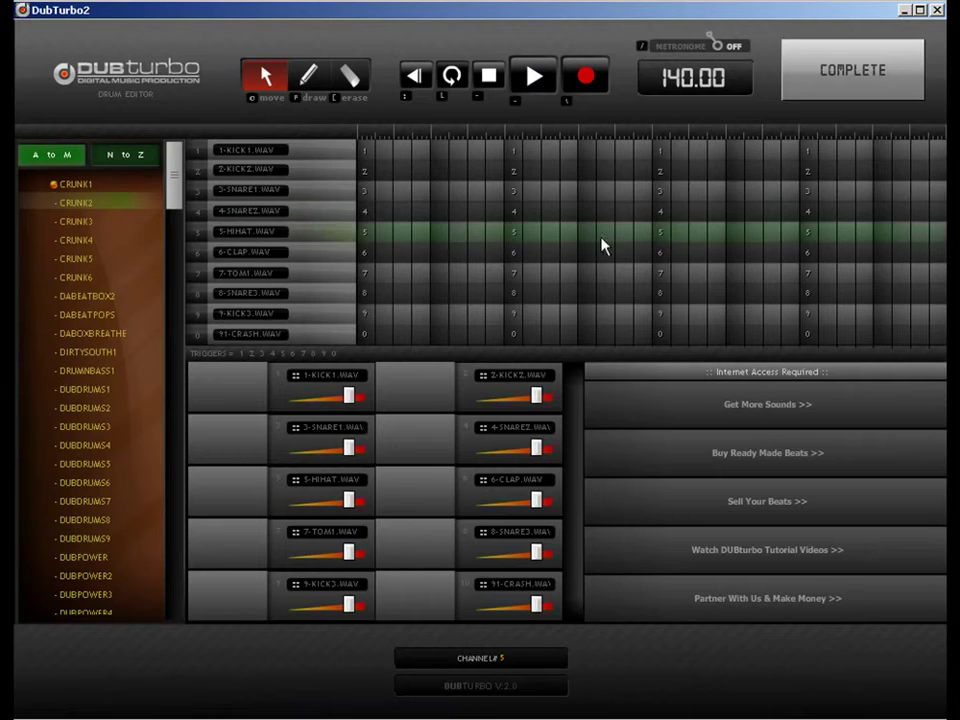
Step: Load the ZZ-WUBTRIX2 kit onto track 5
click(154, 155)
drag(175, 168, 171, 514)
click(129, 478)
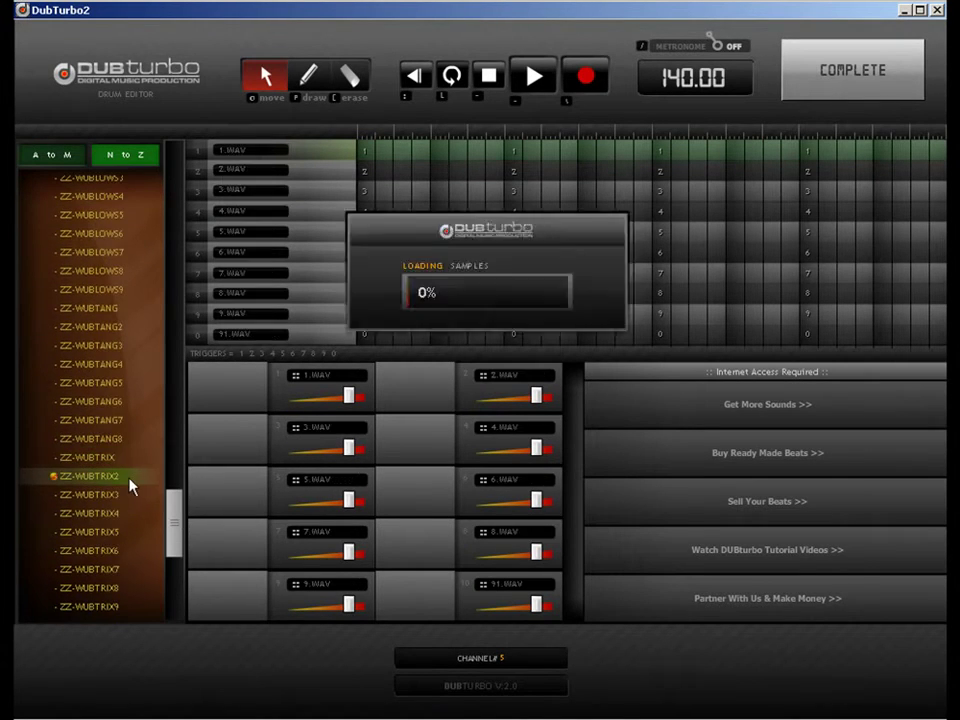
Step: In track 5's block, place a 1.WAV hit in column 1 and a 5.WAV hit in column 17
click(311, 88)
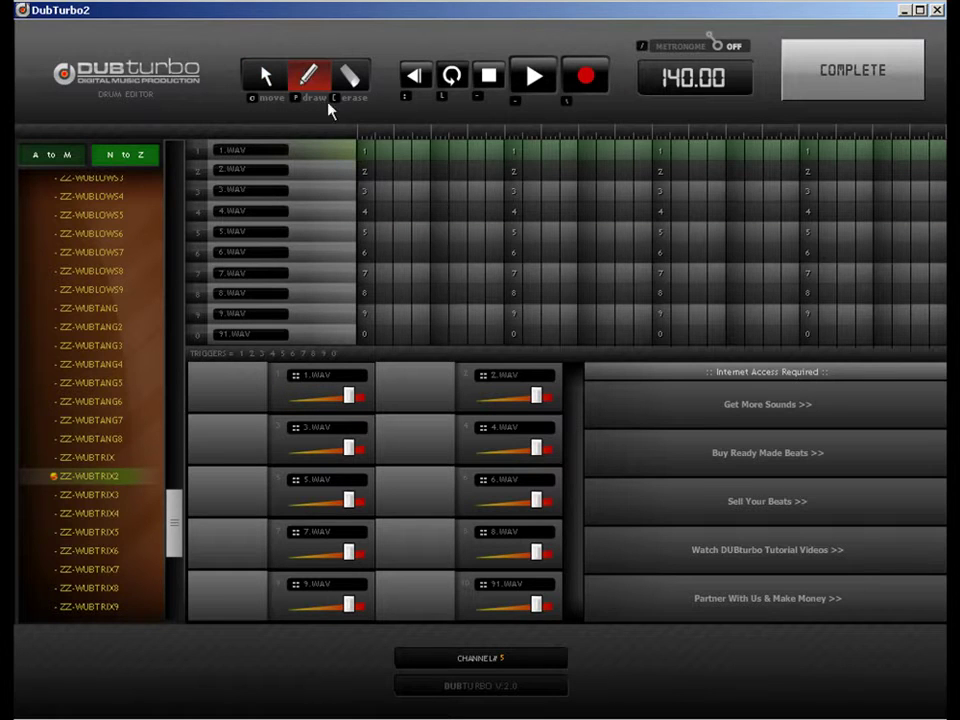
click(368, 151)
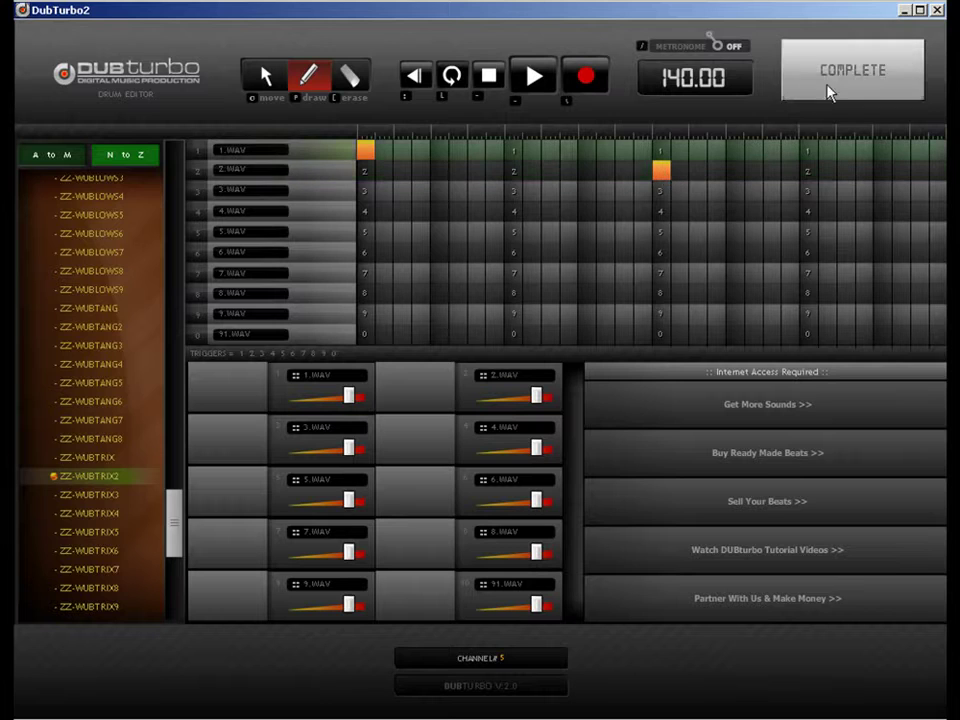
click(265, 77)
drag(662, 172, 663, 212)
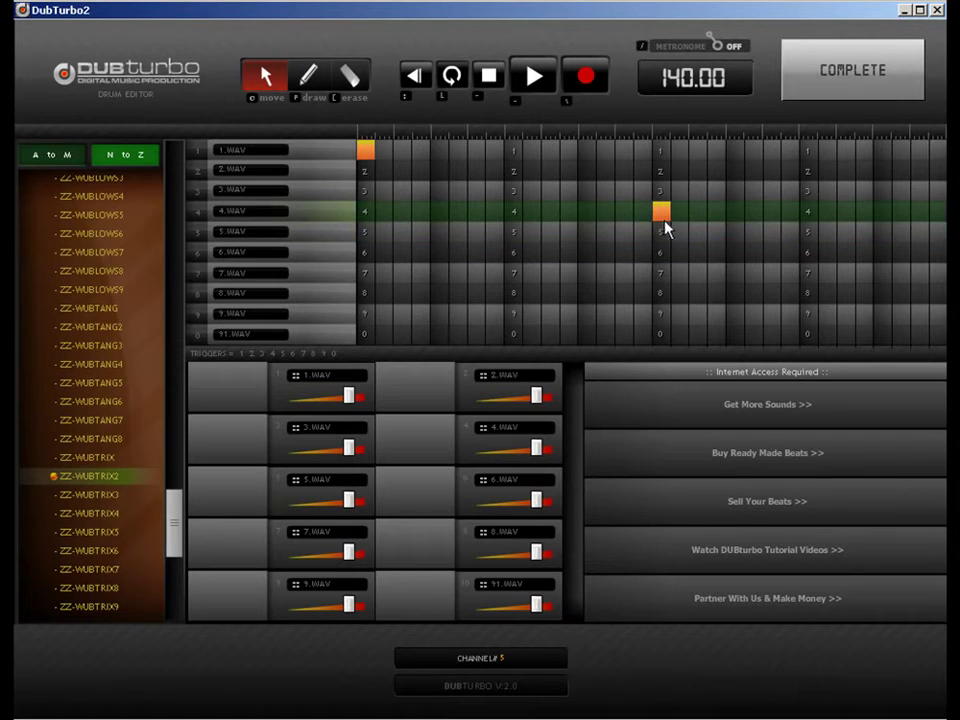
drag(662, 212, 662, 232)
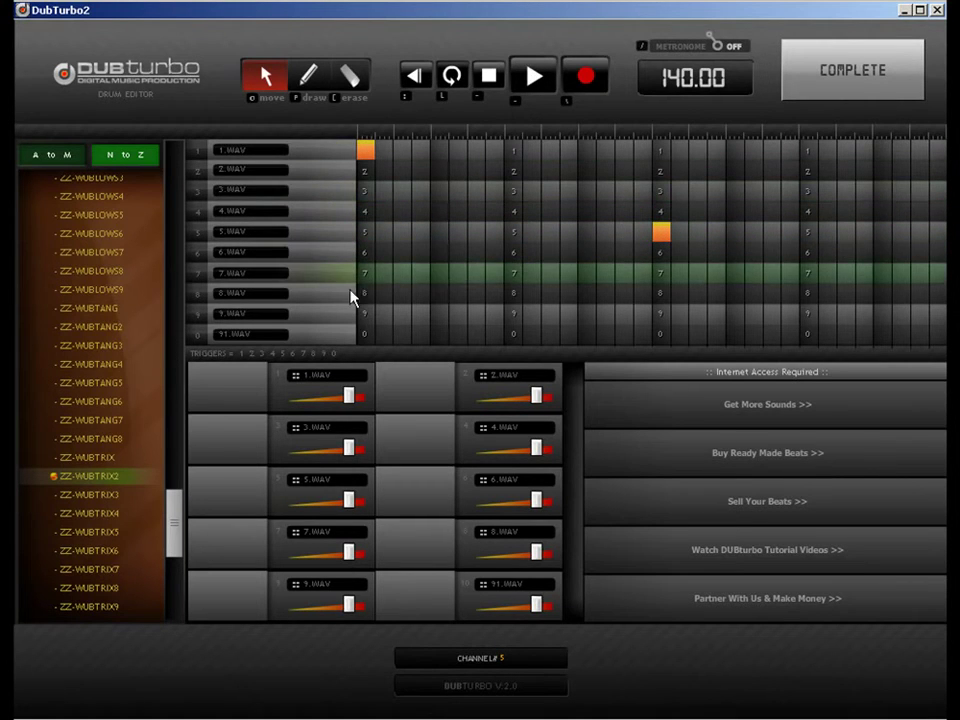
Step: Add 8.WAV in column 25, 91.WAV in column 29 and 9.WAV in column 31 of track 5's pattern
click(310, 82)
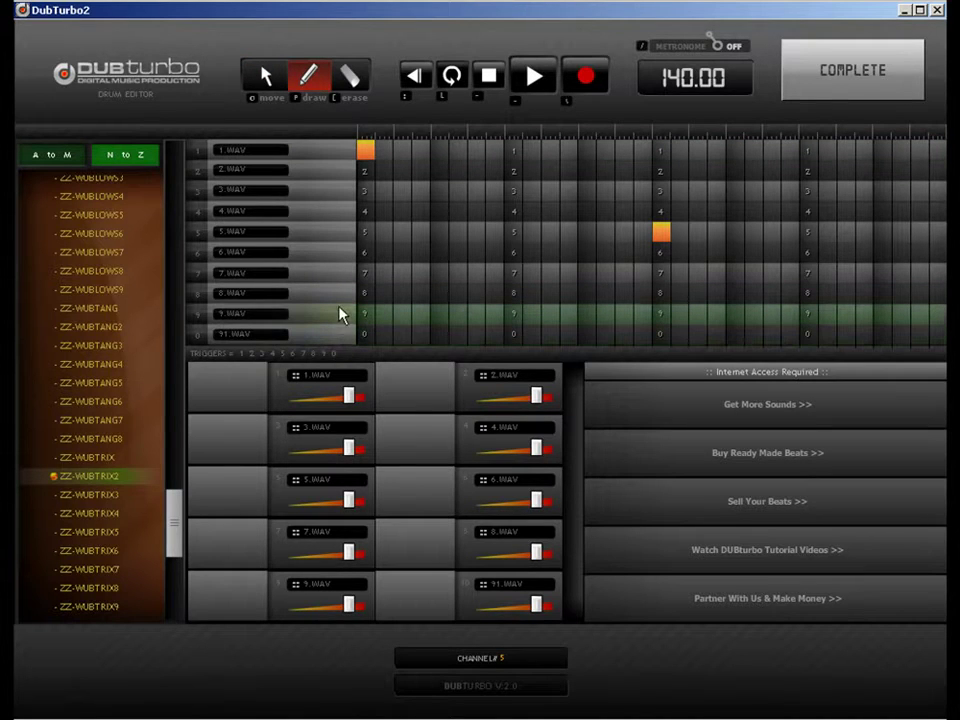
click(808, 295)
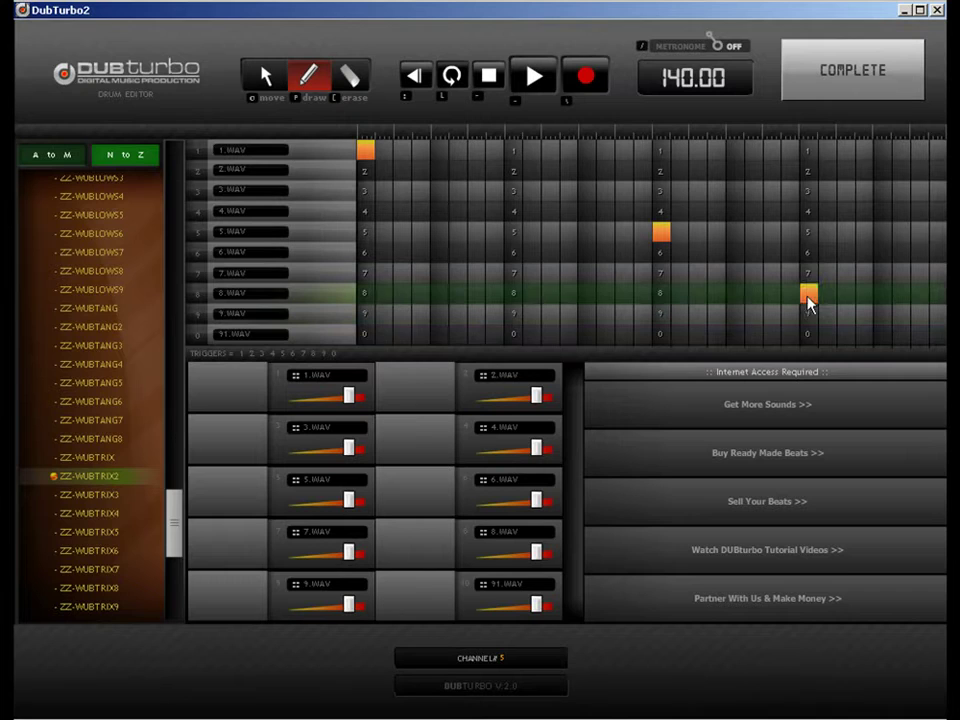
click(882, 335)
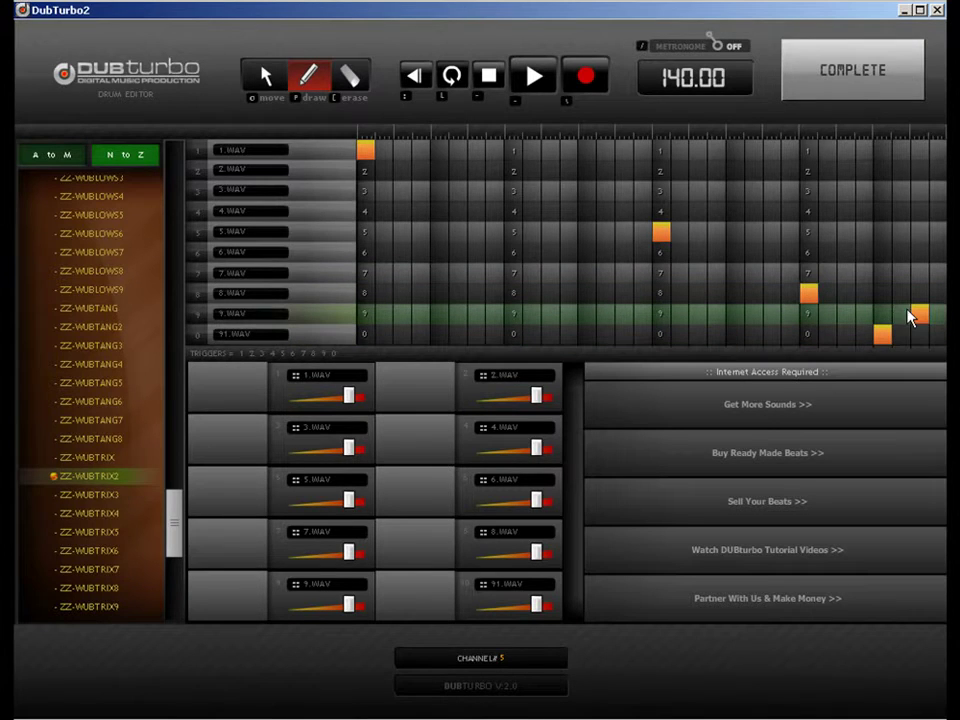
Step: Return to the arrangement and lower the mixer volumes of tracks 4 and 5 to about the middle of their faders
click(857, 66)
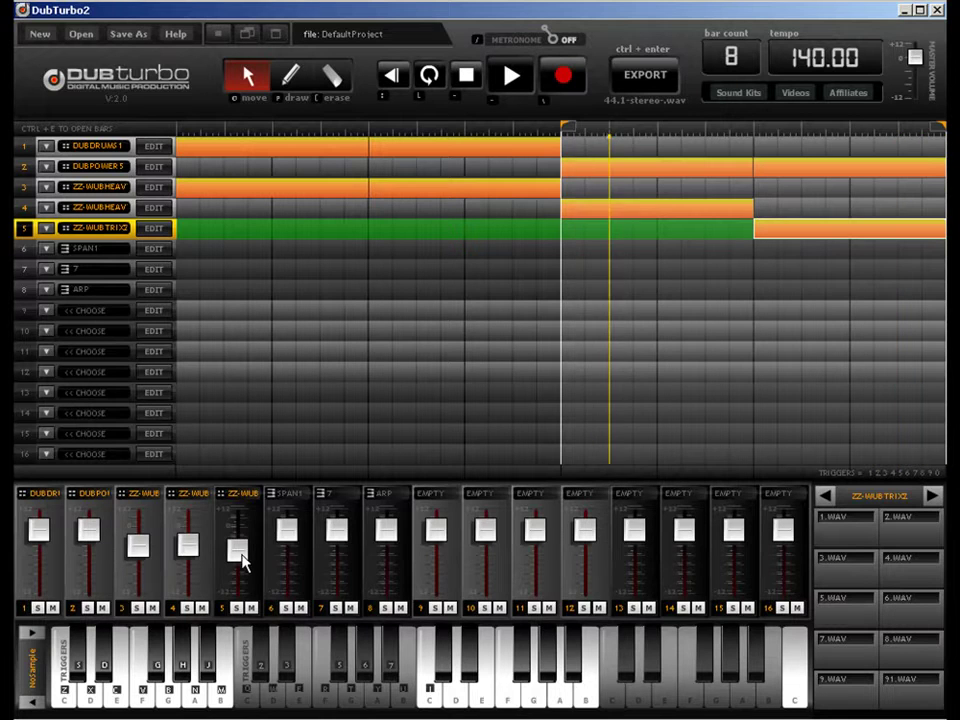
drag(189, 545, 191, 557)
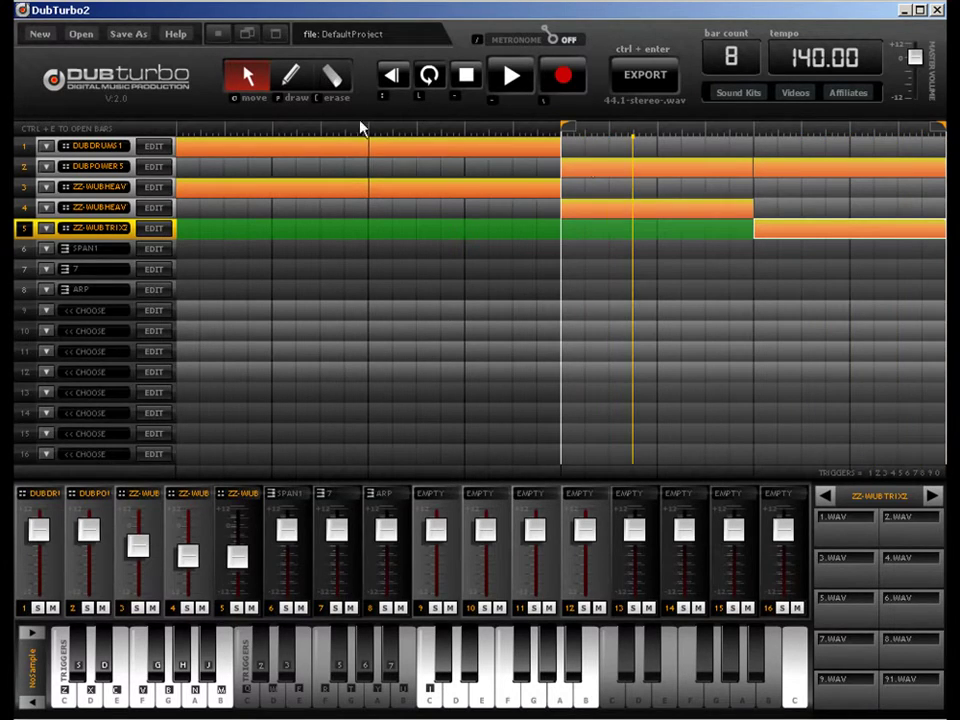
Step: Extend the loop region back to the start so it spans all eight bars and play the beat
drag(563, 130, 138, 129)
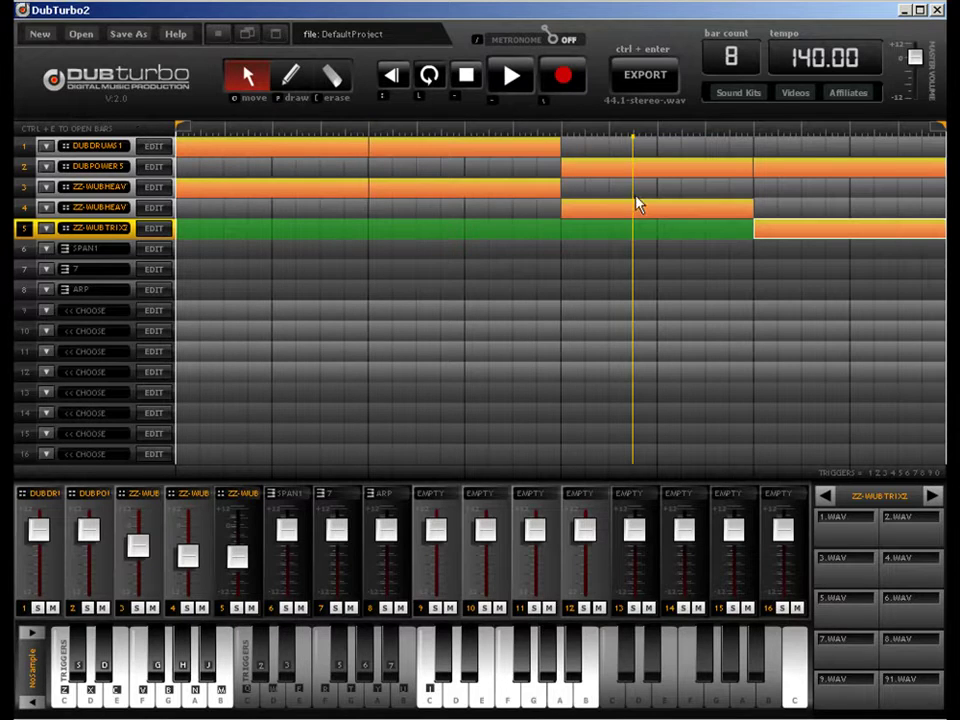
click(563, 312)
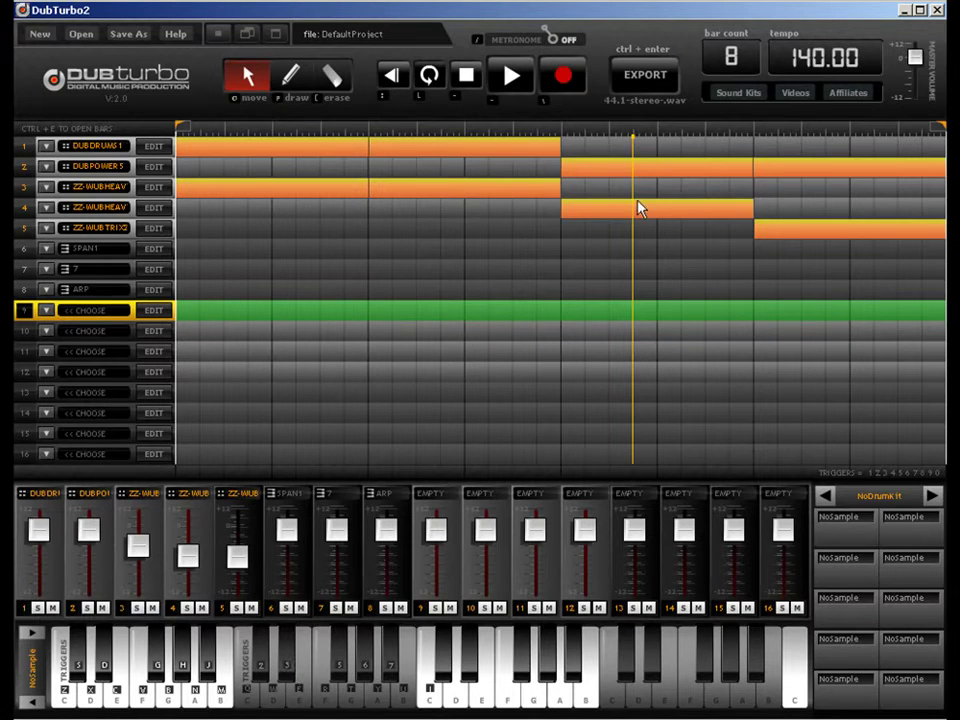
click(514, 78)
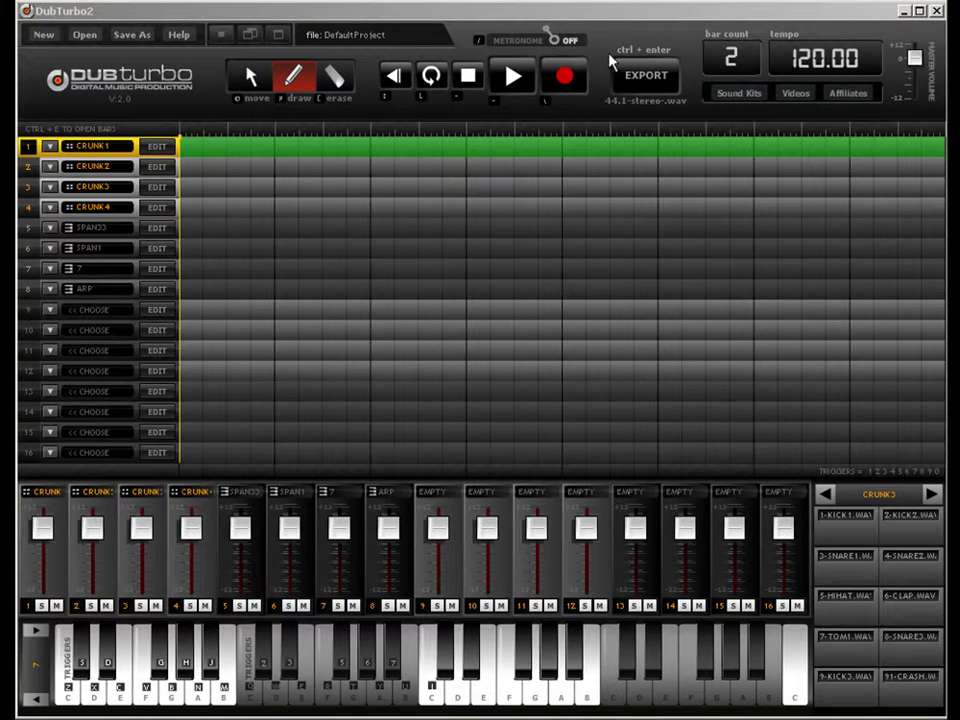
Step: Set the new project's tempo to 280 and its bar count to 4
double_click(798, 61)
text(2)
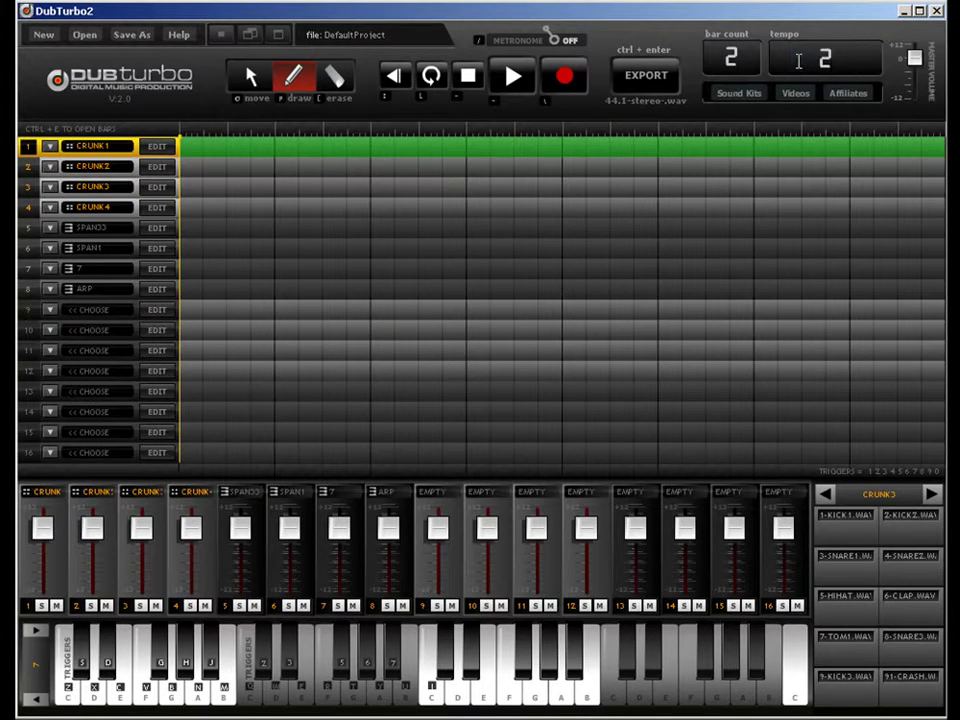
text(80)
key(Return)
double_click(731, 58)
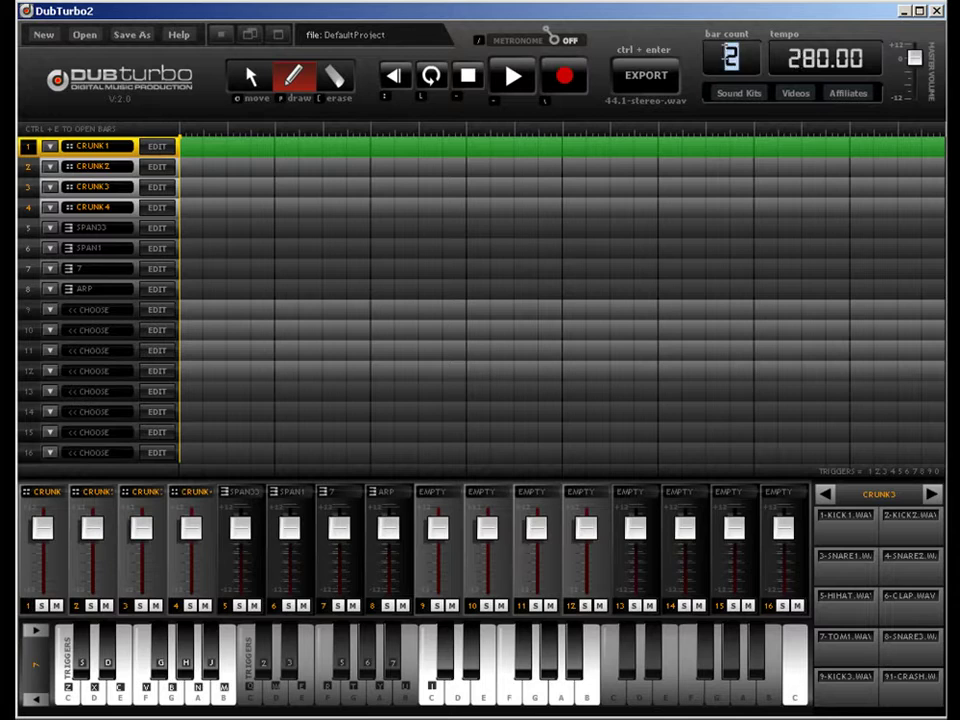
text(4)
key(Return)
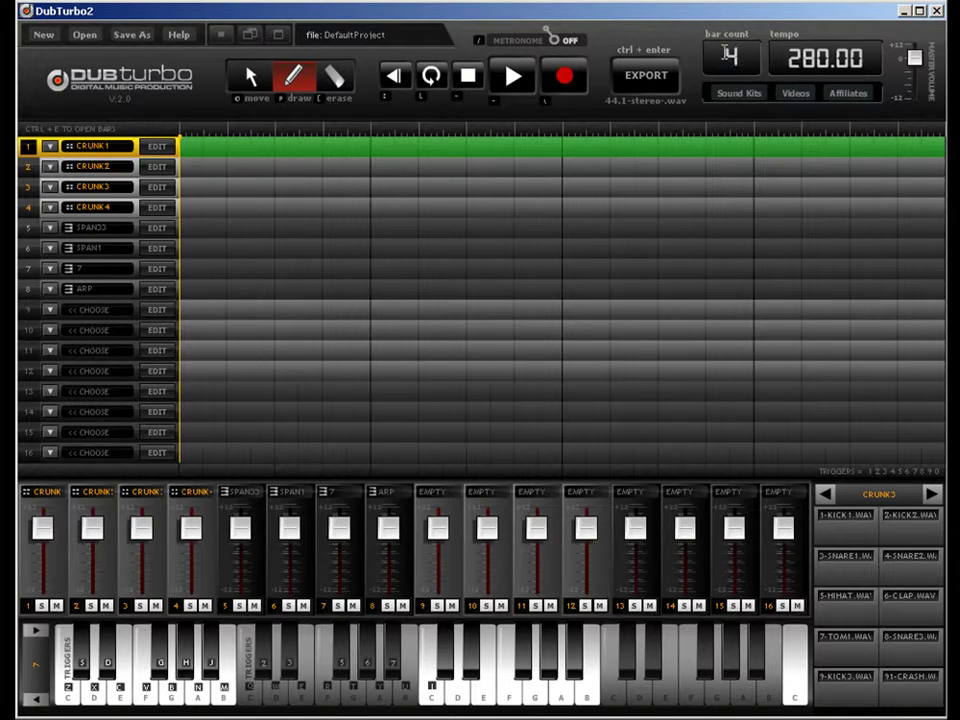
Step: Draw a two-bar block from the start of track 1 and load the DUBPOWER7 kit onto that track
drag(252, 150, 568, 151)
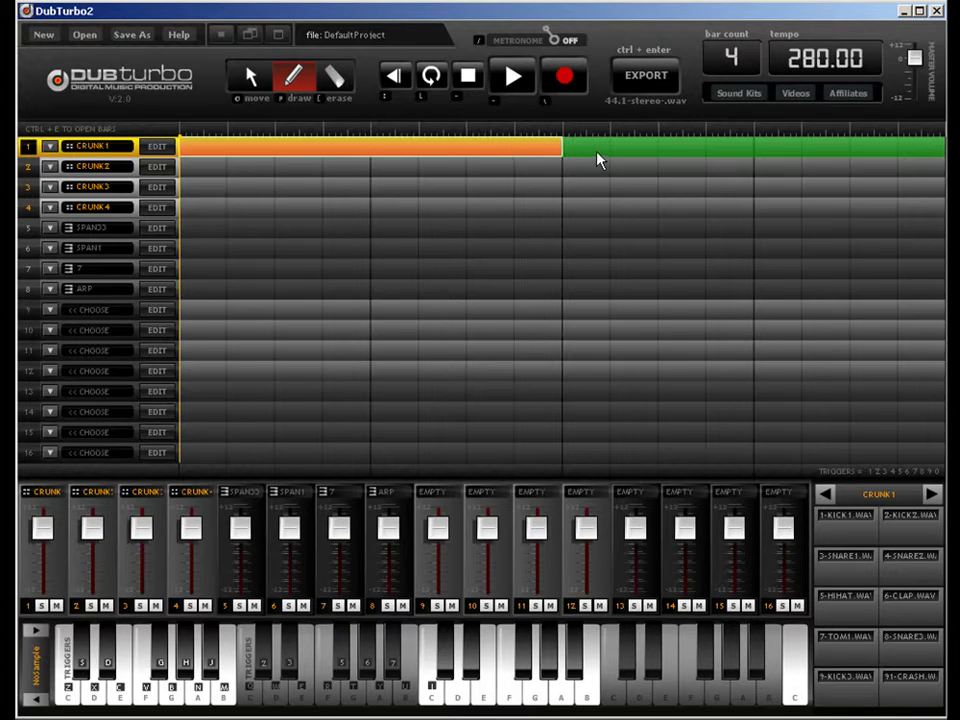
click(168, 147)
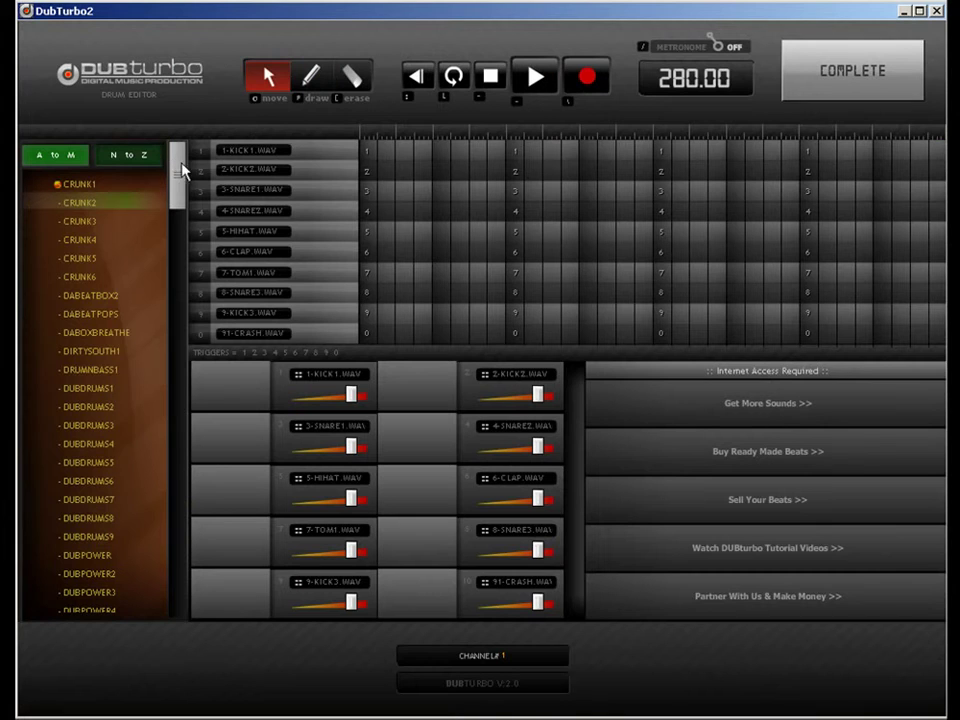
drag(170, 177, 176, 313)
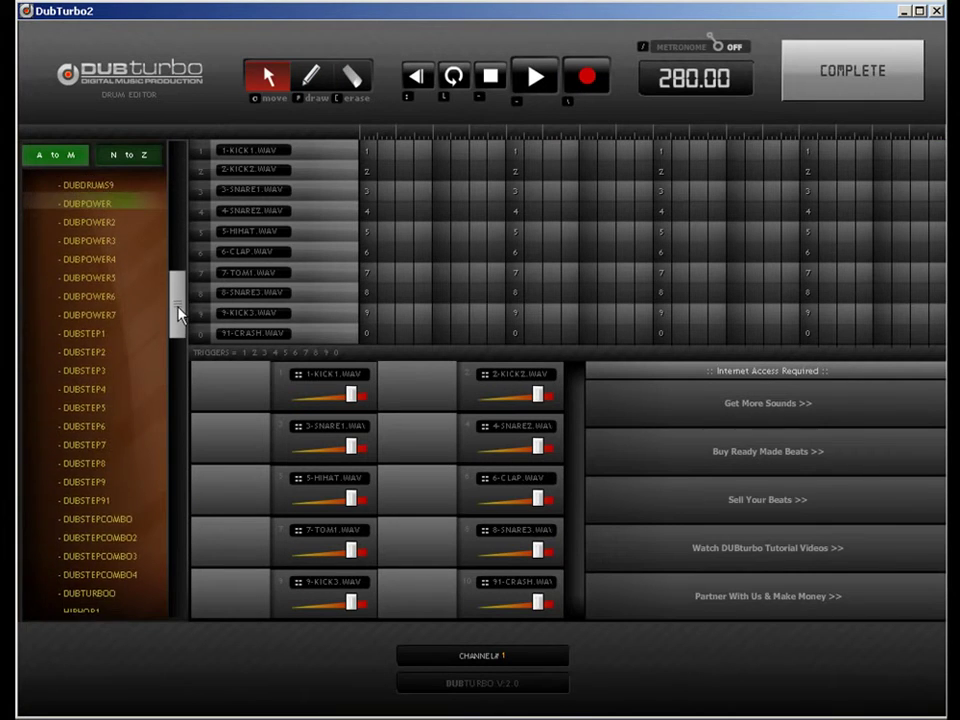
click(115, 316)
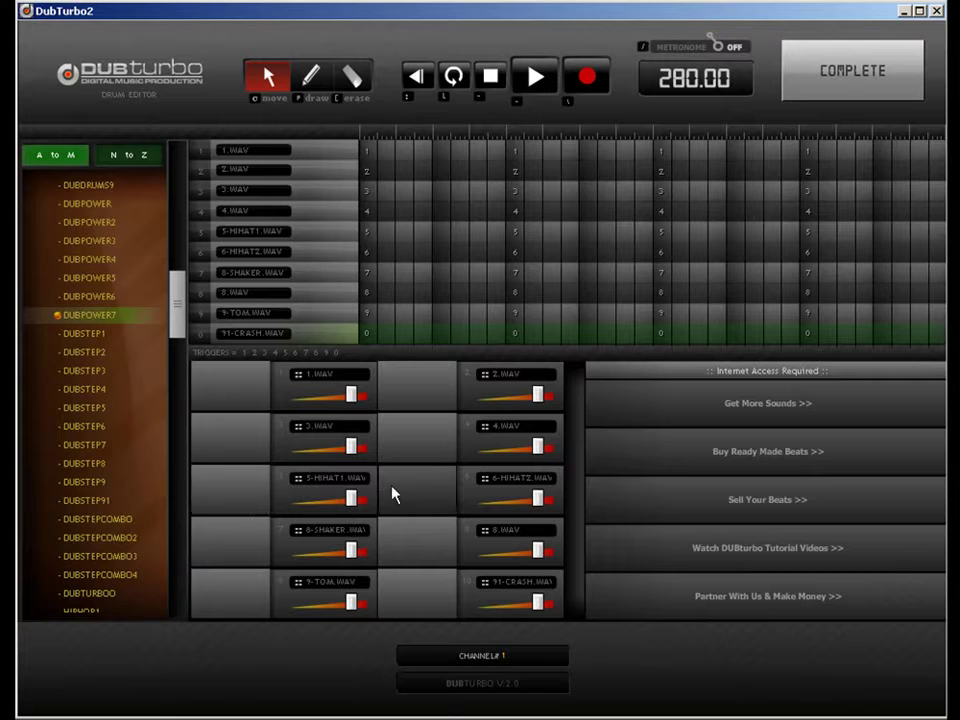
Step: In track 1's pattern, place 1.WAV in column 1, 3.WAV in column 17 and 2.WAV in columns 9 and 31, lowering 2.WAV's volume
click(310, 76)
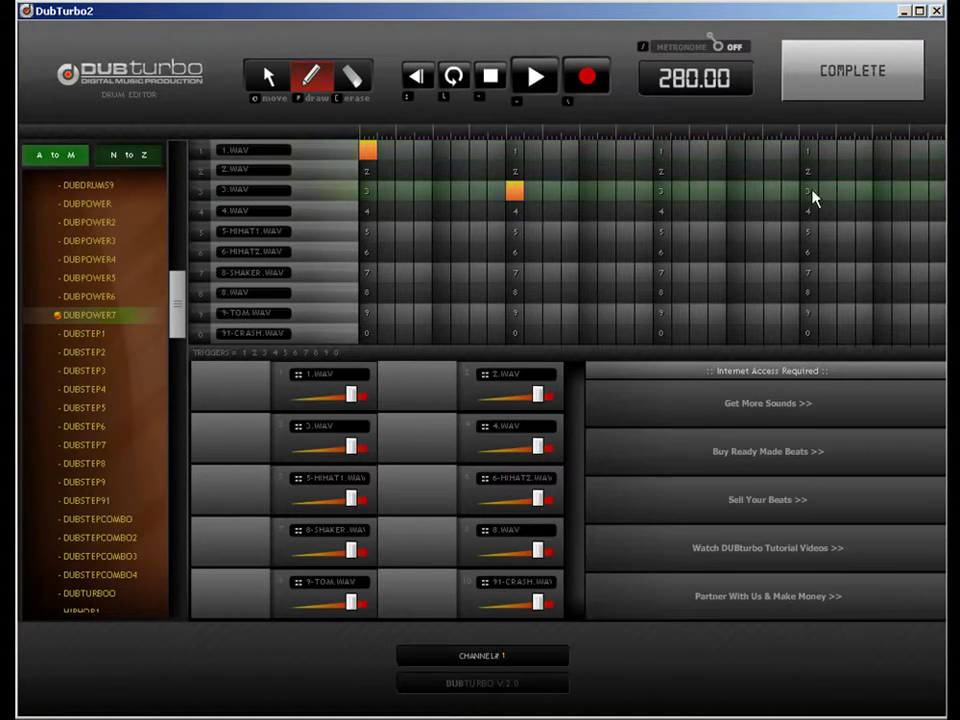
click(270, 80)
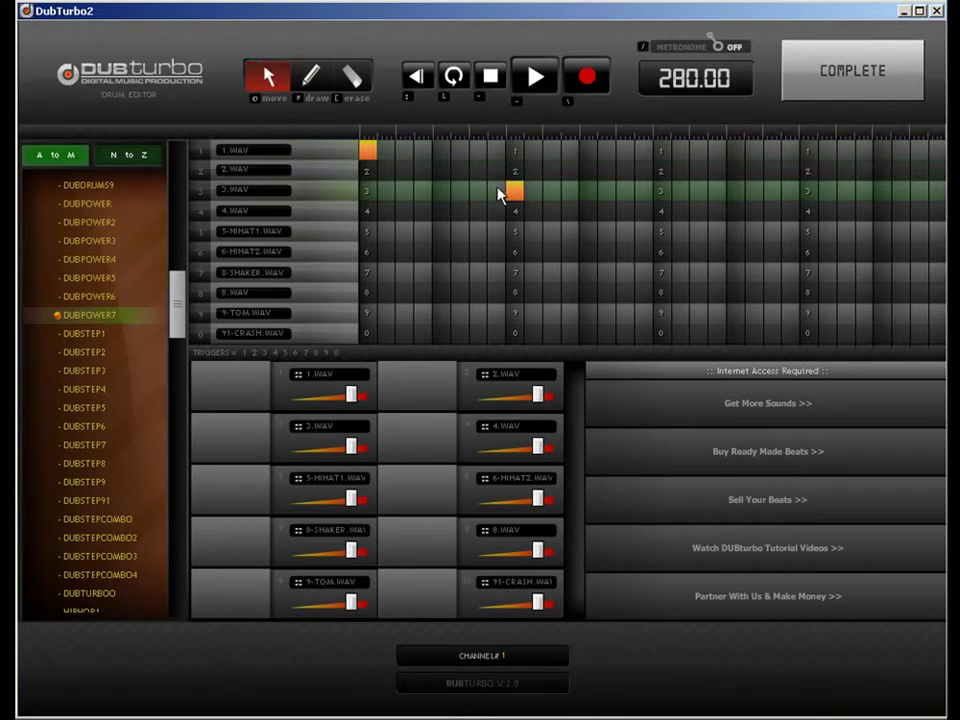
drag(516, 204, 664, 199)
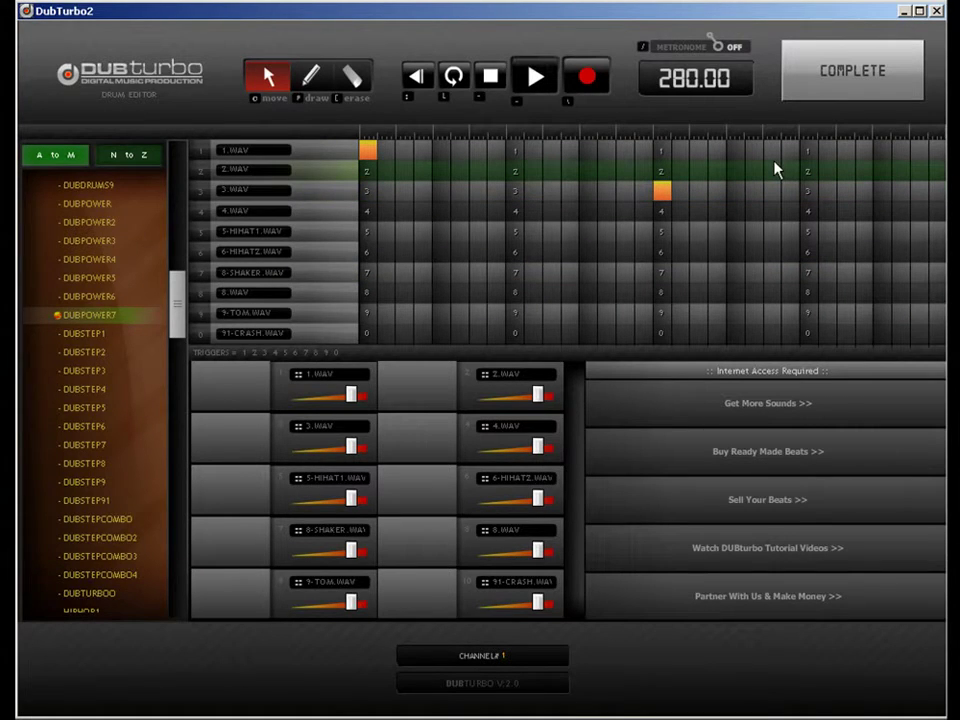
click(311, 77)
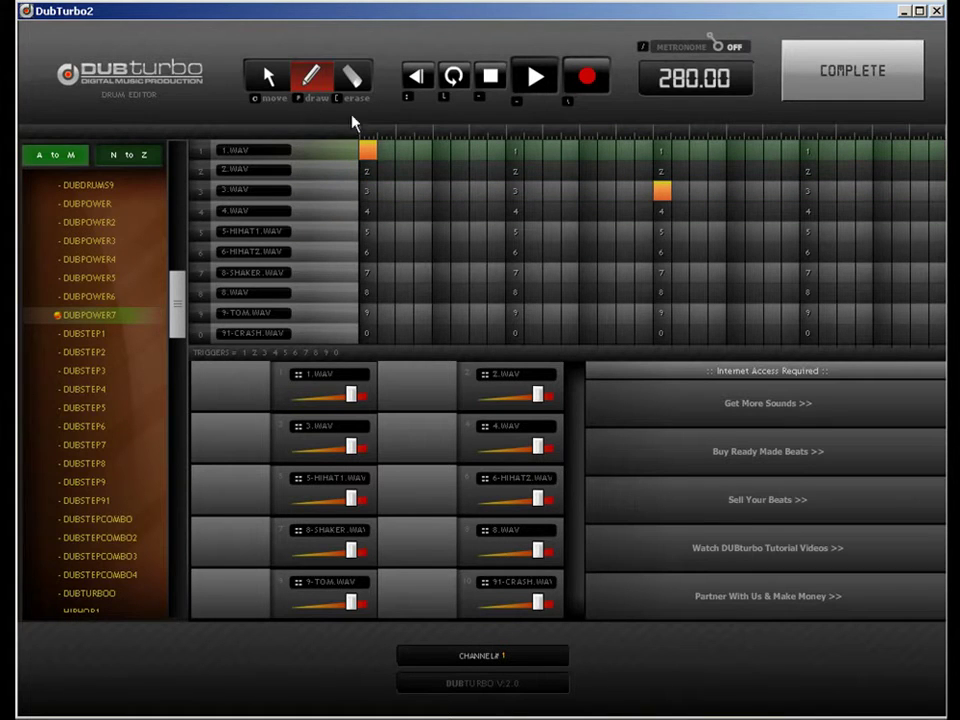
drag(537, 395, 499, 392)
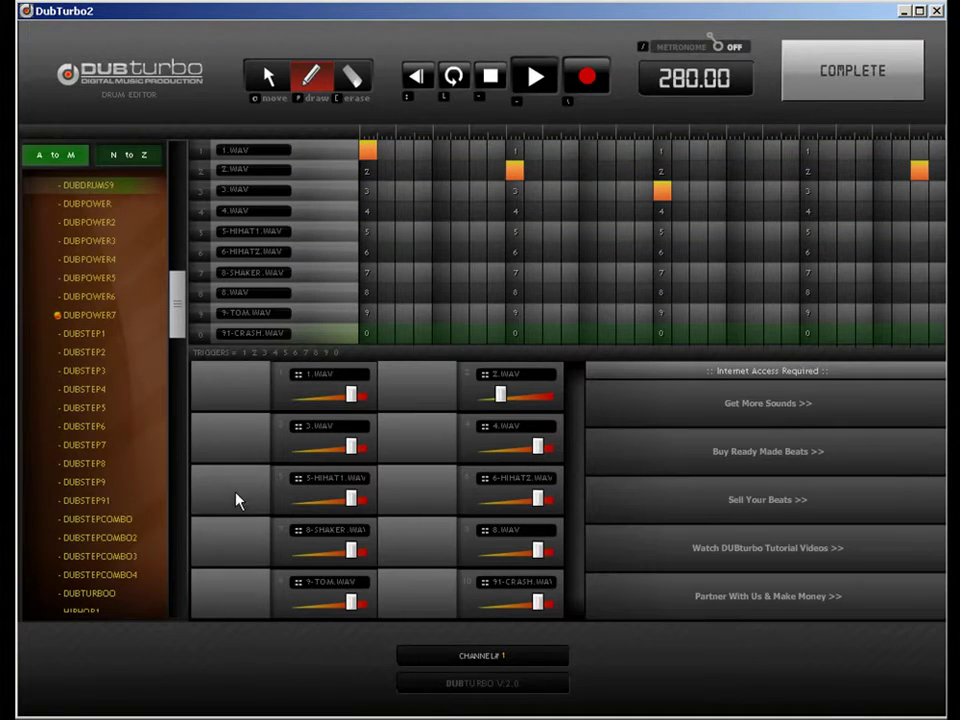
Step: Lower the volumes of 5-HIHAT1.WAV and 6-HIHAT2.WAV, and place 5-HIHAT1.WAV hits in columns 1, 9, 17 and 25
drag(355, 513, 317, 510)
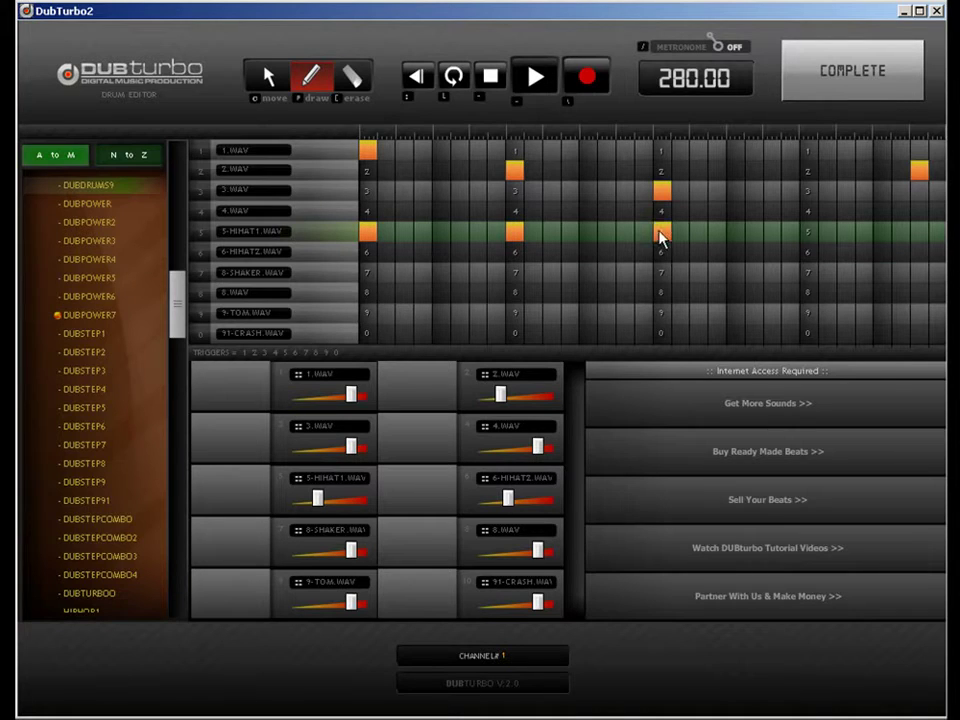
click(806, 237)
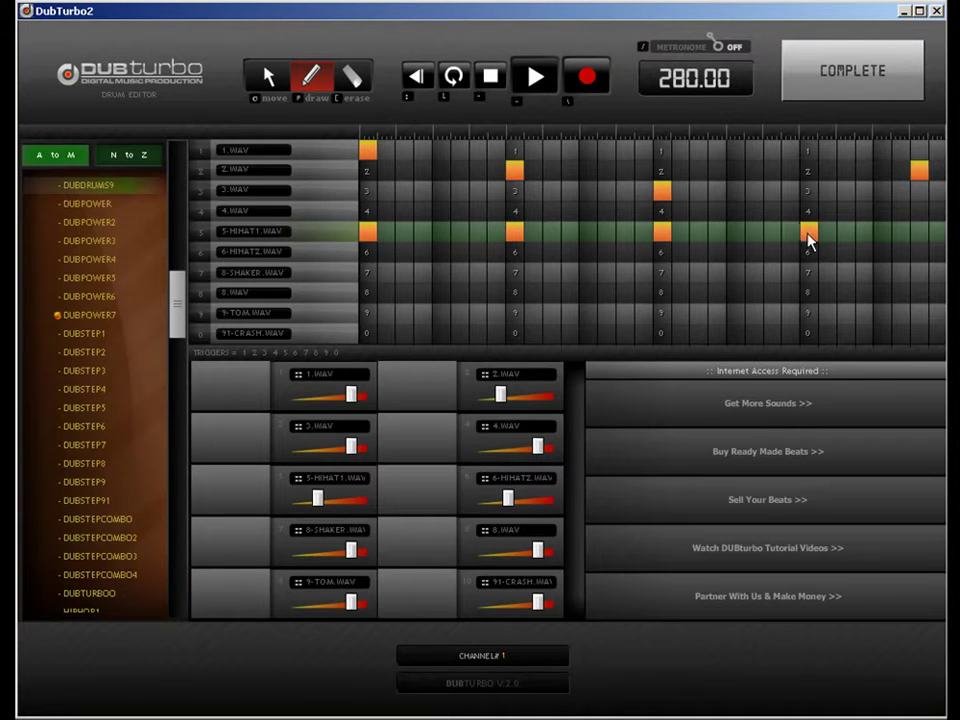
click(883, 238)
click(352, 76)
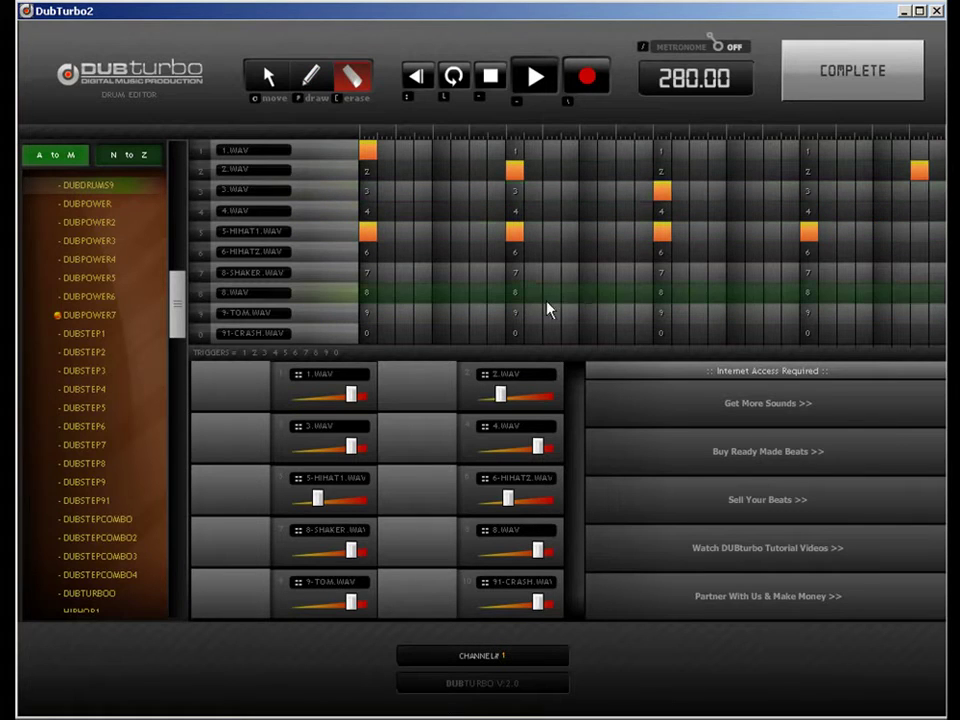
Step: Add 5-HIHAT1.WAV hits in columns 5, 13, 21 and 29, erasing the stray hit in column 28
click(311, 76)
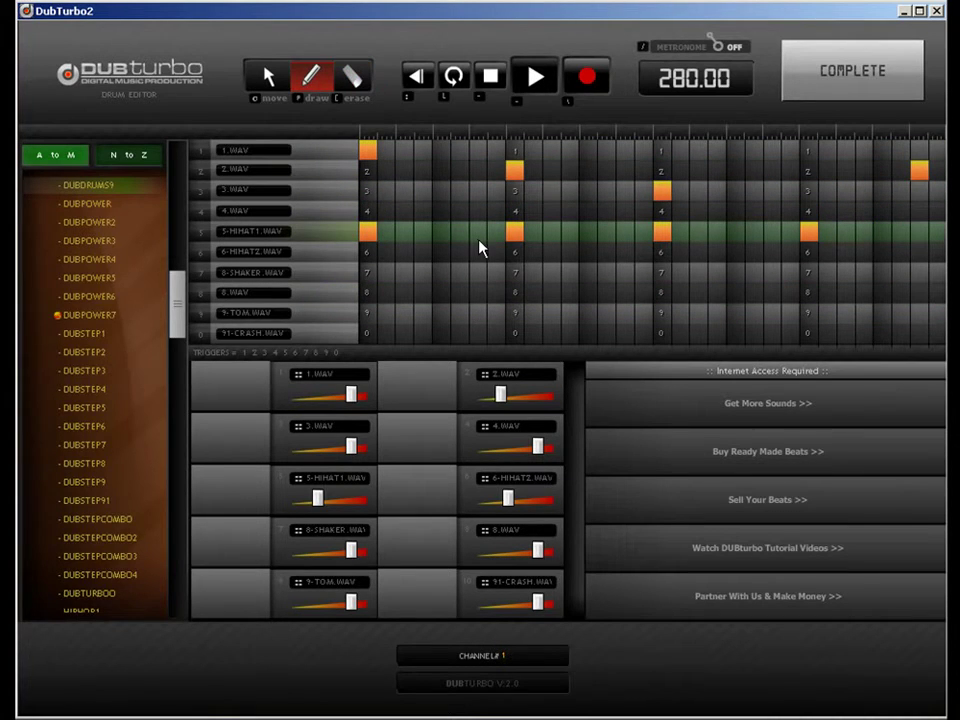
click(441, 231)
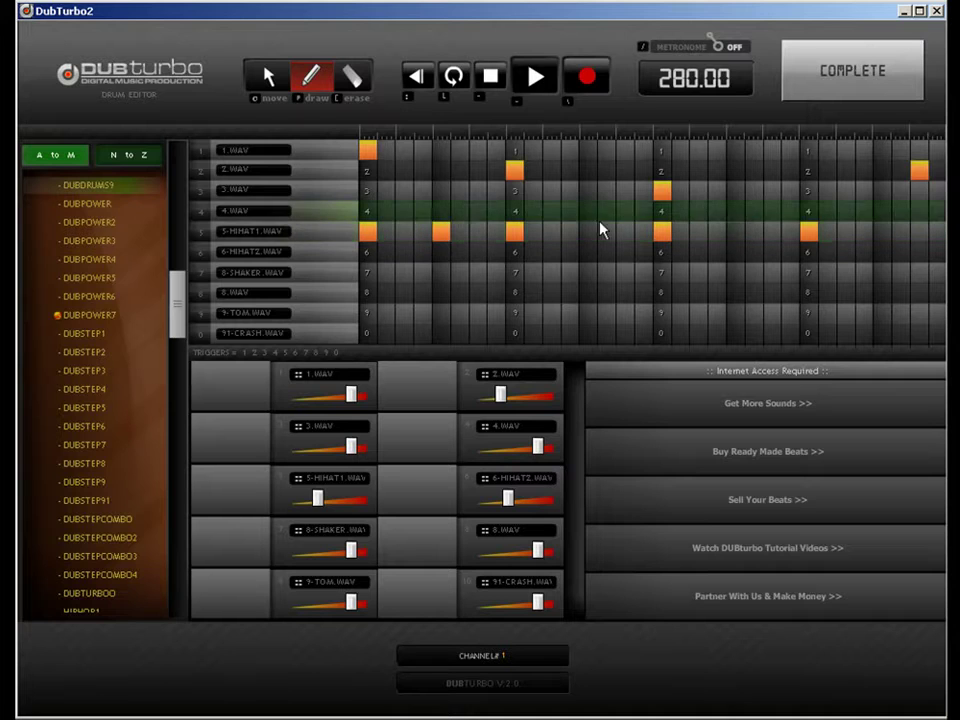
click(587, 231)
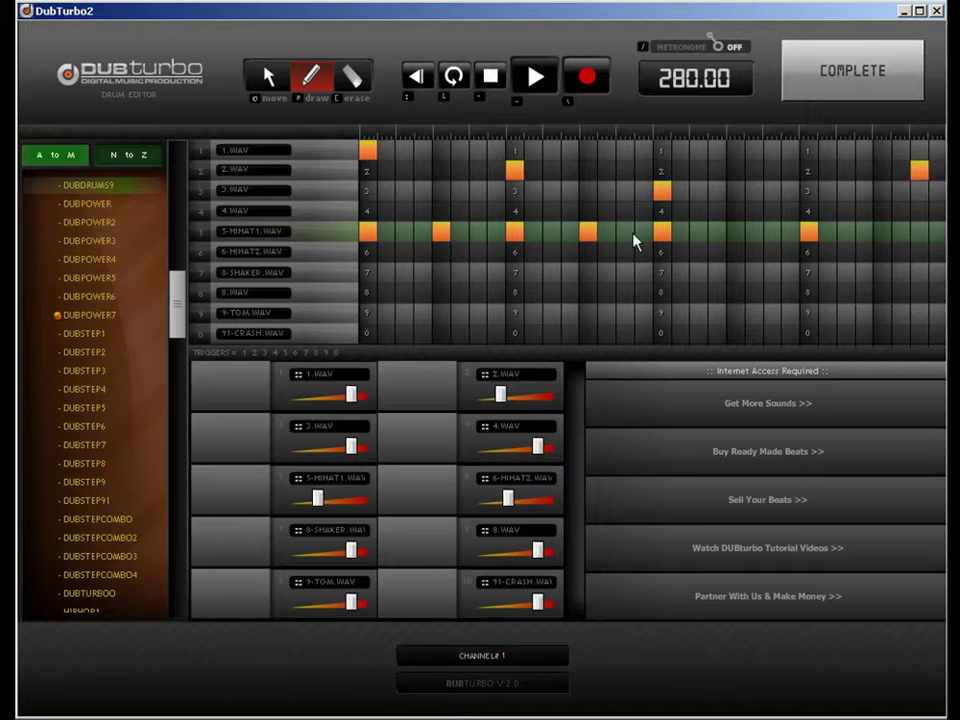
click(880, 232)
click(352, 76)
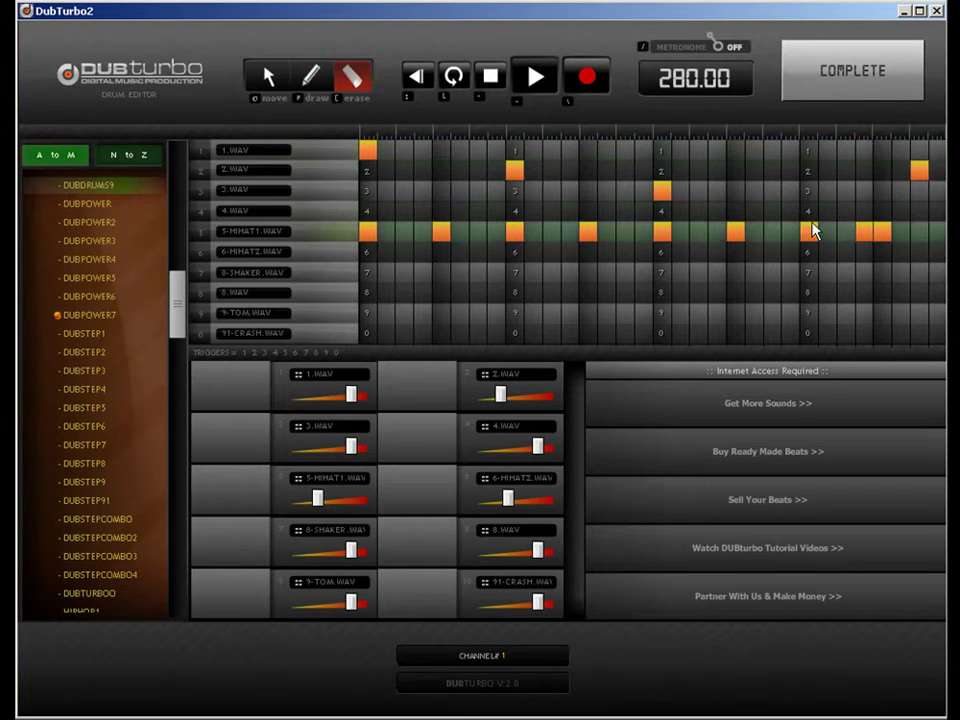
click(862, 232)
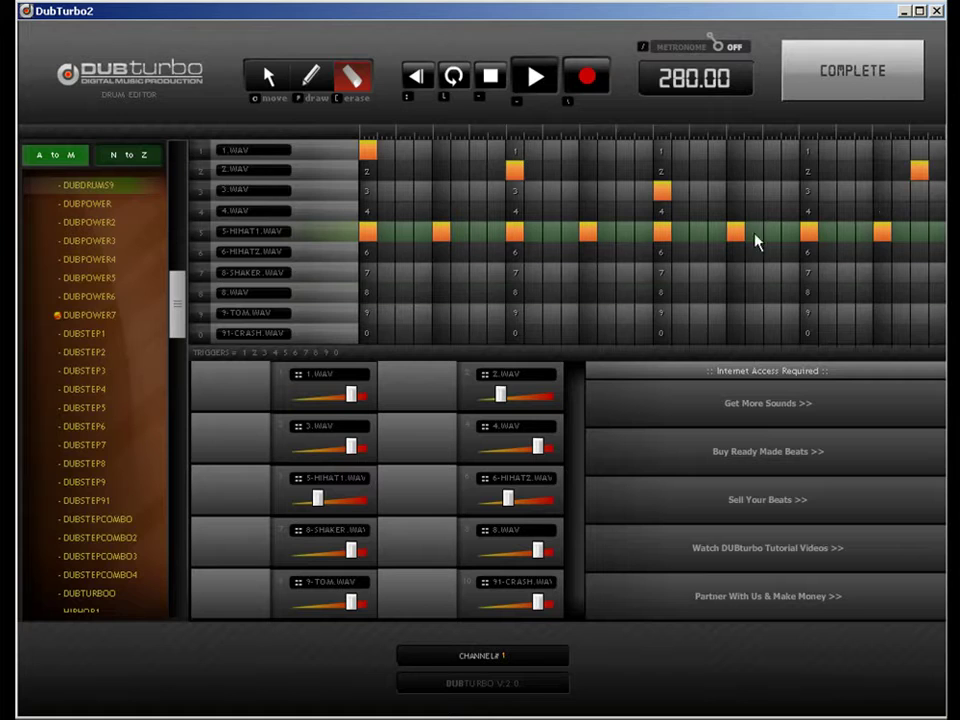
Step: Add extra 5-HIHAT1.WAV hits in columns 7, 11, 14, 15 and 16
click(272, 86)
click(310, 76)
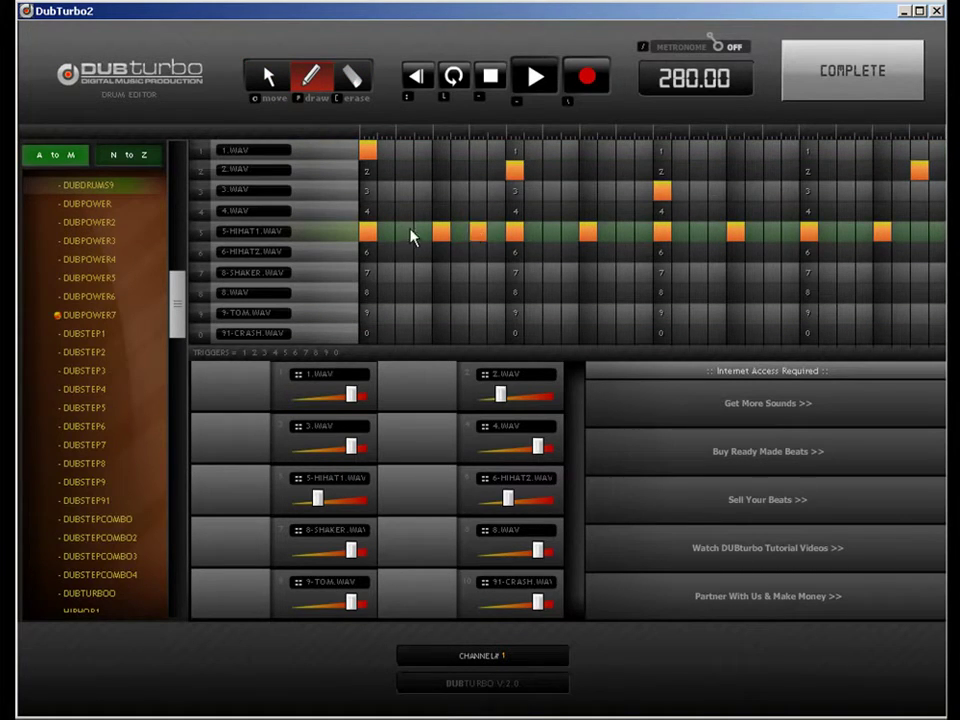
click(554, 234)
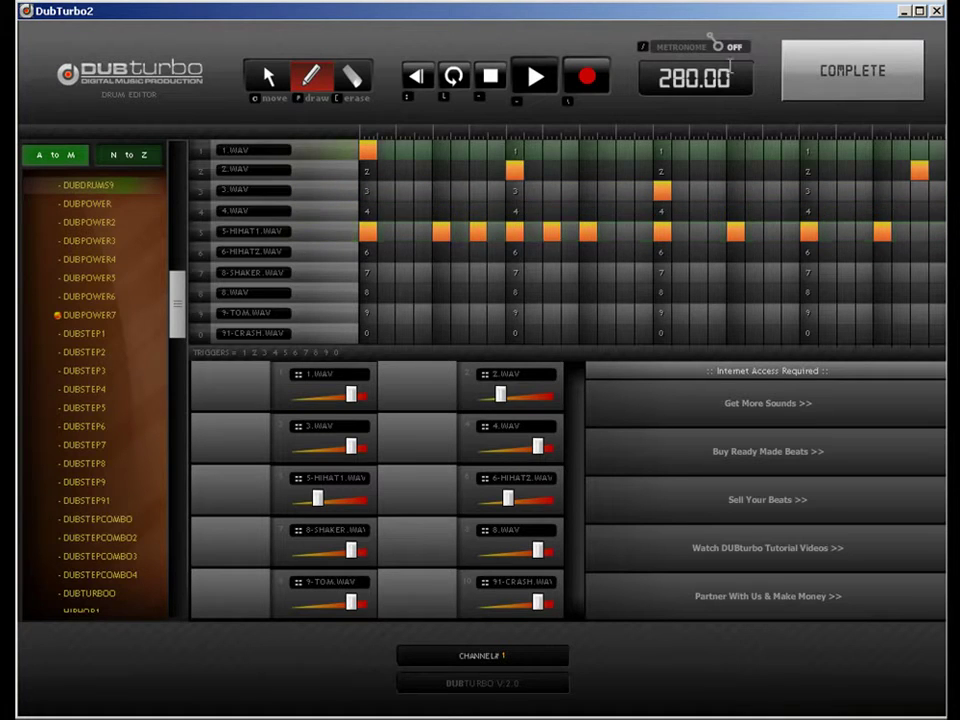
click(623, 232)
click(643, 232)
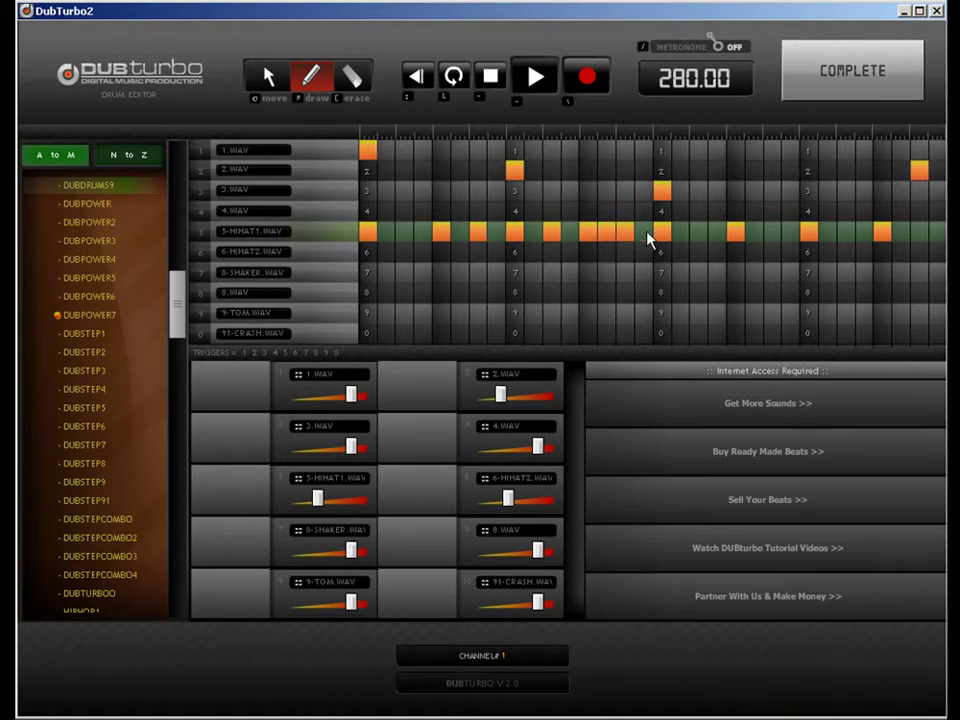
click(606, 232)
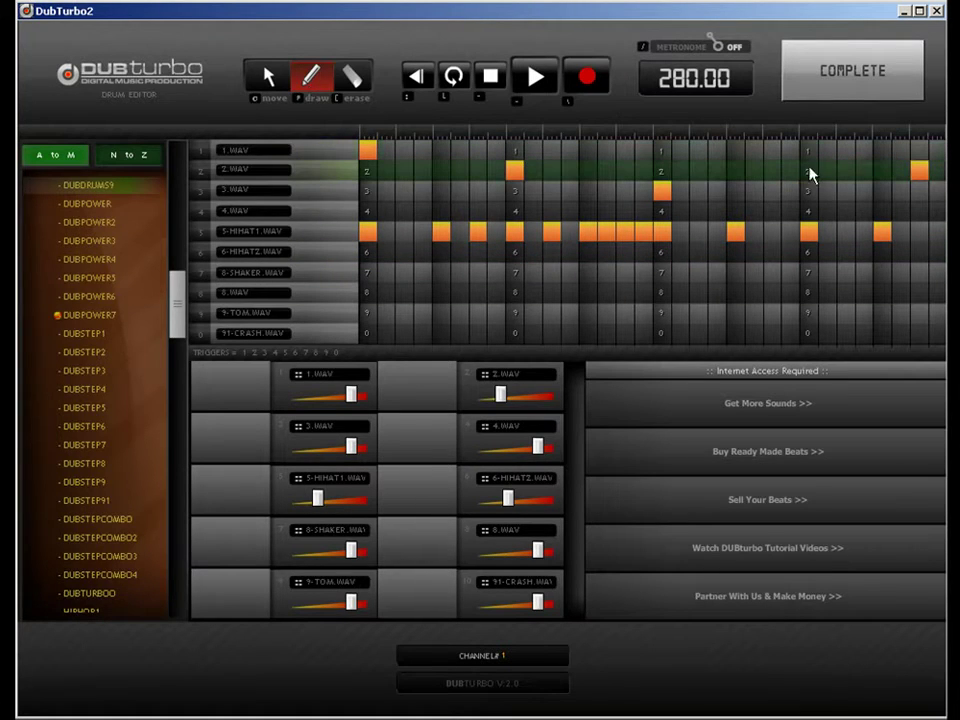
Step: Fill the 2.WAV row with consecutive hits from column 25 to column 32
click(900, 173)
click(935, 172)
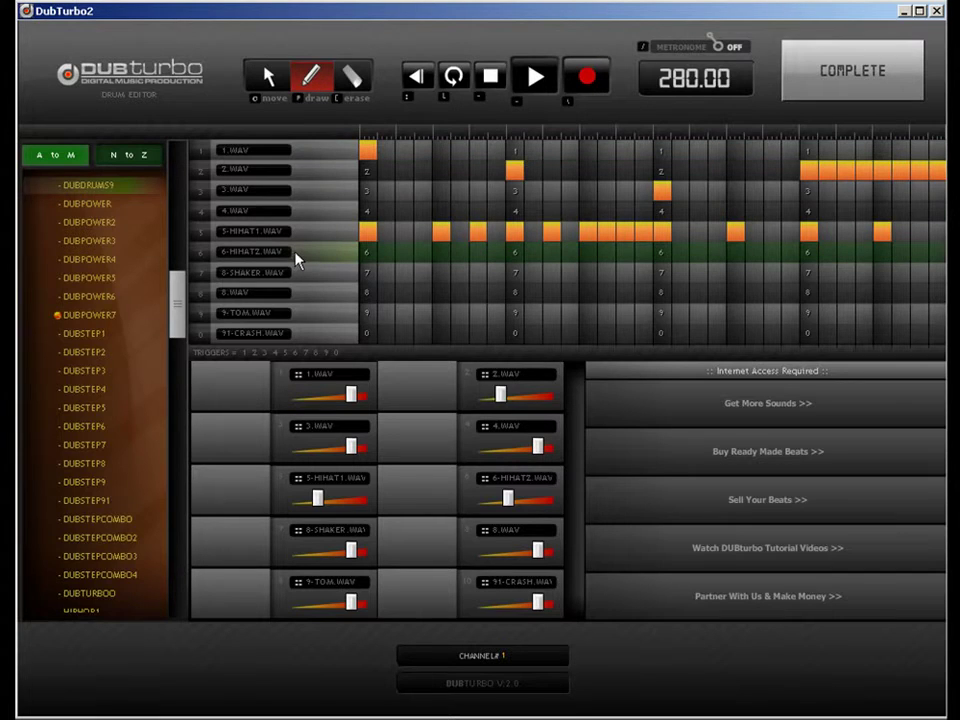
Step: Lower 6-HIHAT2.WAV's volume slightly more and place its hits in columns 1, 9, 10, 11, 17, 23, 25 and 27
drag(508, 498, 496, 500)
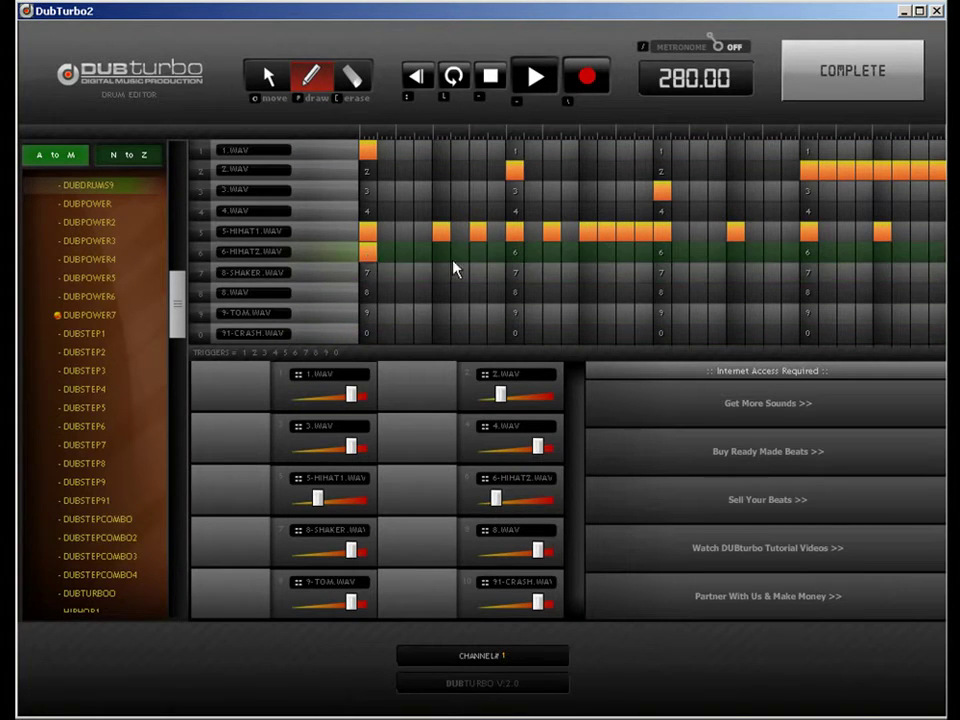
click(811, 256)
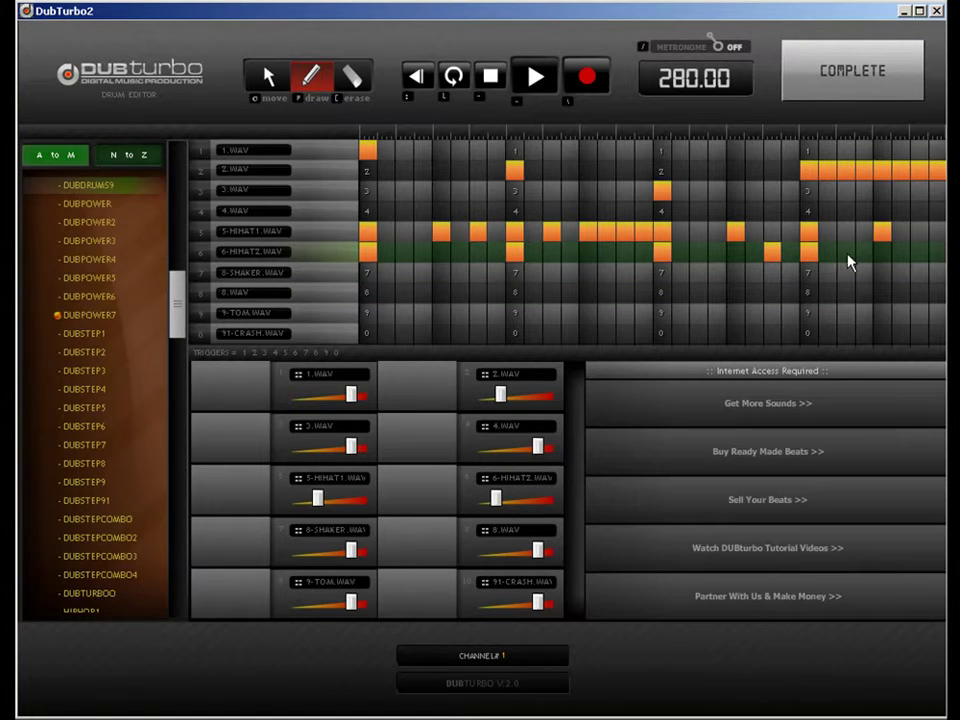
click(551, 254)
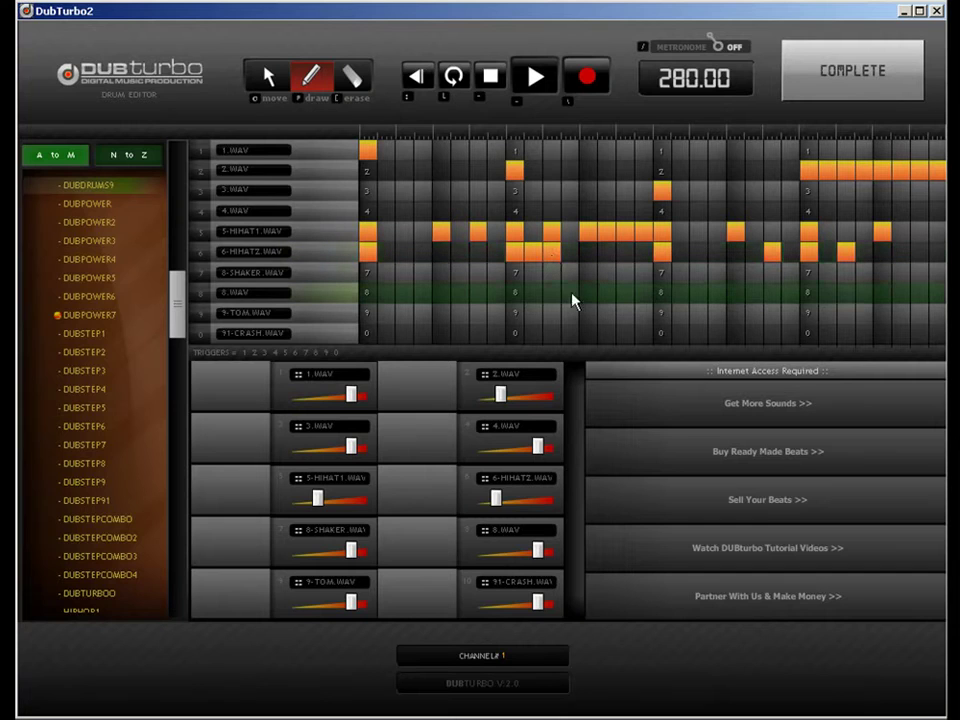
Step: Add more 6-HIHAT2.WAV hits in columns 5, 13, 21, 24, 29, 30 and 31
click(440, 251)
click(590, 253)
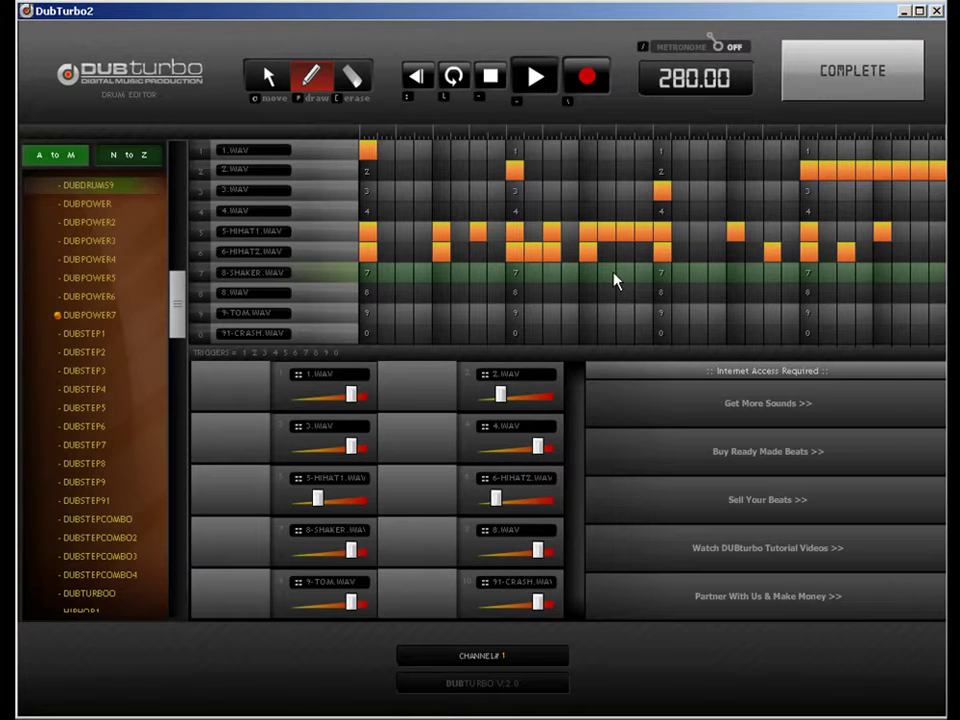
click(735, 251)
click(808, 251)
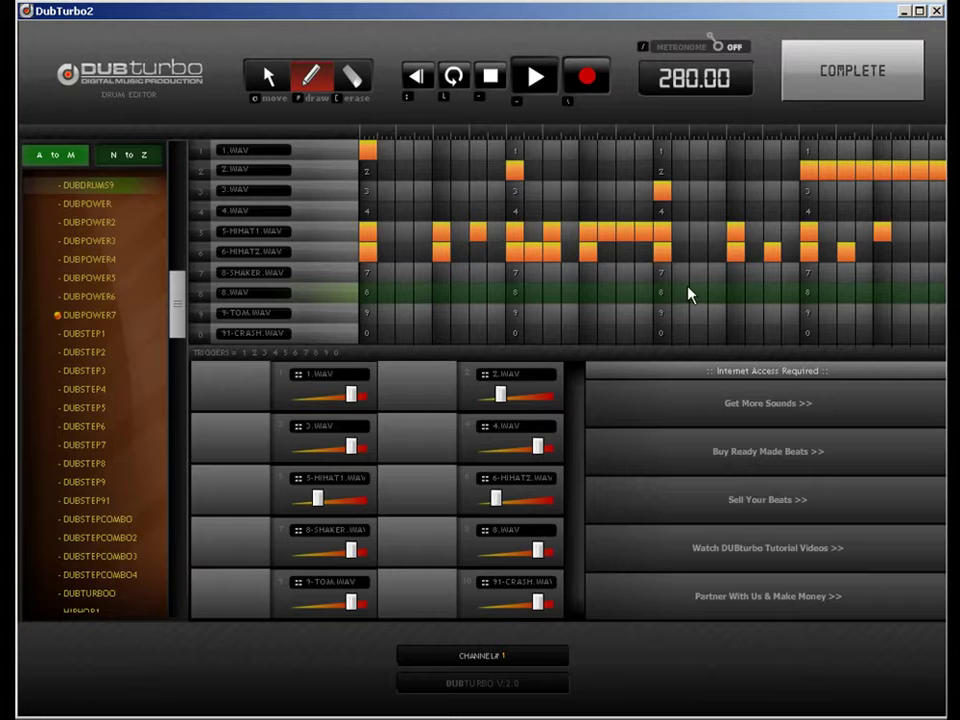
click(881, 255)
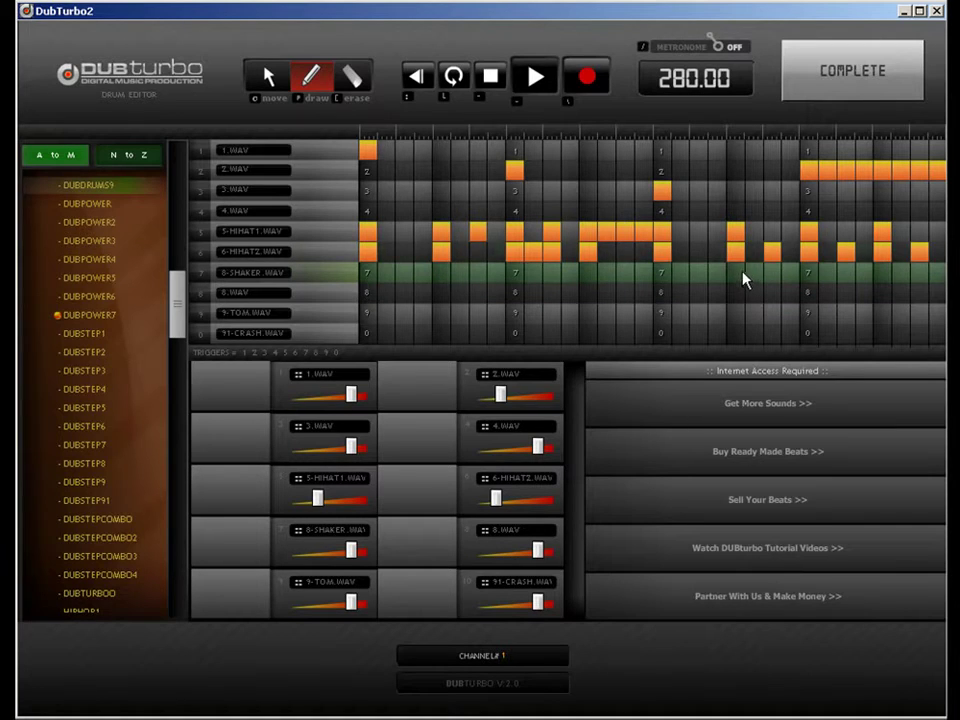
click(790, 254)
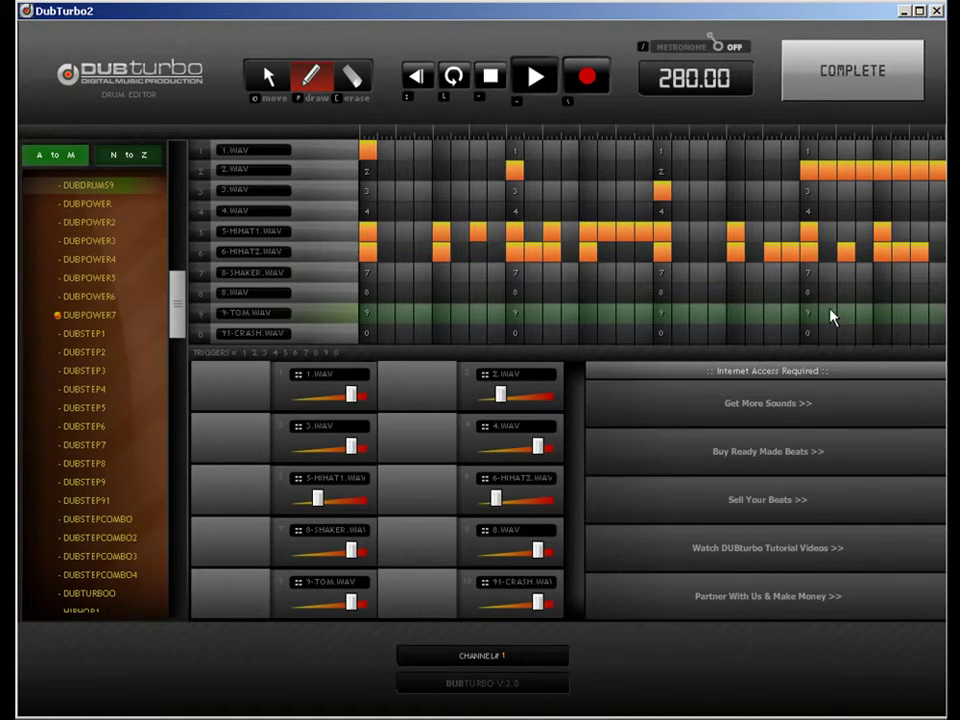
Step: Erase the 6-HIHAT2.WAV hits in columns 10, 11, 23, 24, 27 and 30
click(353, 77)
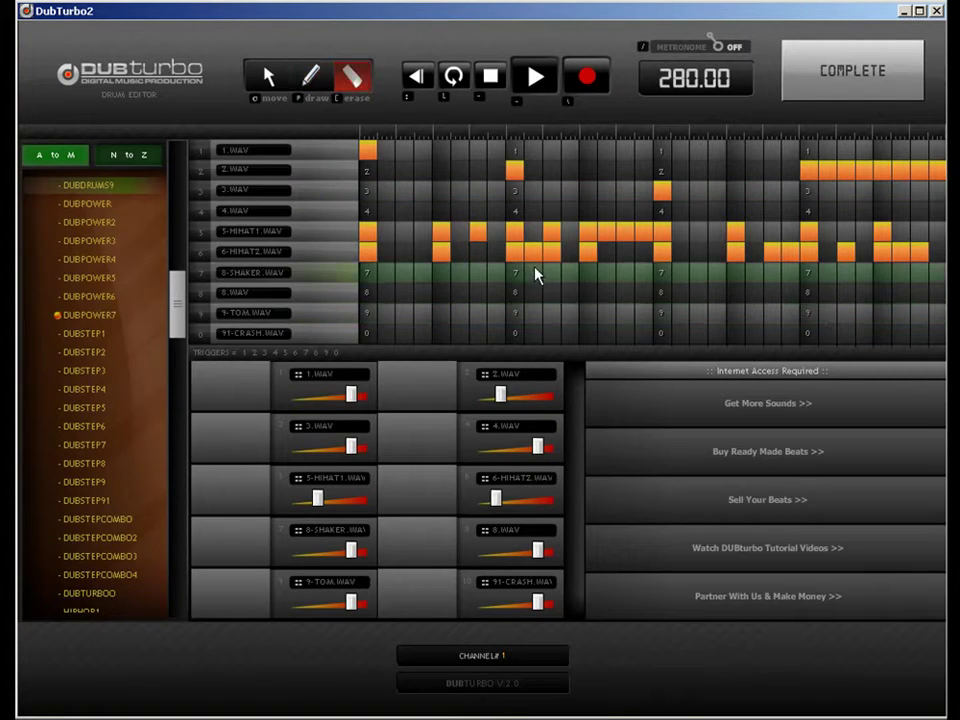
drag(533, 252, 555, 252)
drag(870, 253, 900, 253)
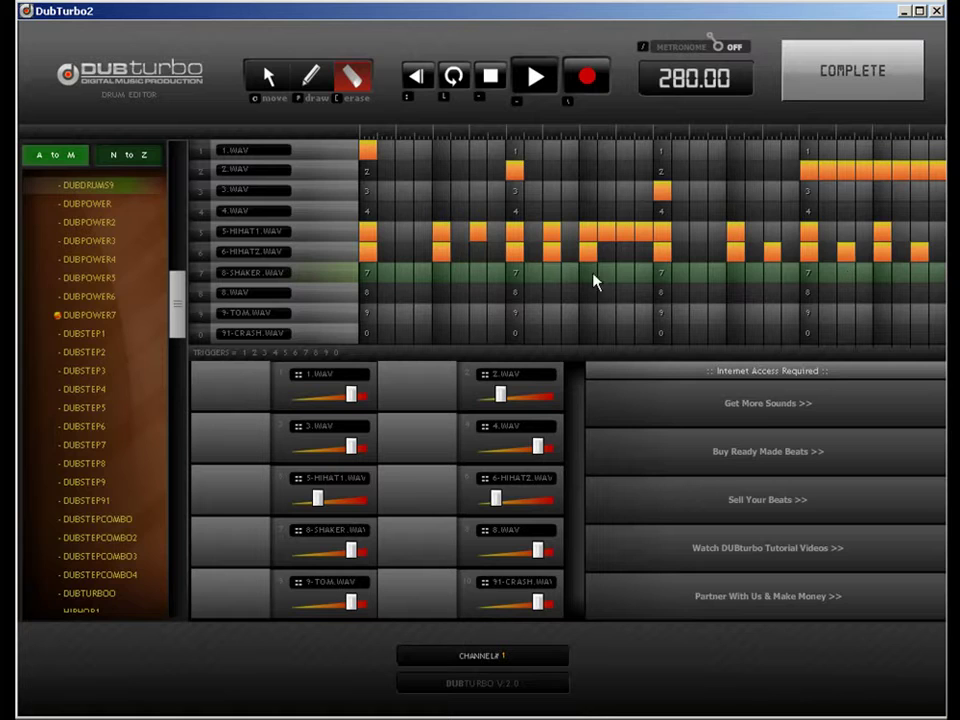
mouse_move(745, 278)
mouse_down()
mouse_move(771, 253)
mouse_move(831, 261)
mouse_up()
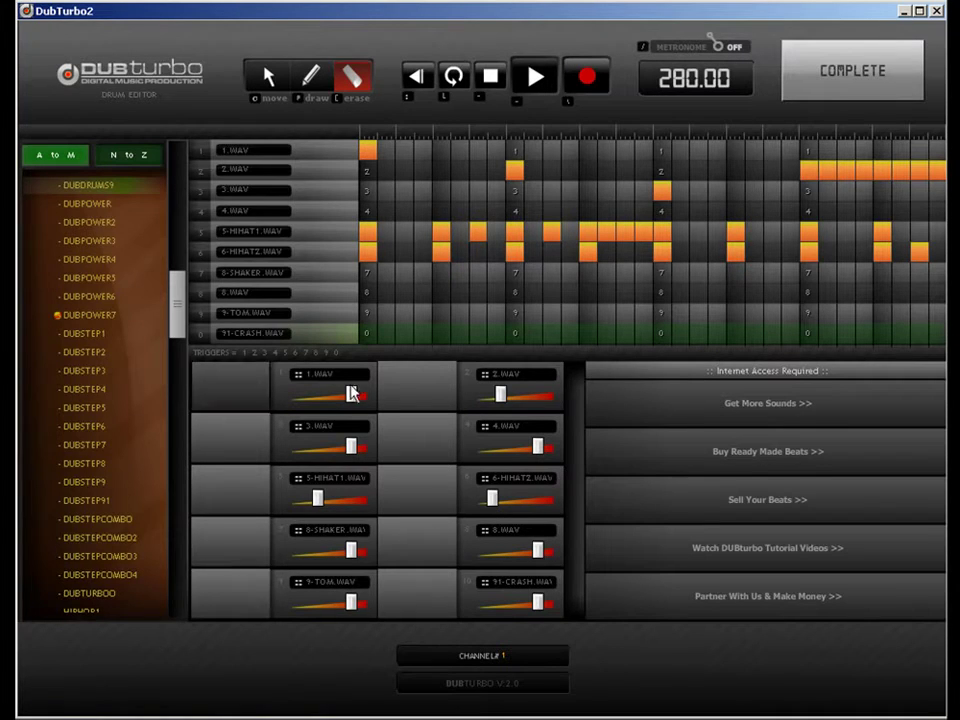
Step: Lower the 9-TOM.WAV and 8.WAV volumes to about mid-level and place a single 8.WAV hit in column 13
drag(352, 603, 319, 603)
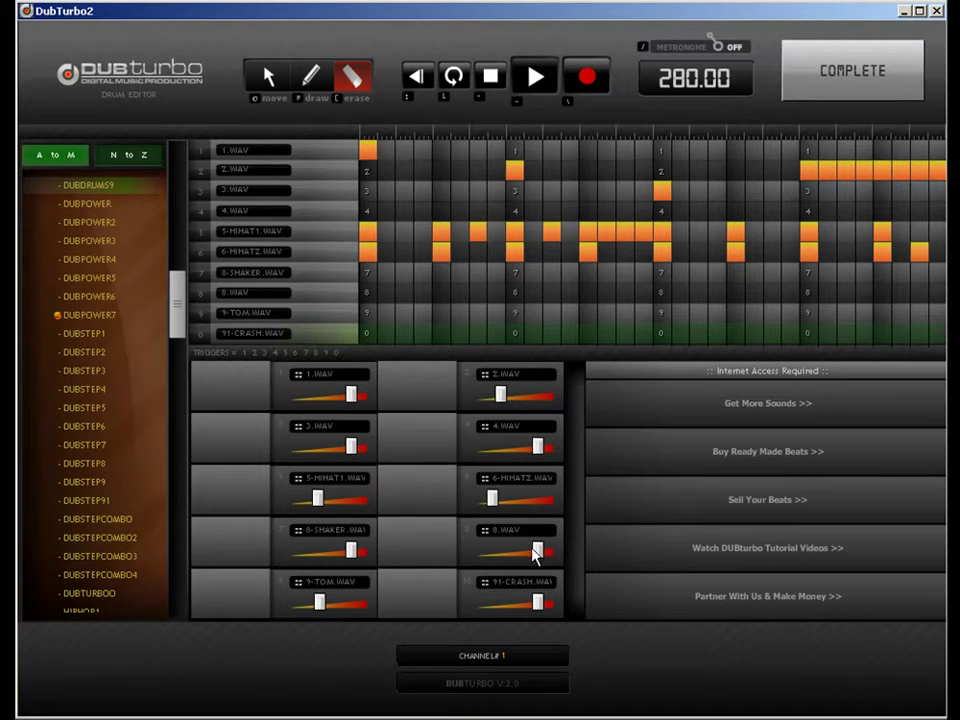
drag(536, 550, 499, 550)
click(310, 76)
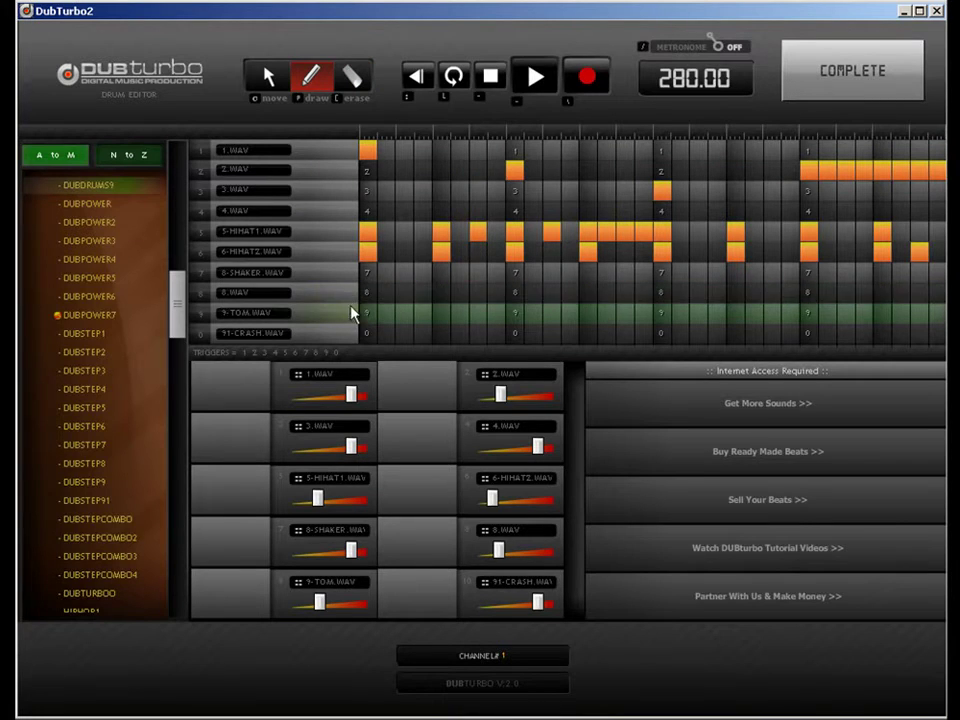
click(440, 295)
click(268, 77)
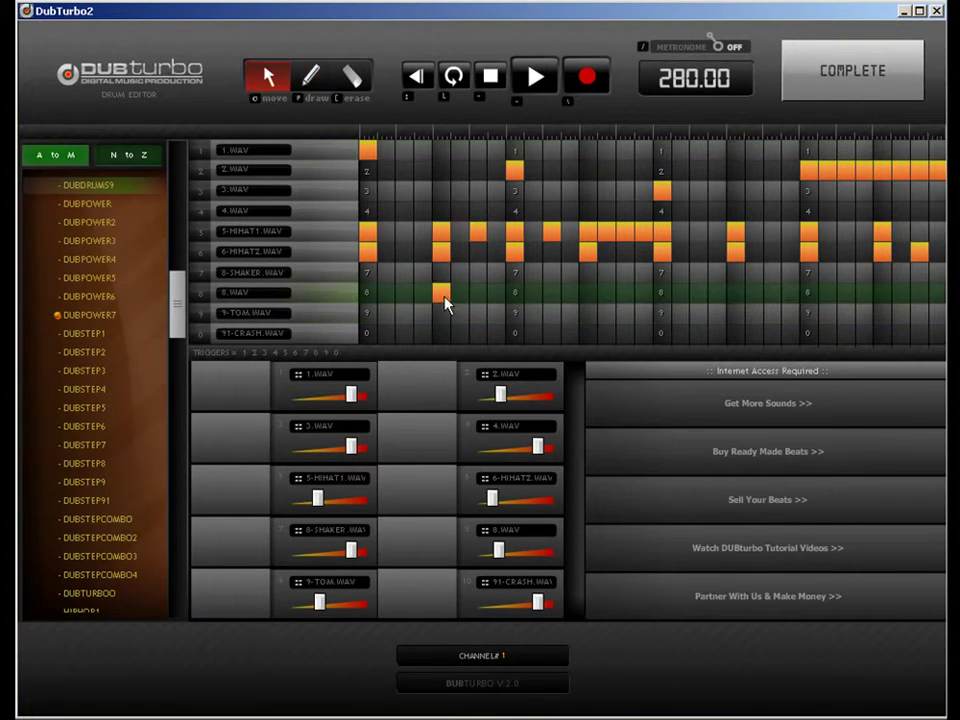
drag(467, 305, 482, 309)
drag(550, 298, 598, 302)
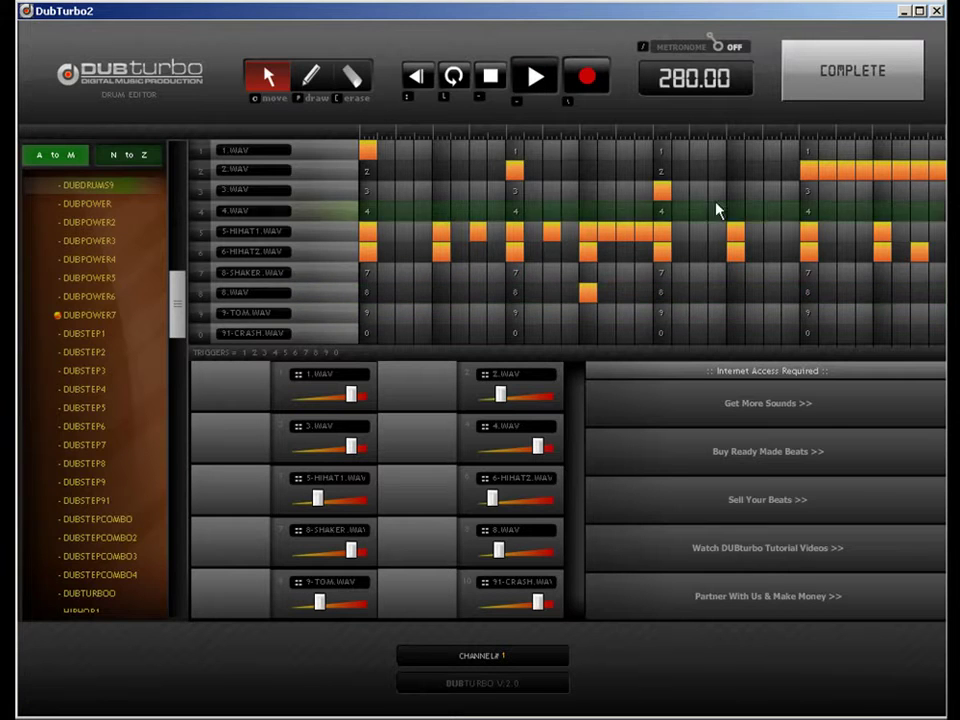
Step: Complete the drum pattern, copy its DUBPOWER7 block into the last two bars and open the copy for editing
click(856, 70)
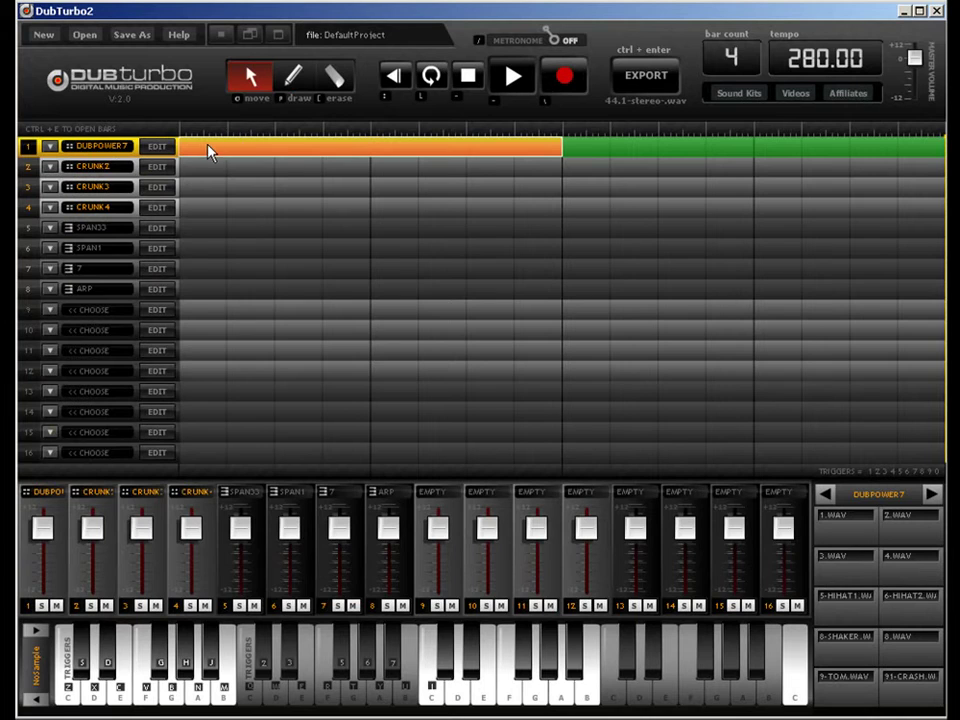
drag(208, 148, 647, 155)
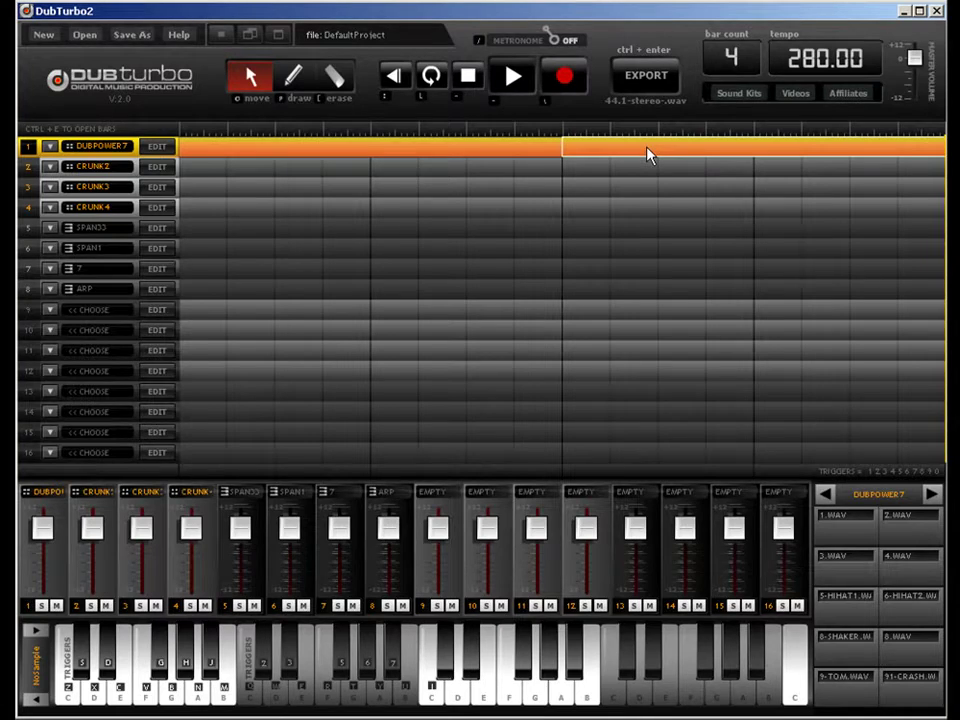
double_click(647, 155)
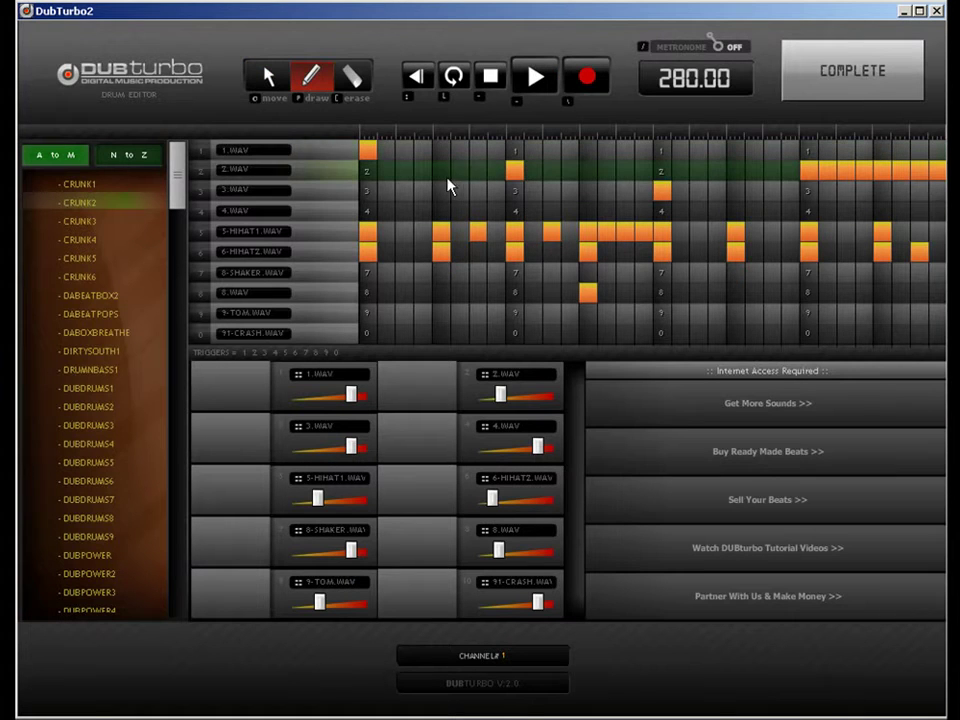
Step: Add a 1.WAV hit in column 7 and a 2.WAV hit in column 15 of the copied pattern
click(478, 150)
click(658, 172)
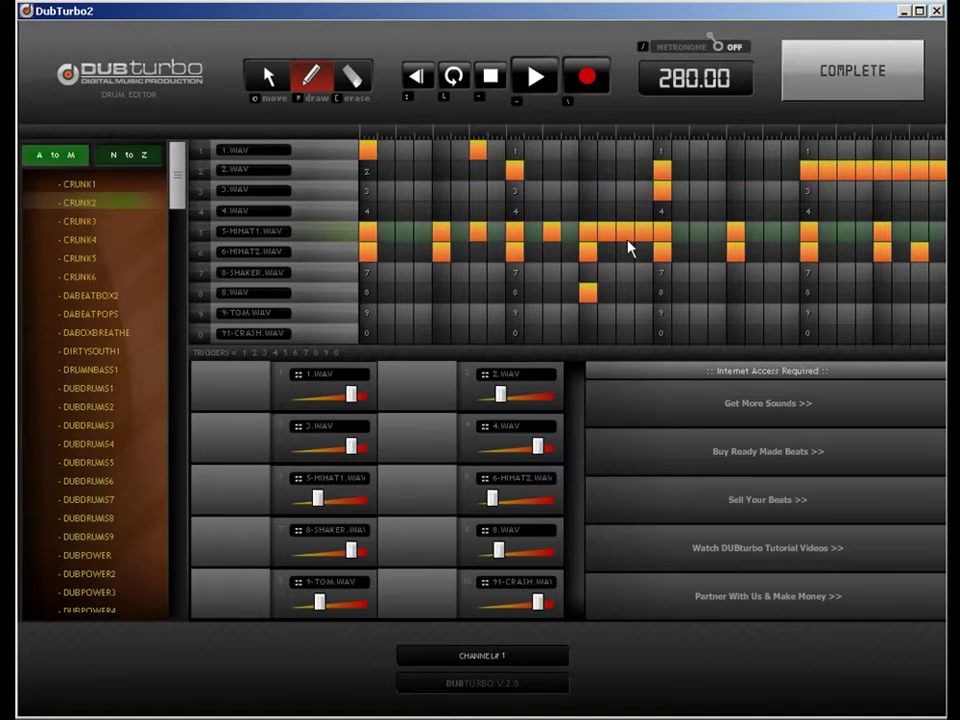
click(269, 77)
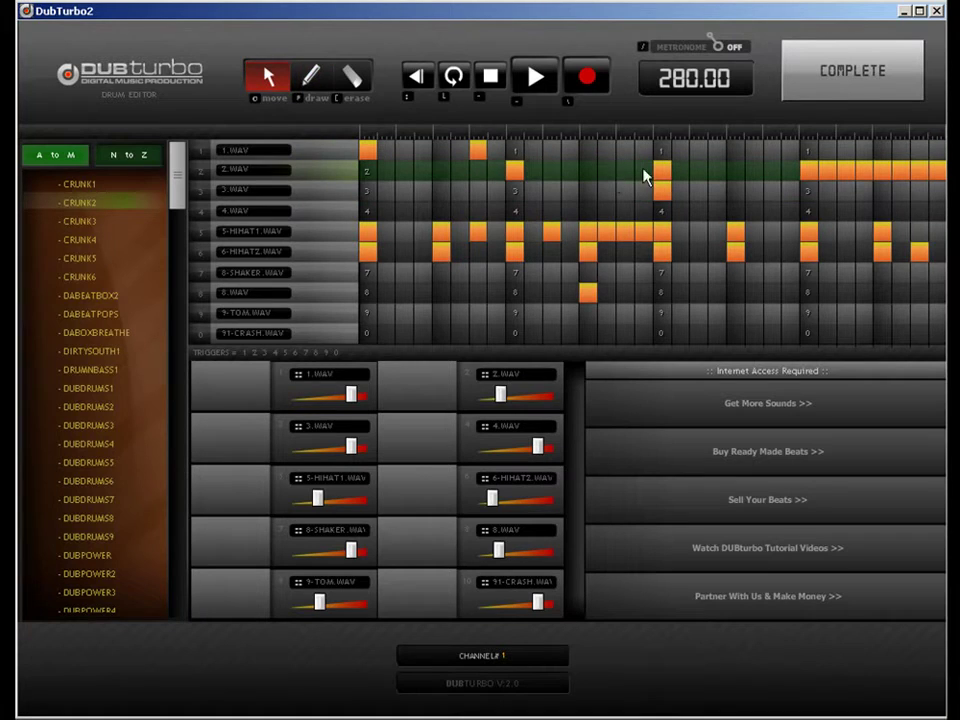
Step: Erase all 5-HIHAT1.WAV and 6-HIHAT2.WAV hits before column 17 in the copied pattern
click(352, 77)
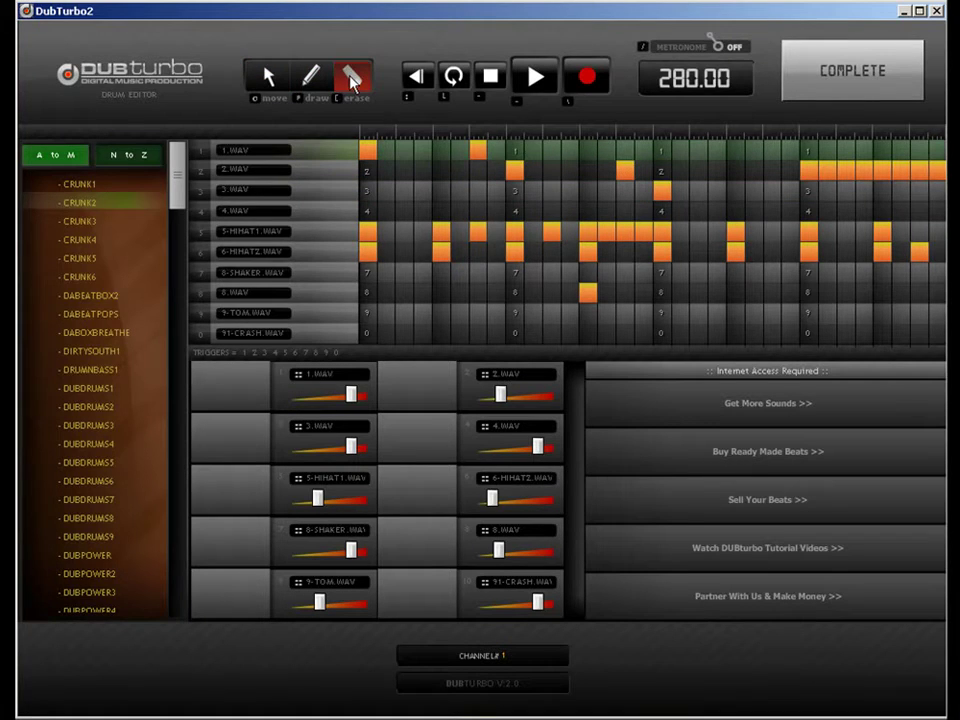
click(606, 232)
click(643, 232)
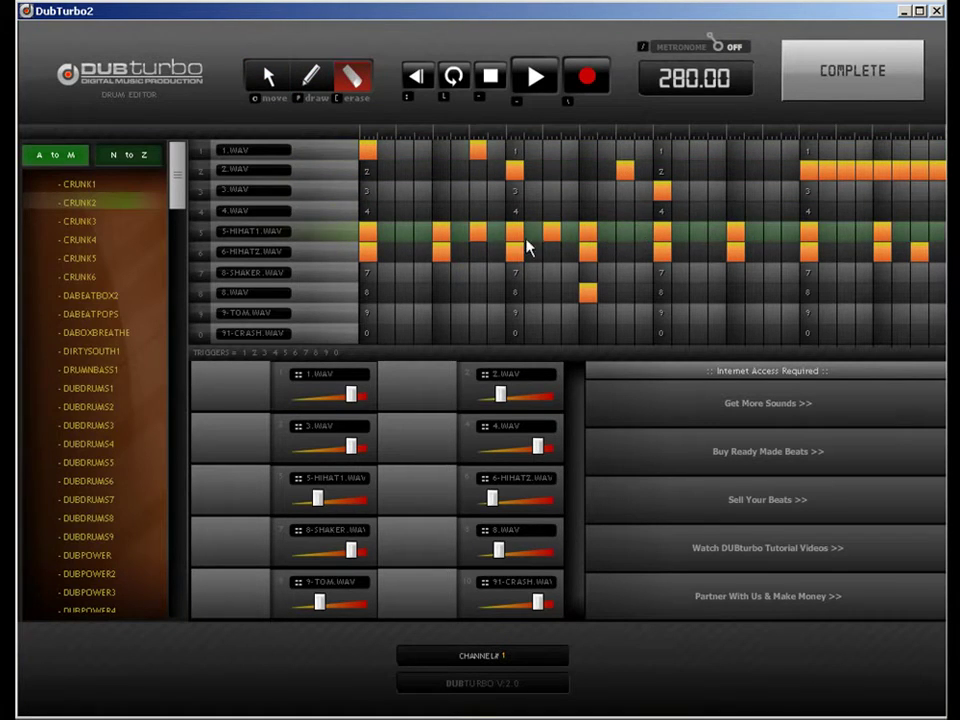
click(479, 236)
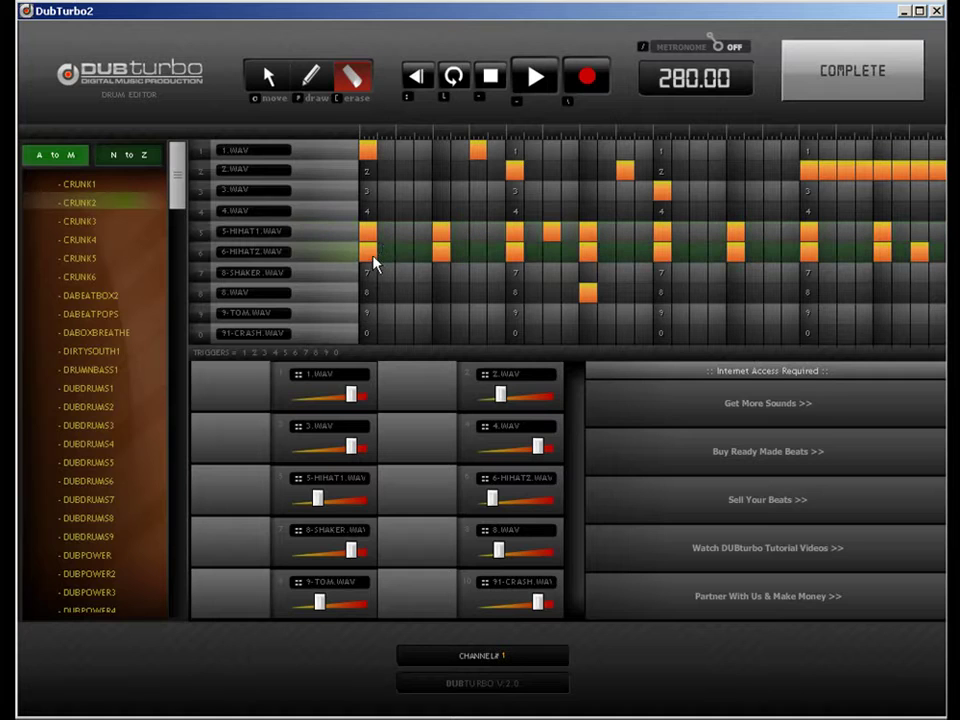
click(372, 255)
click(369, 234)
click(437, 254)
click(441, 235)
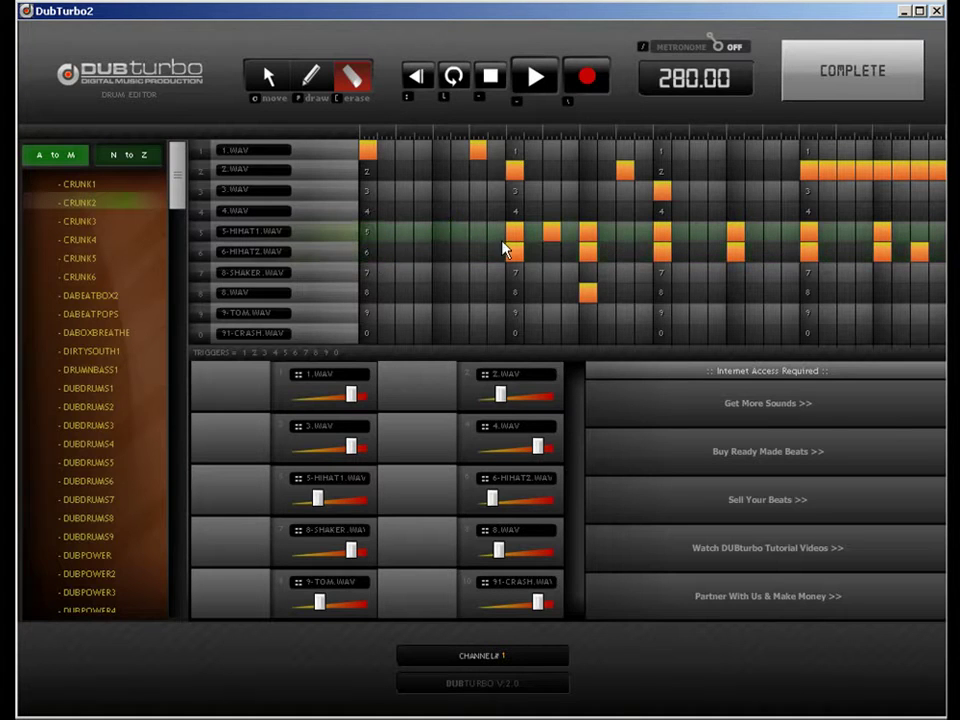
click(513, 236)
click(518, 256)
click(551, 233)
click(588, 236)
click(589, 254)
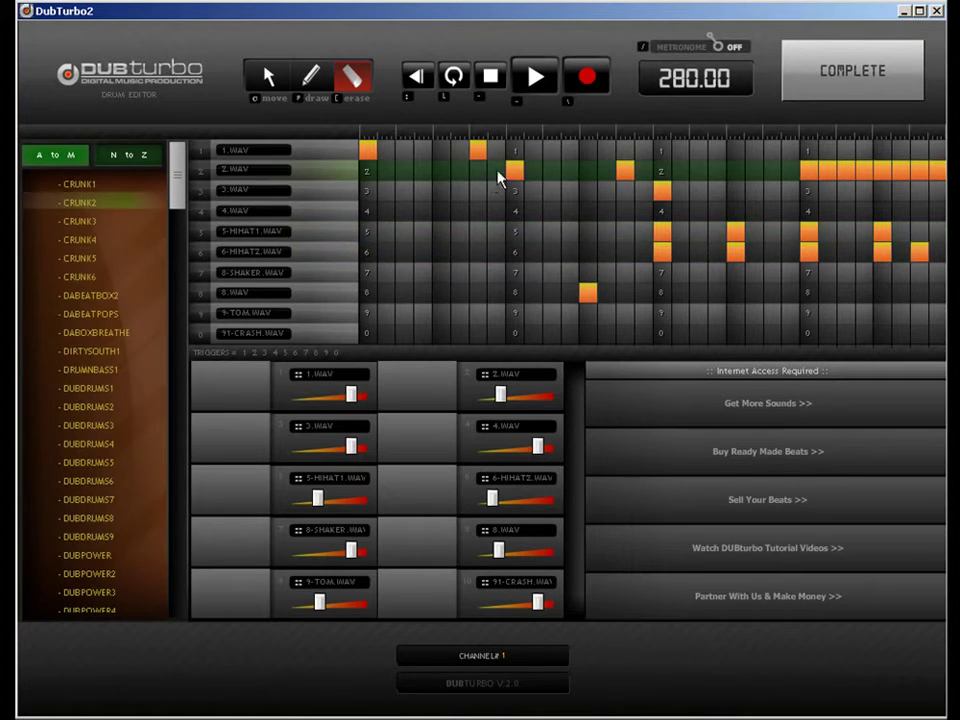
Step: Move the 1.WAV hit from column 7 to column 5 of the 2.WAV row and replace 2.WAV's column 9 hit with hits in columns 8 and 11
click(270, 80)
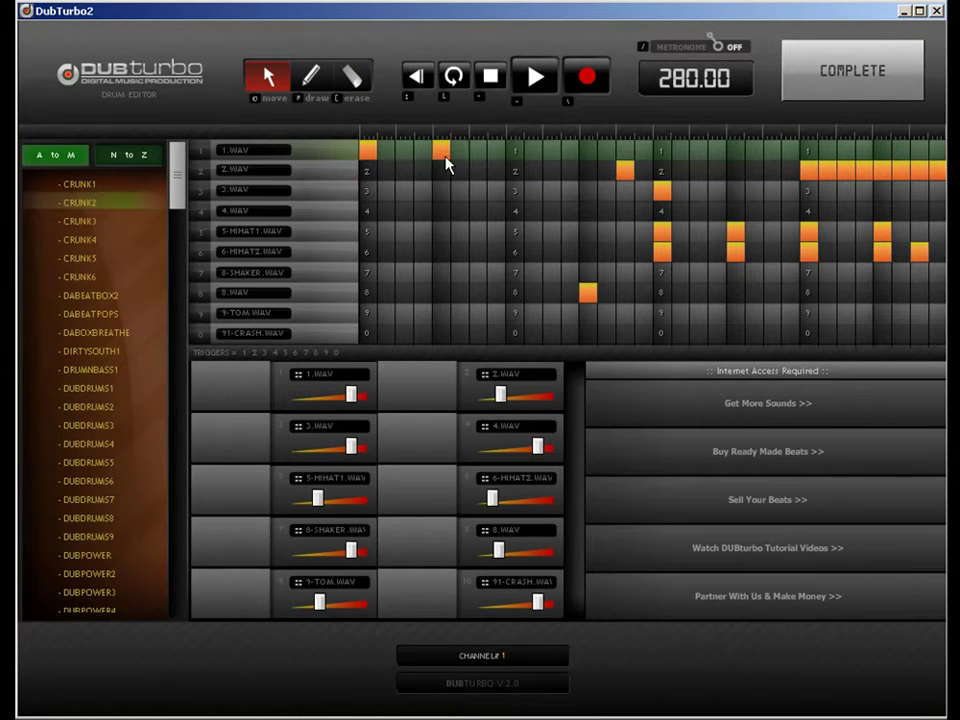
drag(447, 165, 446, 178)
click(311, 77)
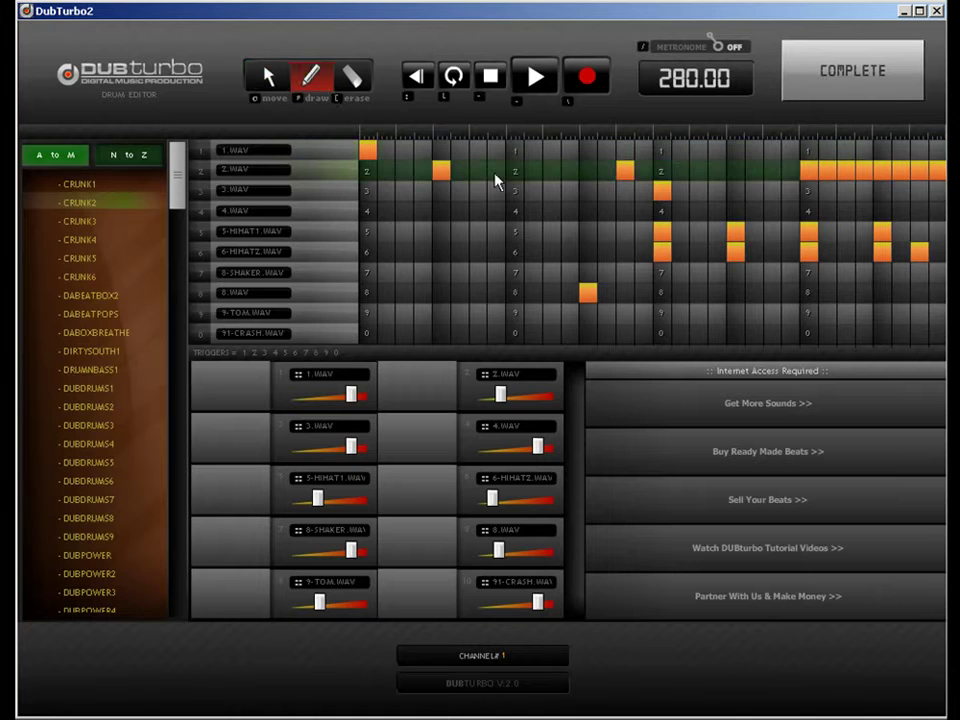
click(549, 172)
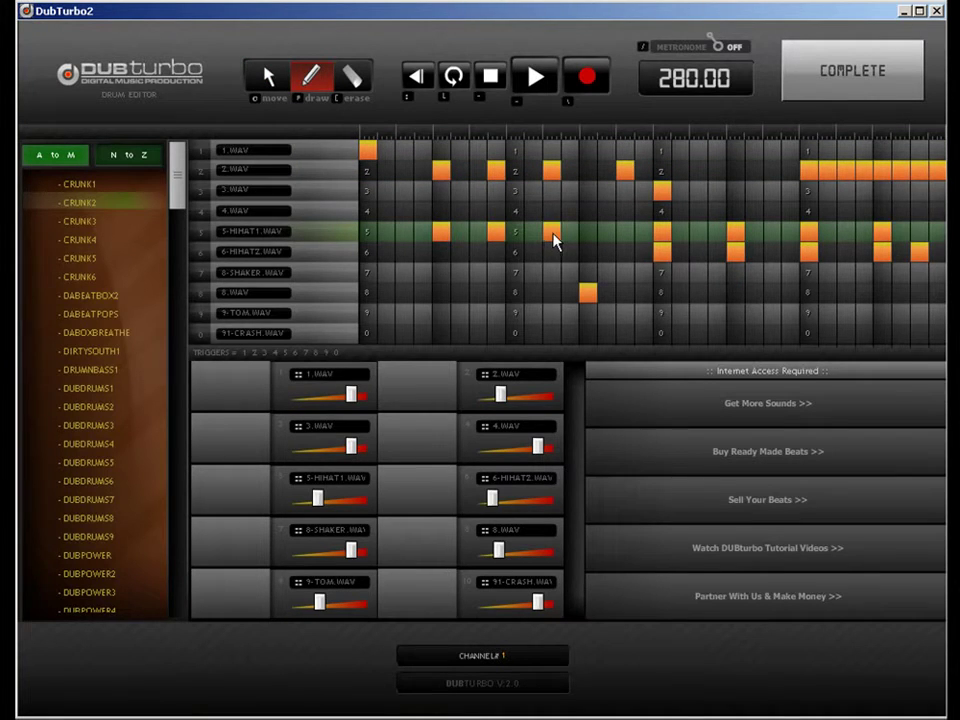
Step: Place 5-HIHAT1.WAV hits in columns 5, 8, 11 and 14, and add 2.WAV hits in columns 14 and 16
click(613, 240)
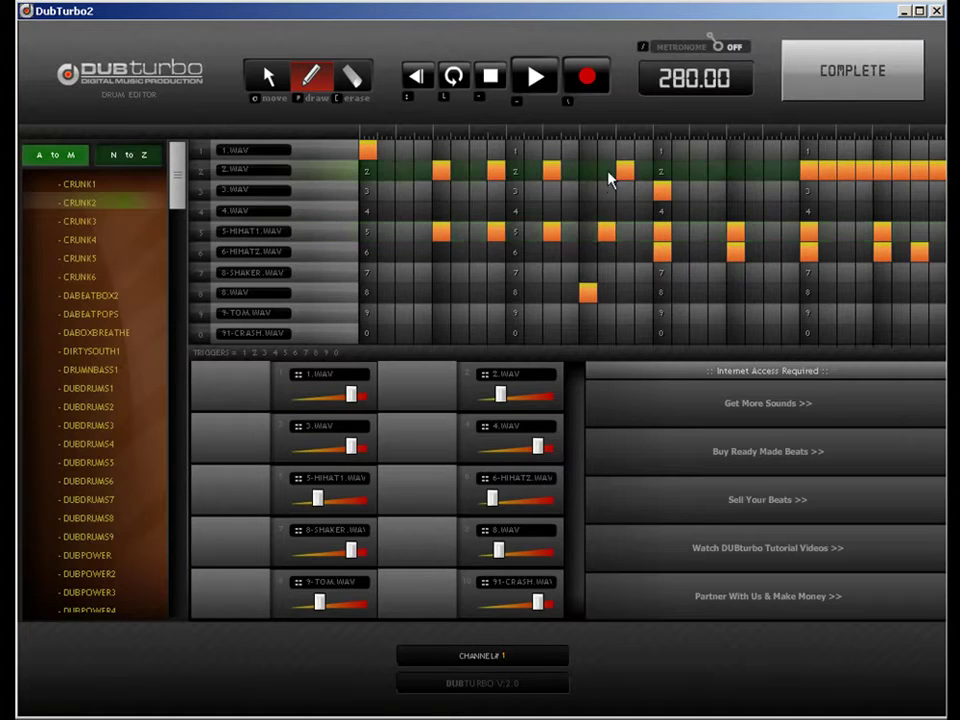
click(610, 174)
click(640, 174)
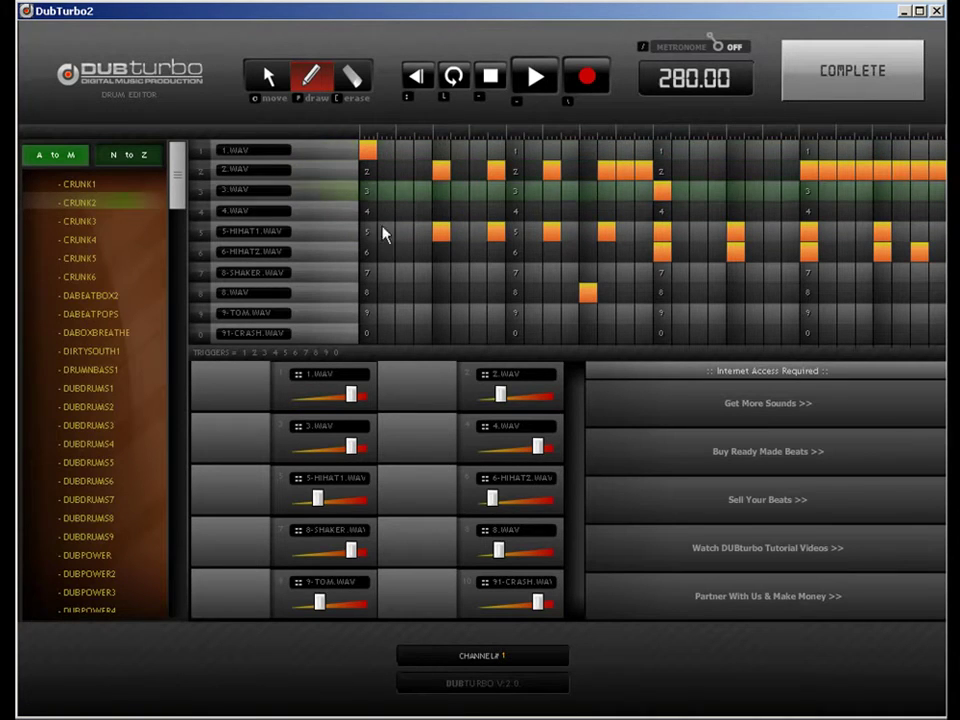
Step: Lower the 91-CRASH.WAV volume, place a crash hit in column 1 of the second pattern and complete it
click(355, 78)
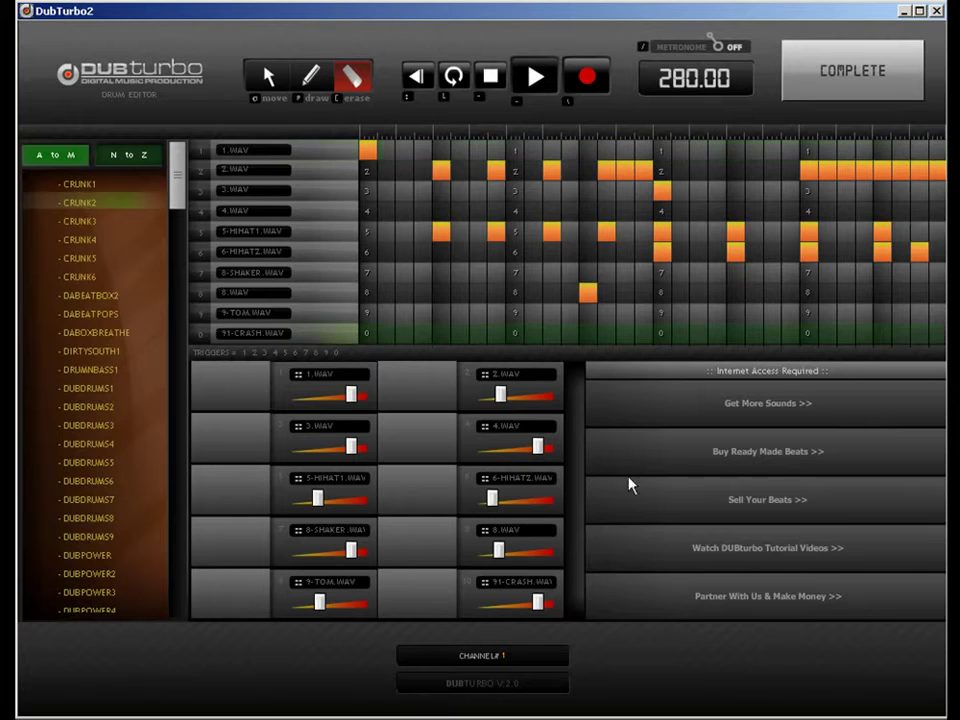
drag(548, 596, 523, 601)
click(310, 77)
click(369, 334)
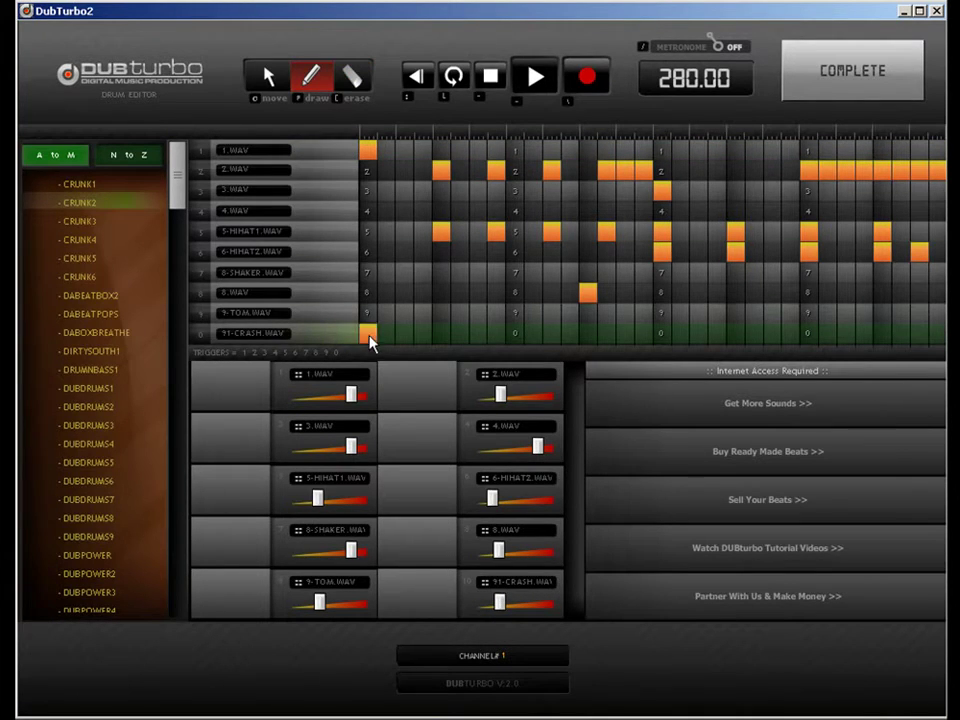
click(805, 92)
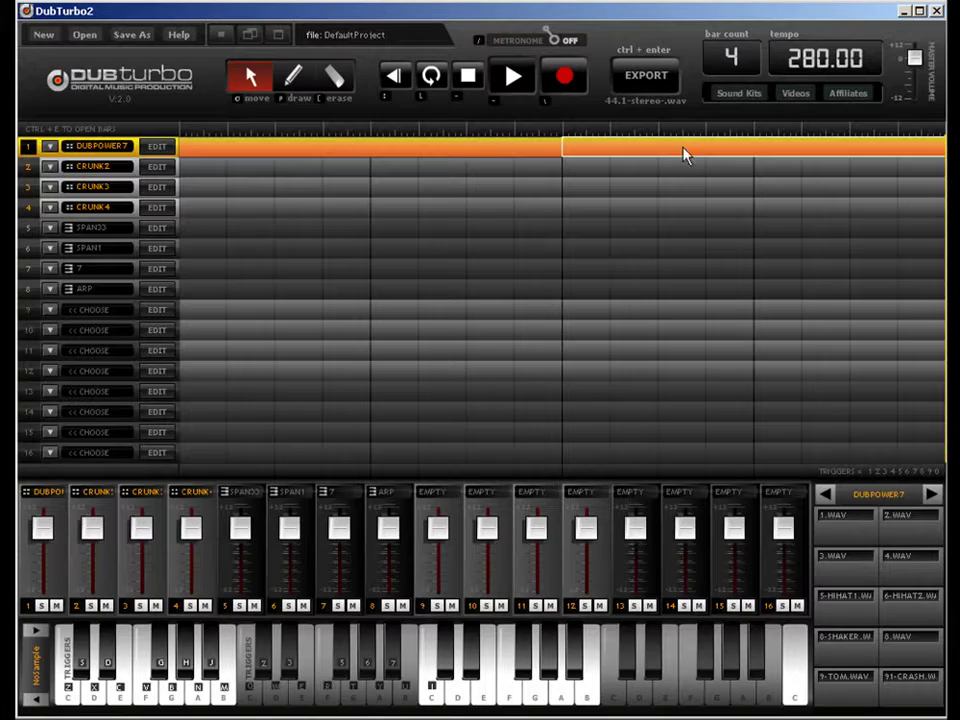
Step: Place a 91-CRASH.WAV hit in column 1 of the first DUBPOWER7 pattern and complete it
double_click(460, 152)
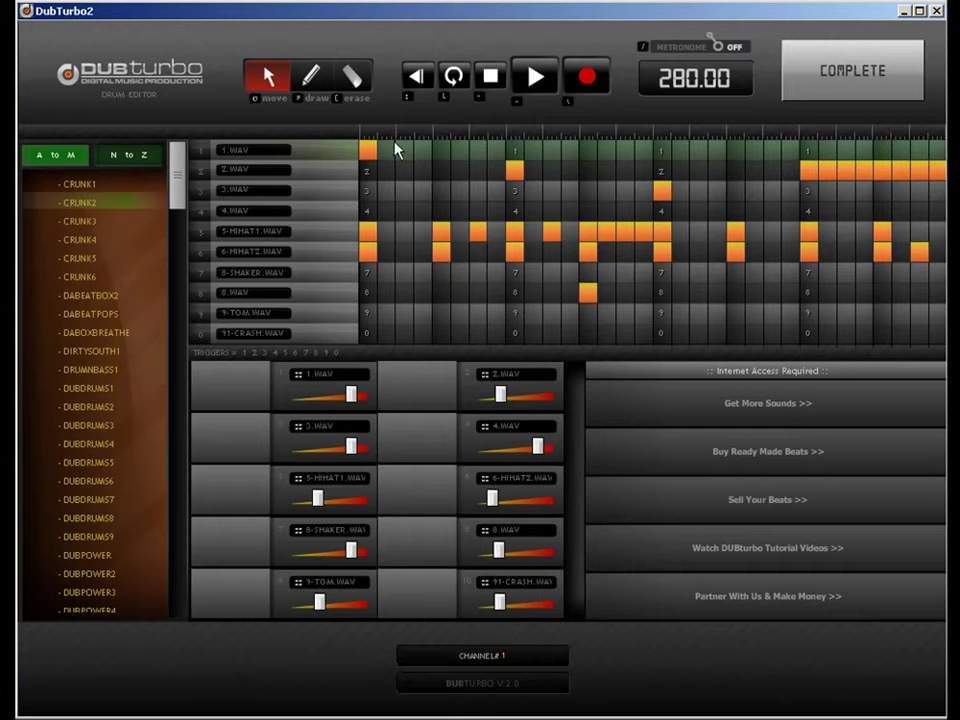
click(368, 333)
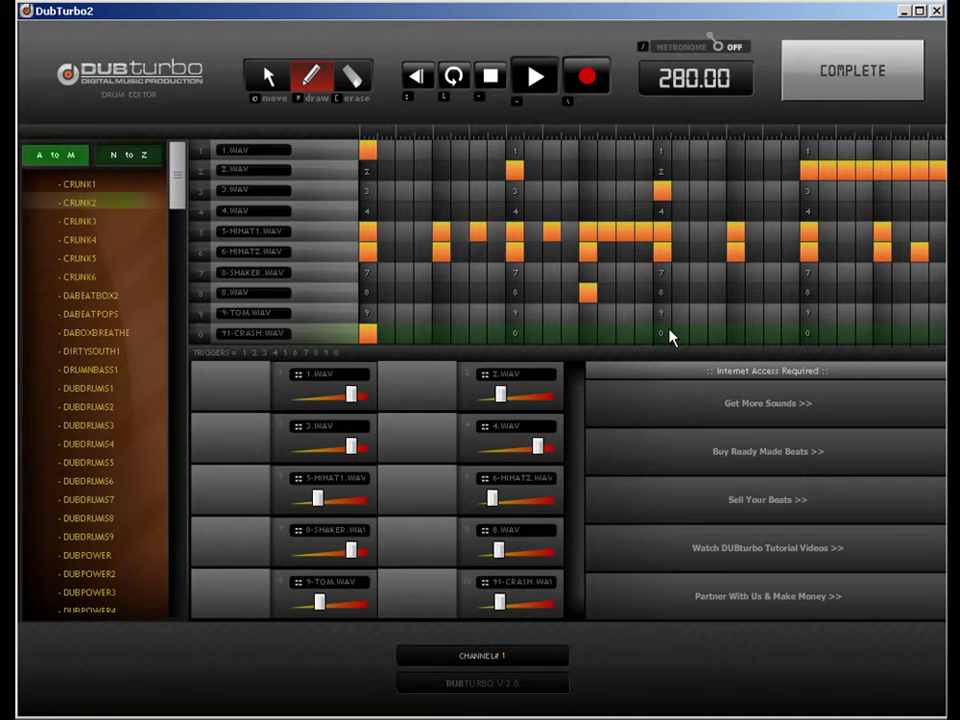
click(840, 92)
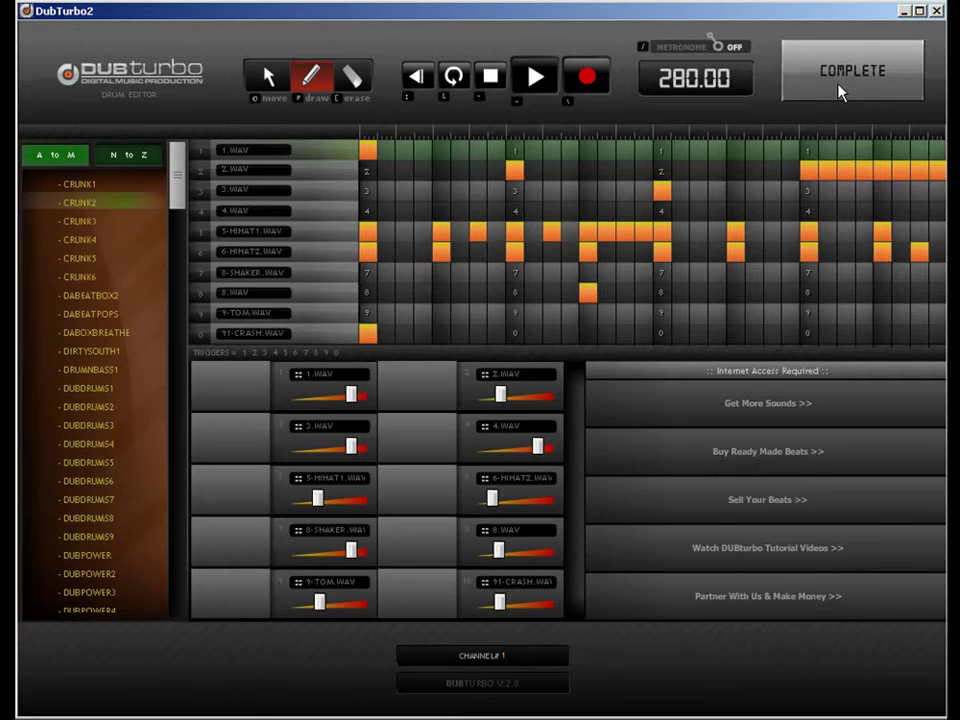
Step: Set the bar count to 8 and duplicate both DUBPOWER7 blocks into bars 5 to 8
click(732, 57)
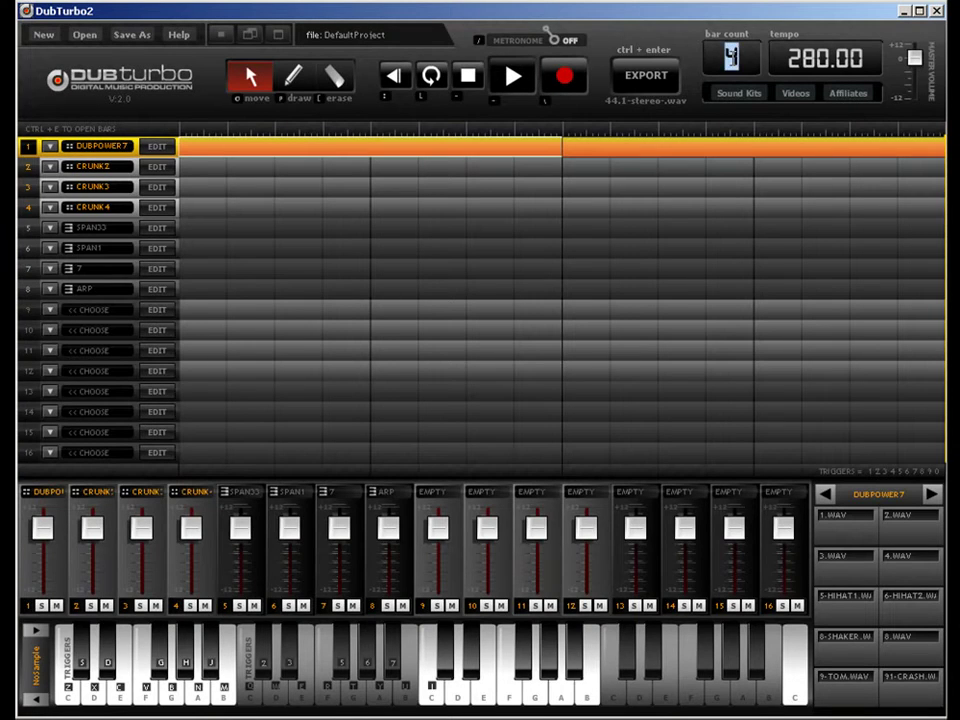
text(8)
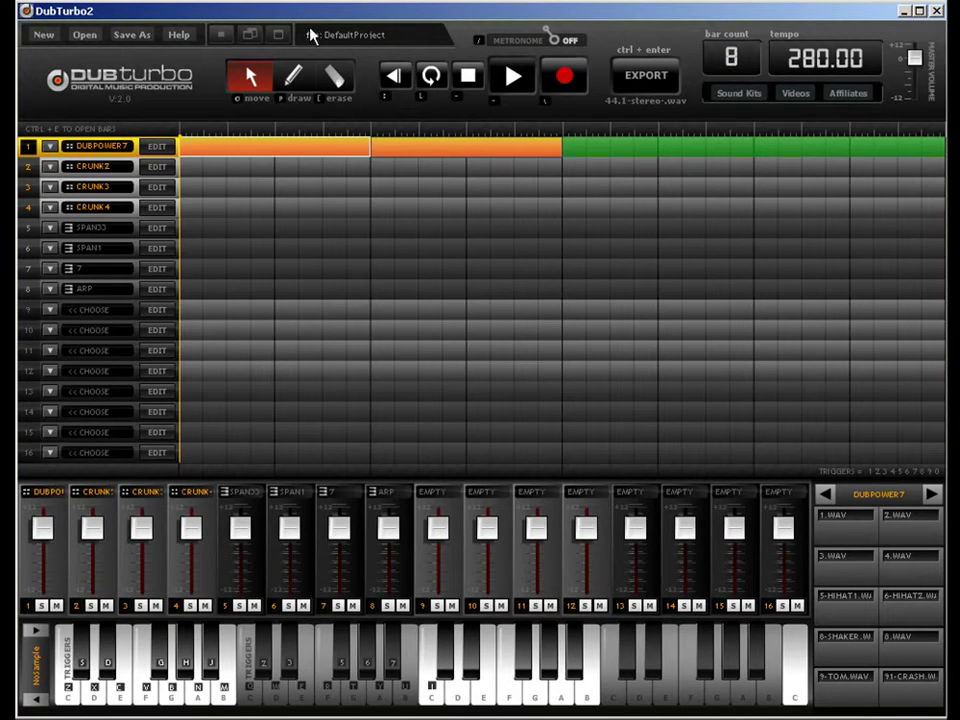
shift+click(412, 146)
drag(320, 146, 745, 174)
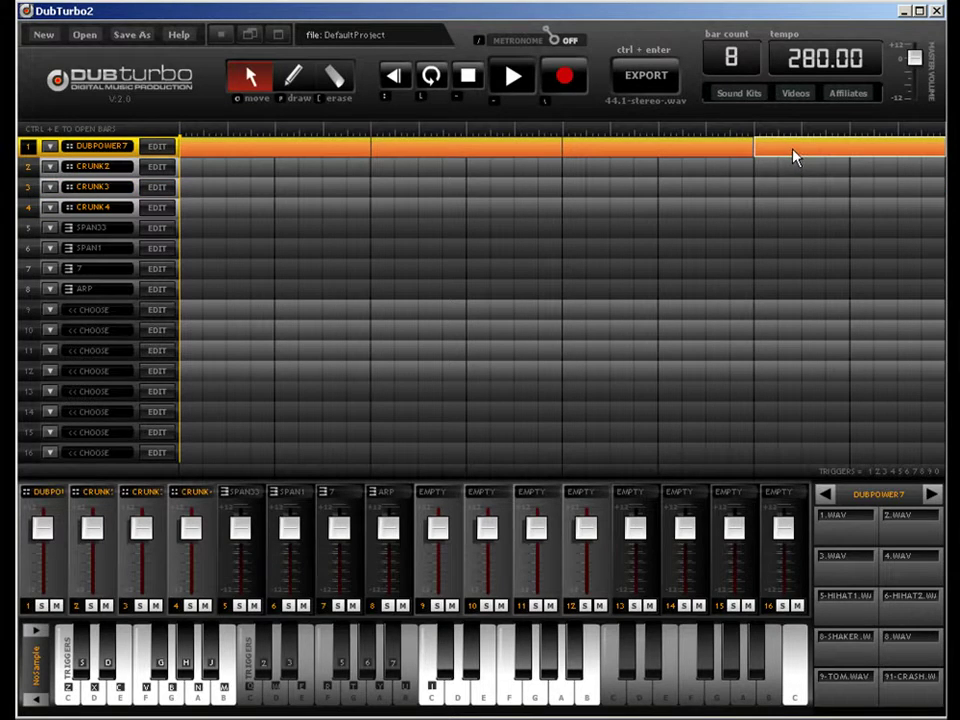
Step: Open the last DUBPOWER7 block for editing and add 3.WAV hits in columns 23 and 29
key(ctrl+e)
click(311, 79)
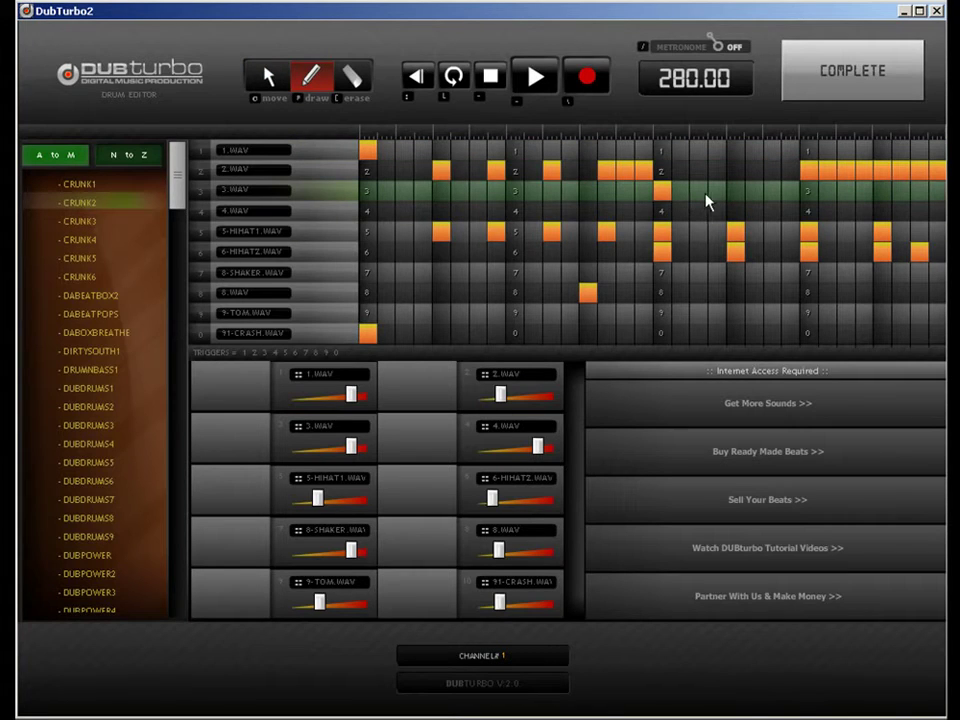
click(774, 194)
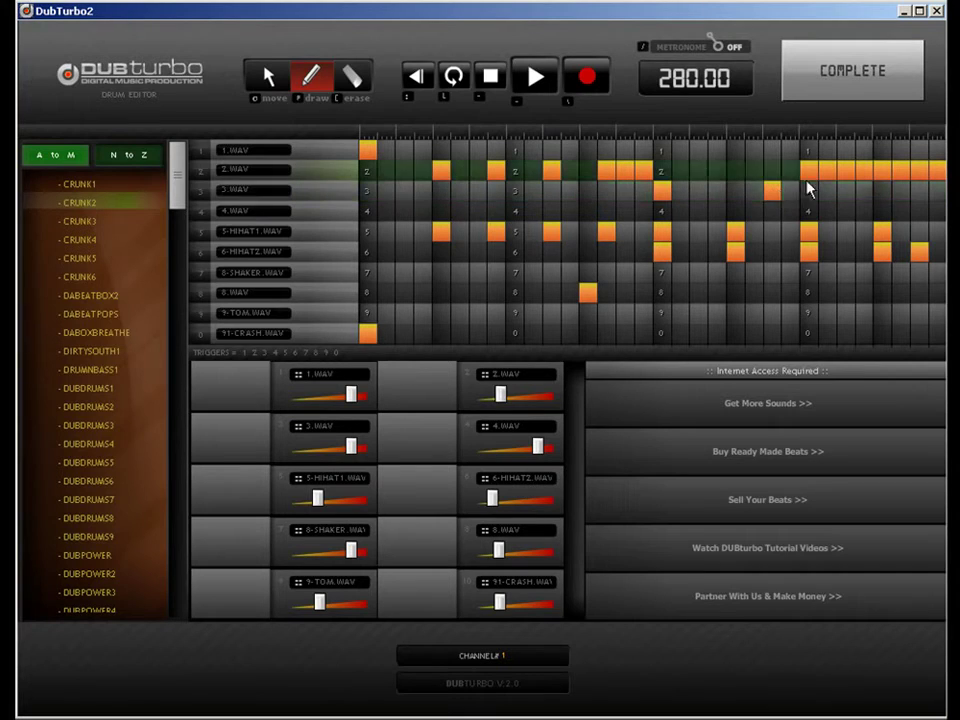
click(887, 195)
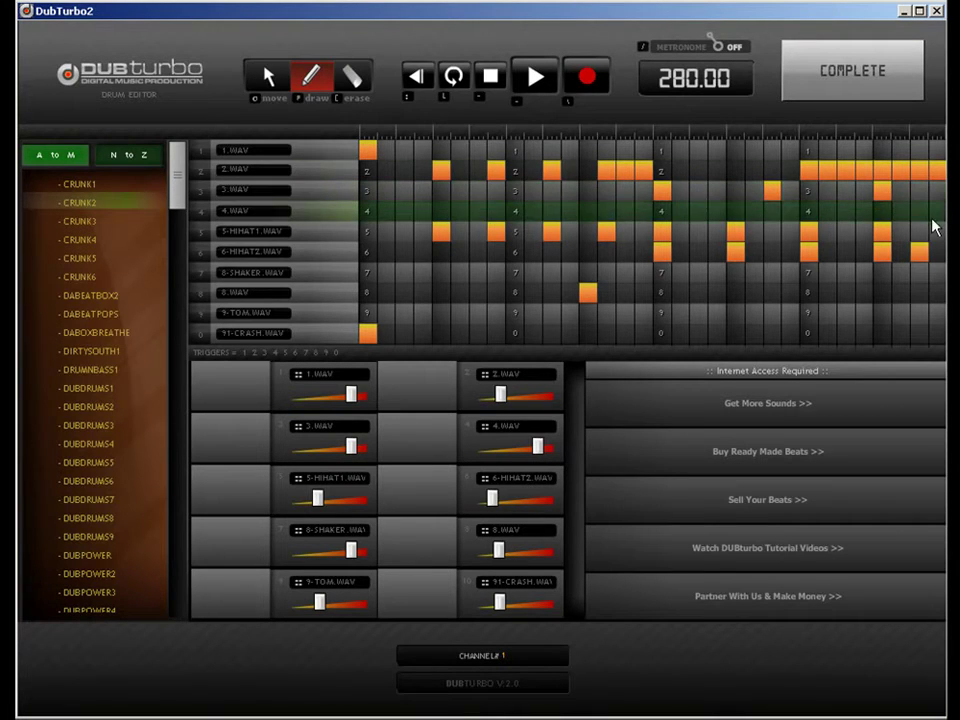
Step: Erase the 2.WAV hits in columns 26–28 and 30–31 plus all hi-hat hits from column 25 on, then complete the last DUBPOWER7 pattern
click(352, 76)
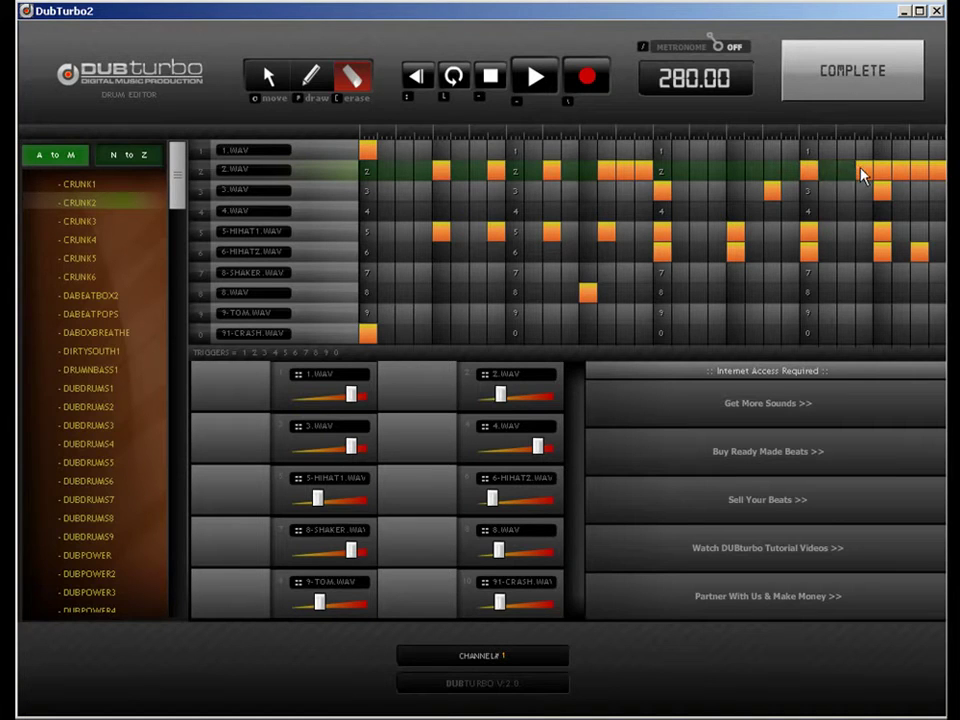
drag(866, 177, 917, 178)
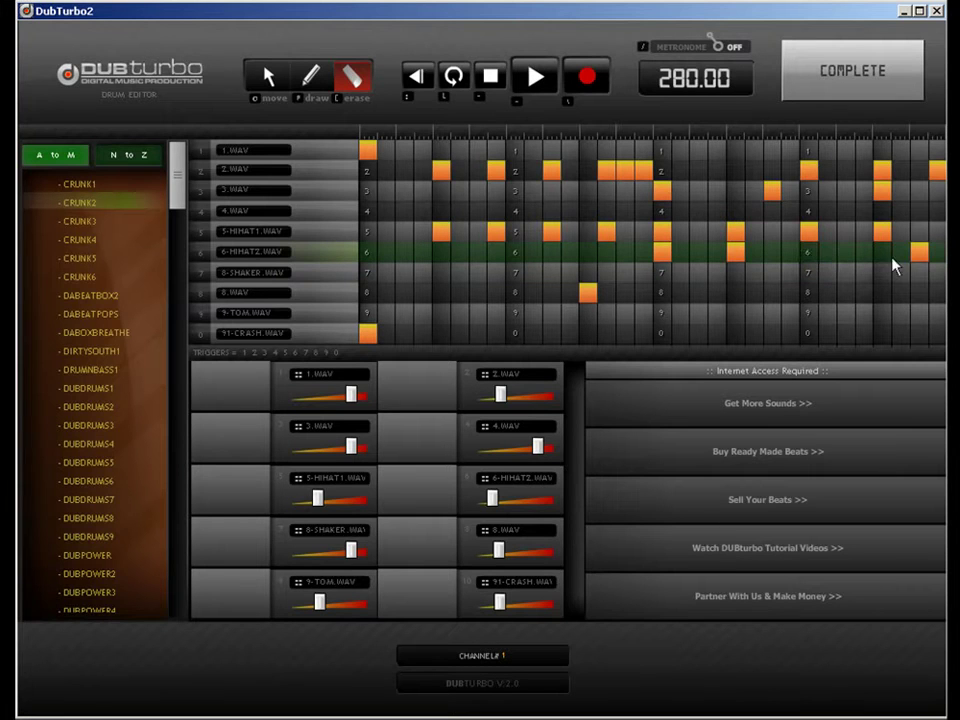
click(917, 256)
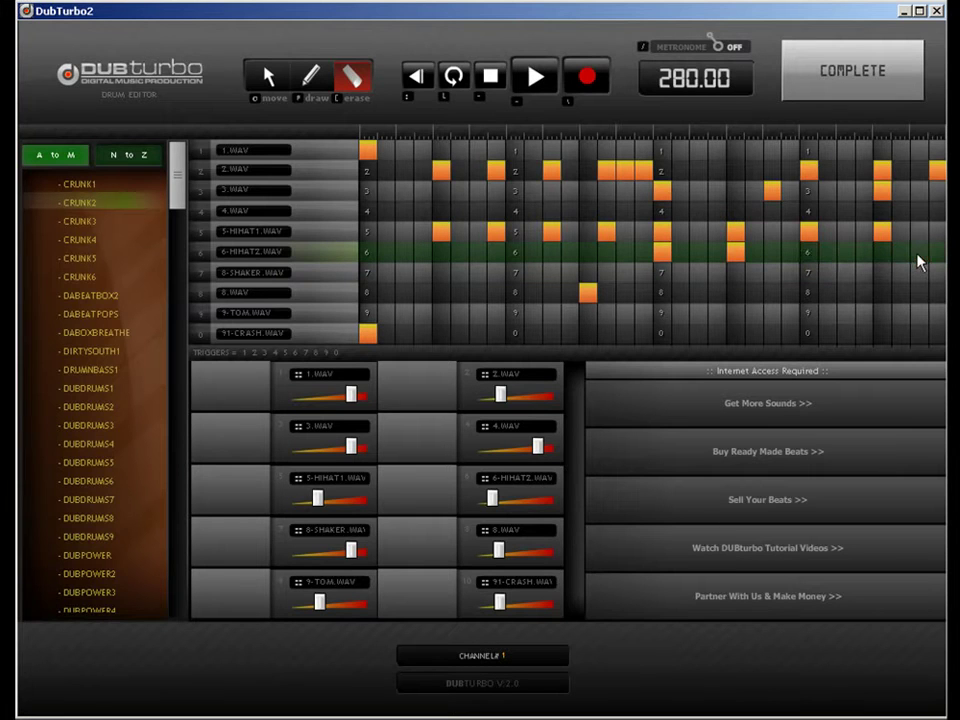
click(810, 234)
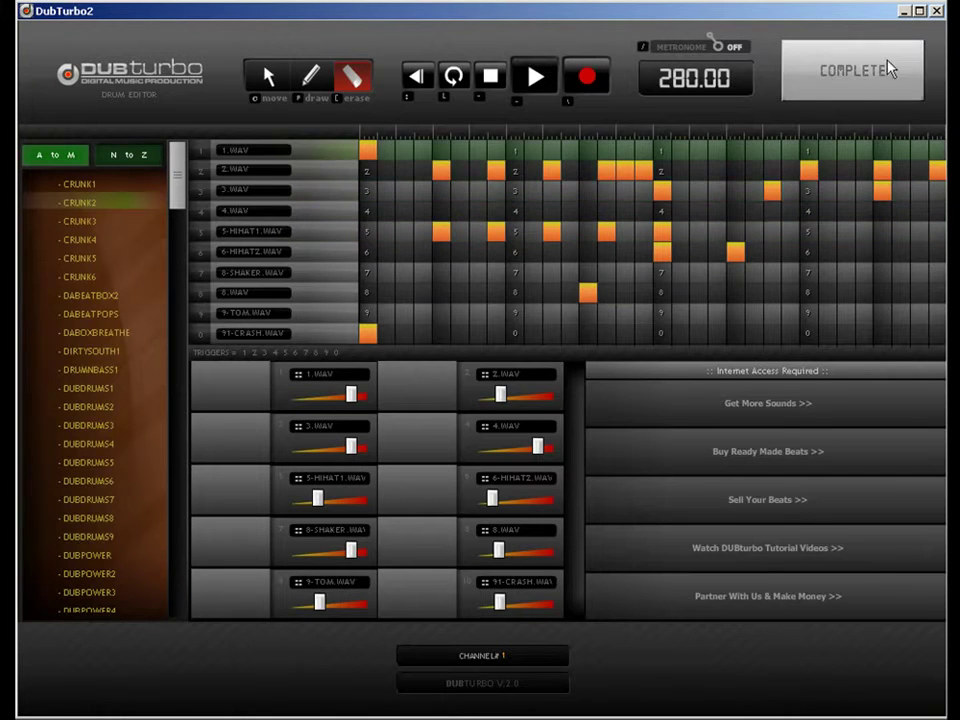
click(866, 76)
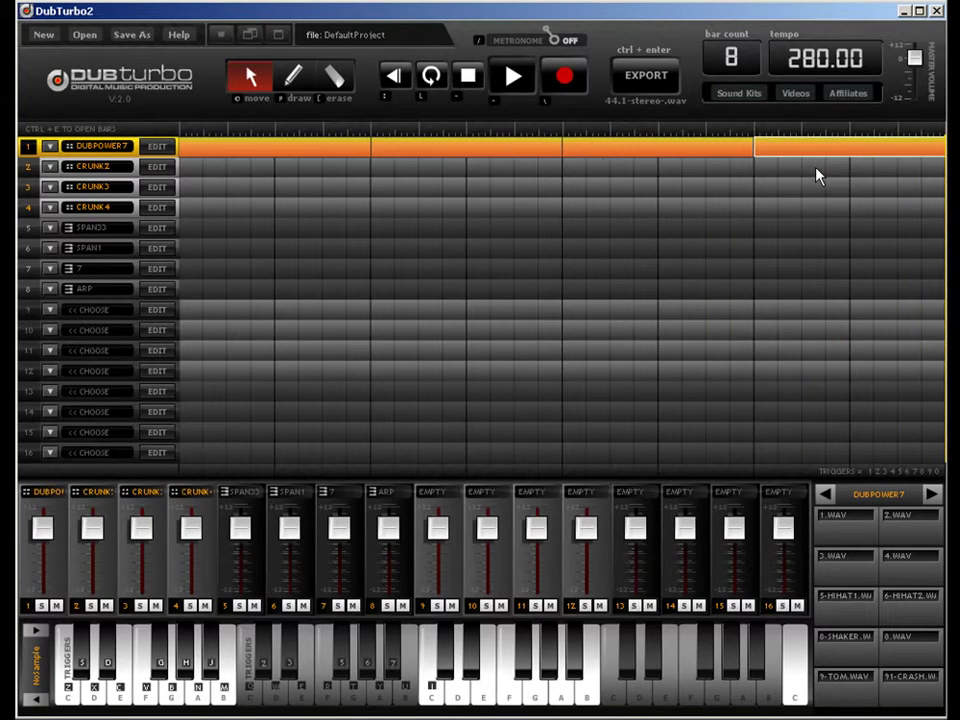
Step: Draw a block in bars 1 and 2 of channel 2 and load the ZZ-WUBTANG4 kit into that channel
click(296, 82)
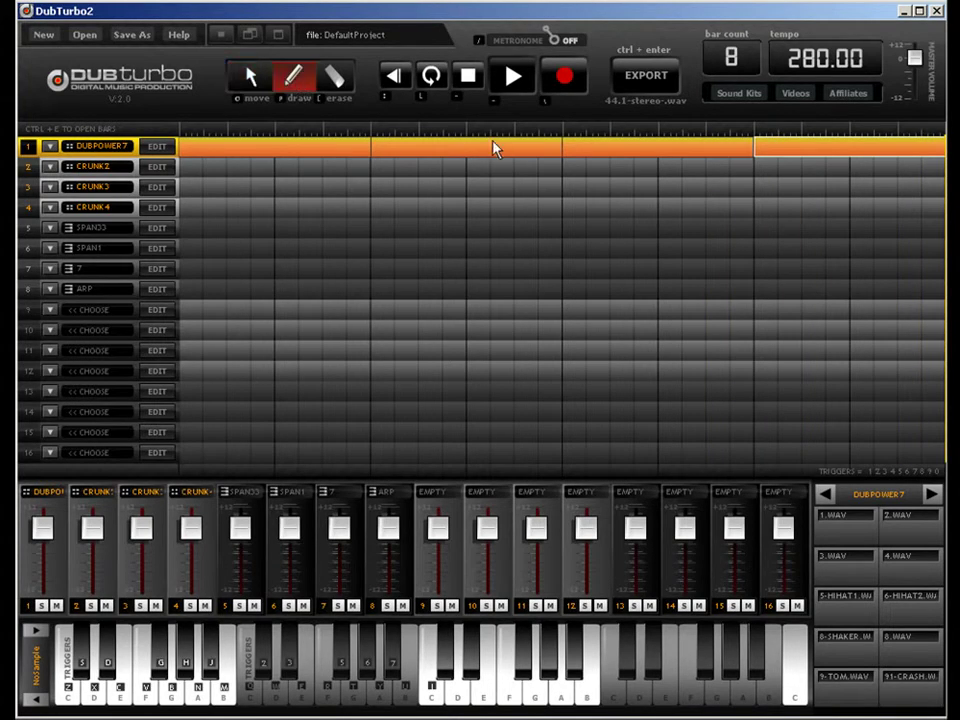
click(195, 171)
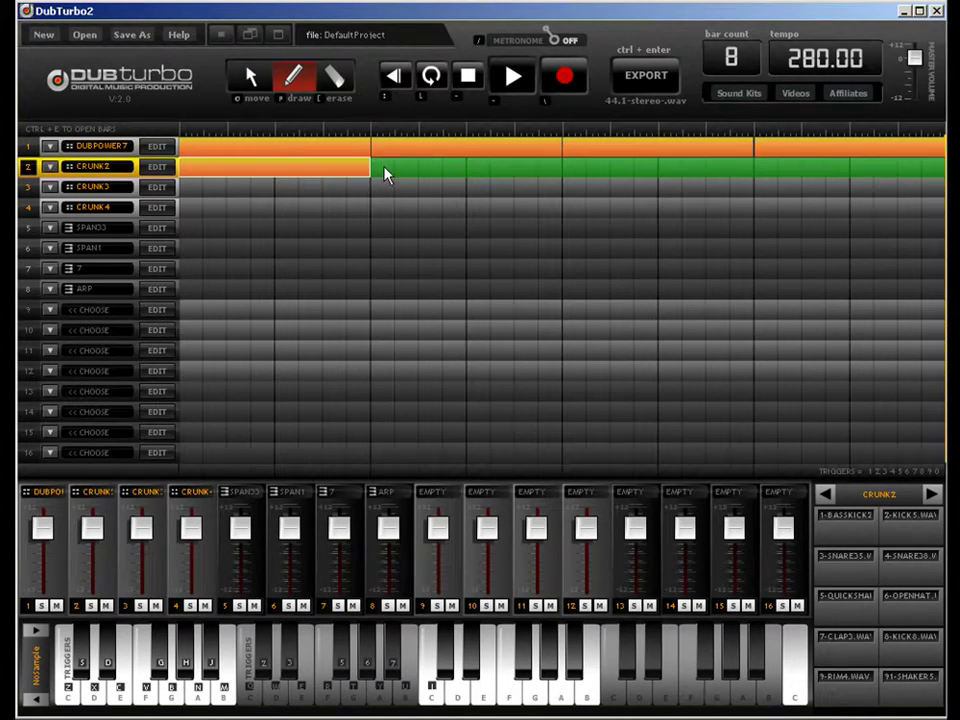
key(ctrl+e)
click(141, 160)
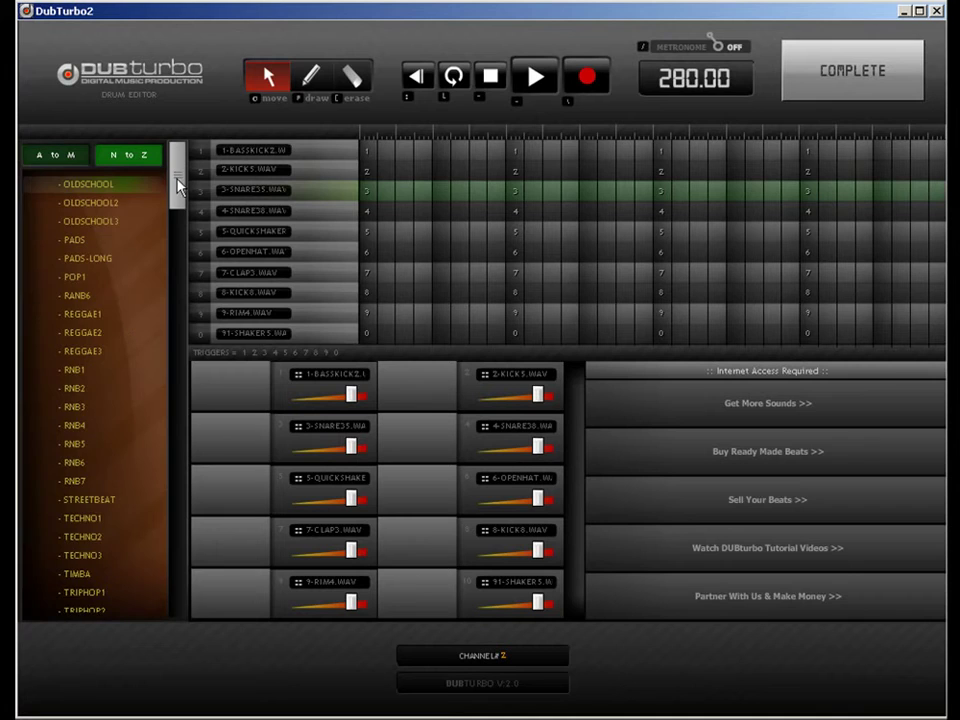
drag(180, 184, 204, 521)
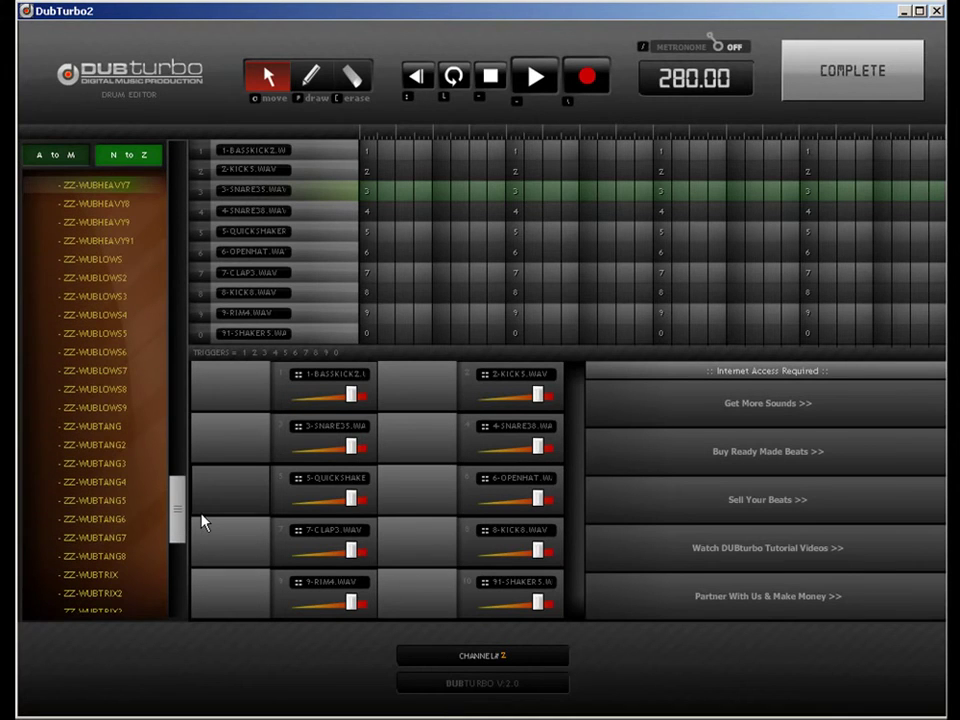
click(108, 484)
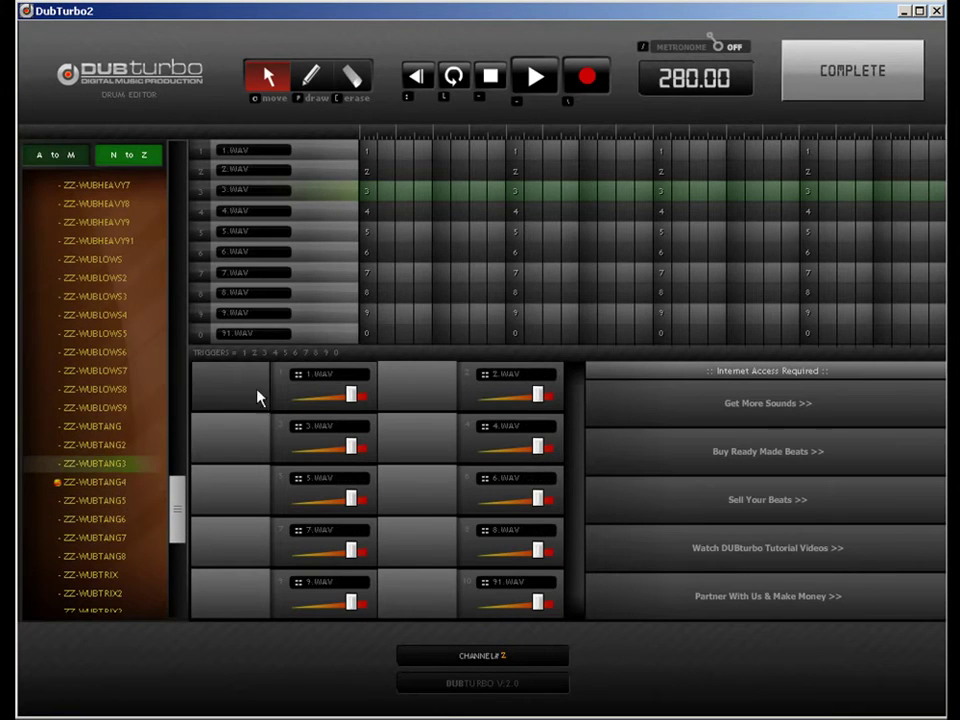
click(852, 70)
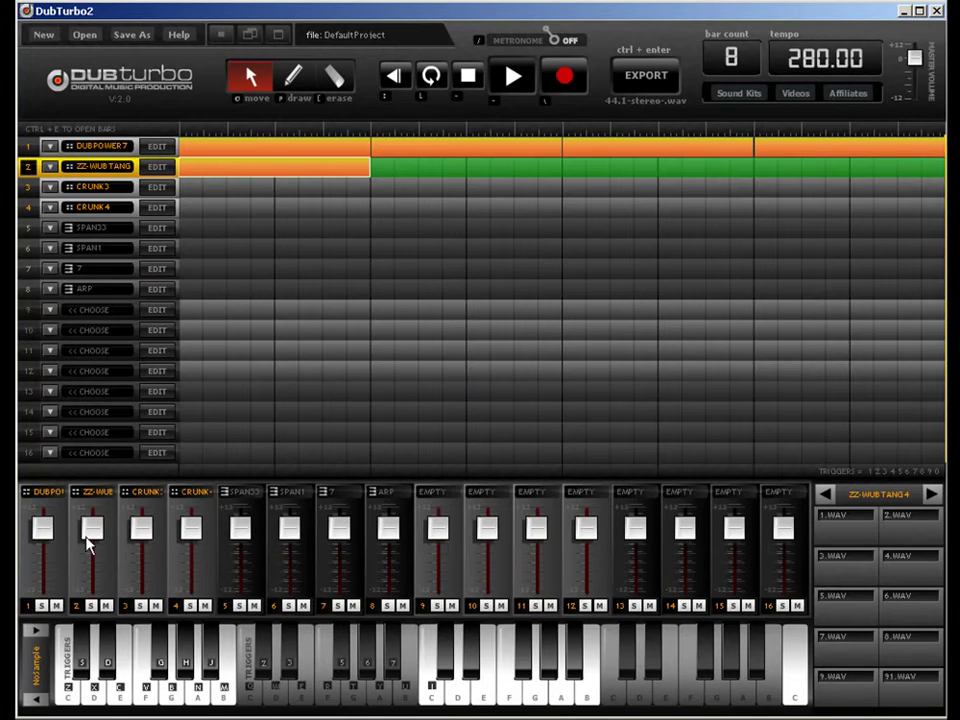
Step: Lower the channel 2 and channel 3 volumes and place a 1.WAV hit in column 1 of the first ZZ-WUBTANG4 block
drag(90, 540, 137, 563)
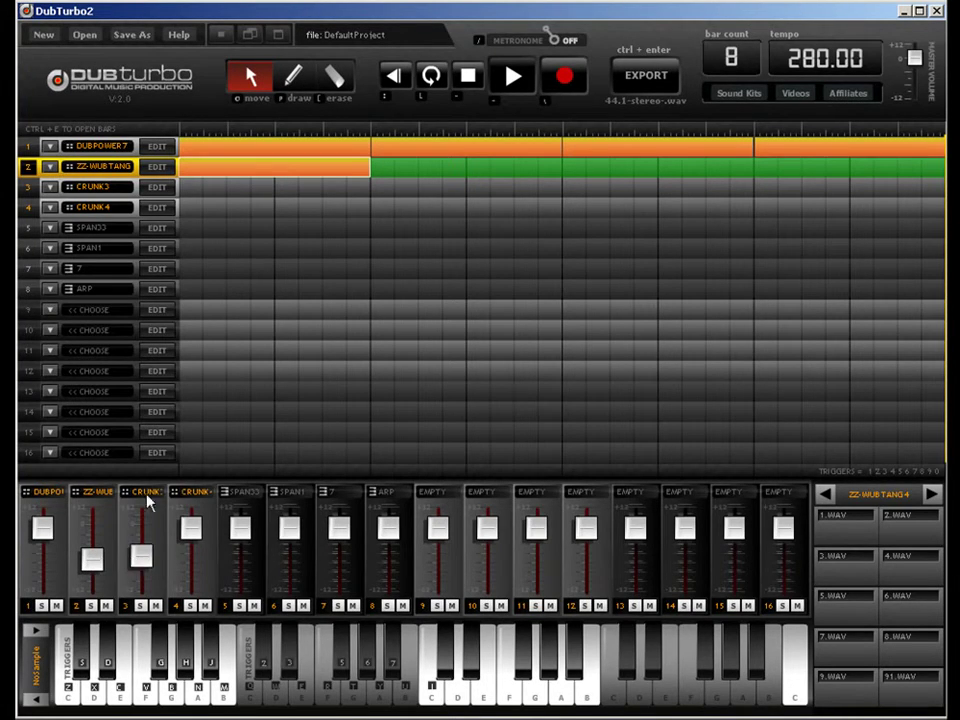
double_click(514, 163)
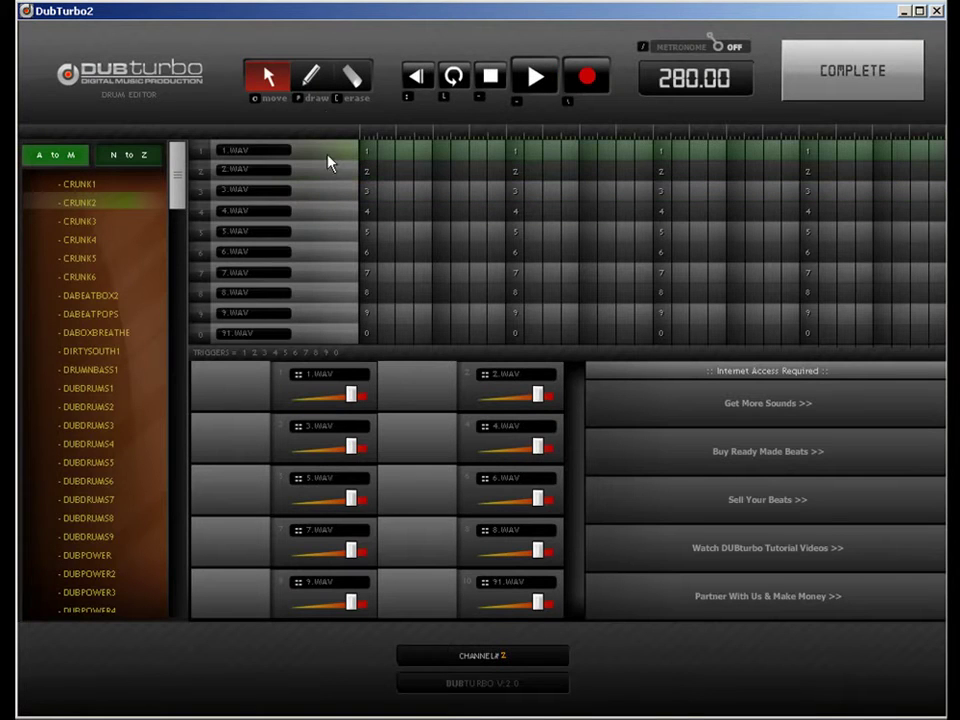
click(323, 80)
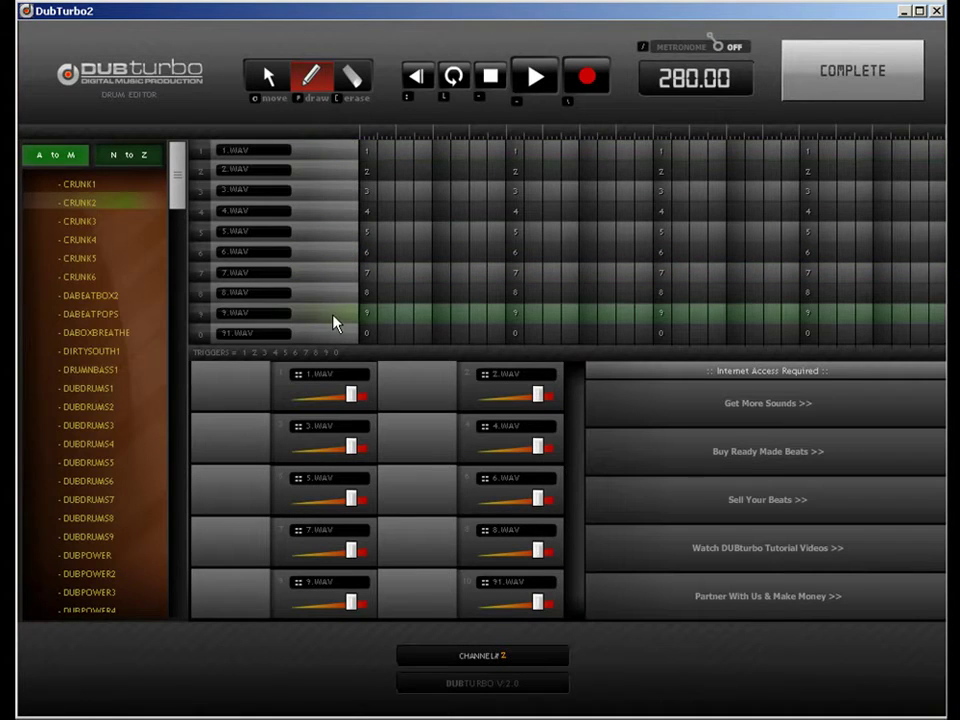
click(369, 152)
click(806, 92)
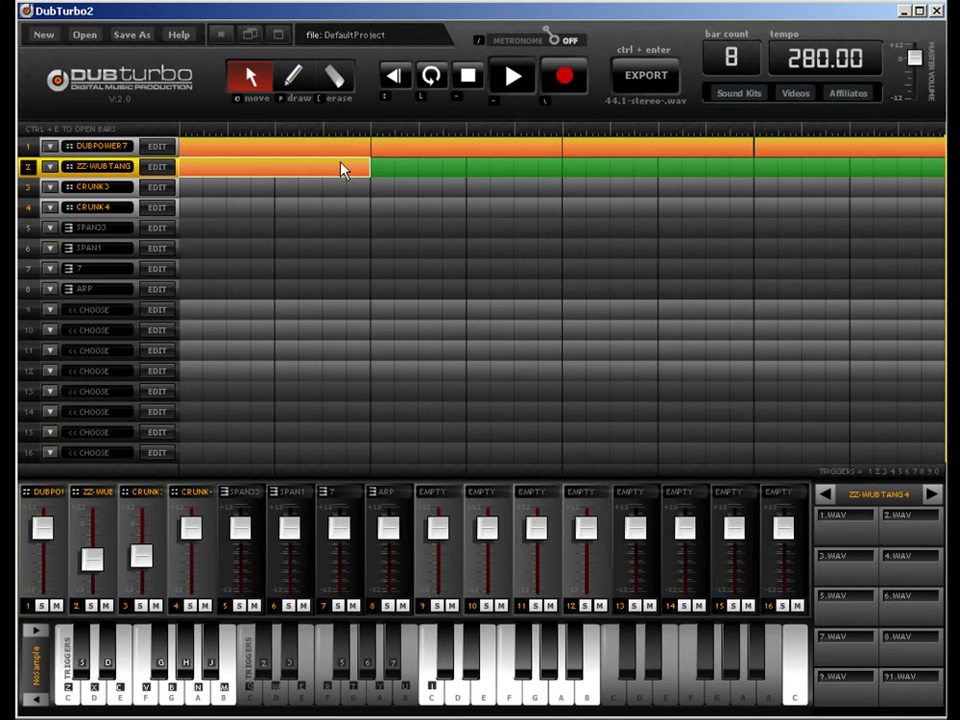
Step: Duplicate the ZZ-WUBTANG4 block into bars 3 to 6, moving the copied column 1 hit from 1.WAV to 2.WAV
drag(340, 170, 482, 167)
double_click(499, 167)
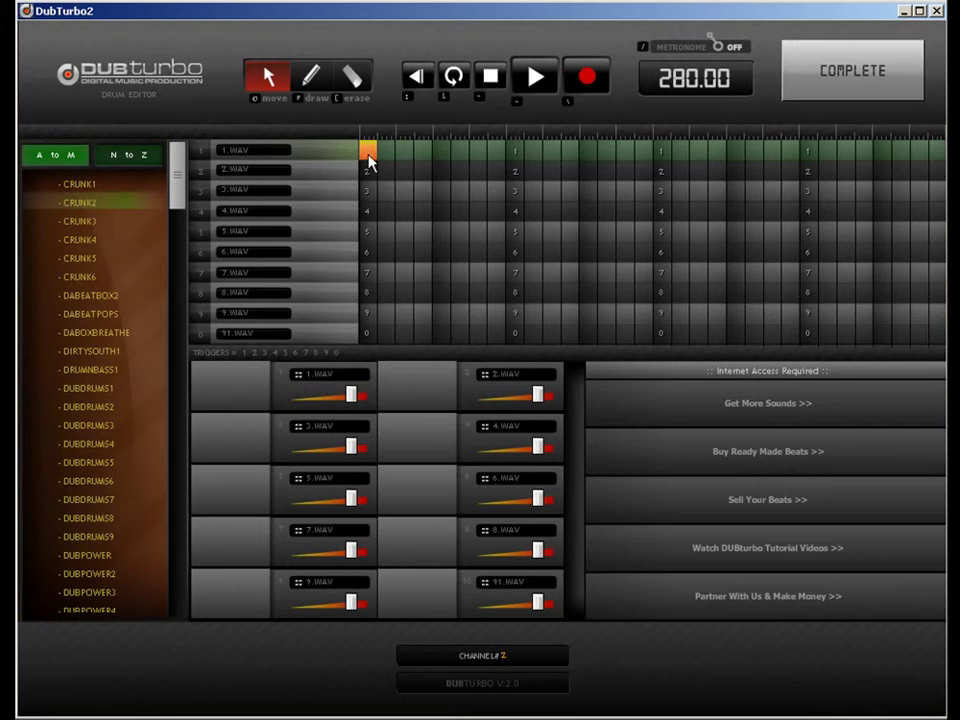
click(838, 86)
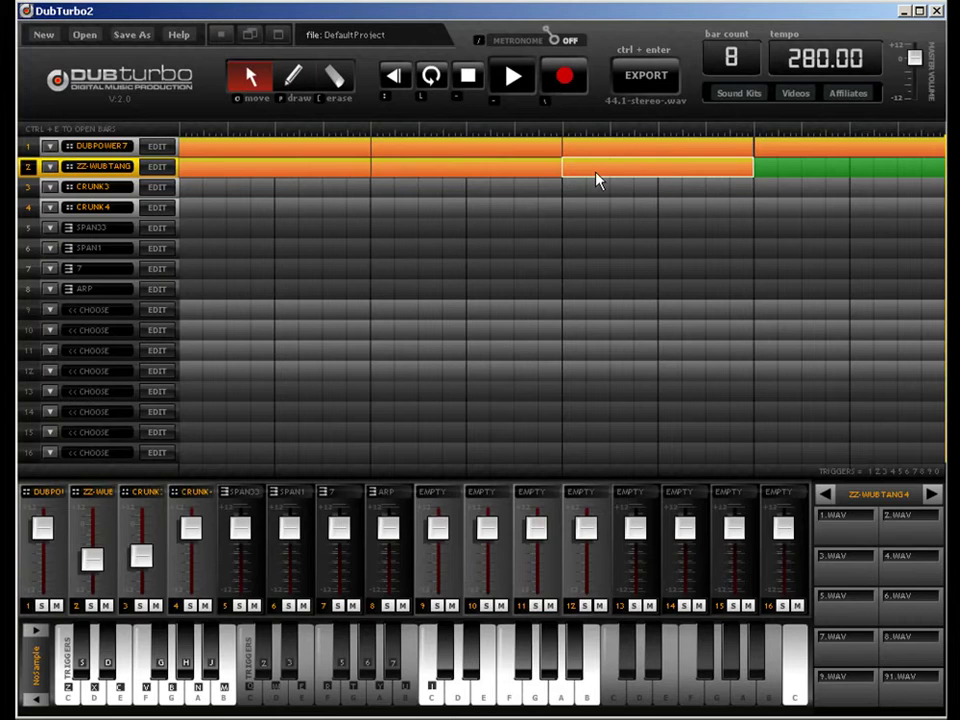
double_click(596, 174)
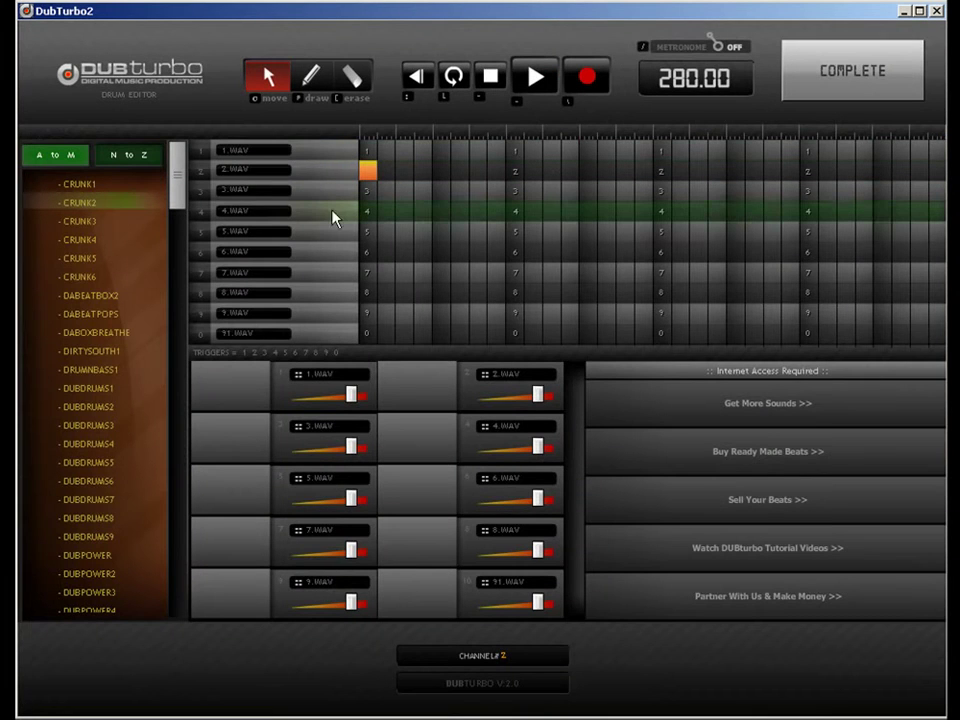
click(812, 92)
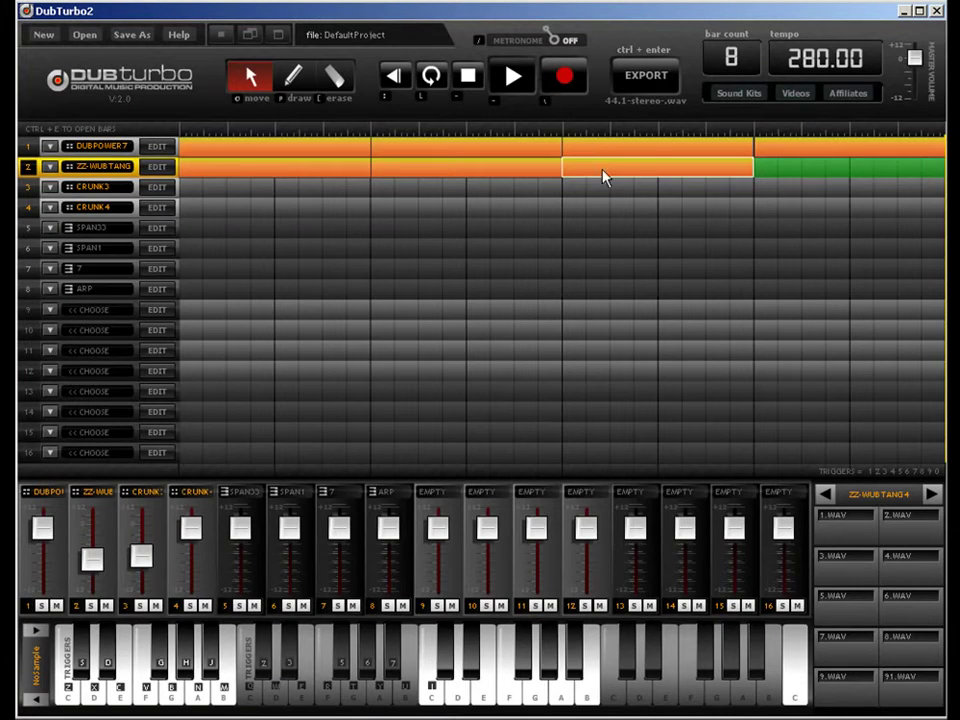
Step: Duplicate the ZZ-WUBTANG4 block into bars 7 and 8 and move its column 1 hit to 9.WAV
click(808, 180)
double_click(790, 177)
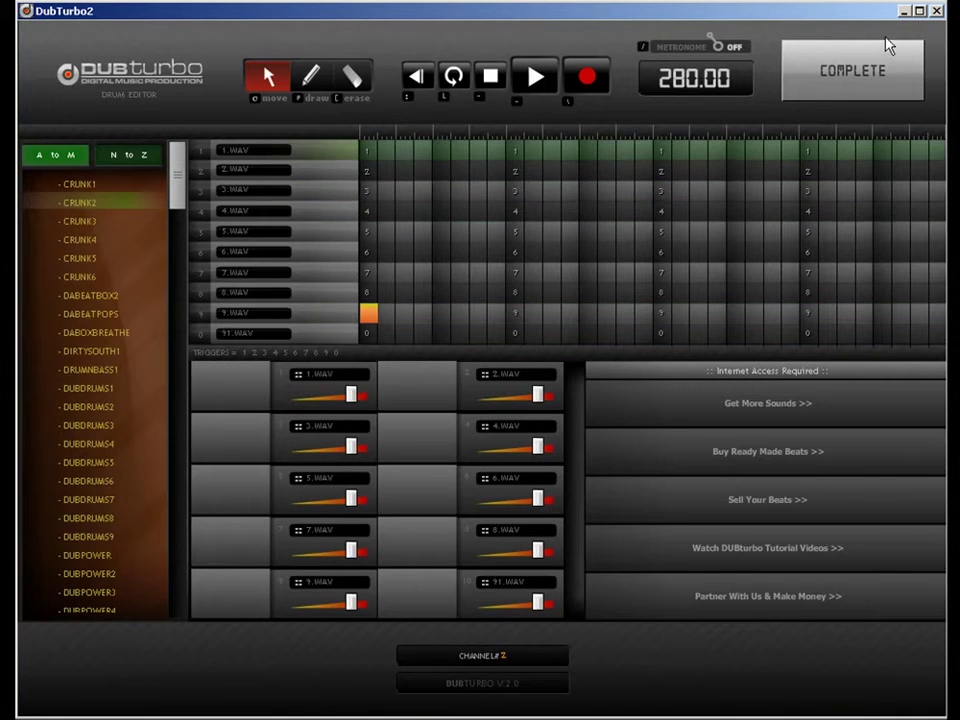
click(858, 70)
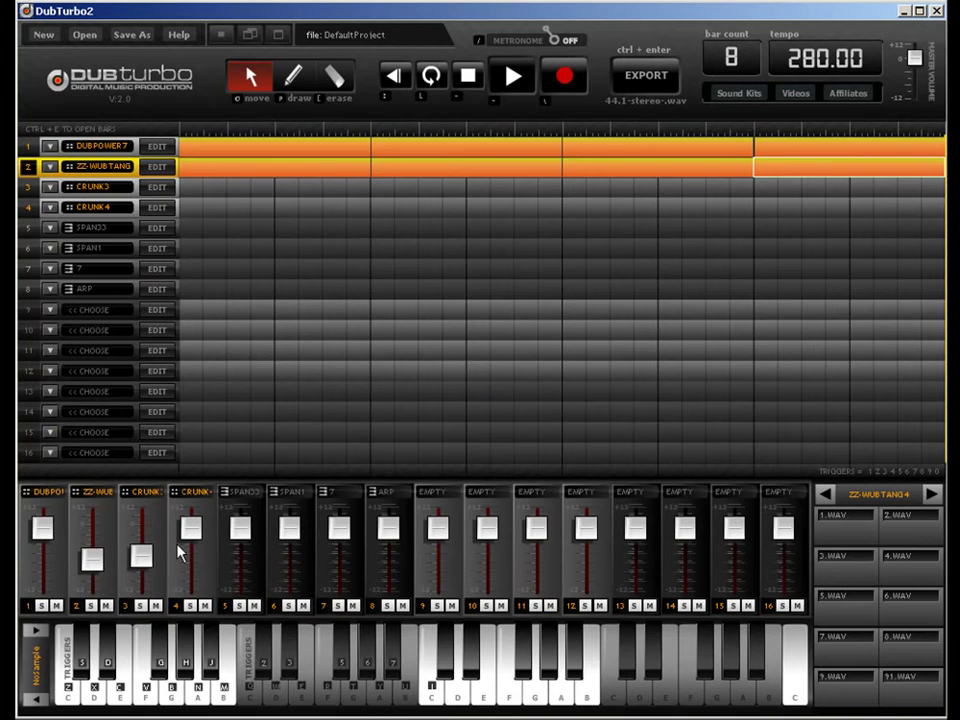
Step: Play the beat, raise the DUBPOWER7 channel volume and erase the ZZ-WUBTANG4 block in bars 7 and 8
key(space)
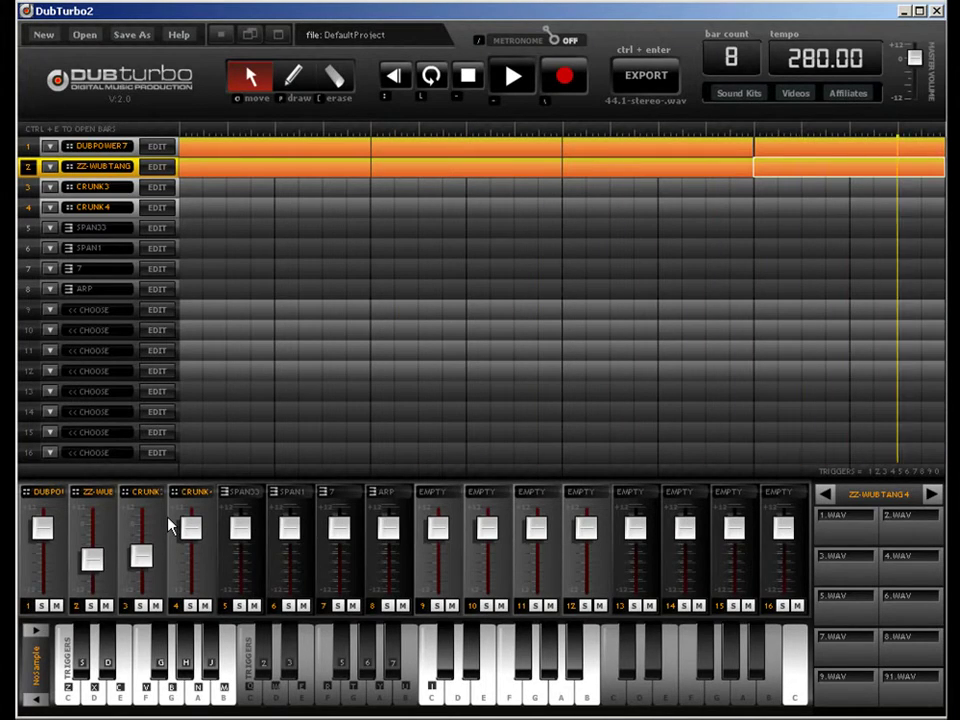
drag(43, 530, 43, 519)
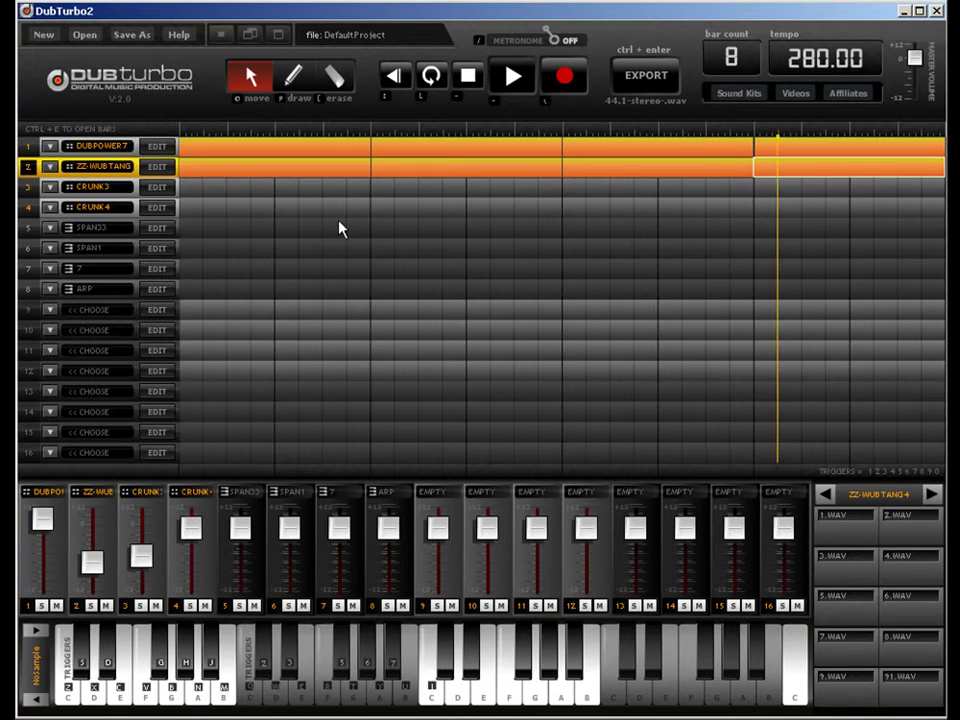
click(333, 79)
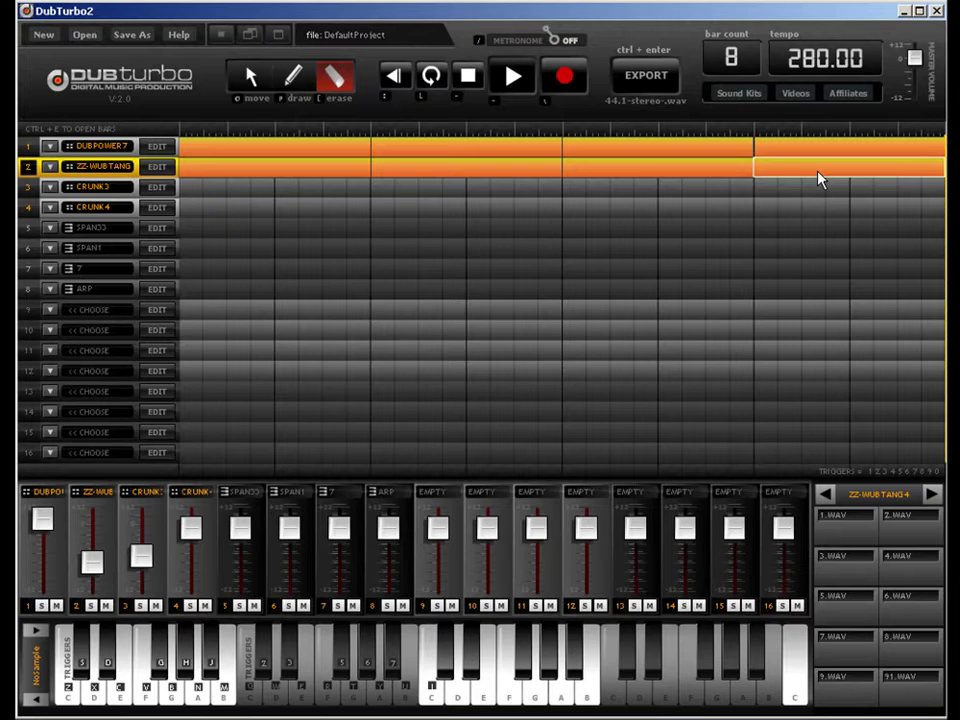
click(819, 178)
Step: Draw a block in bars 7 and 8 of channel 3 and load the ZZ-WUBLOWS3 kit into that channel
click(292, 80)
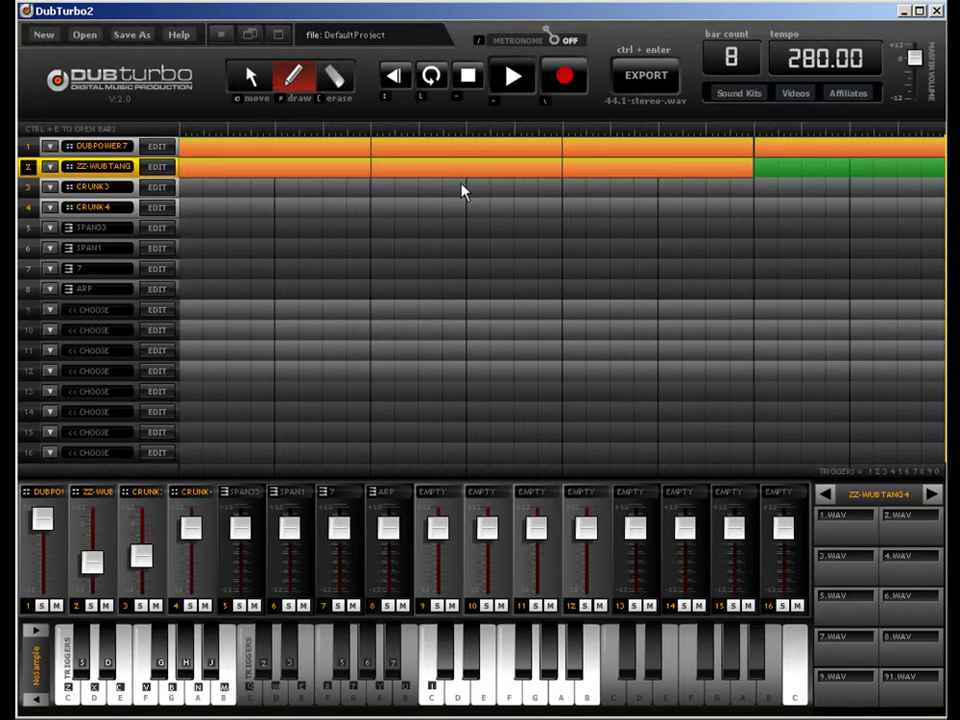
click(776, 193)
click(880, 190)
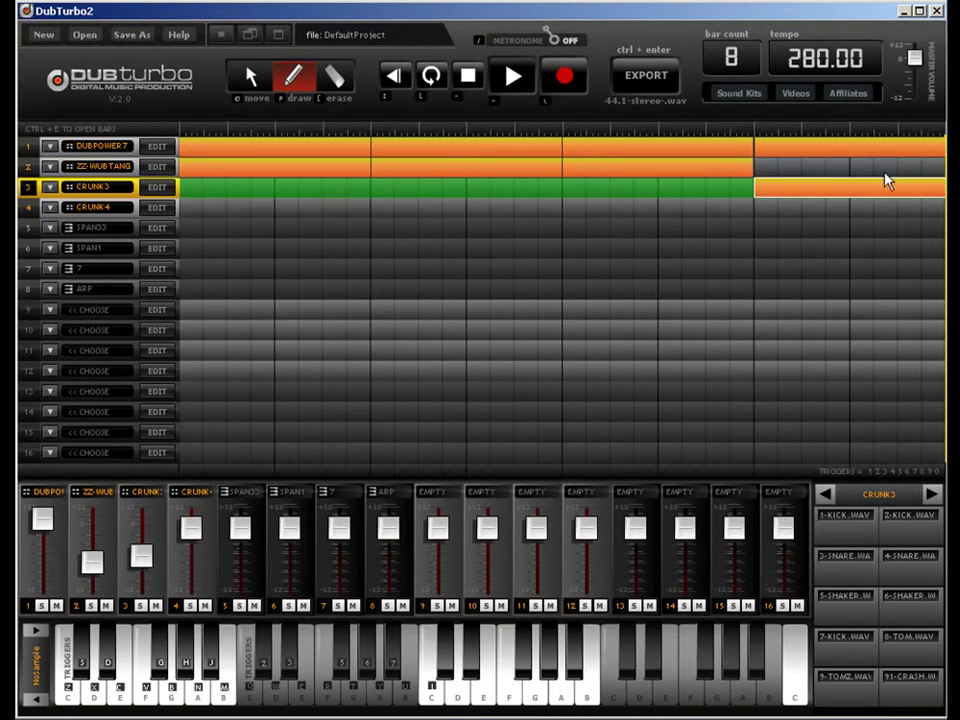
click(158, 188)
click(143, 162)
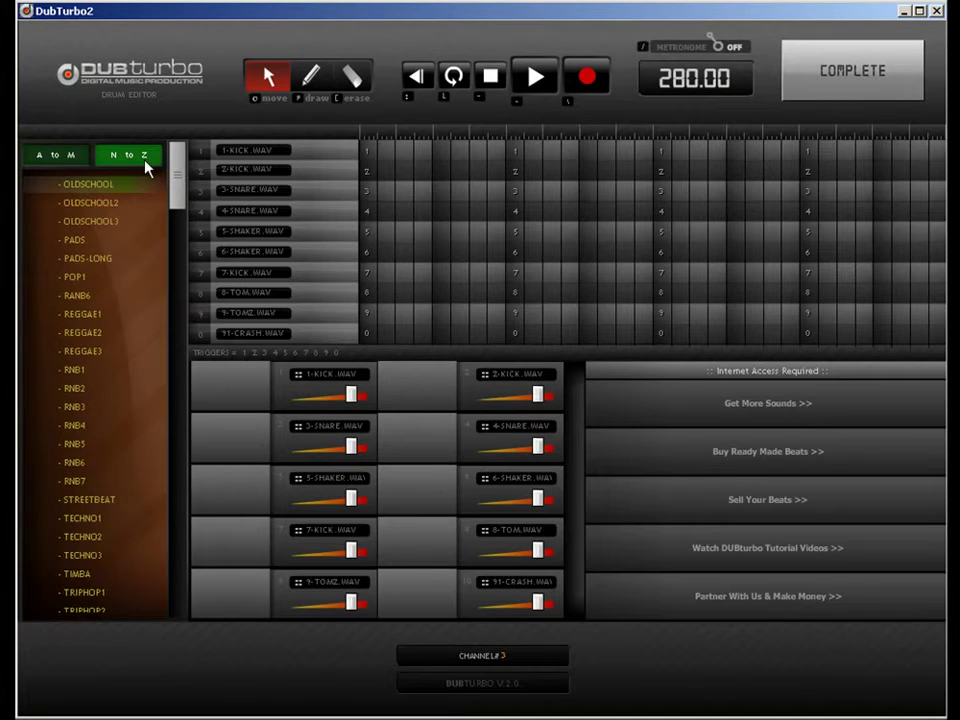
drag(176, 175, 176, 499)
click(144, 516)
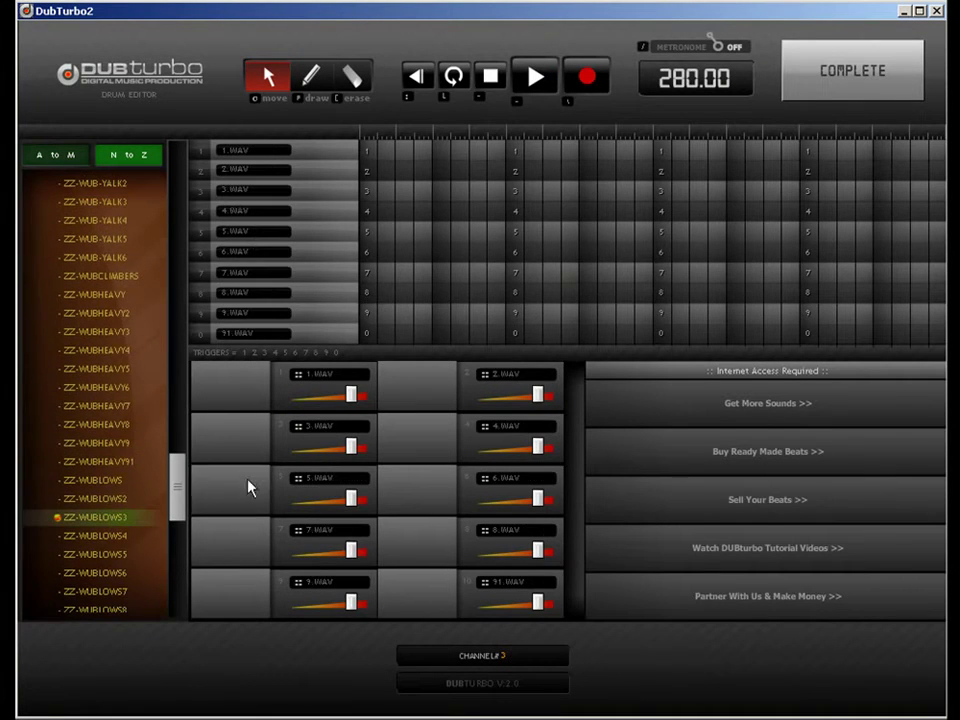
Step: Place a 5.WAV hit in column 1 of the ZZ-WUBLOWS3 block, complete it and play the beat
click(310, 76)
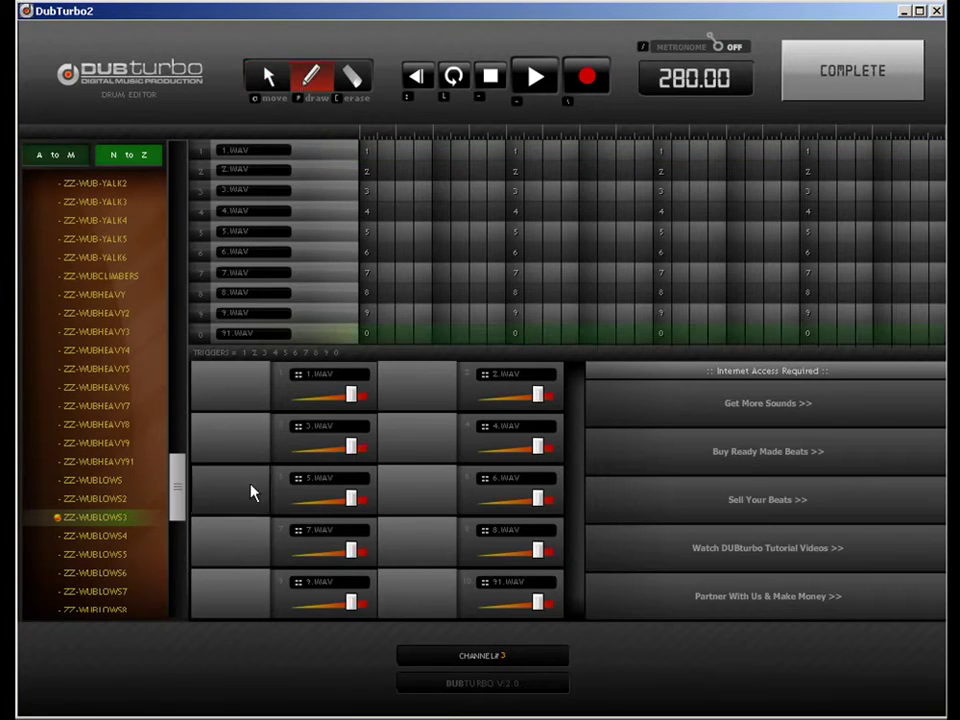
click(369, 232)
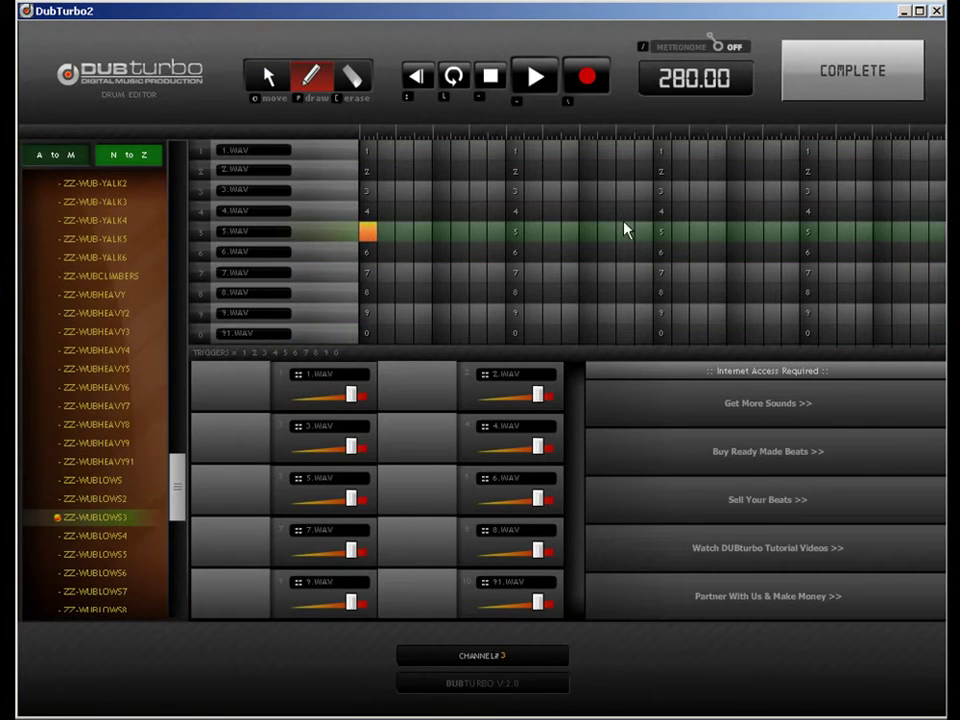
click(855, 86)
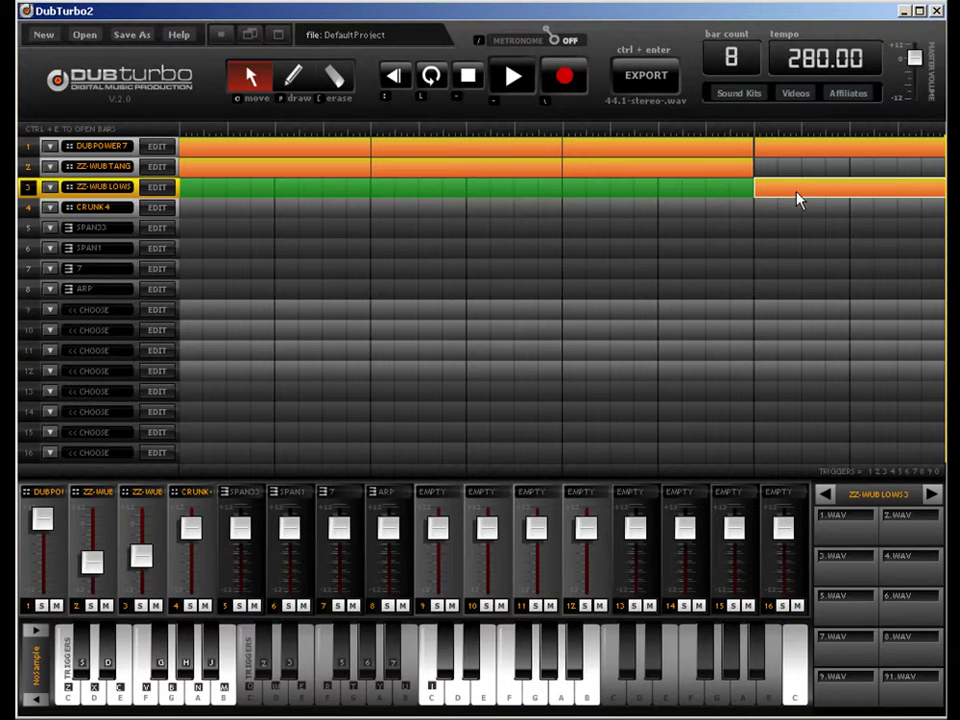
key(space)
Step: Erase all drum hits from column 17 onward in the DUBPOWER7 block in bars 7 and 8
click(809, 154)
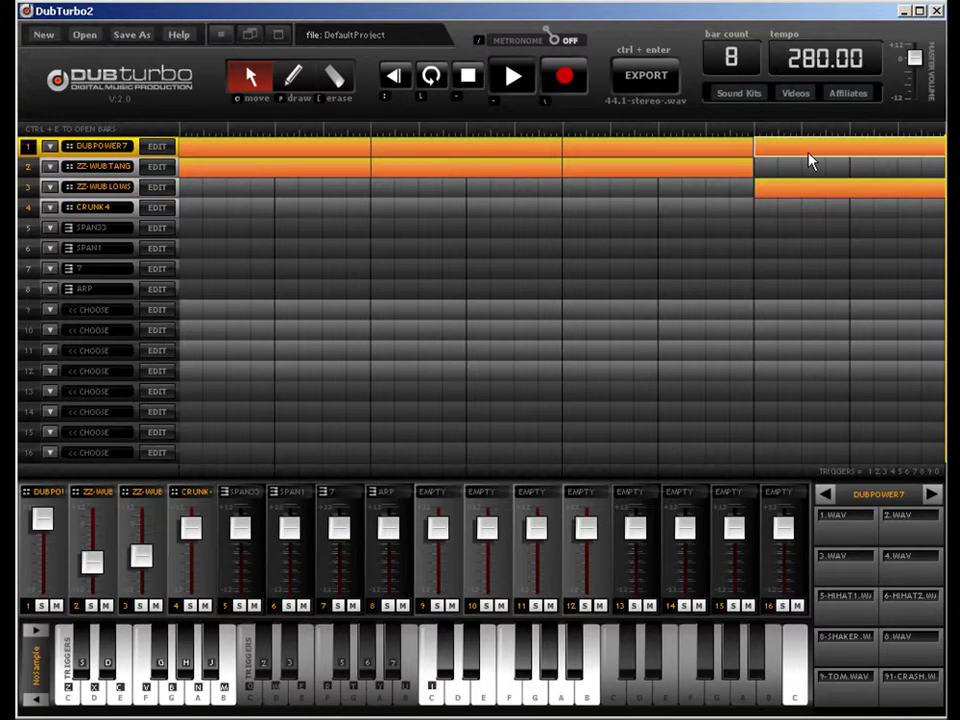
key(ctrl+e)
click(351, 76)
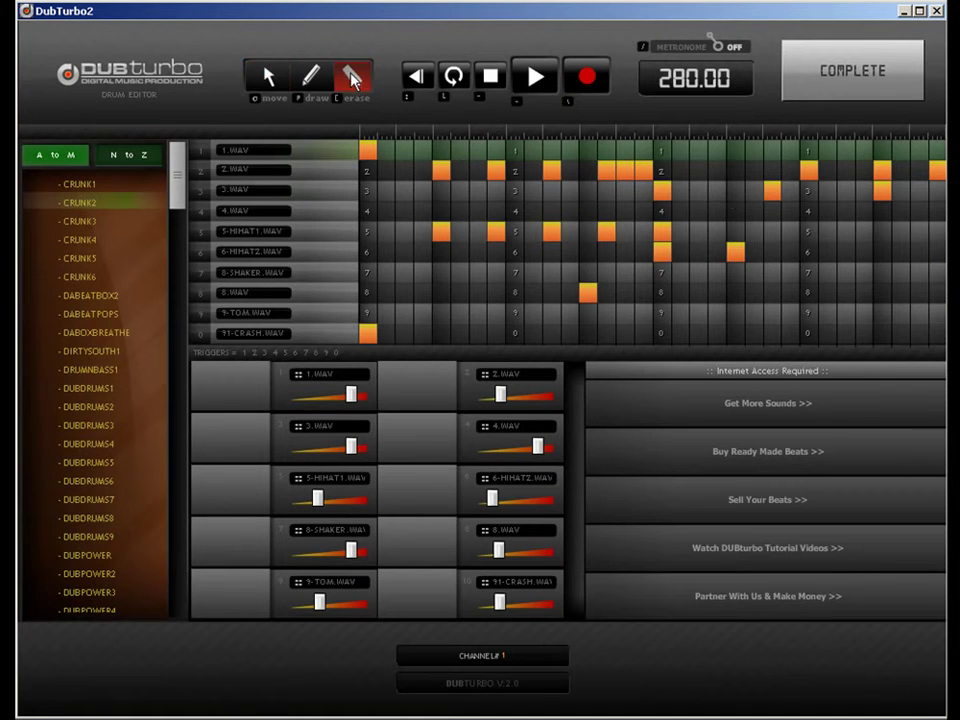
click(663, 192)
click(664, 232)
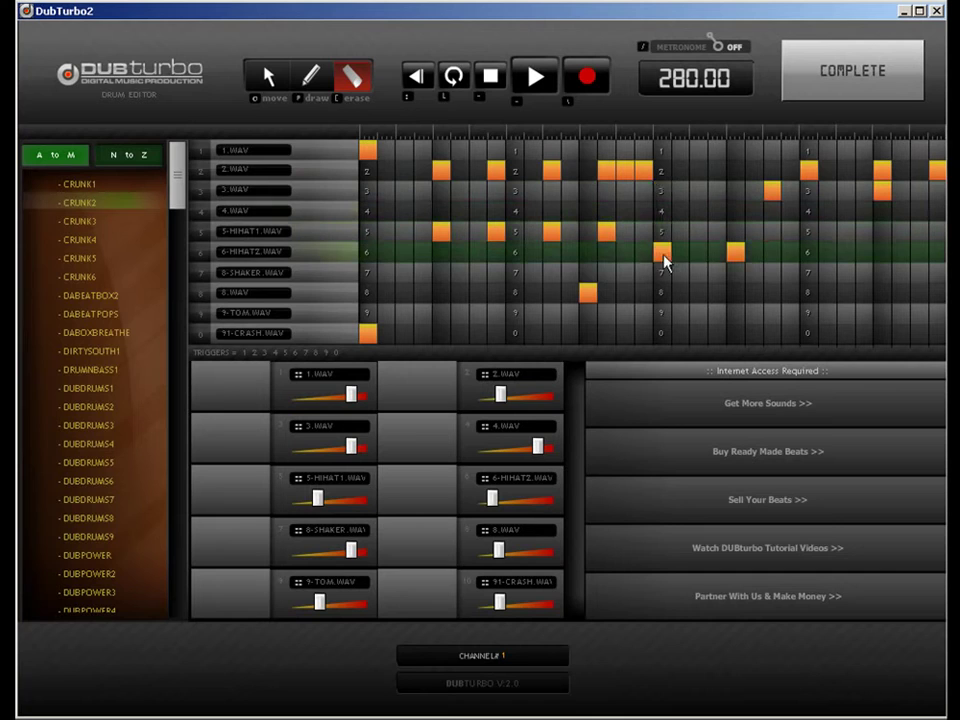
click(767, 195)
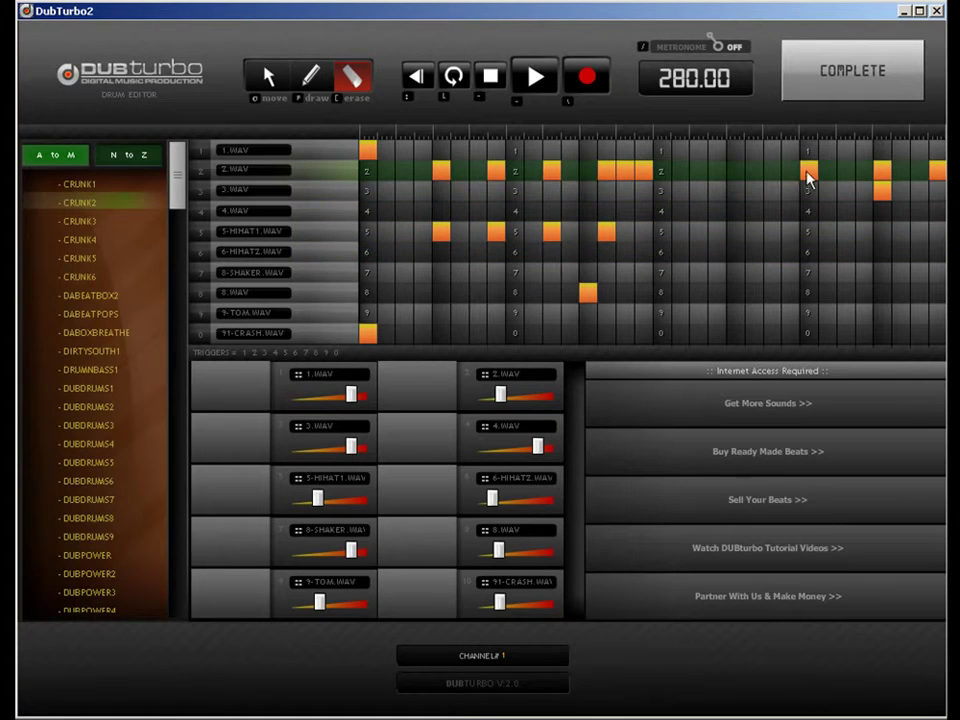
click(882, 189)
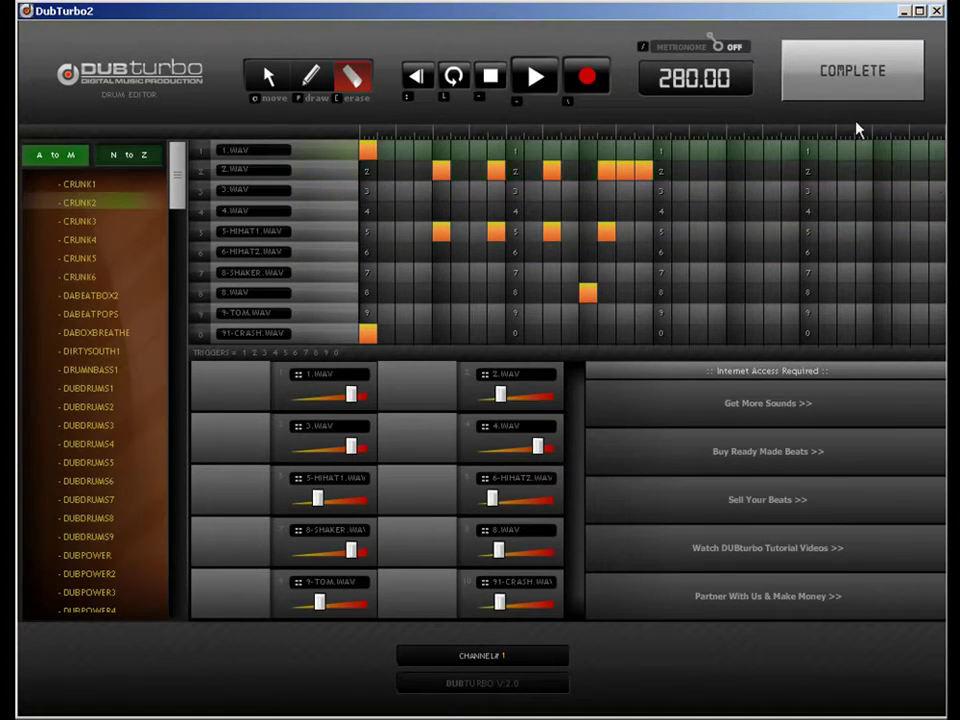
key(ctrl+e)
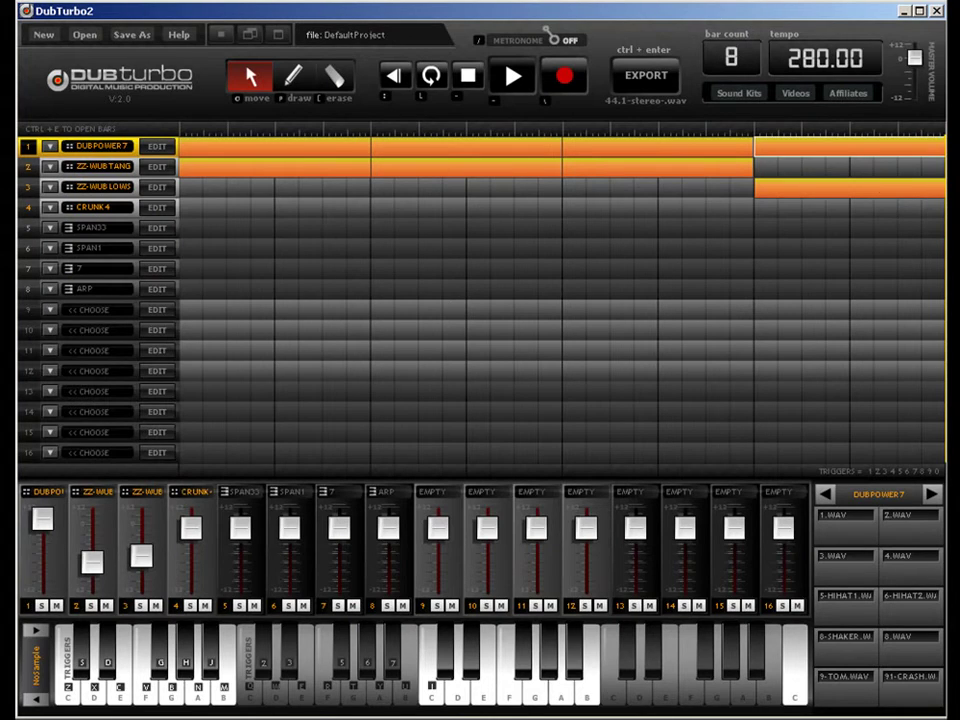
Step: Replace the 5.WAV hit in the ZZ-WUBLOWS3 block with a 6.WAV hit in column 1 and complete the edit
click(896, 188)
key(ctrl+e)
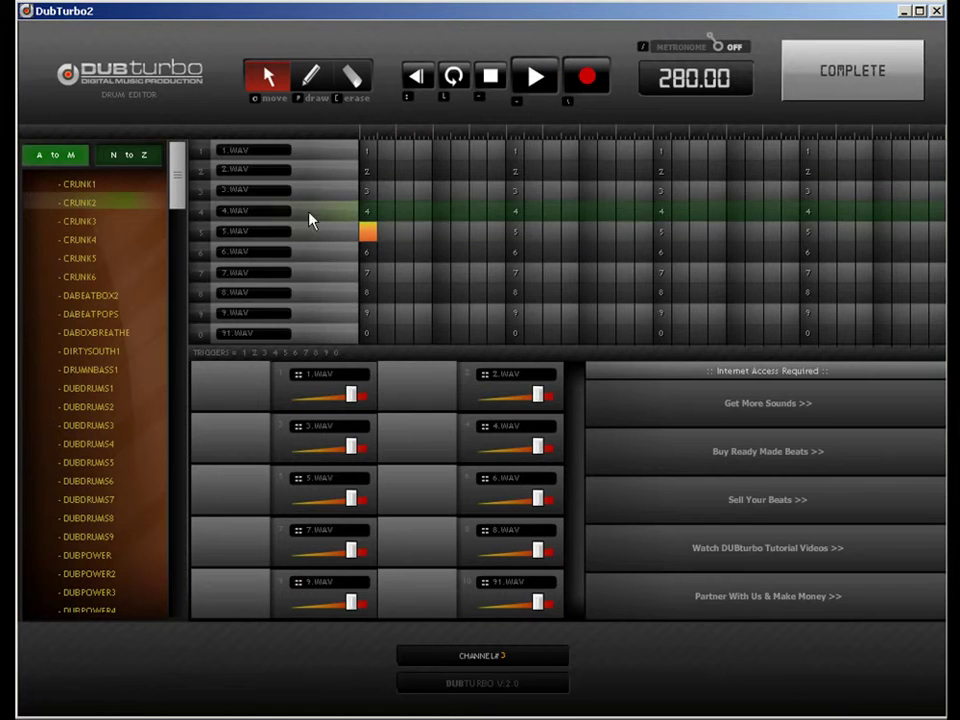
click(350, 76)
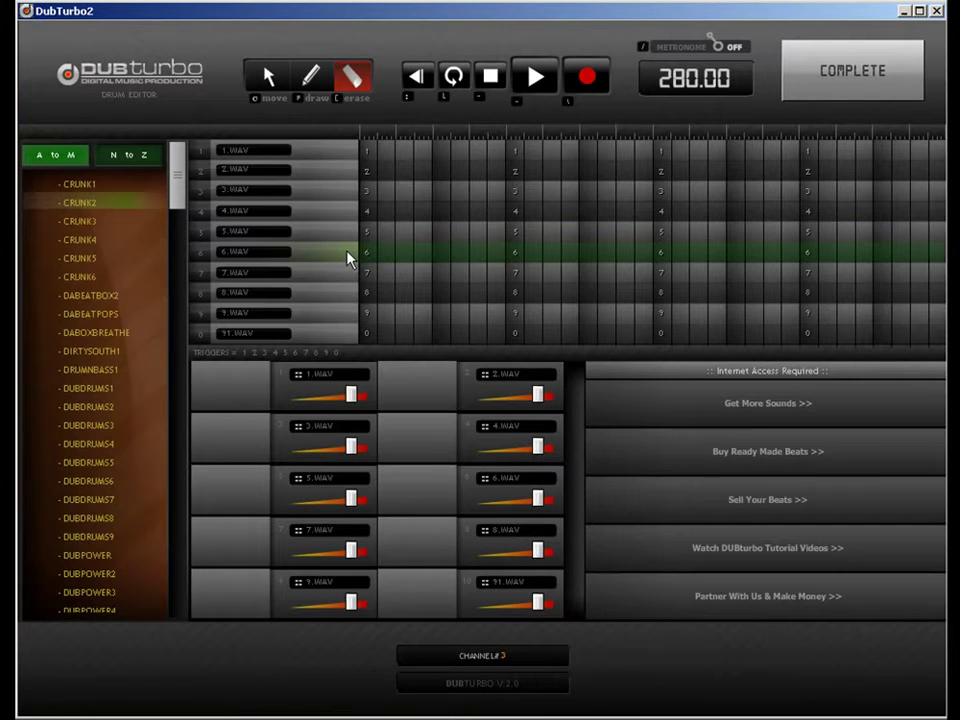
click(310, 76)
click(366, 254)
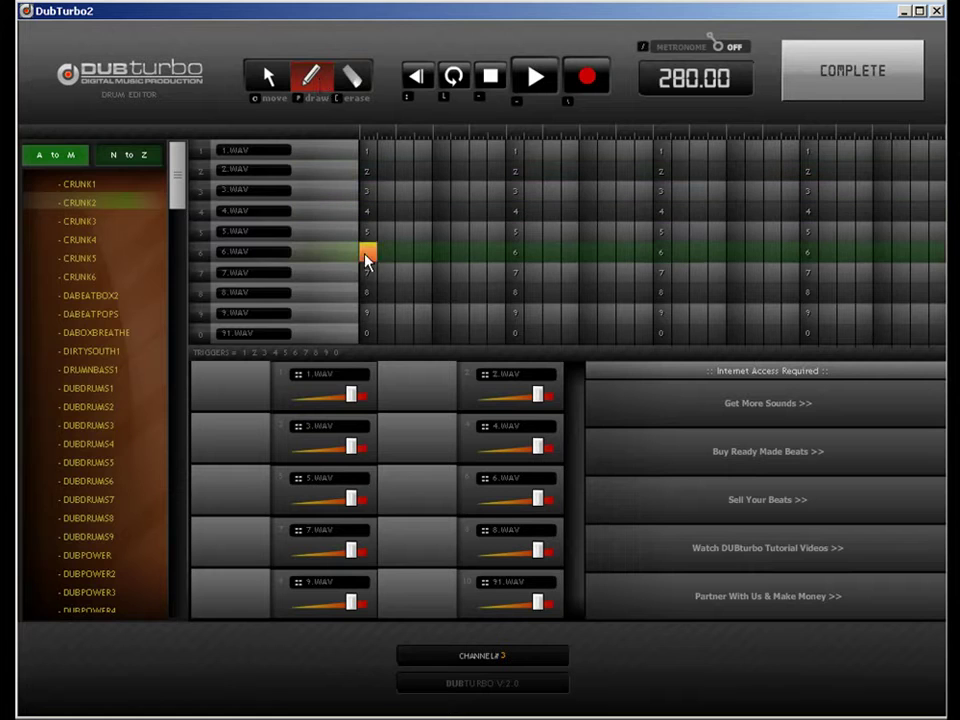
click(853, 78)
Step: Draw a block in bars 7 and 8 of channel 4 and browse the N to Z sound kits for that channel
click(282, 88)
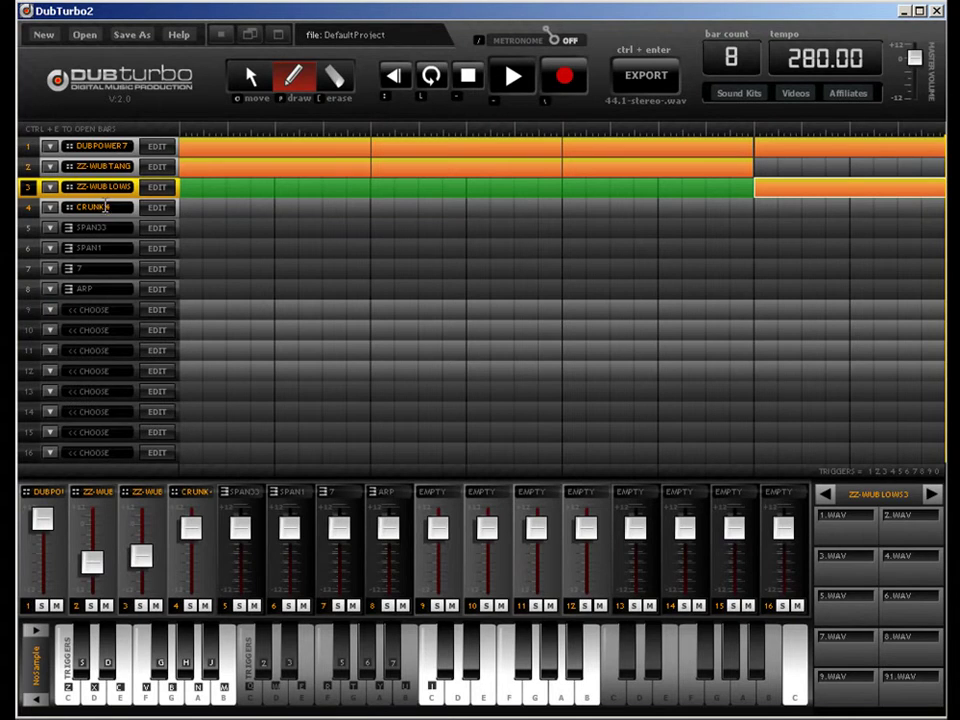
mouse_move(765, 207)
mouse_down()
mouse_move(769, 215)
mouse_move(880, 208)
mouse_up()
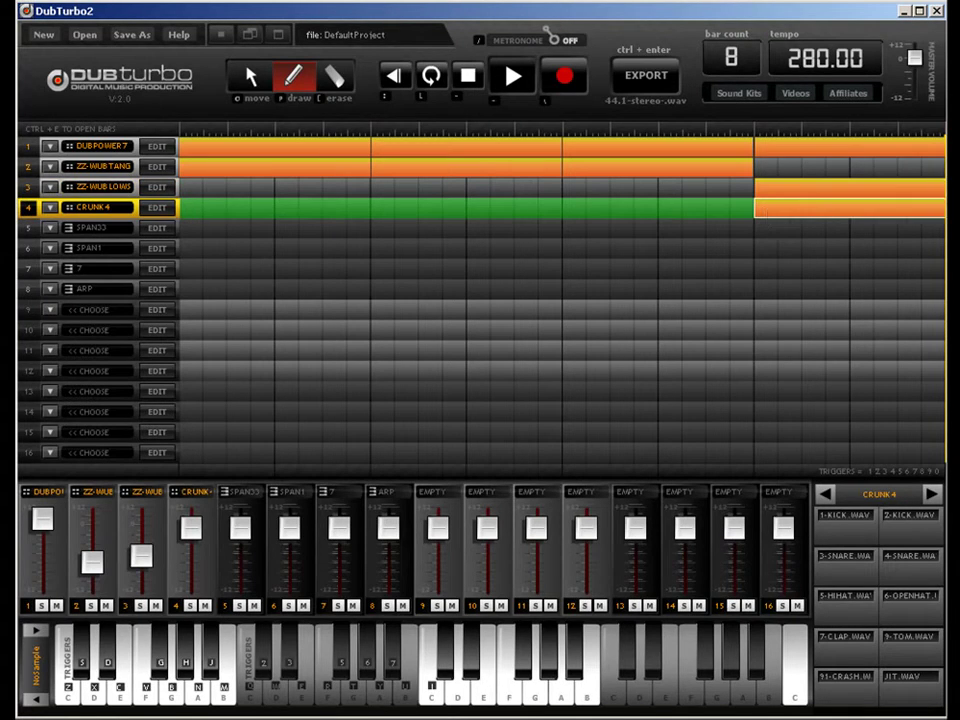
key(ctrl+e)
click(159, 156)
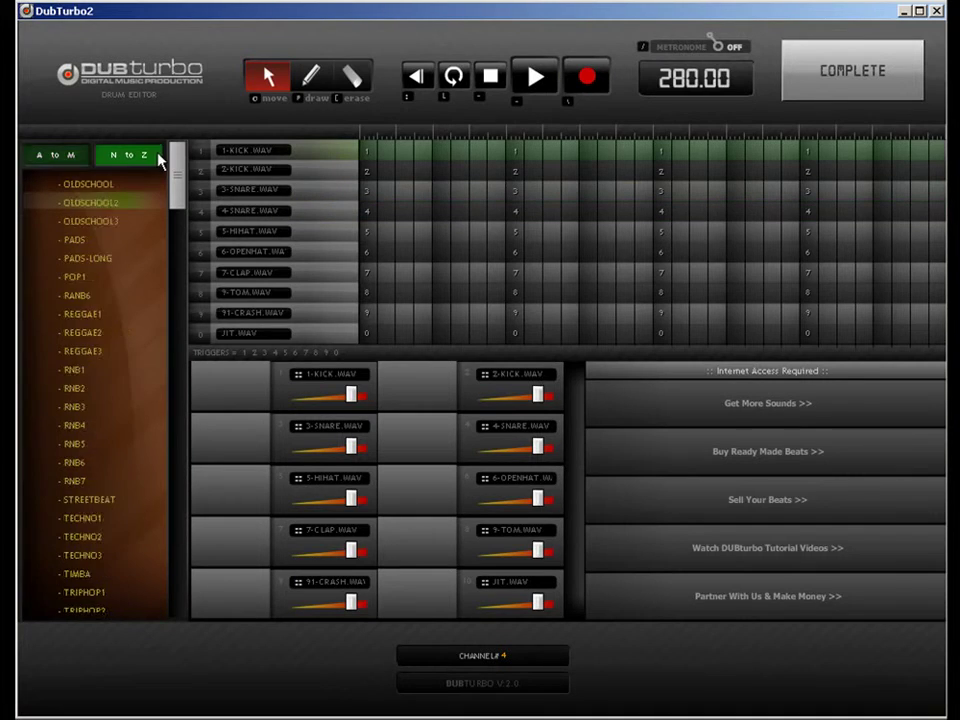
drag(176, 180, 182, 277)
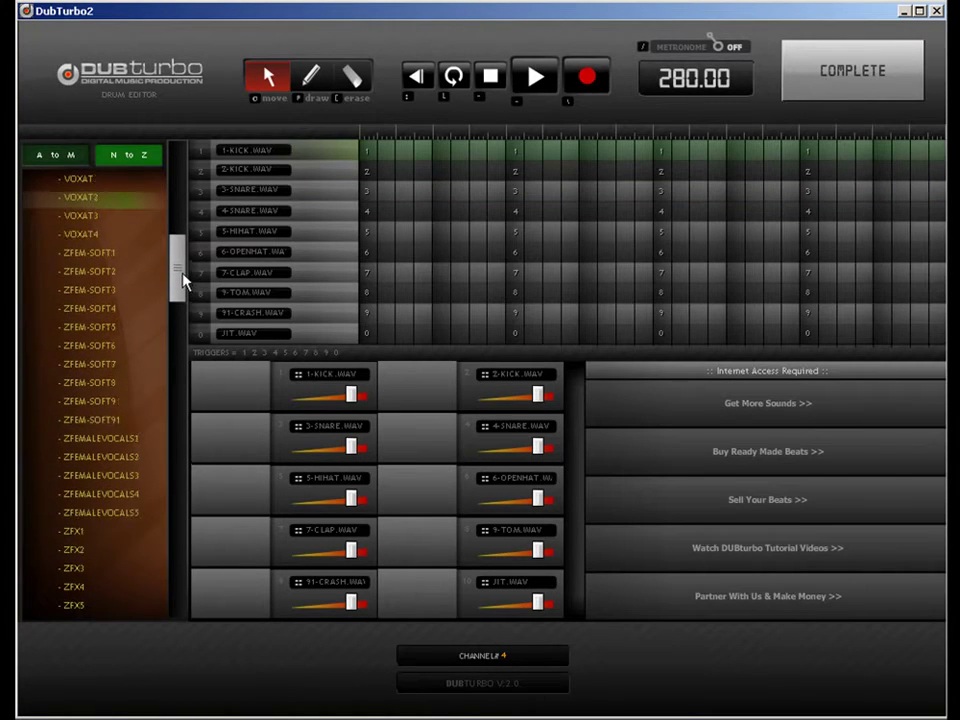
Step: Load the ZFEMALEVOCALS2 kit on channel 4, draw a GANGSTA.WAV hit at the third numbered grid mark, and return to the arrangement
click(133, 442)
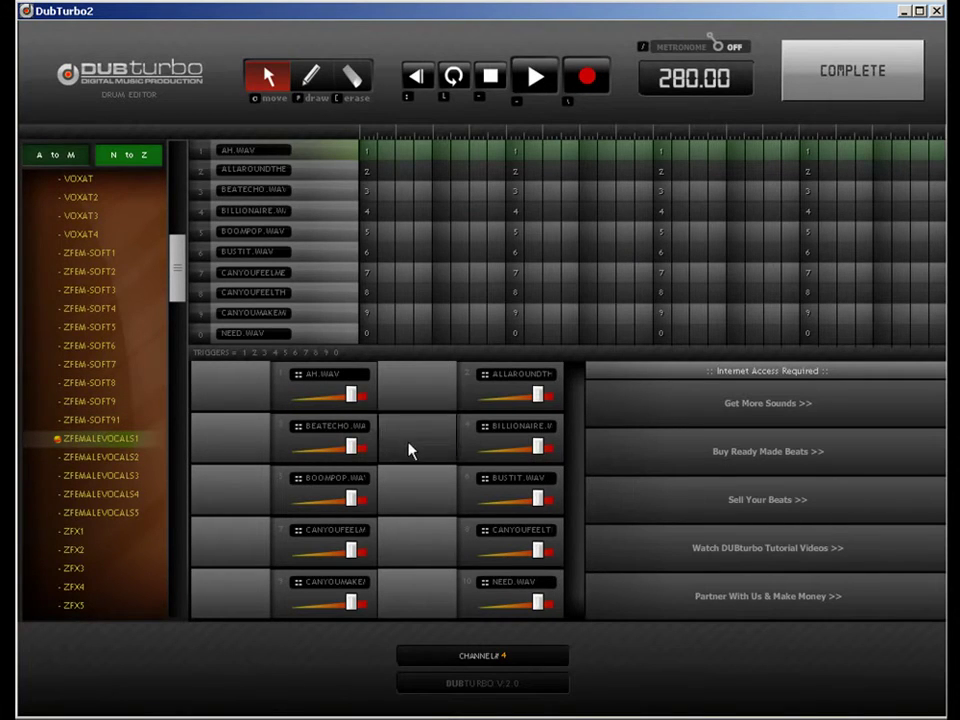
click(105, 457)
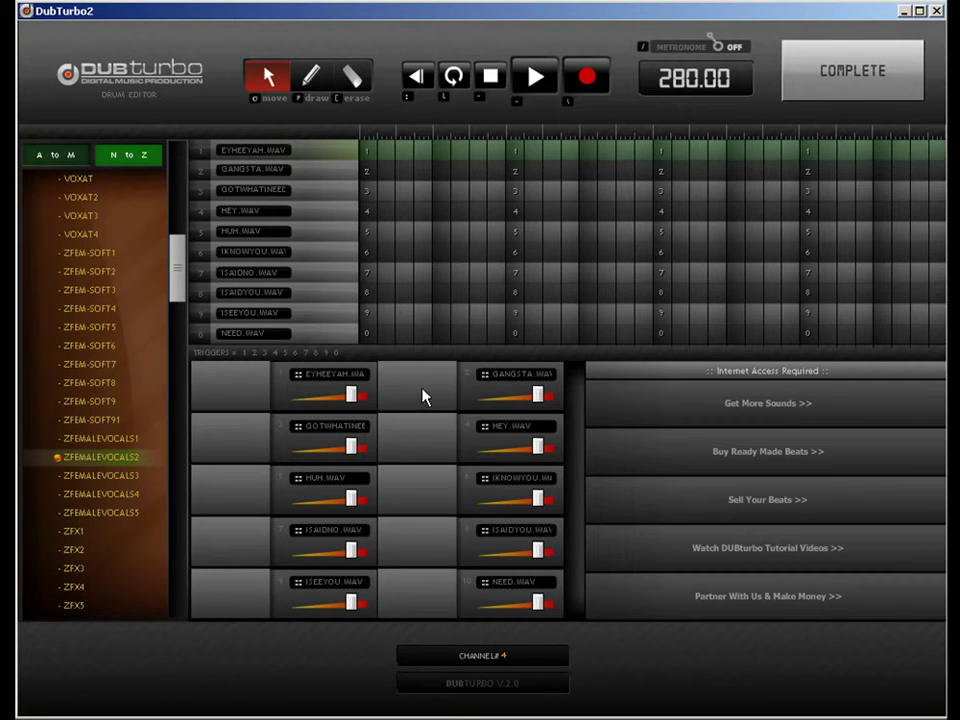
click(311, 77)
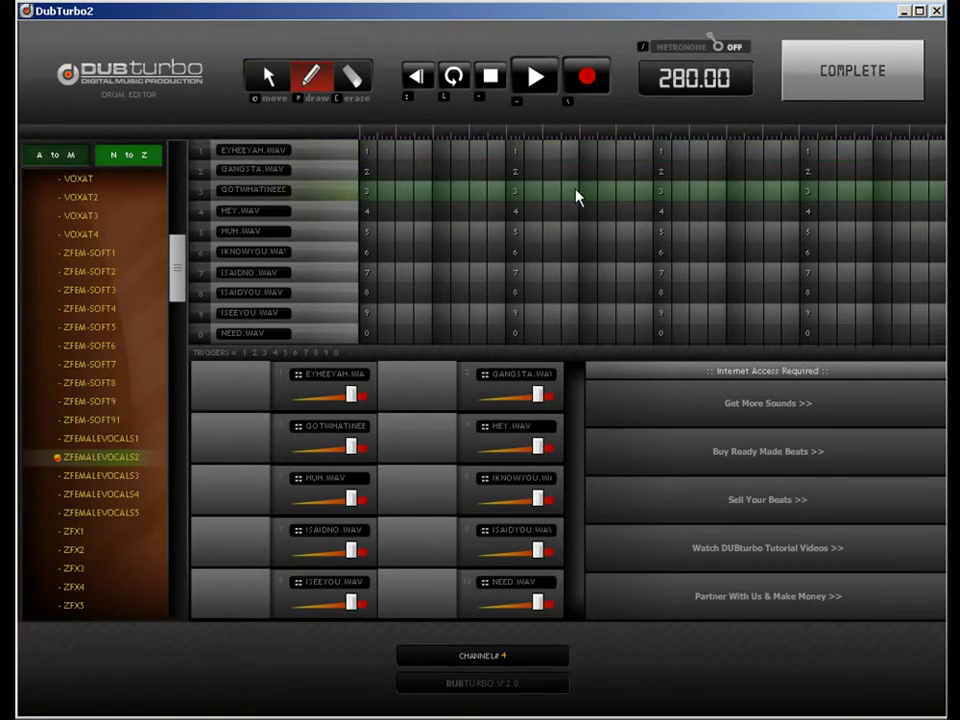
click(663, 168)
click(823, 88)
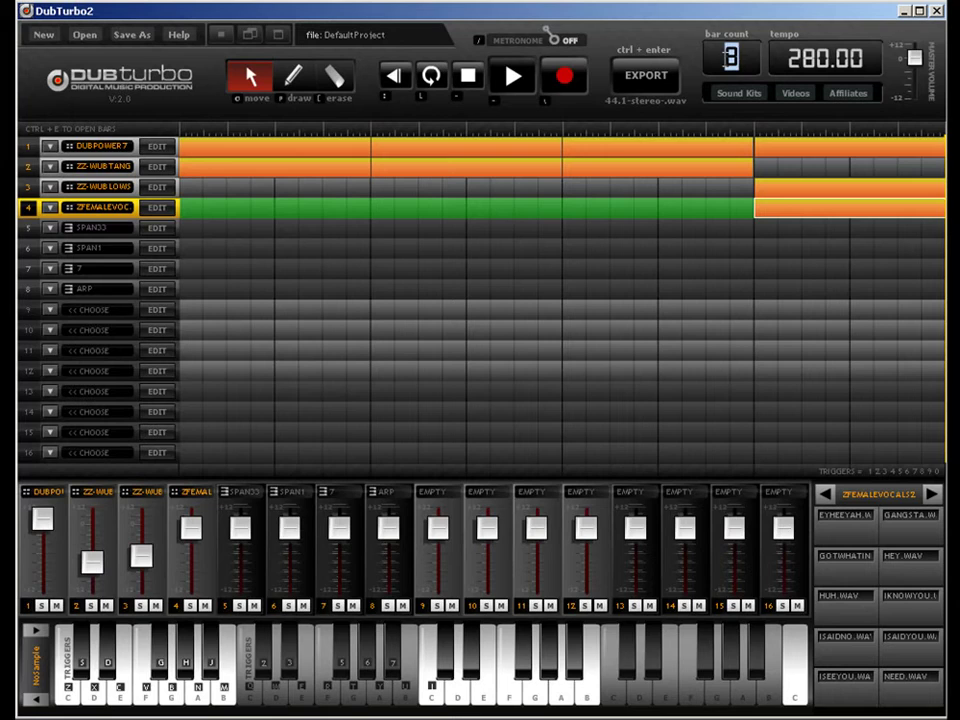
Step: Set the project's bar count to 16
text(16)
key(Return)
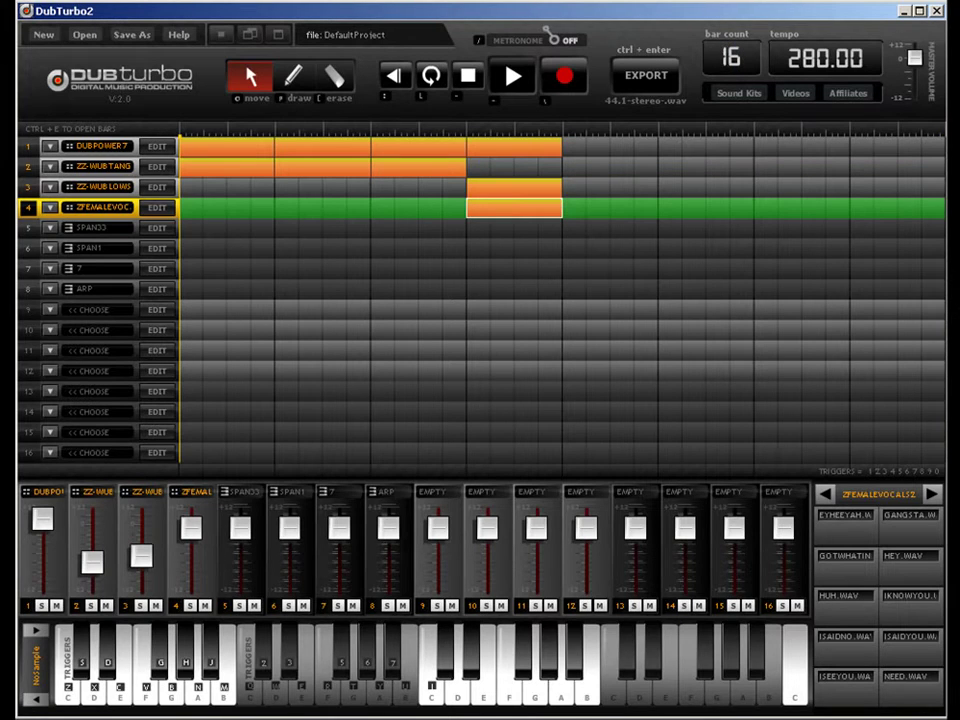
click(270, 151)
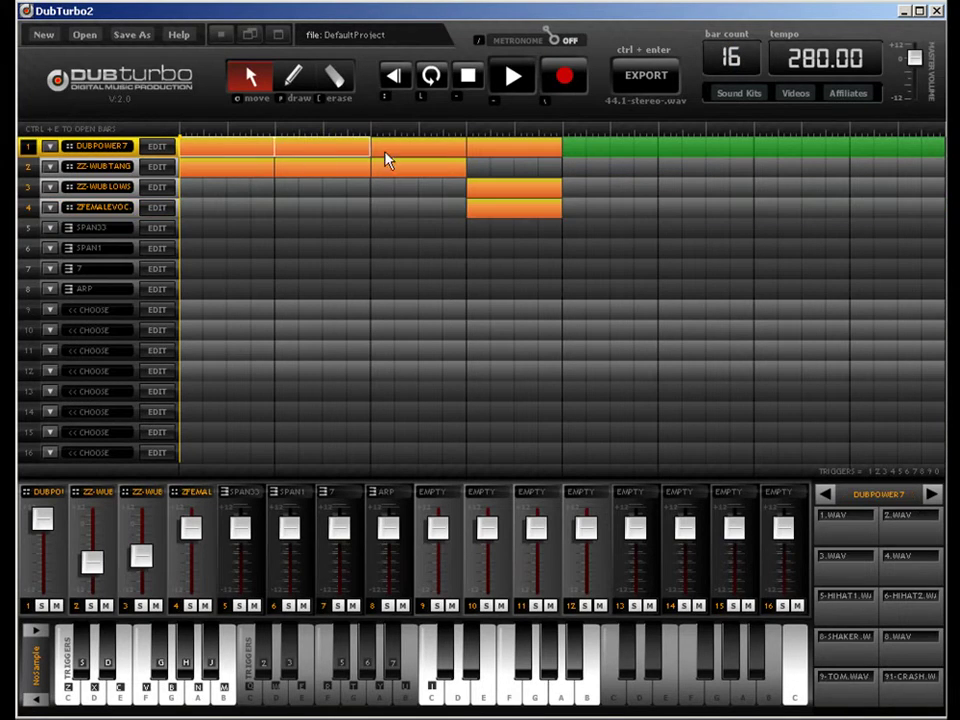
Step: Change the track type of tracks 5, 6 and 7 to Drums
click(295, 75)
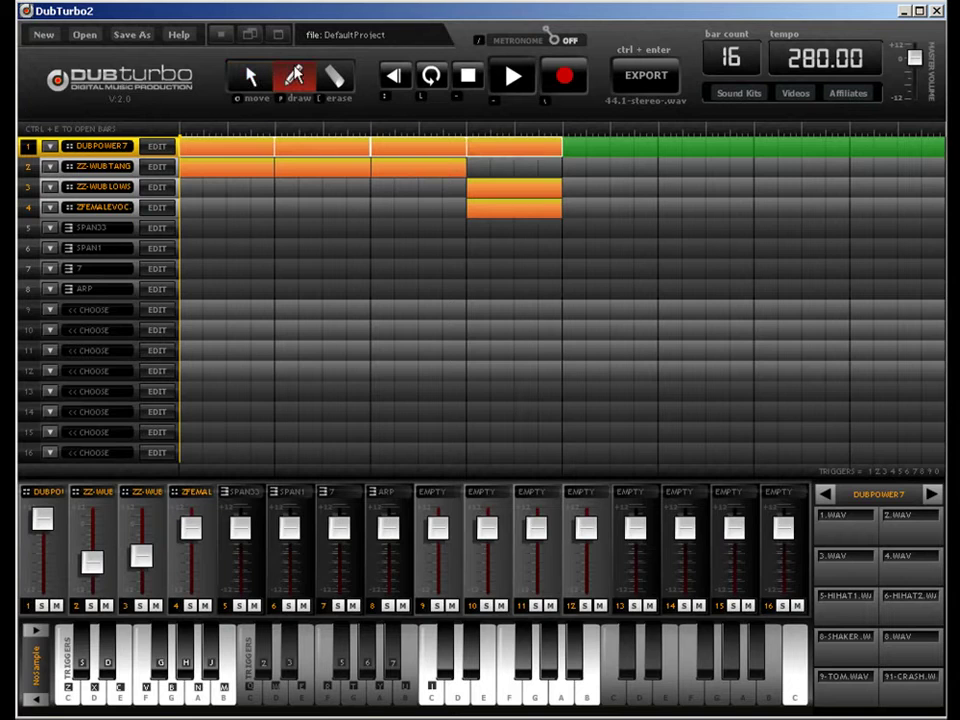
click(52, 229)
click(90, 288)
click(49, 249)
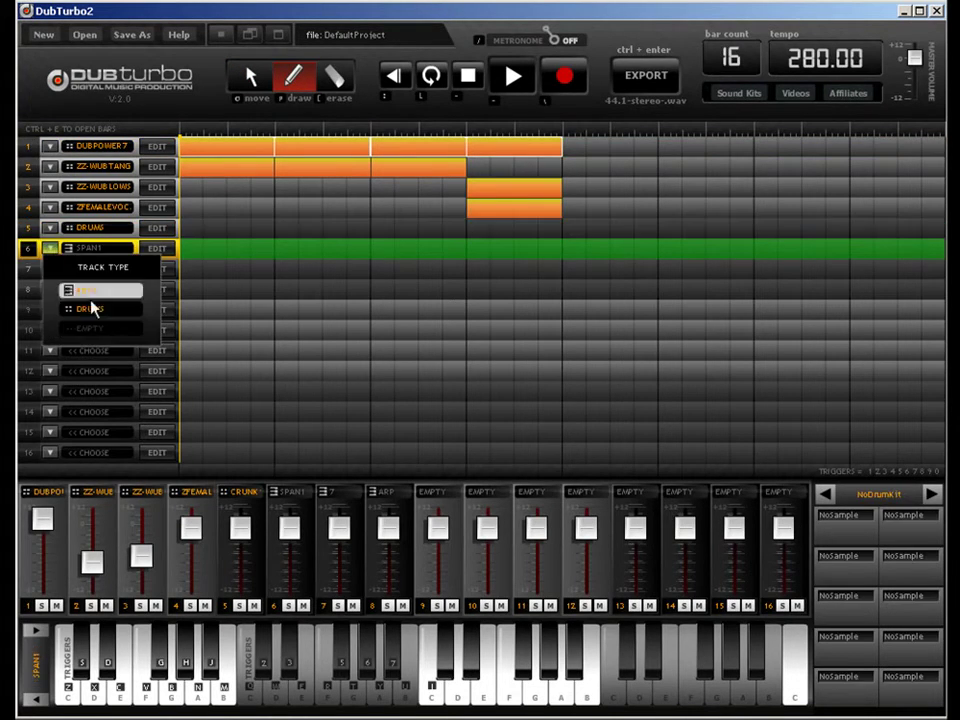
click(90, 308)
click(50, 268)
click(92, 328)
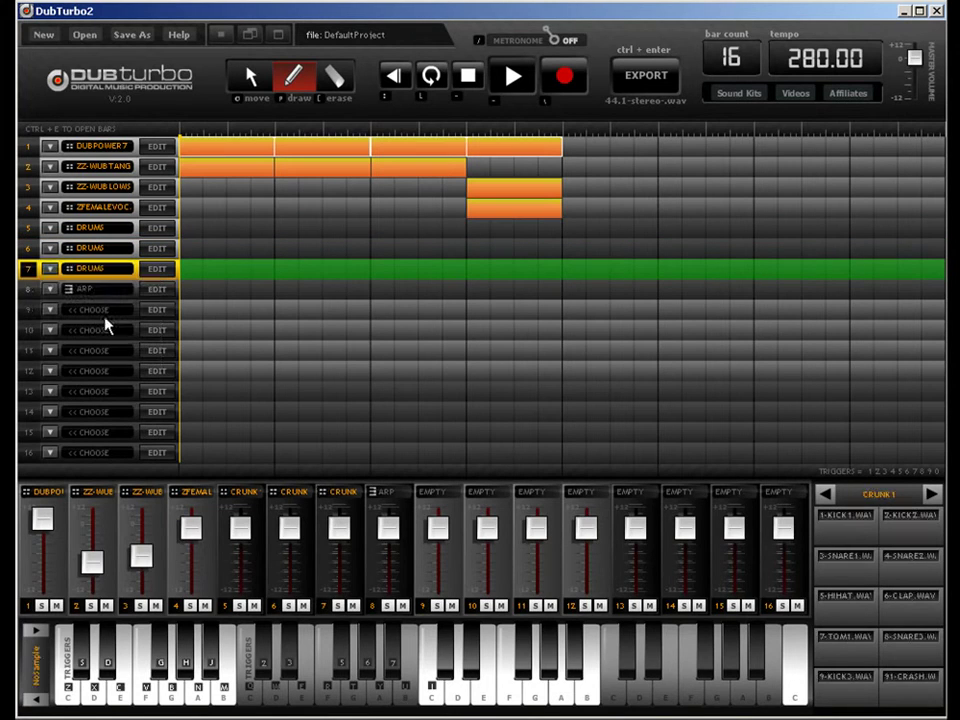
Step: Draw a two-bar clip on track 5 starting at bar 9 and open it in the drum editor
click(315, 232)
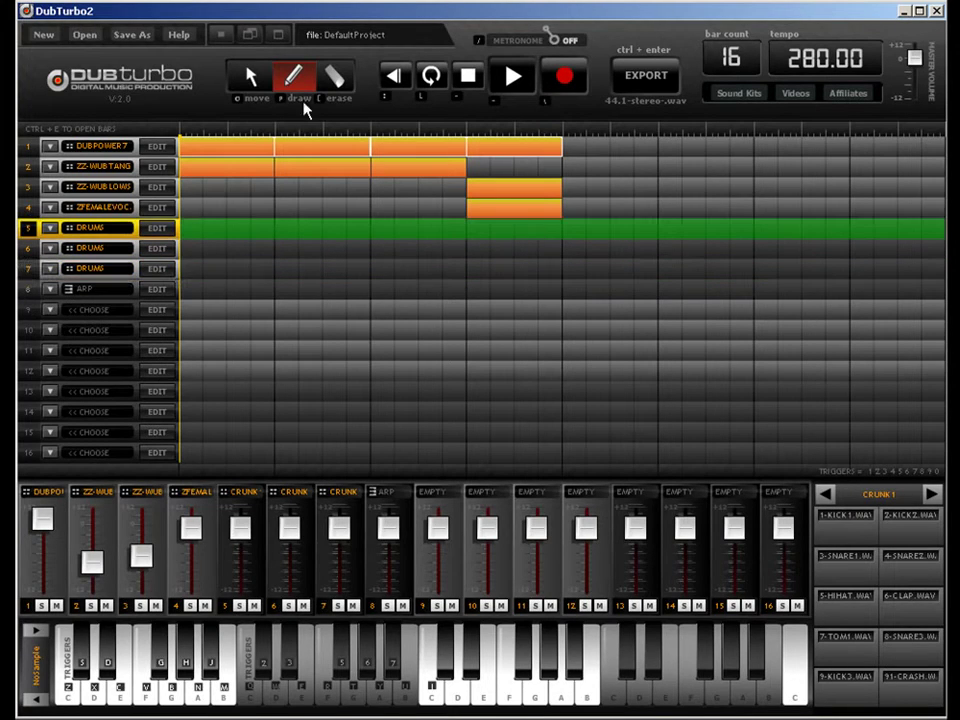
drag(566, 234, 677, 244)
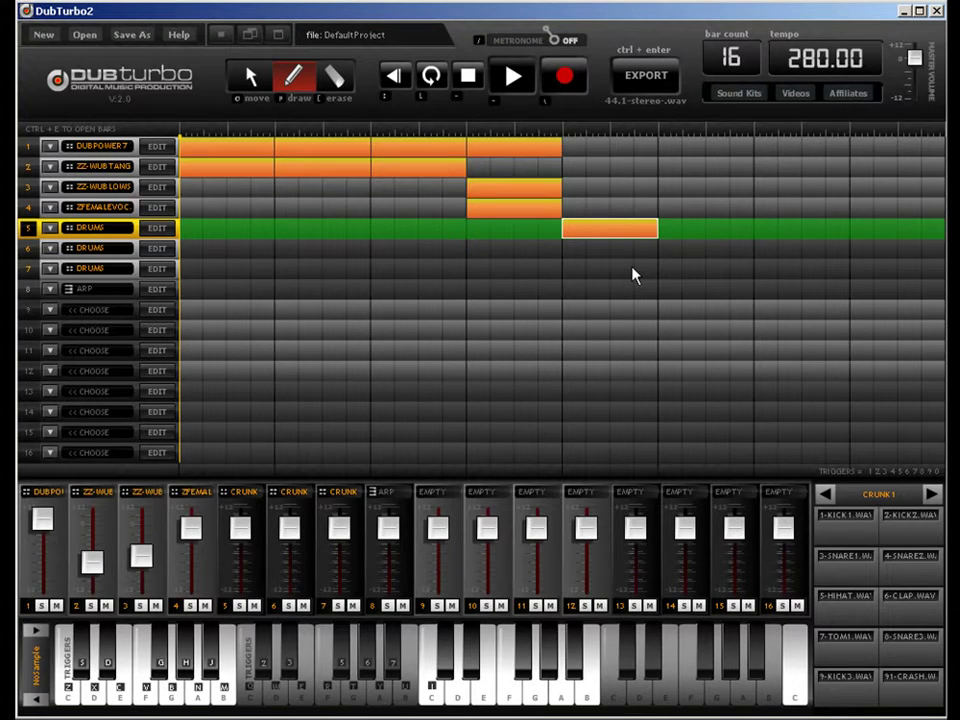
key(ctrl+e)
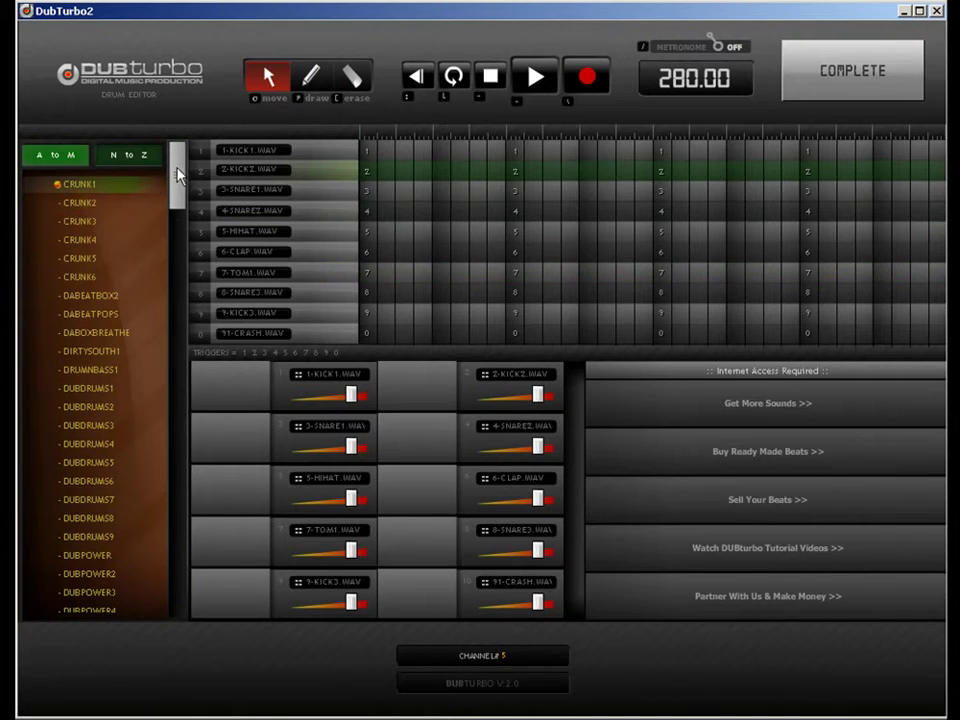
Step: Load the DUBSTEPCOMBO kit and draw a 1-KICK hit at the pattern's start and a 2-SNARE hit at the third numbered mark
drag(177, 174, 176, 355)
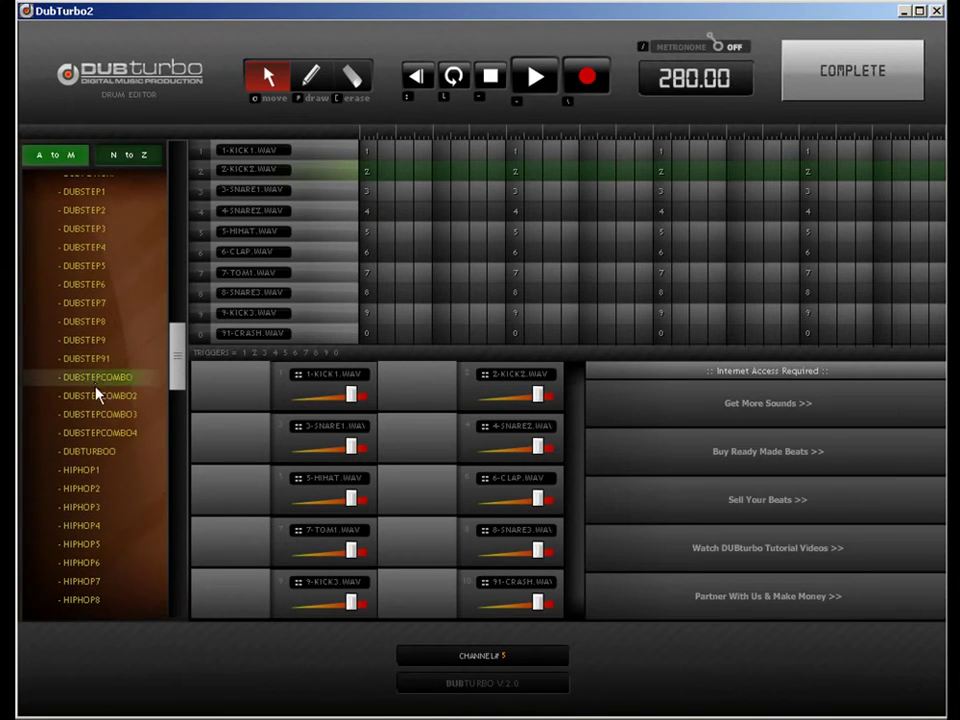
click(101, 377)
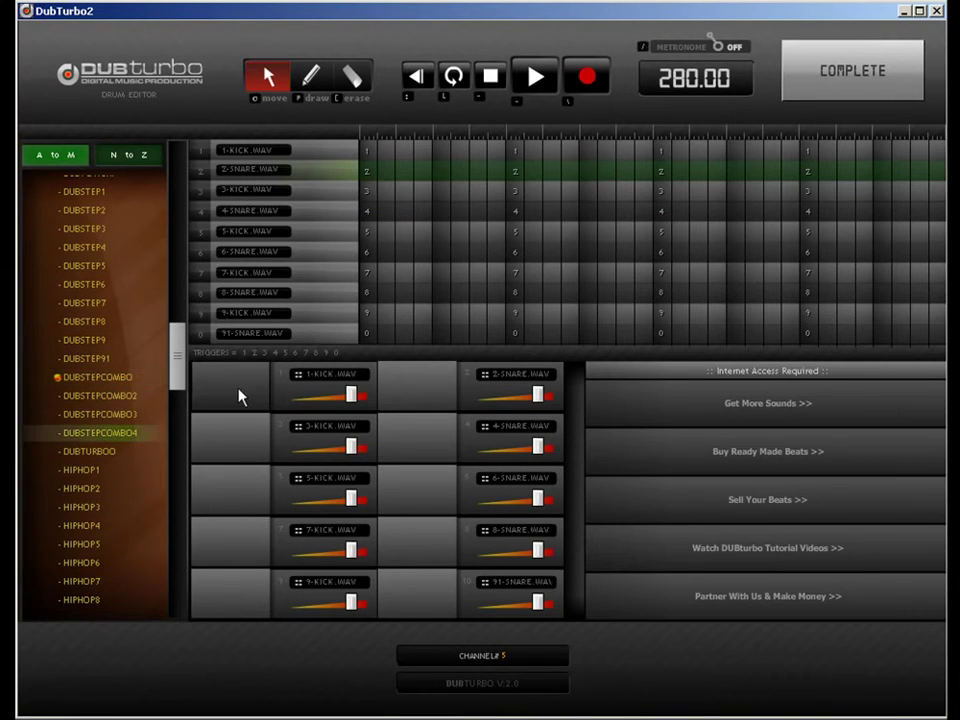
click(311, 84)
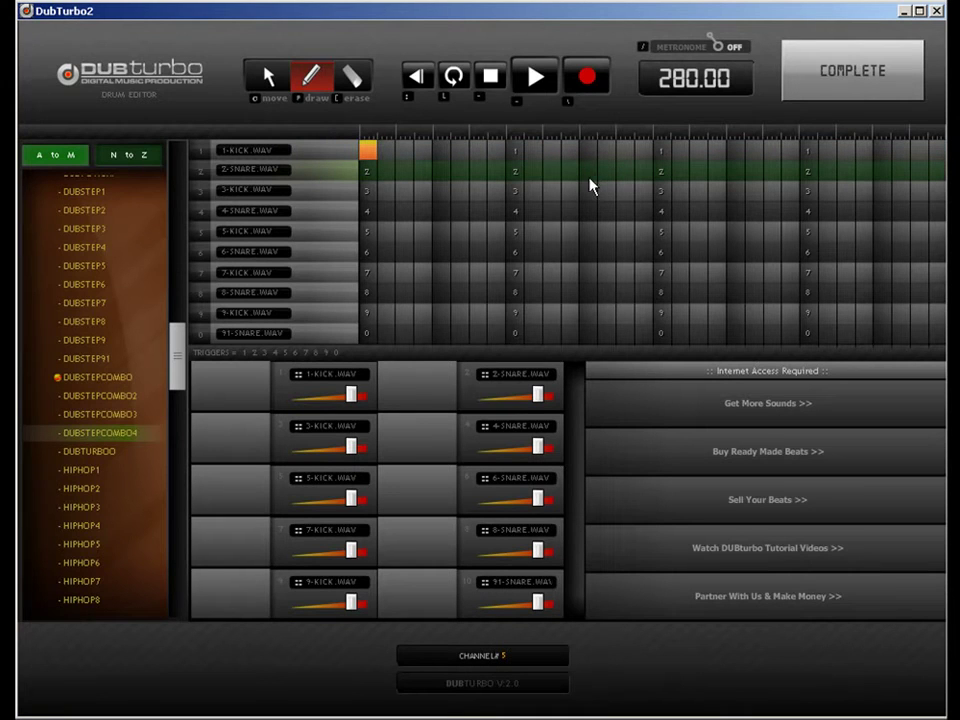
click(848, 88)
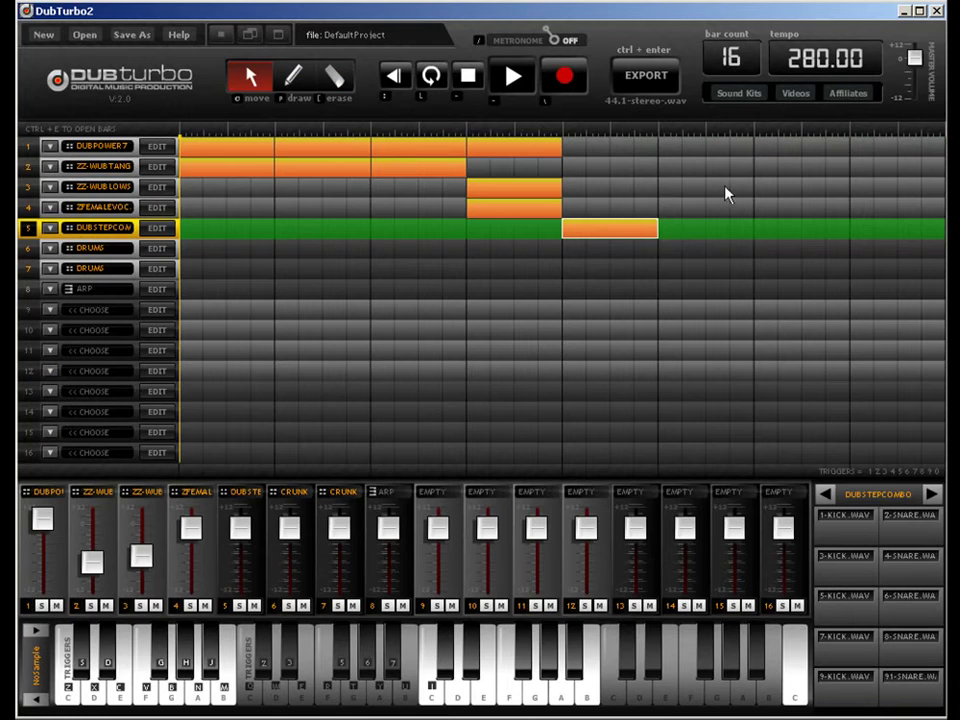
Step: Duplicate the track 5 clip to bar 11 and add a 1-KICK hit at the second numbered mark in the copy
click(714, 236)
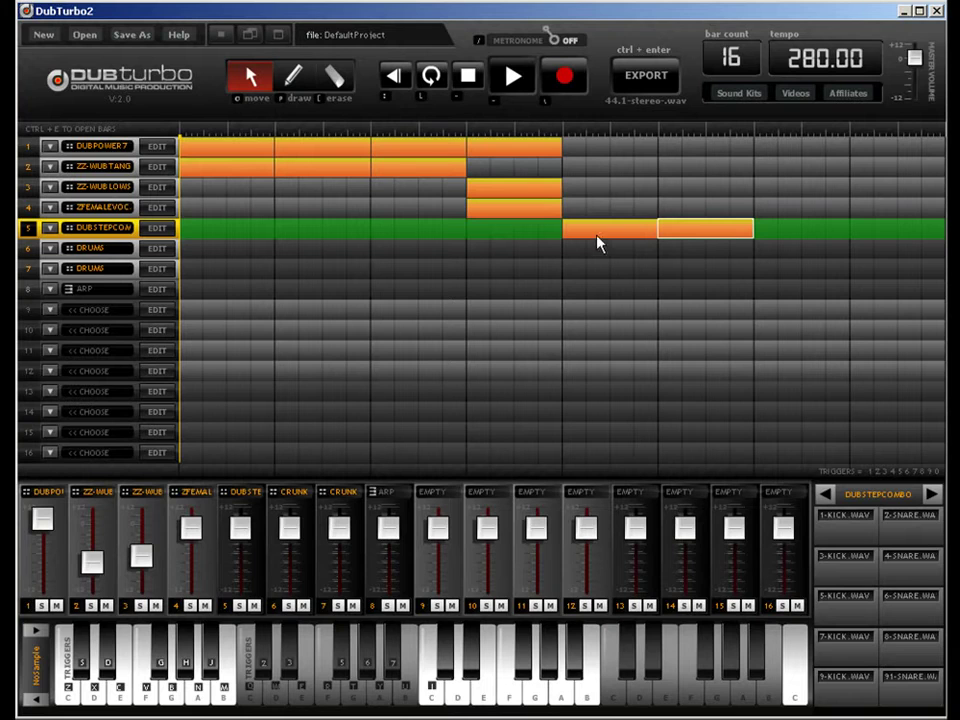
double_click(728, 238)
click(311, 77)
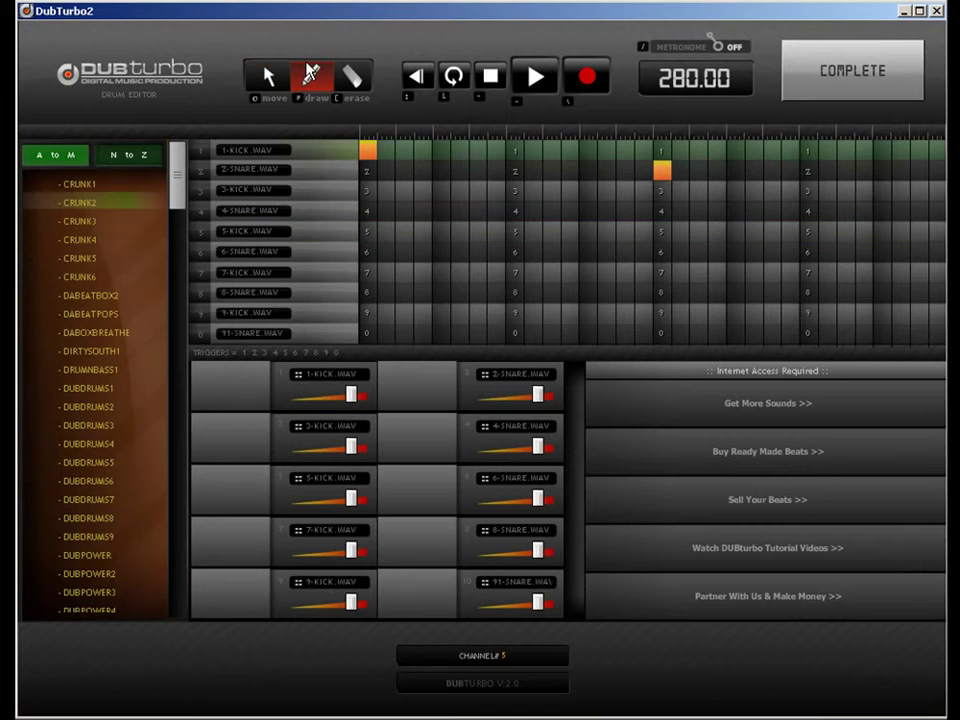
click(512, 150)
key(Return)
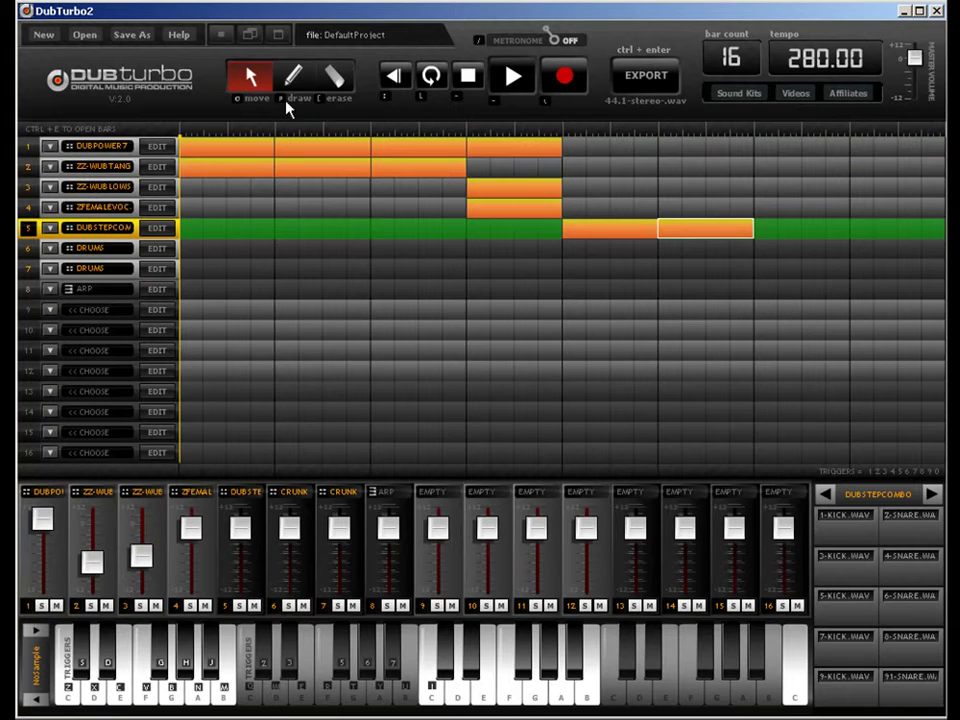
Step: Turn on looping, set the loop region from bar 9 to the end of bar 16, and play it
click(422, 82)
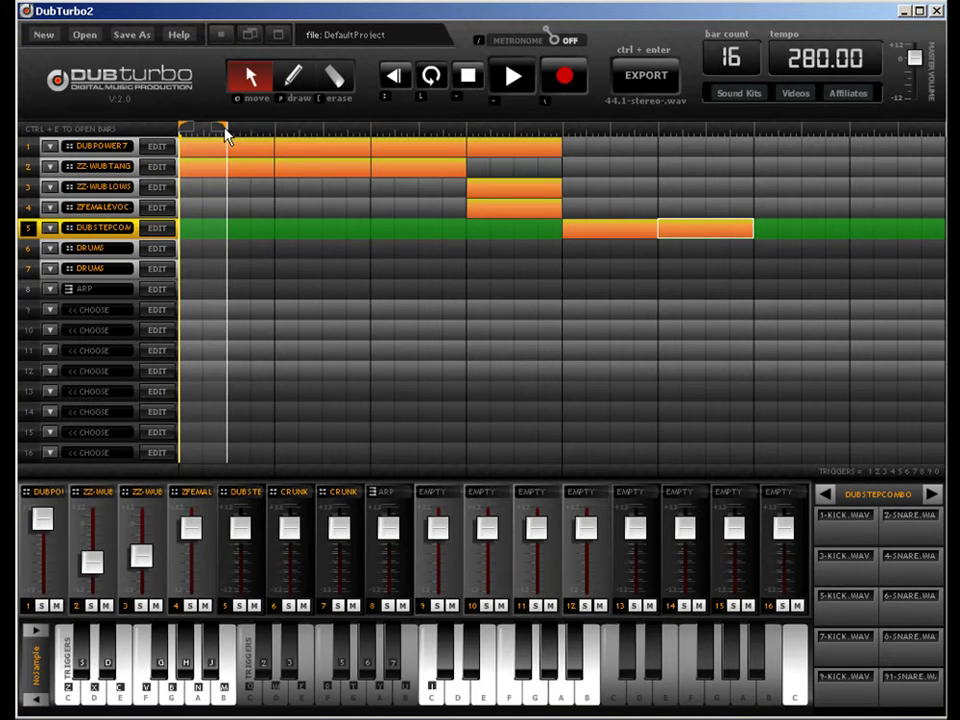
drag(225, 130, 926, 137)
drag(195, 130, 562, 130)
key(space)
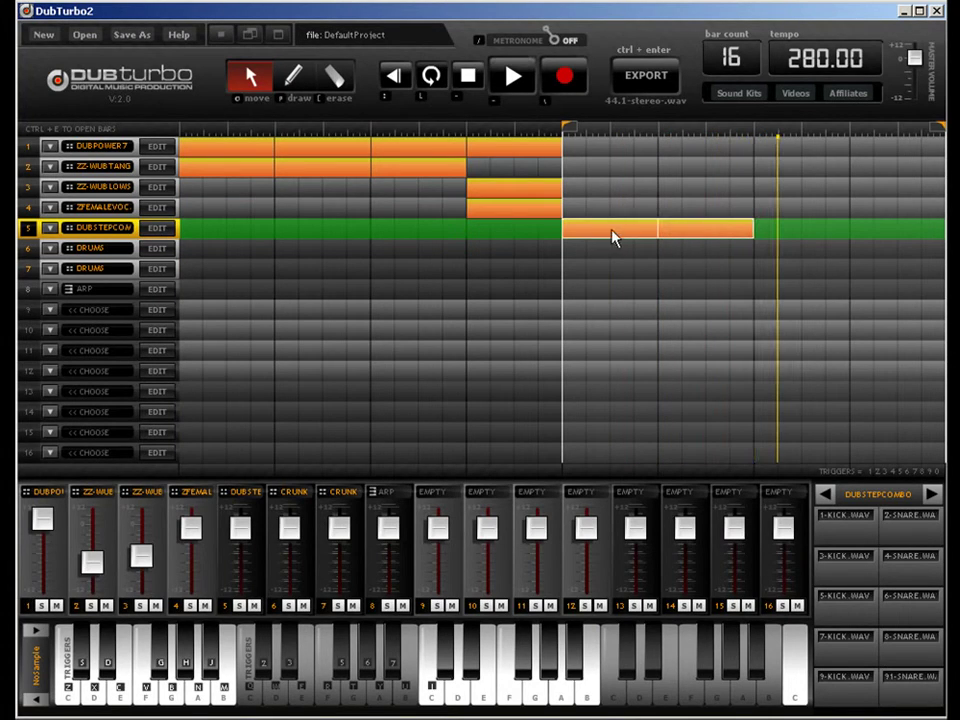
Step: Duplicate both track 5 clips to fill bars 13 through 16 and open the first copy in the drum editor
drag(619, 231, 862, 230)
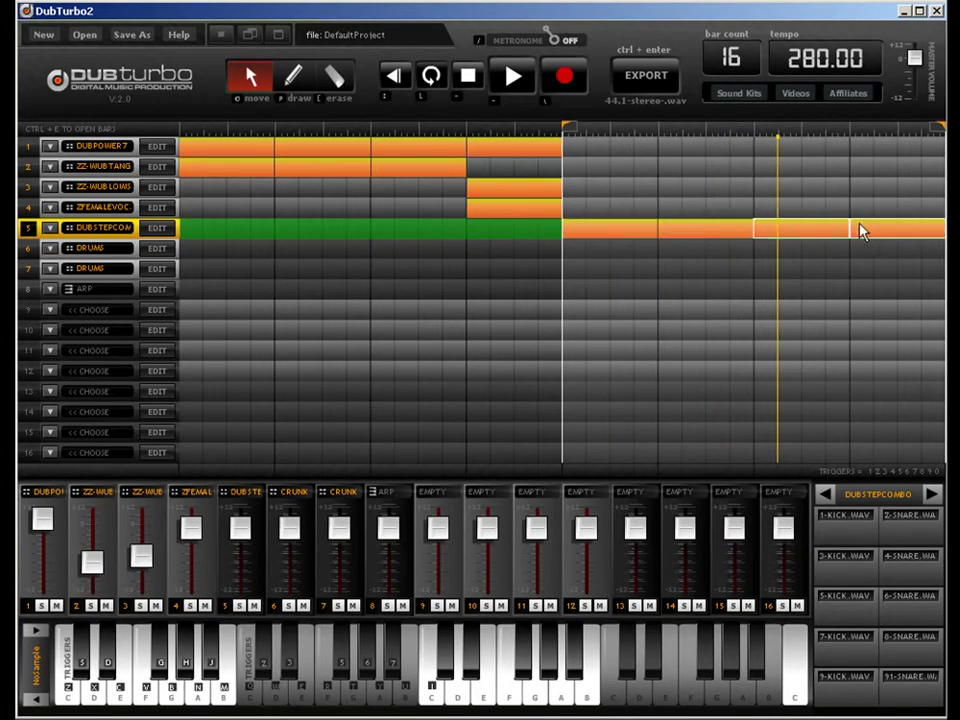
double_click(810, 240)
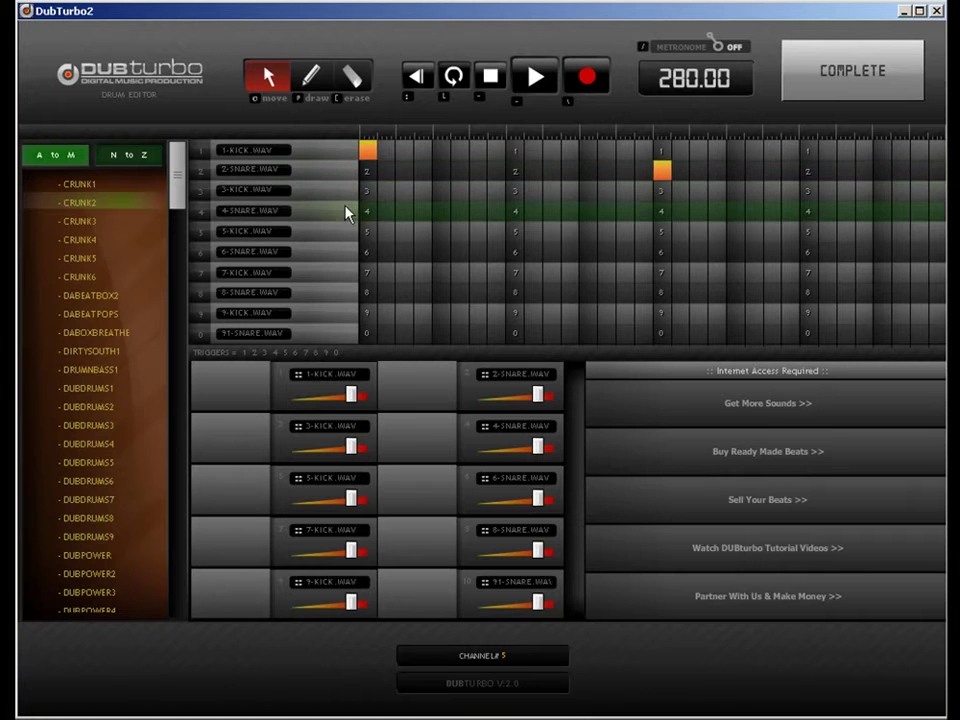
Step: Move the bar 13 clip's kick and snare hits to the 3-KICK and 4-SNARE rows and lower the 4-SNARE volume
drag(367, 150, 369, 190)
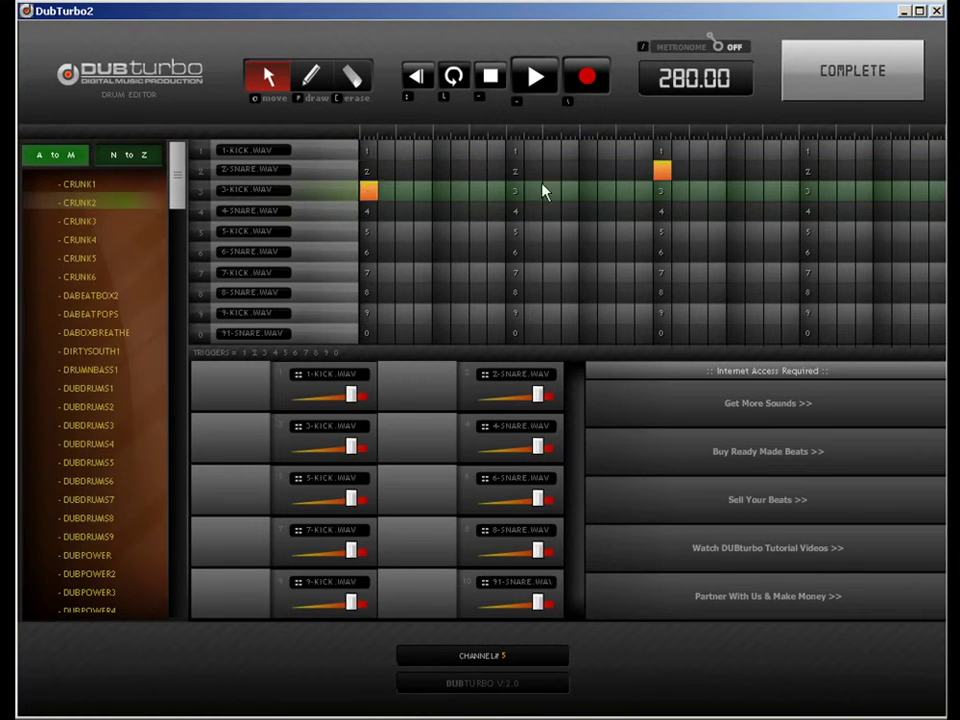
drag(661, 178, 658, 215)
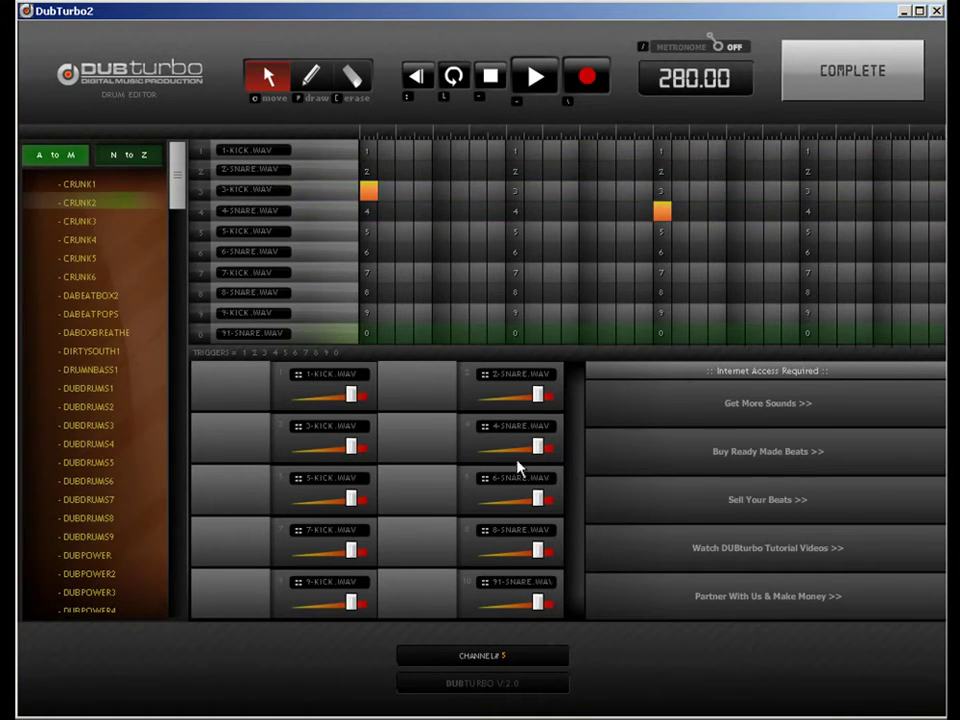
click(826, 85)
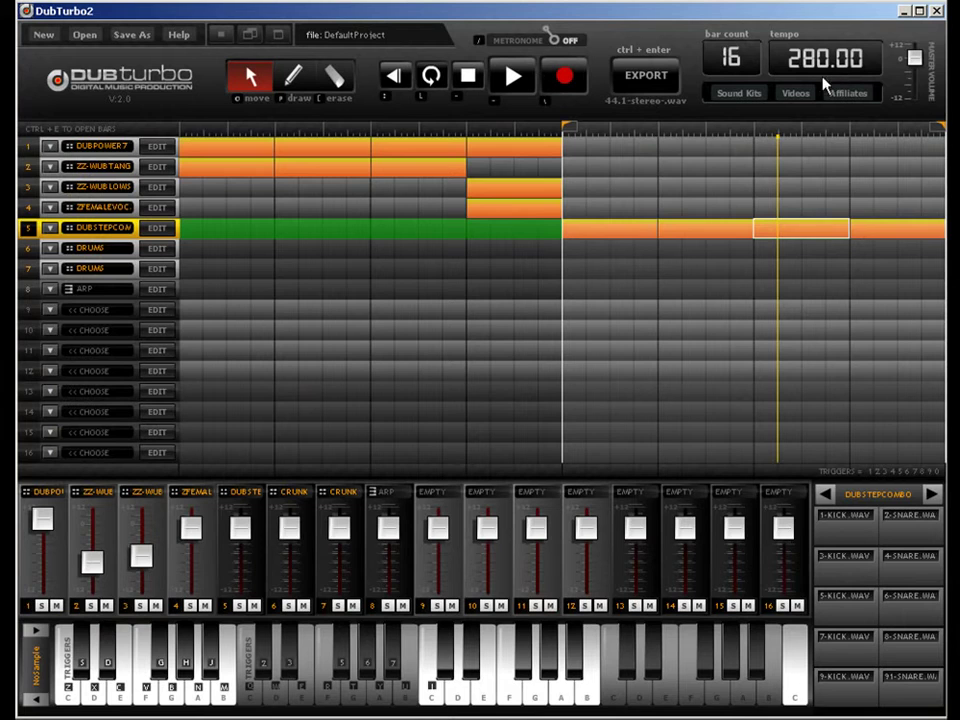
Step: In track 5's last clip, move both kick hits to the 3-KICK row and the snare hit to the 4-SNARE row
double_click(870, 226)
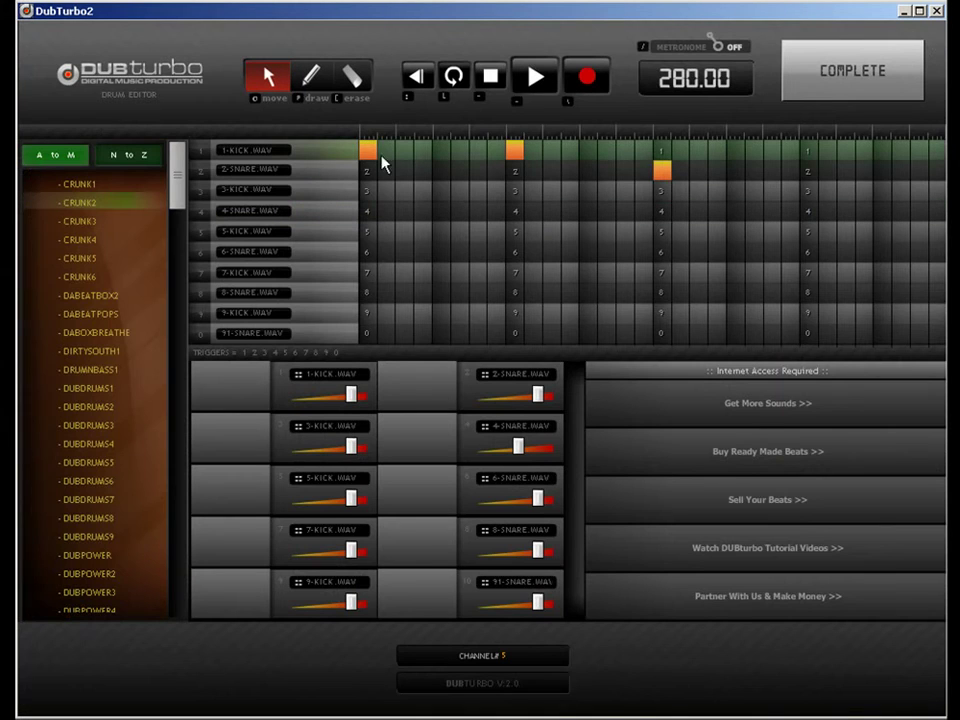
drag(370, 152, 366, 191)
drag(514, 151, 512, 193)
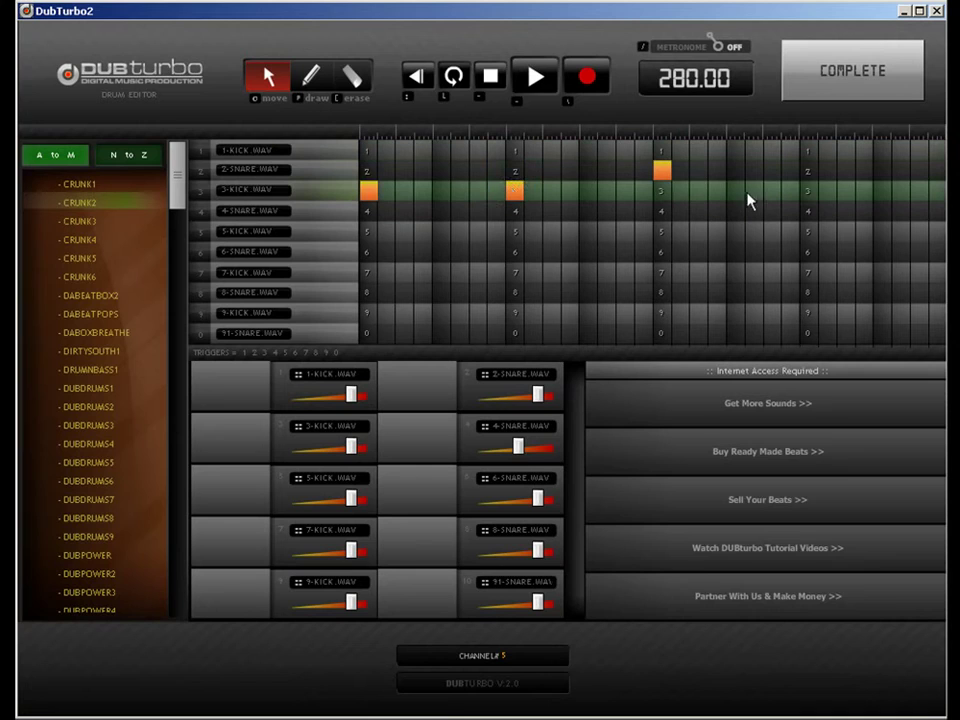
drag(662, 173, 667, 226)
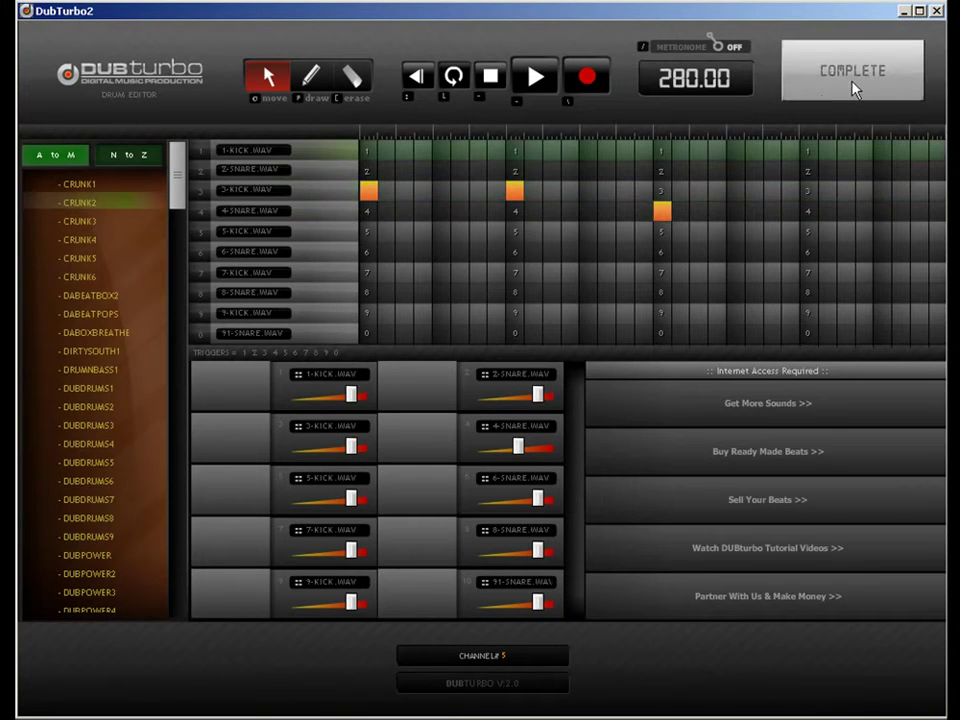
Step: Add a 3-KICK hit two cells before the snare in the last clip and return to the arrangement
click(312, 78)
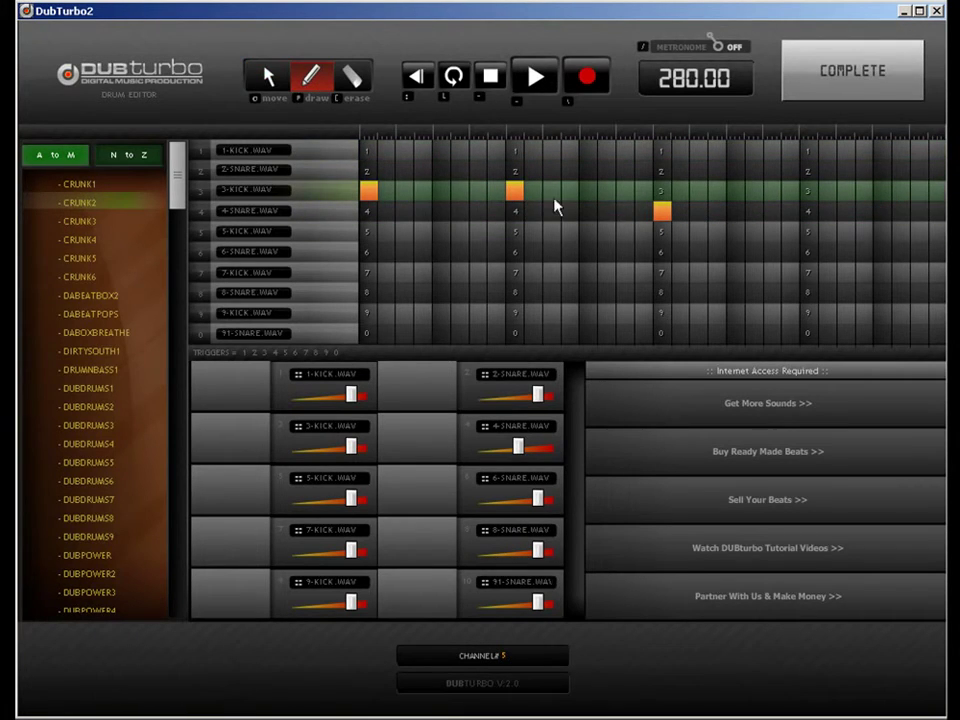
click(622, 197)
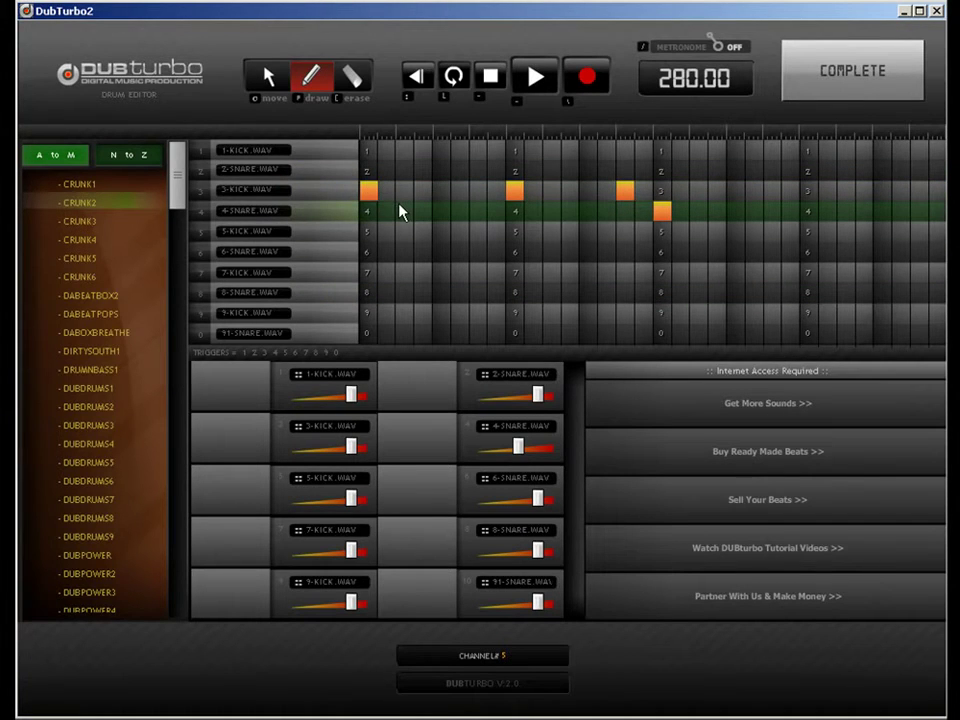
click(852, 70)
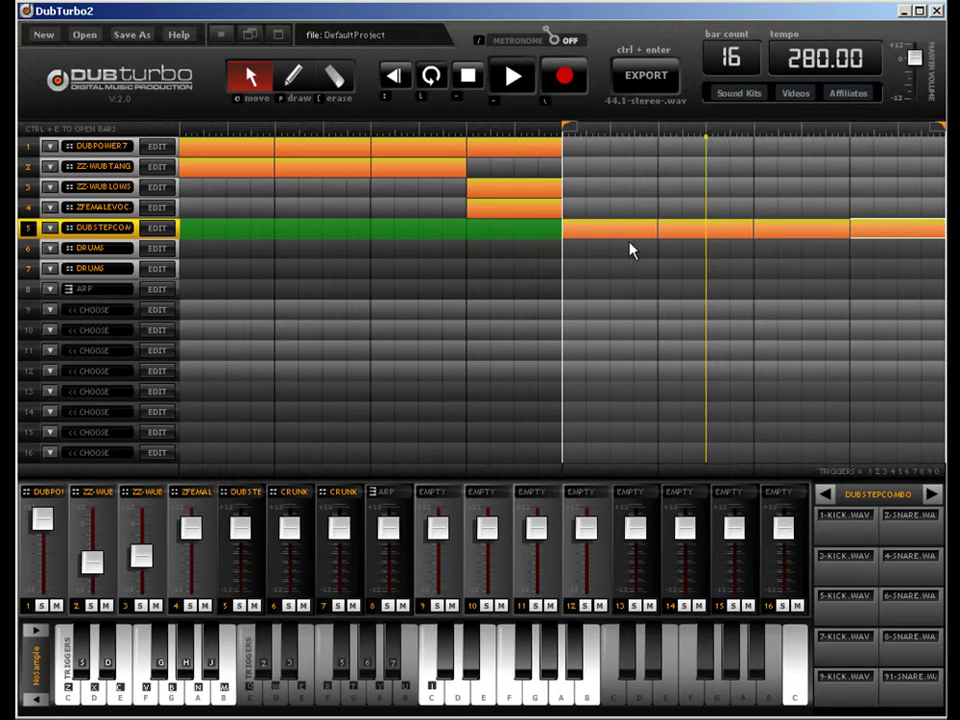
double_click(848, 224)
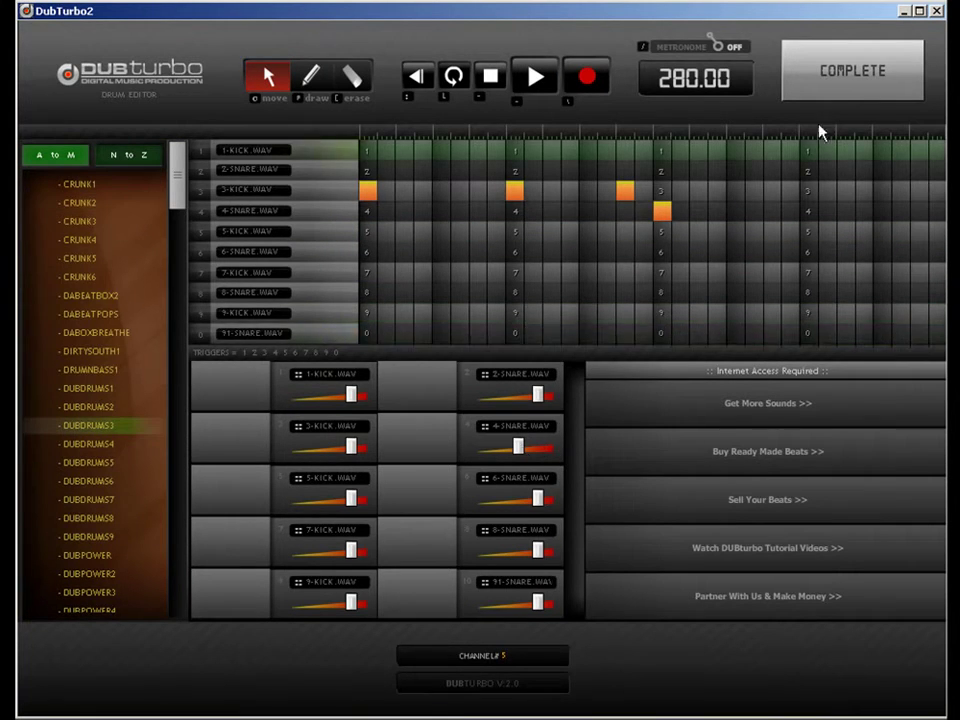
click(840, 90)
Step: Draw a two-bar clip on track 6 starting at bar 9
key(w)
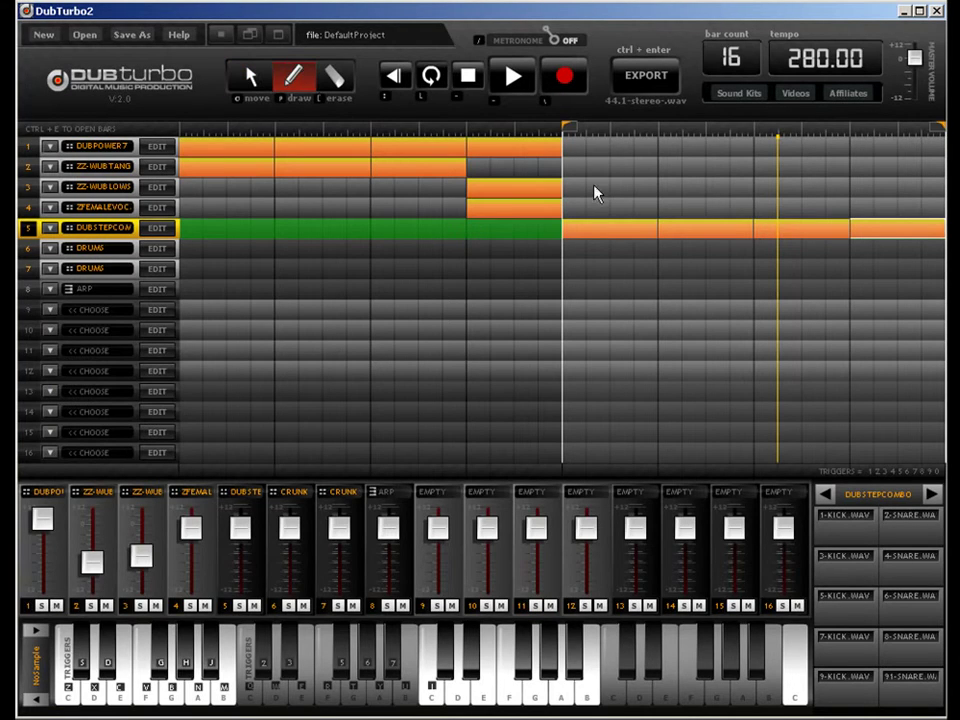
click(580, 258)
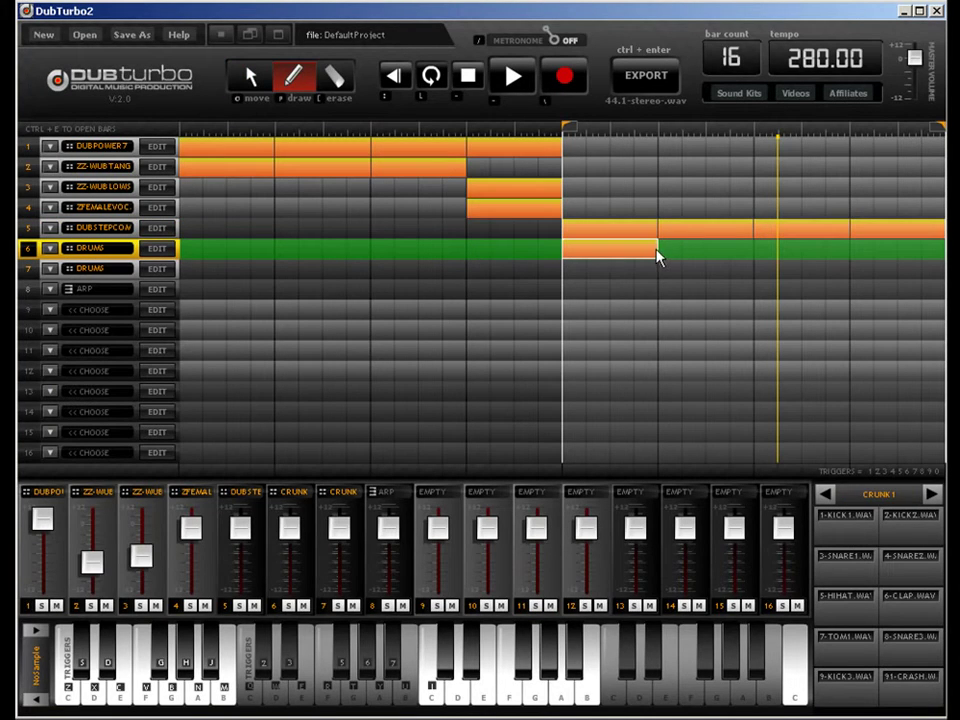
Step: Open track 6's clip at bar 9, load the CRUNK4 drum kit and audition its samples
double_click(657, 257)
click(105, 239)
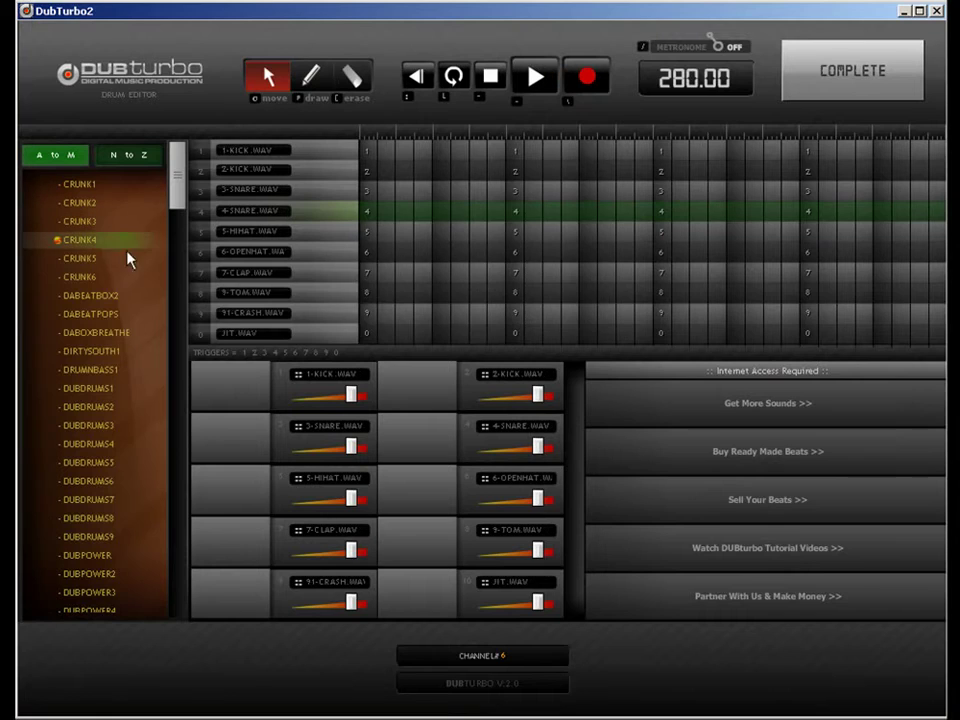
click(127, 258)
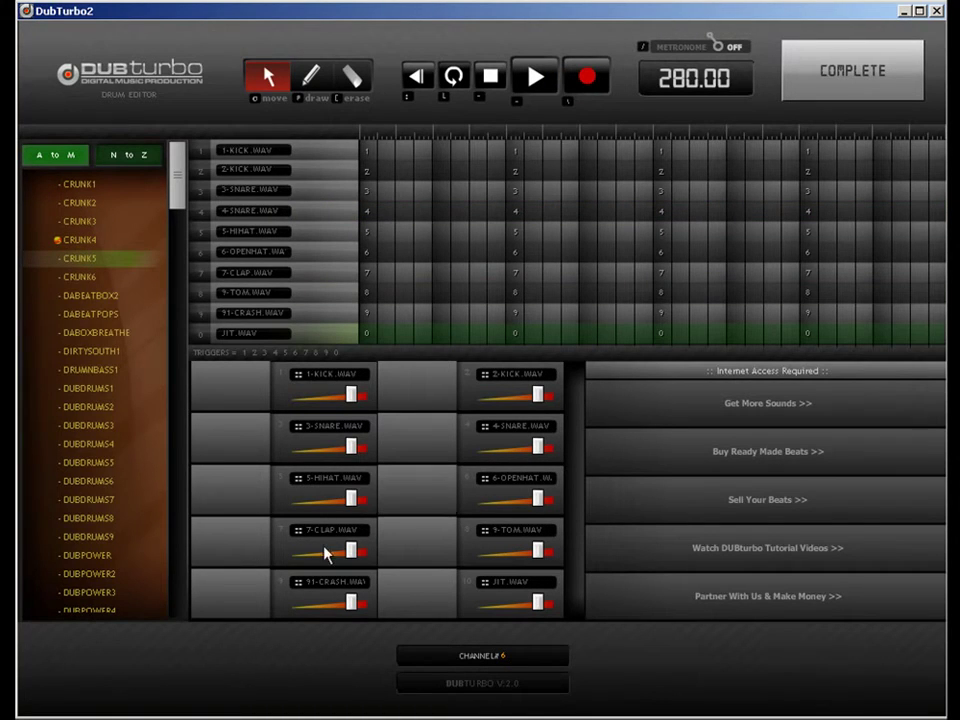
click(236, 542)
click(237, 595)
click(412, 540)
click(82, 202)
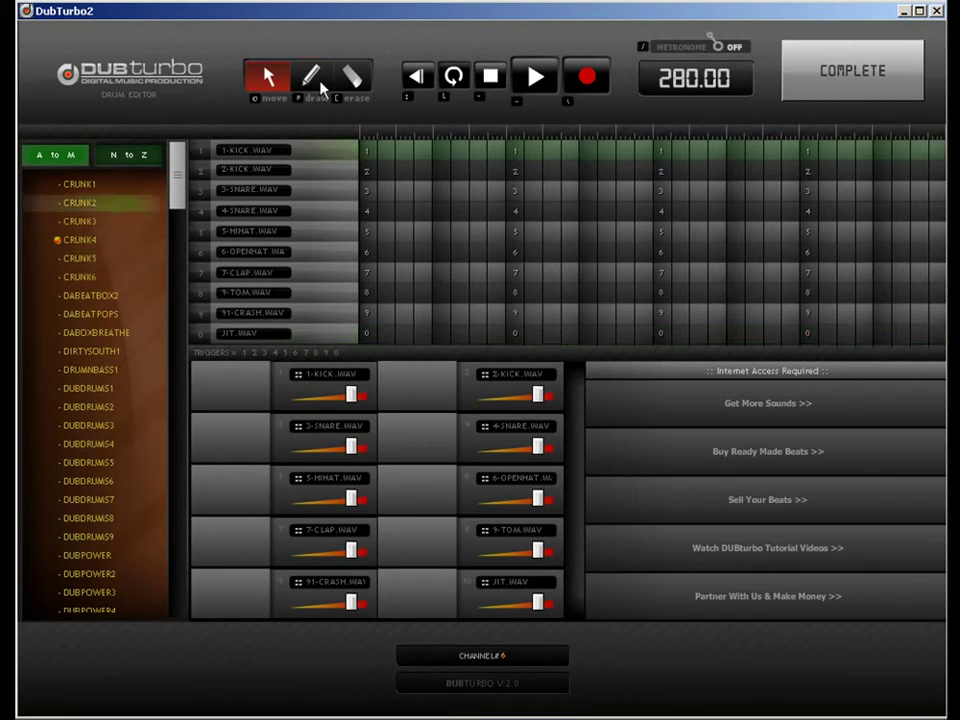
Step: Load the HIPHOP6, HIPHOP8 and HIPHOP5 kits in turn and audition their percussion sounds
click(311, 77)
drag(180, 185, 178, 455)
click(85, 349)
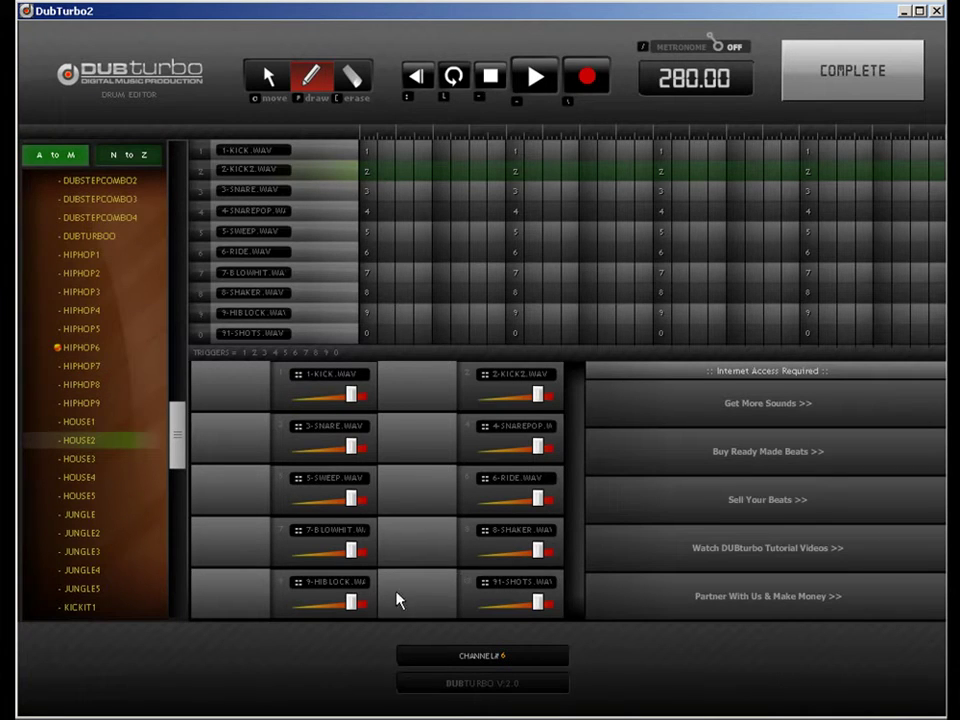
click(80, 384)
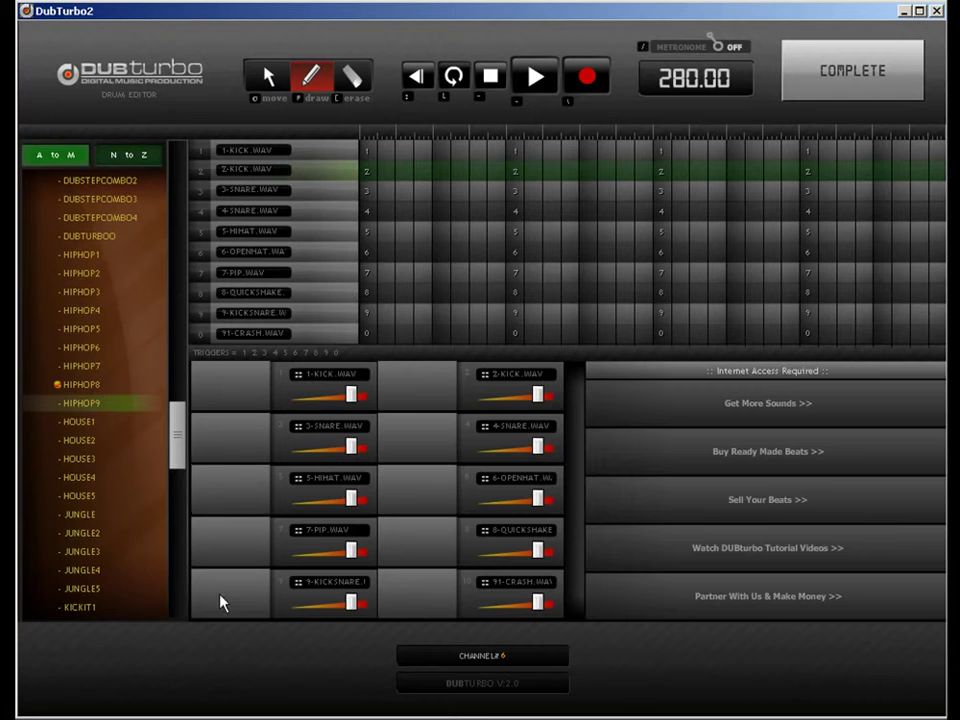
click(80, 347)
click(80, 328)
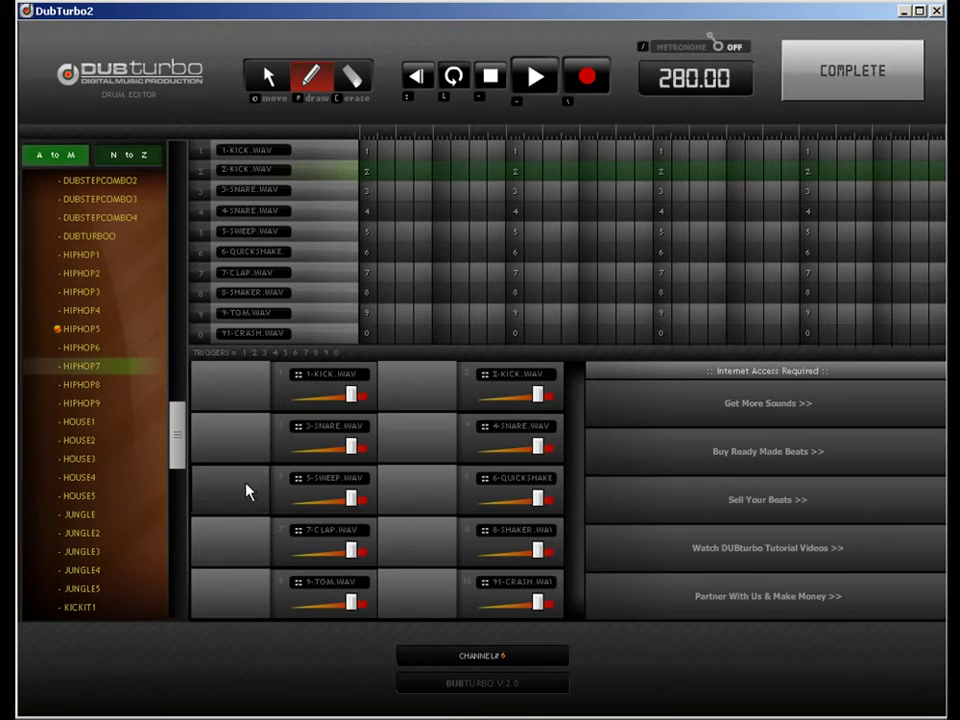
click(440, 489)
Step: Load the HOUSE2 kit and audition its 5-AIR and 6-HIOPEN samples
click(80, 440)
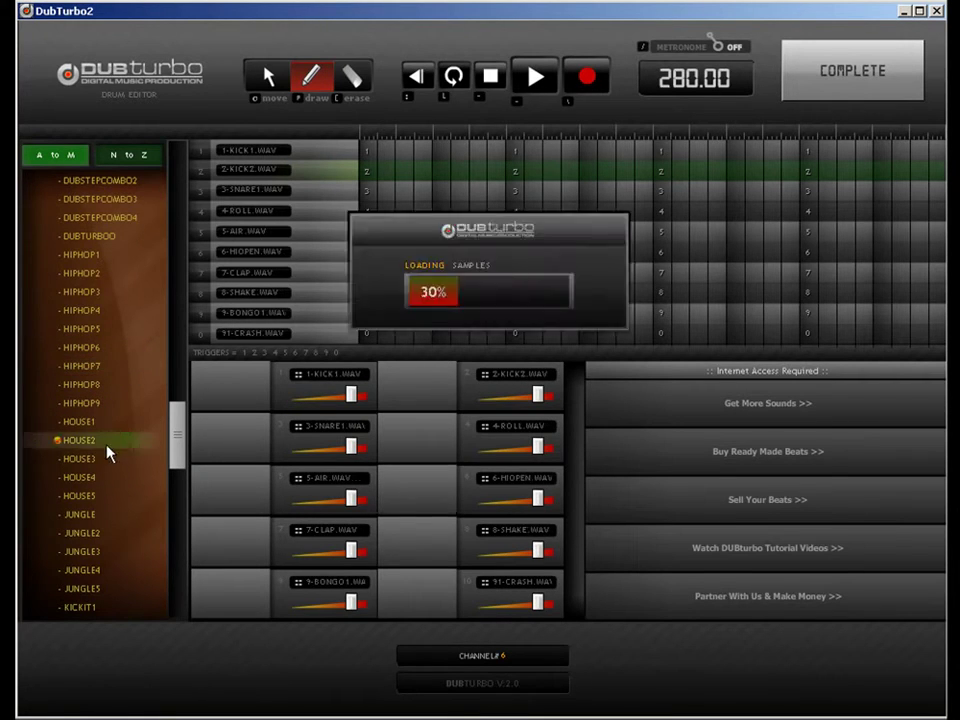
click(245, 489)
click(392, 462)
click(412, 490)
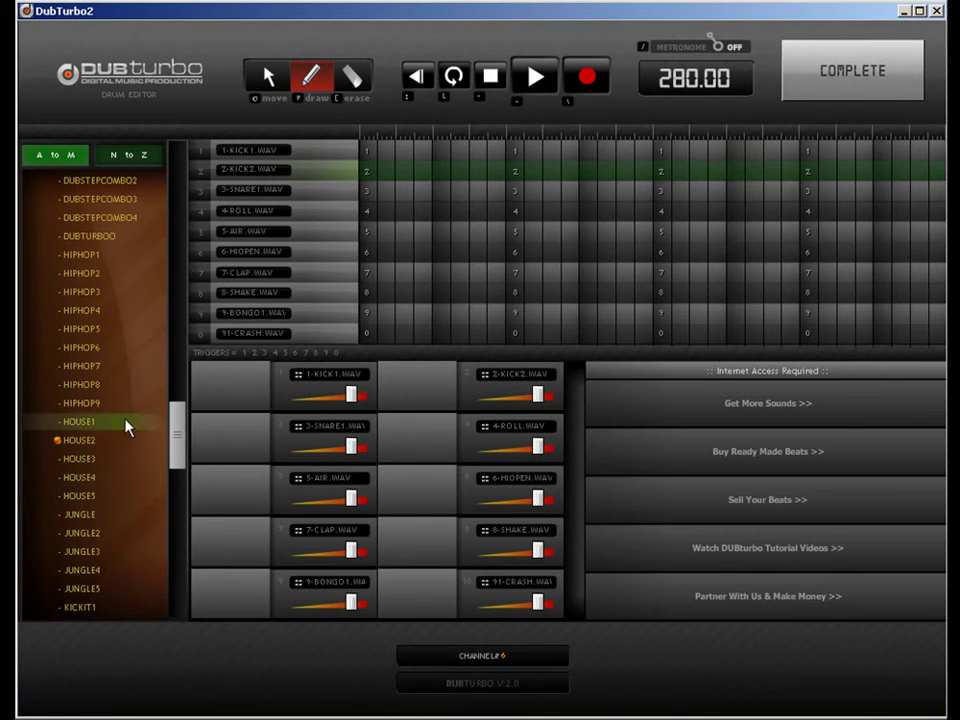
Step: Load the HOUSE1 kit on track 6, audition its open-hat and hiss samples, and return to the arrangement
click(126, 427)
click(421, 505)
click(421, 505)
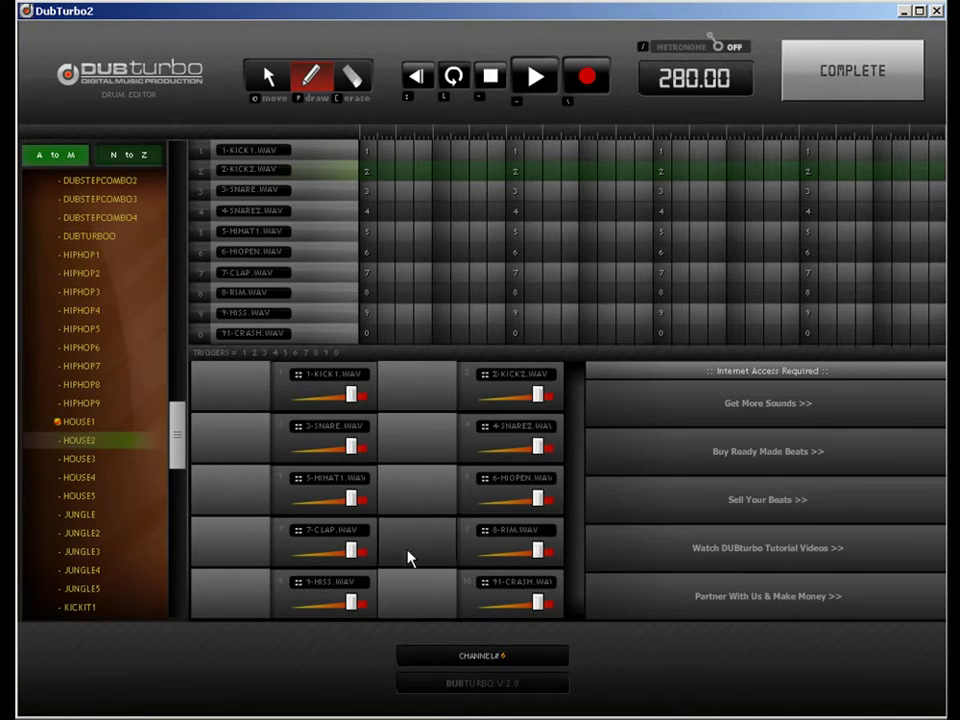
click(240, 605)
click(225, 602)
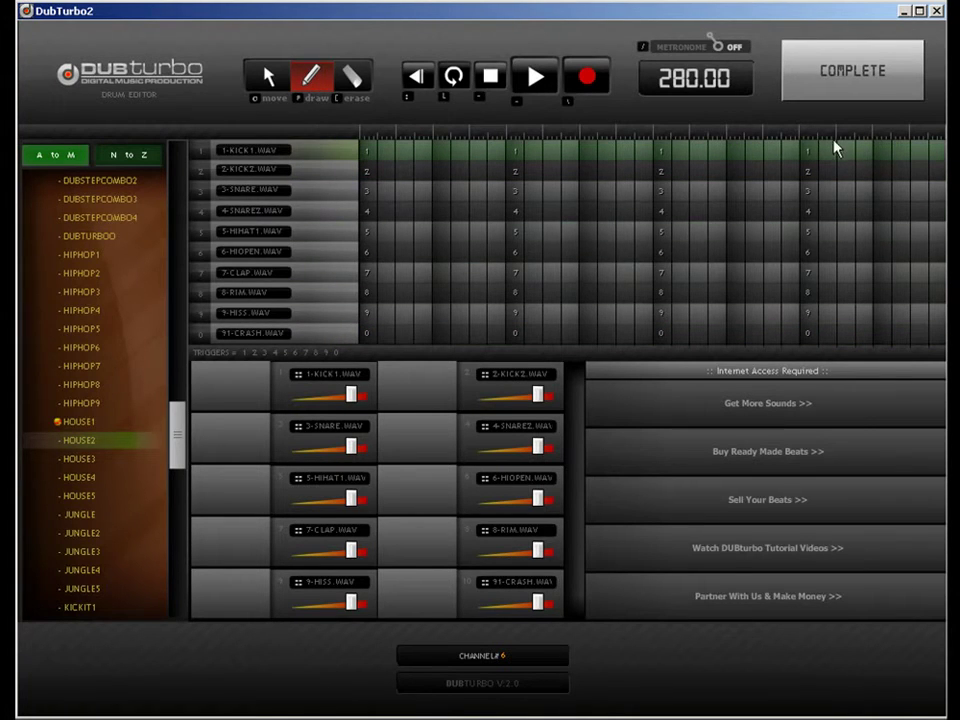
click(852, 72)
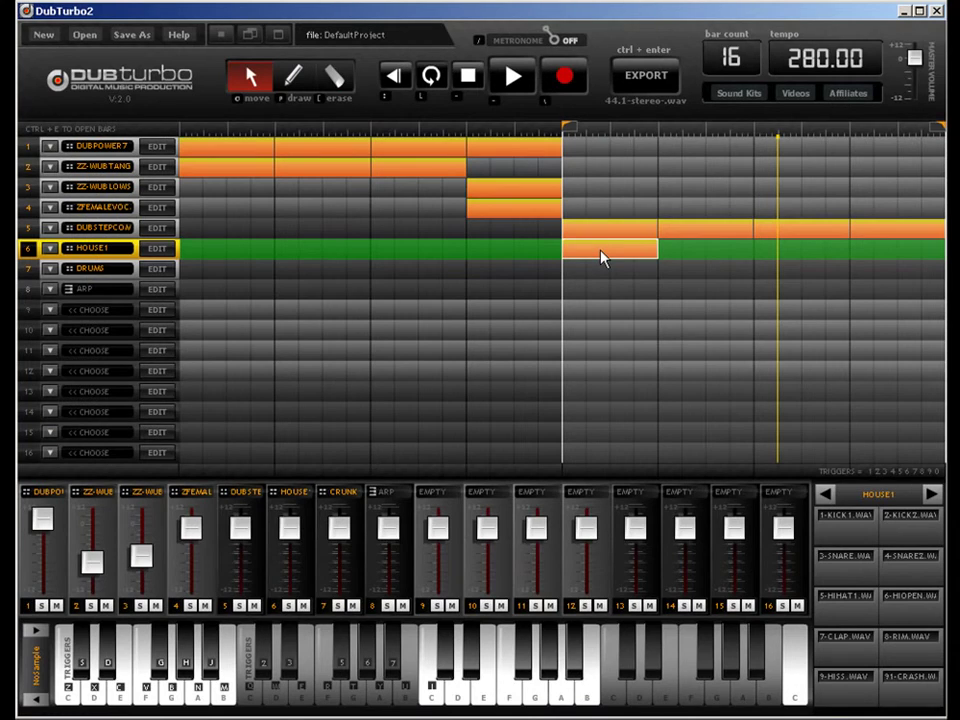
Step: In track 6's bar 9 clip, draw 5-HIHAT1 hits in cells 1, 5, 9, 11, 13, 15 and 25, erasing the one in cell 17
double_click(602, 258)
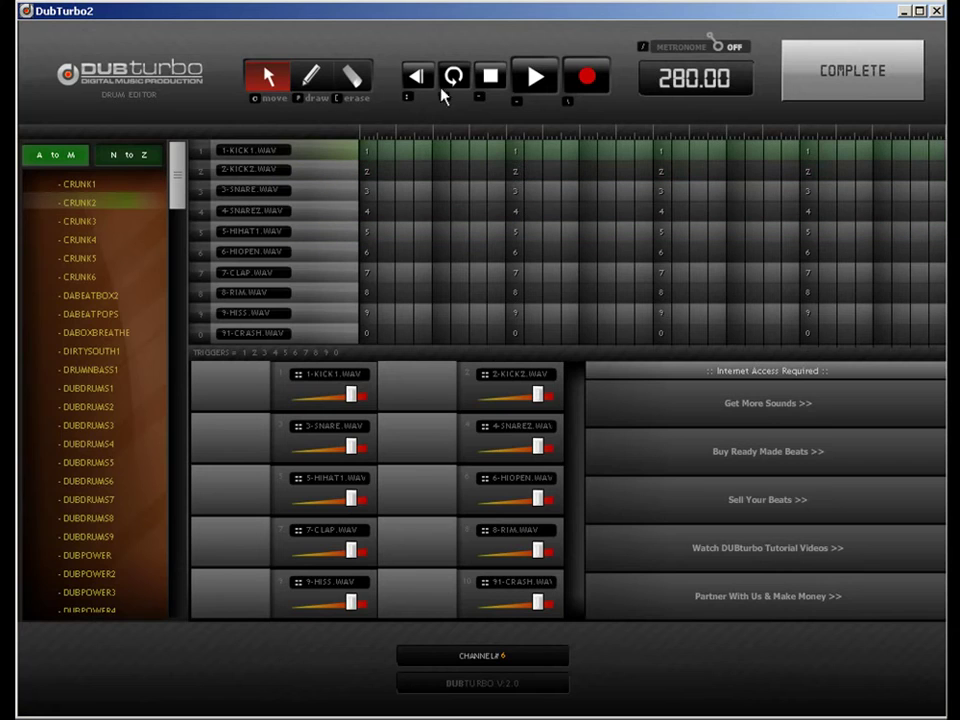
click(312, 88)
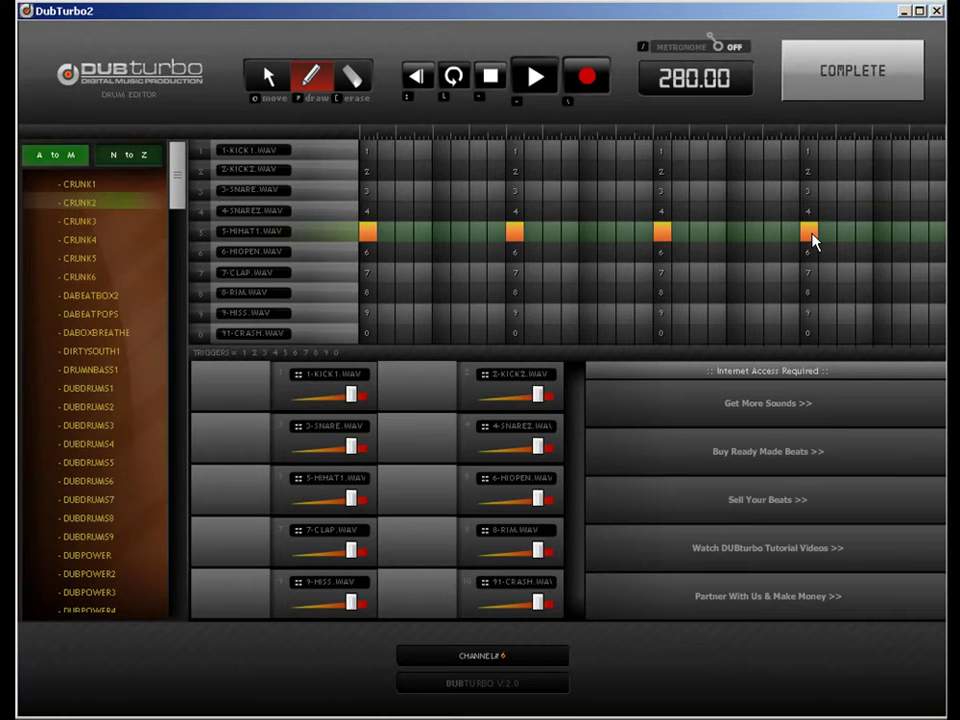
click(445, 236)
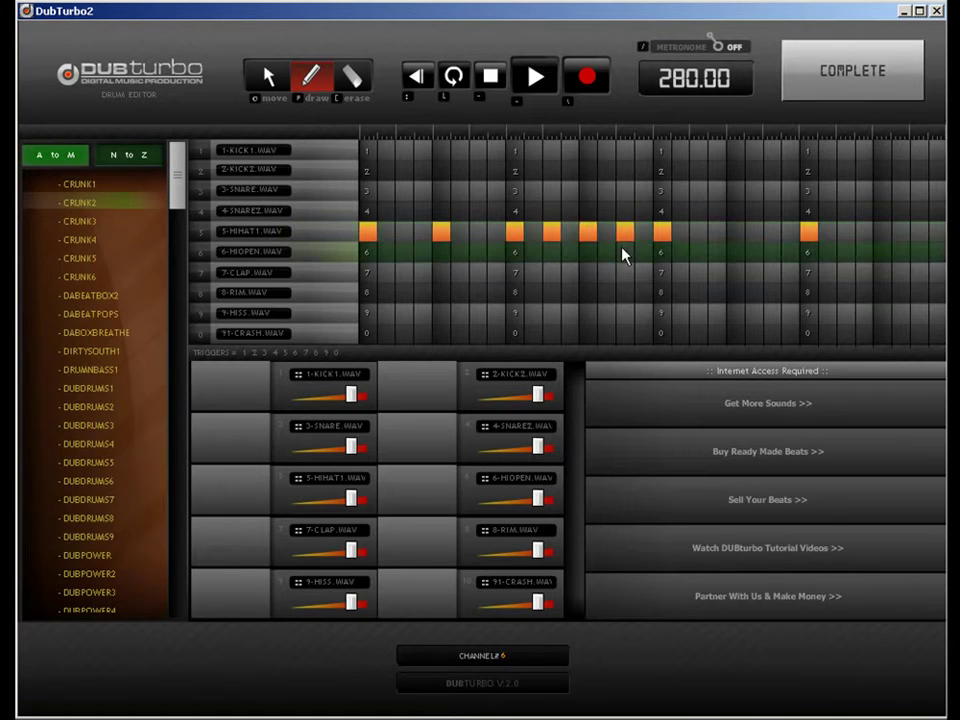
click(352, 76)
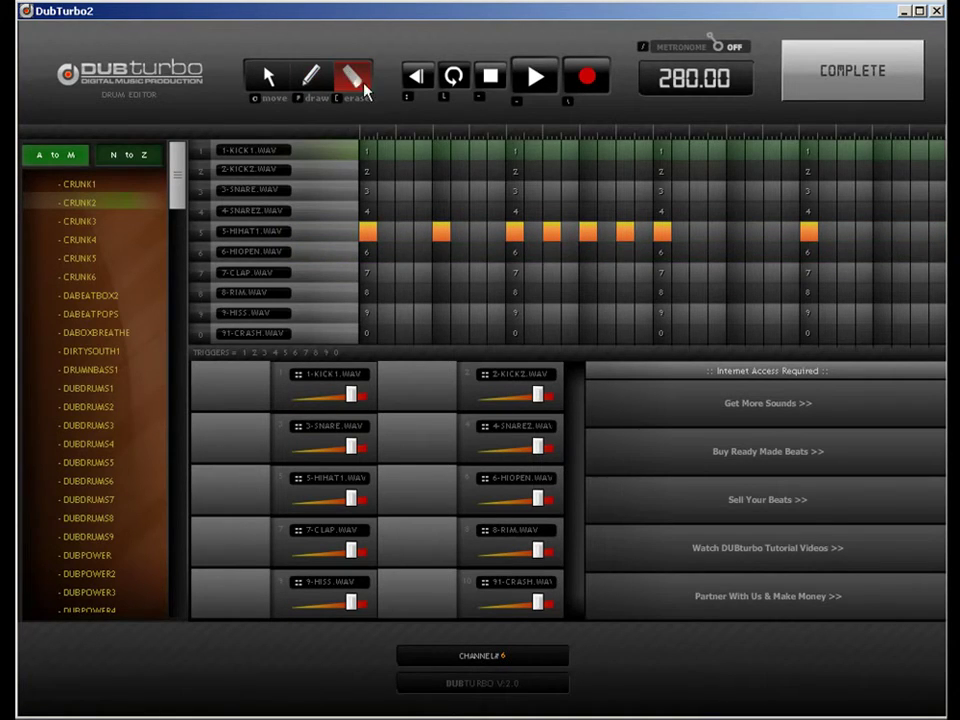
click(663, 240)
click(272, 78)
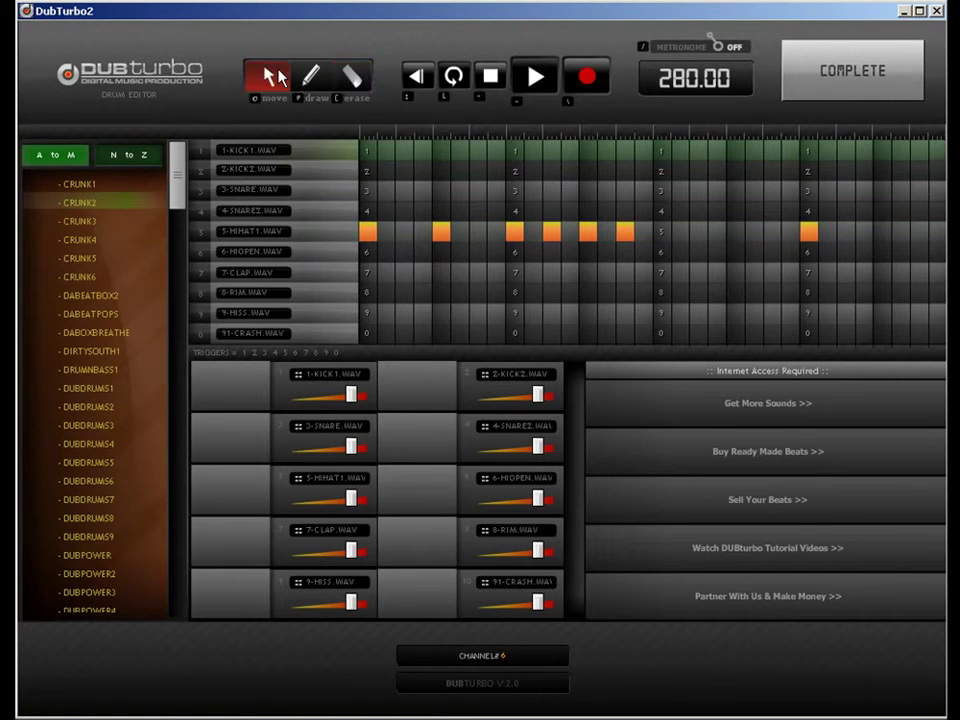
Step: Add two 5-HIHAT1 hits and rearrange the row so hits fall in cells 5, 6, 7, 9, 11, 13 and 15
click(311, 77)
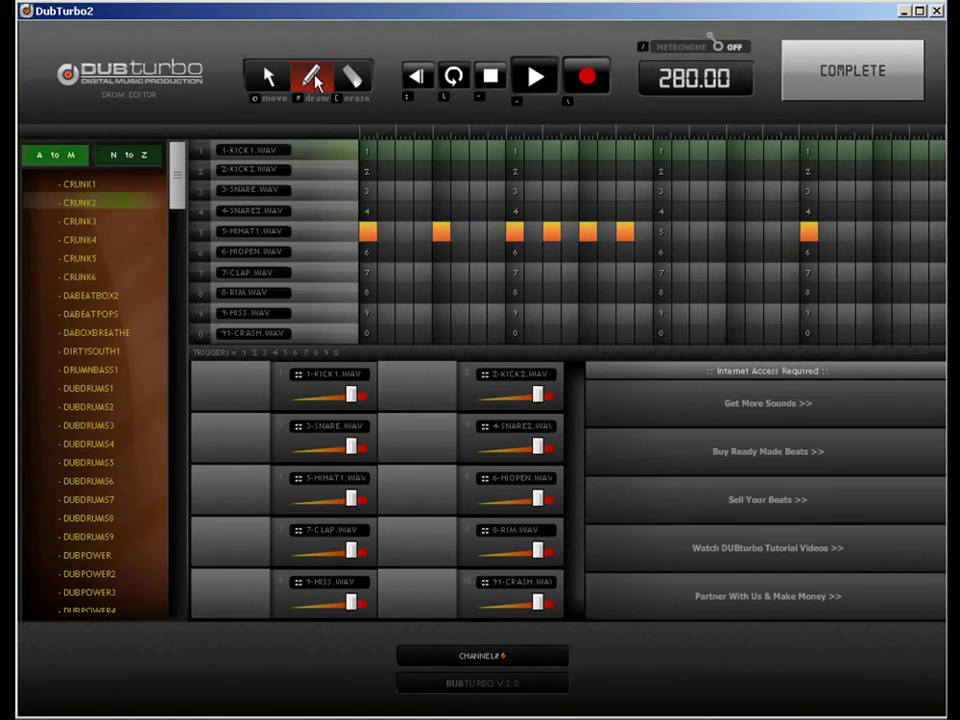
drag(532, 232, 572, 232)
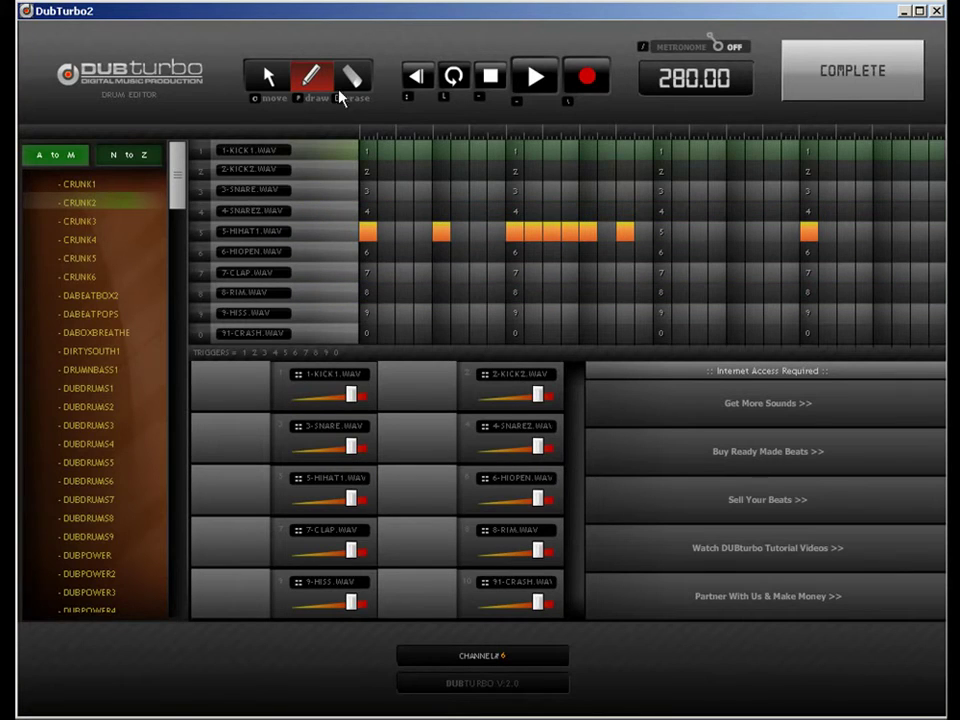
key(c)
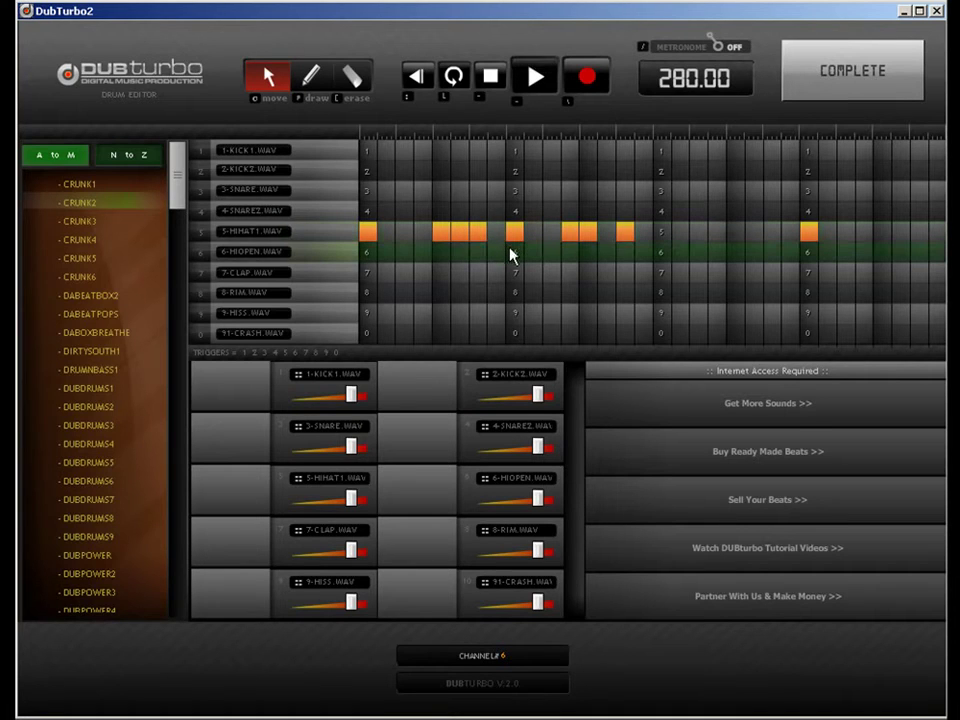
mouse_move(570, 232)
mouse_down()
mouse_move(545, 238)
mouse_move(553, 236)
mouse_up()
Step: Add a 6-HIOPEN hit in cell 21 and 5-HIHAT1 hits in cells 29 and 31, and return to the arrangement
click(310, 77)
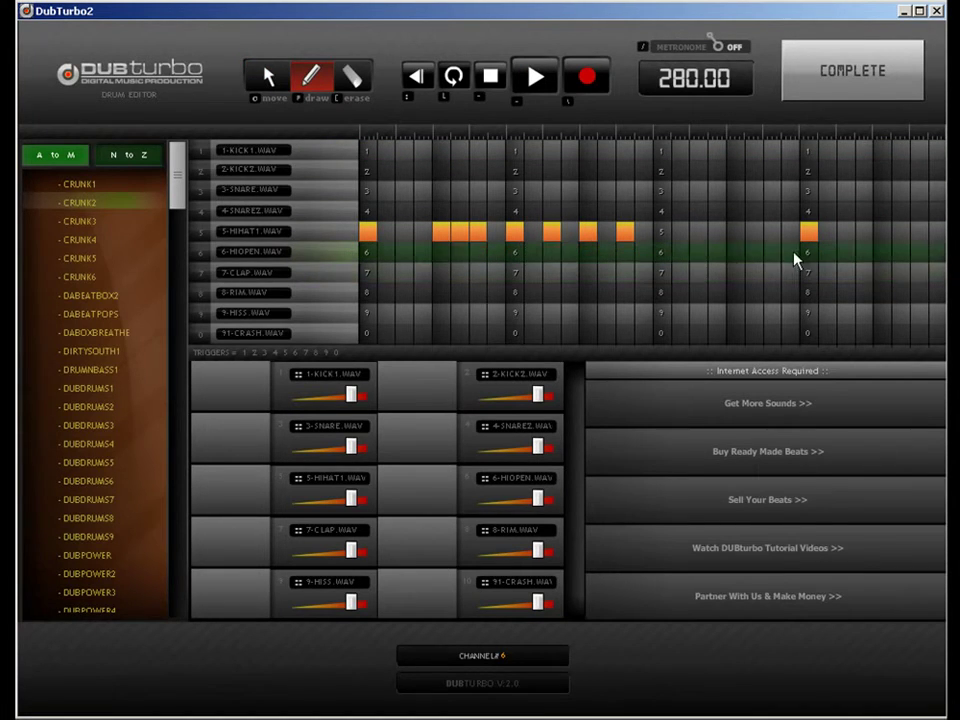
click(736, 252)
click(914, 233)
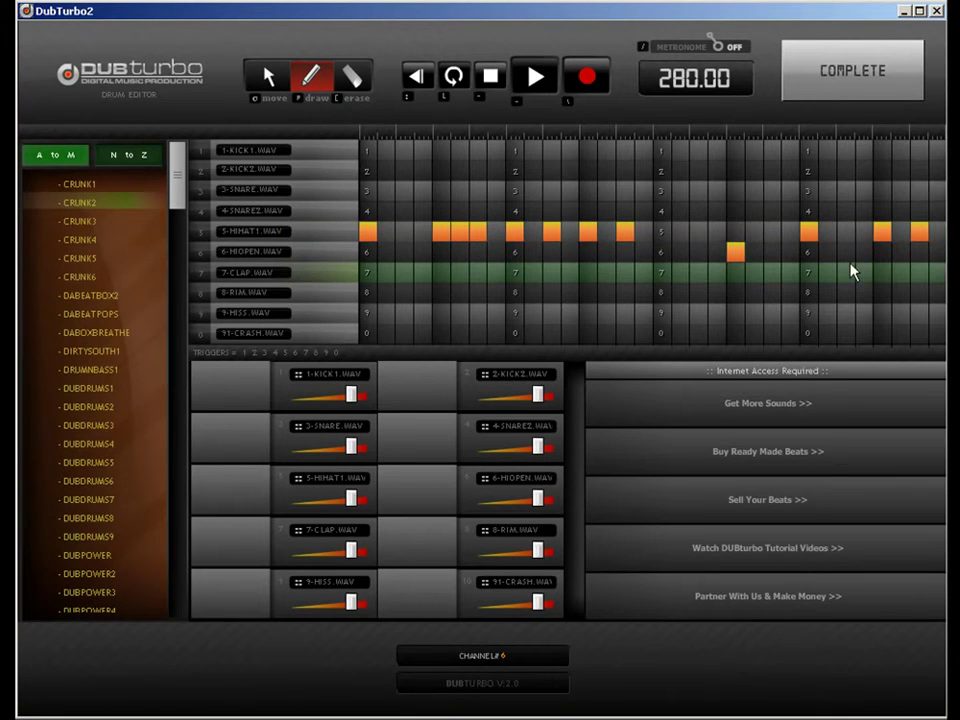
click(822, 77)
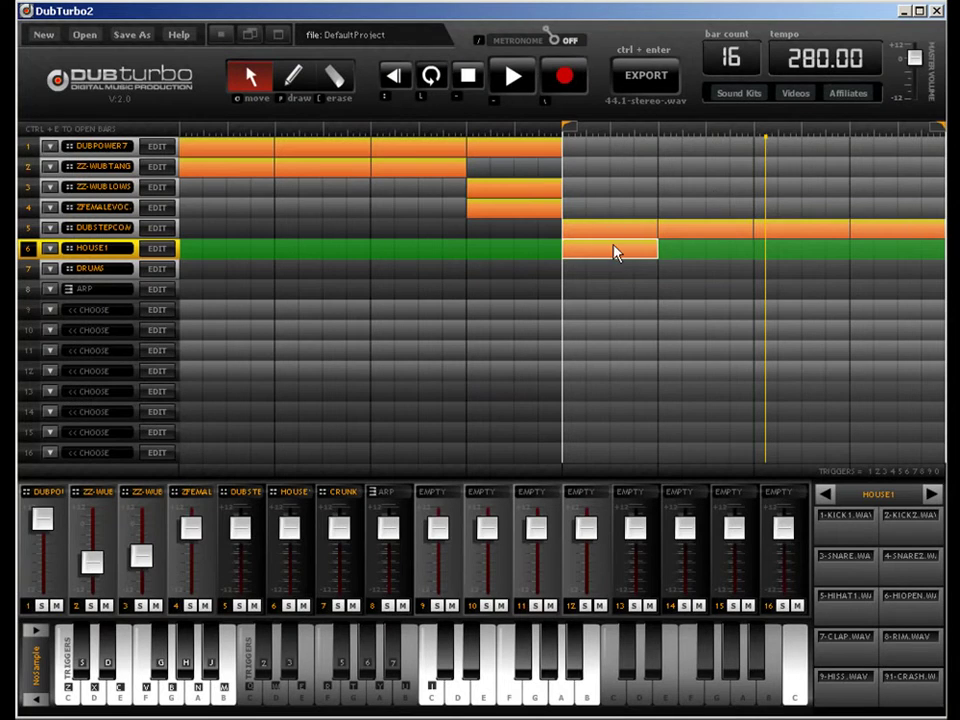
Step: Copy track 6's clip to bar 11 and, in the copy, replace the 5-HIHAT1 hits in cells 5 to 7 with a 6-HIOPEN hit in cell 5
drag(615, 252, 692, 251)
double_click(692, 251)
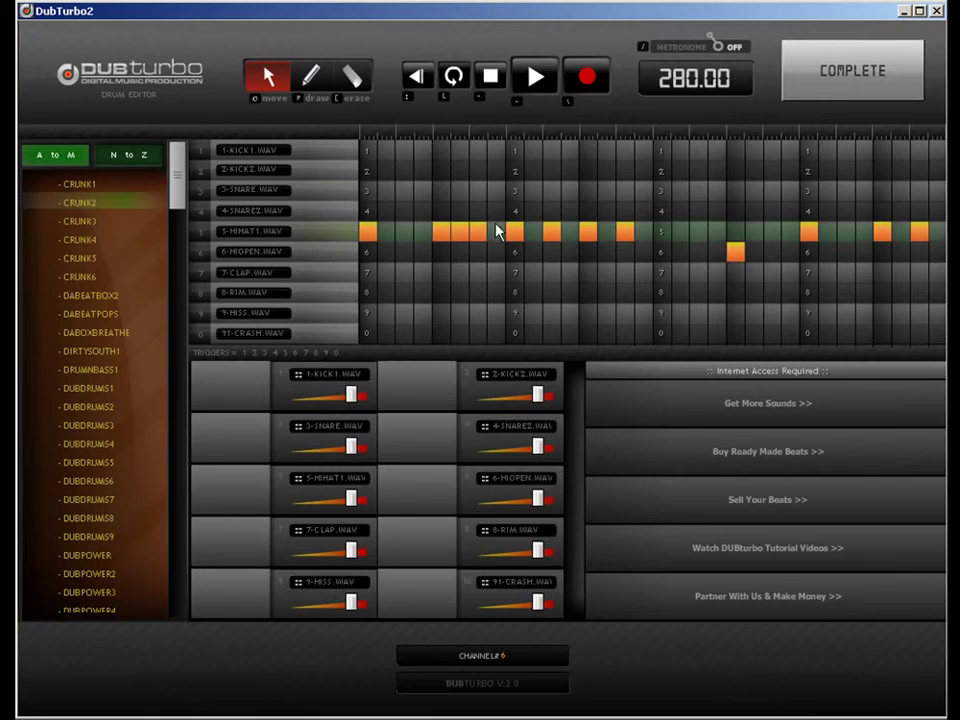
click(312, 78)
click(438, 256)
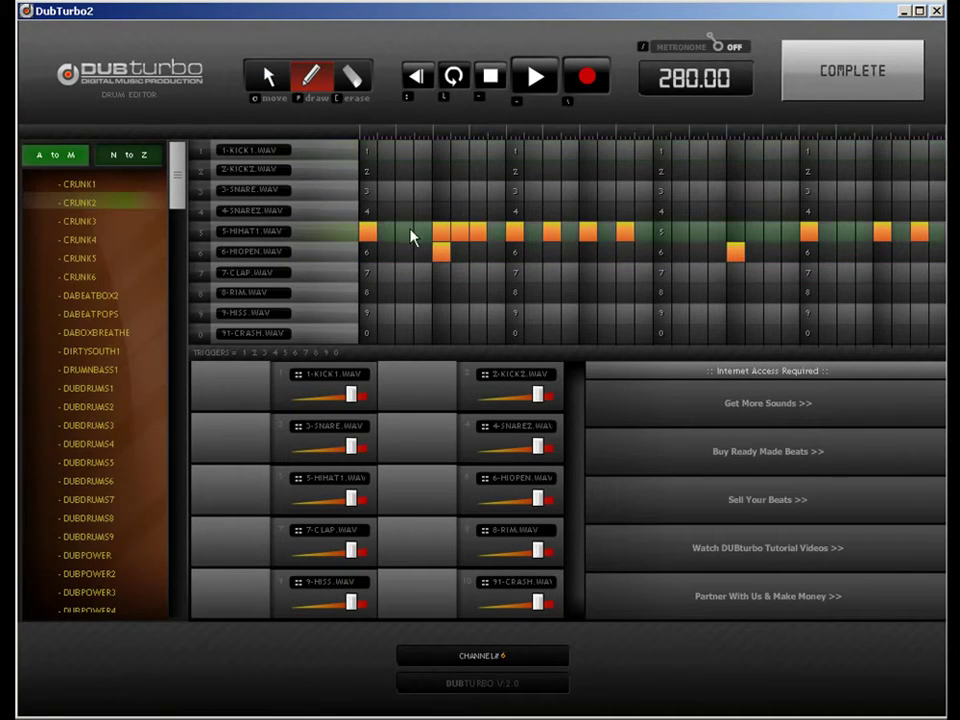
click(352, 78)
click(441, 231)
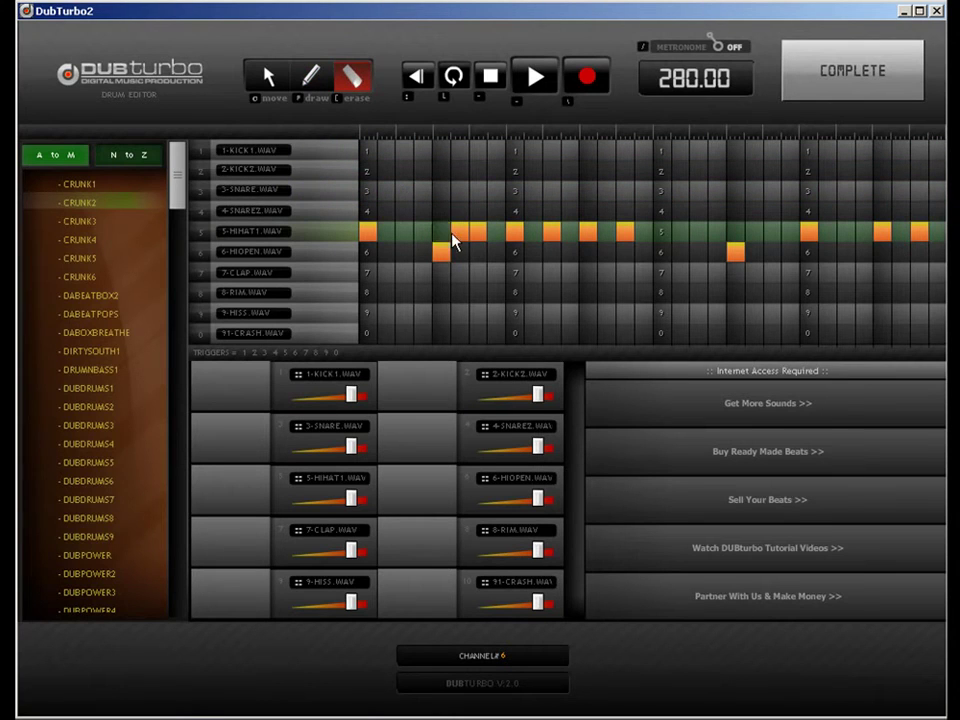
click(476, 241)
Step: Add 5-HIHAT1 hits in cells 14 and 16, erase the 6-HIOPEN hit in cell 21, and return to the arrangement
click(311, 76)
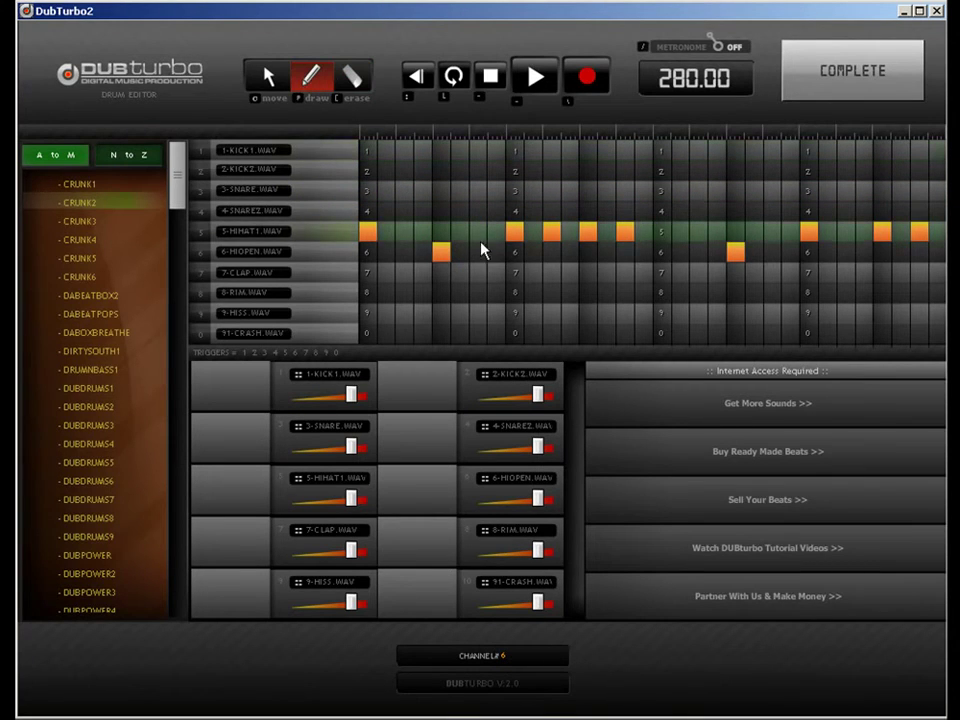
click(607, 233)
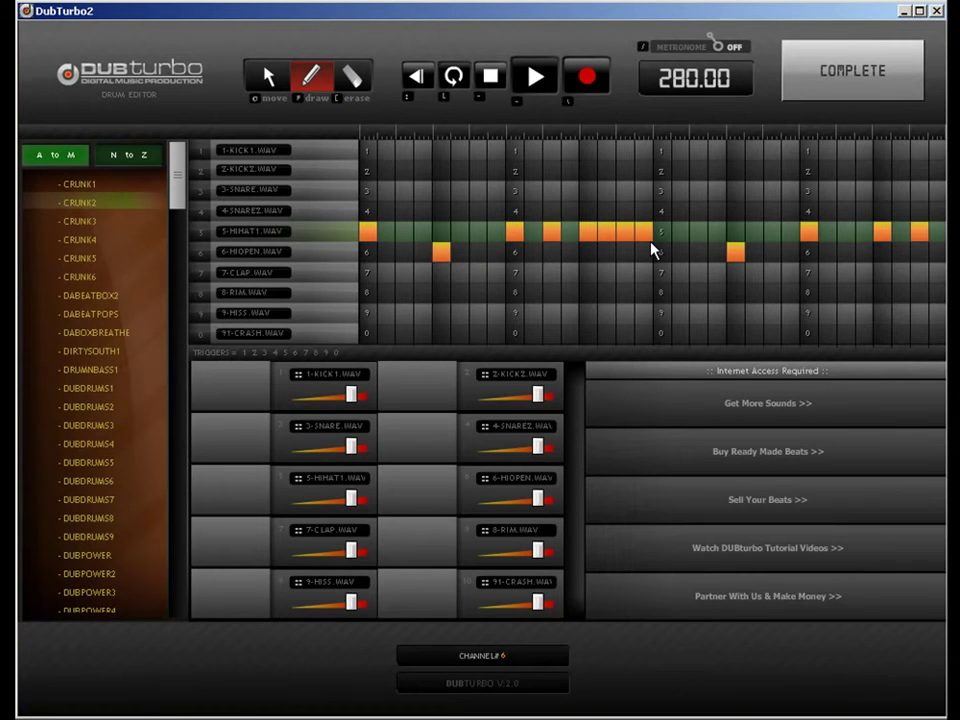
click(267, 80)
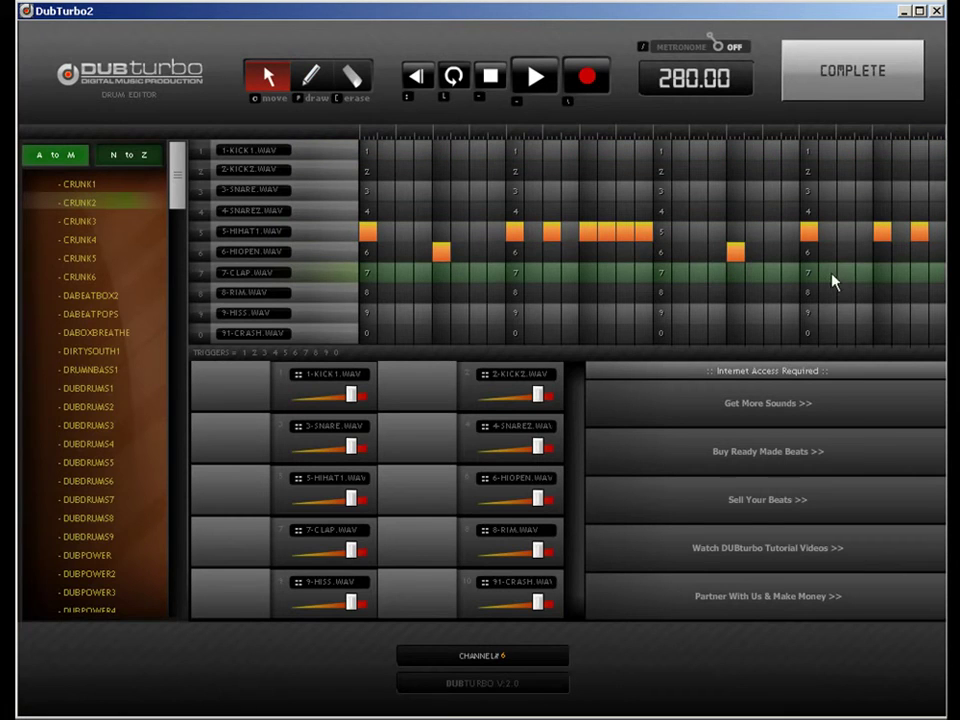
click(357, 80)
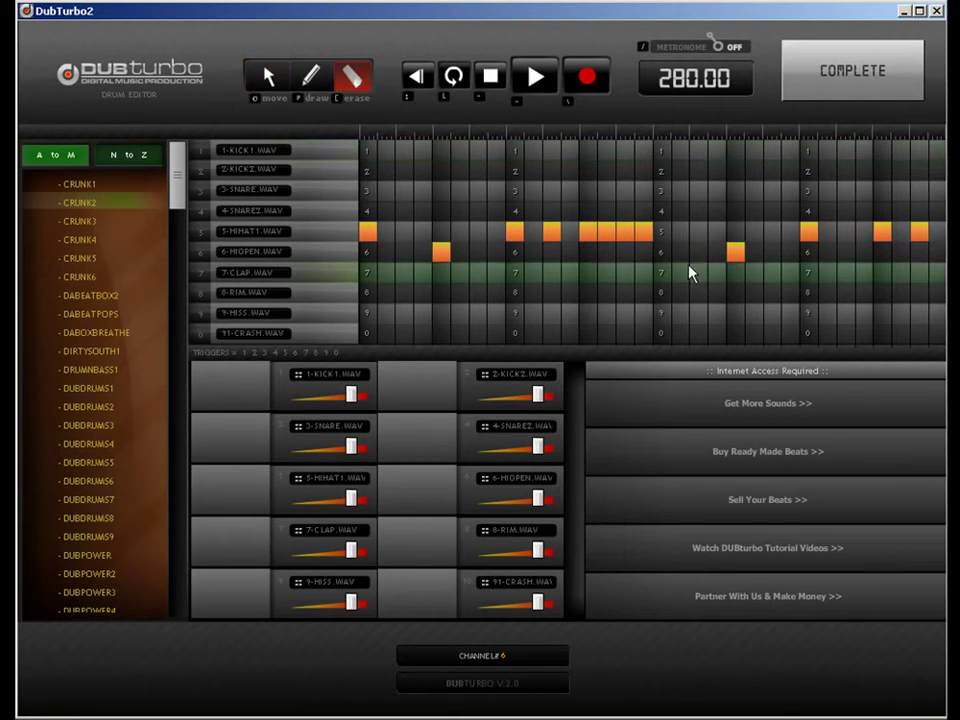
click(735, 251)
click(311, 79)
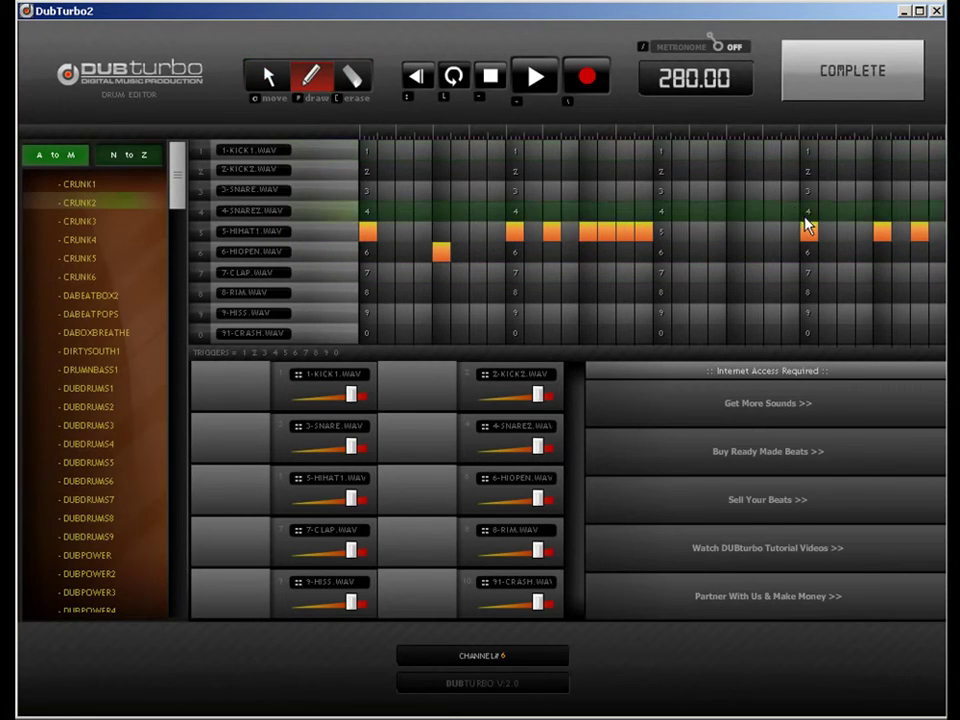
click(838, 95)
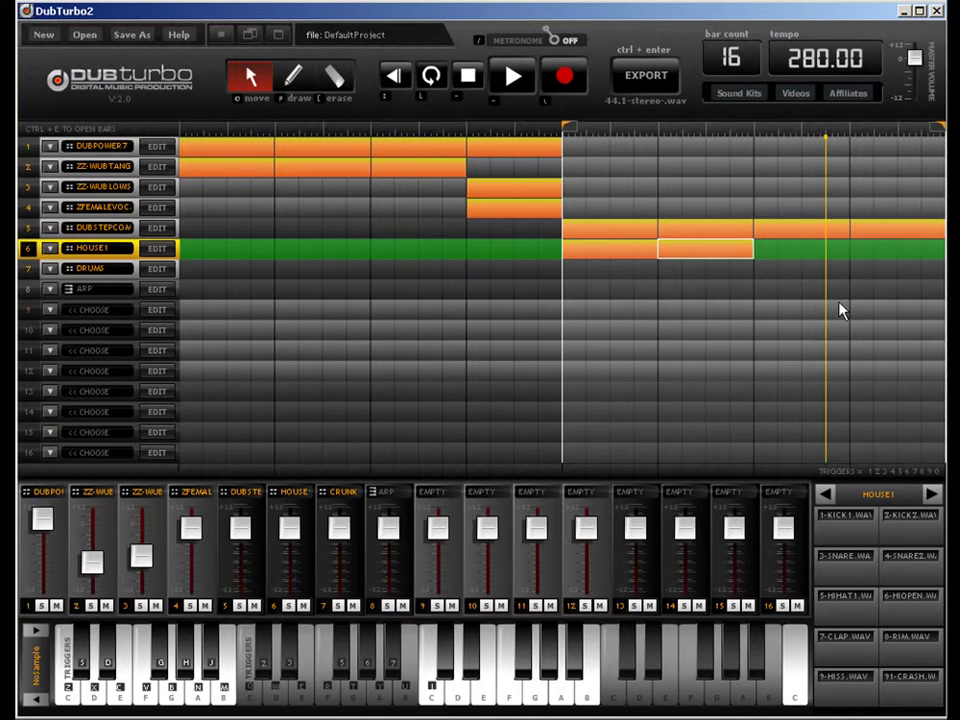
Step: Copy track 6's clips into bars 13 to 16, and add a 91-CRASH hit at lowered volume in the bar 9 clip's first cell
double_click(634, 255)
click(311, 77)
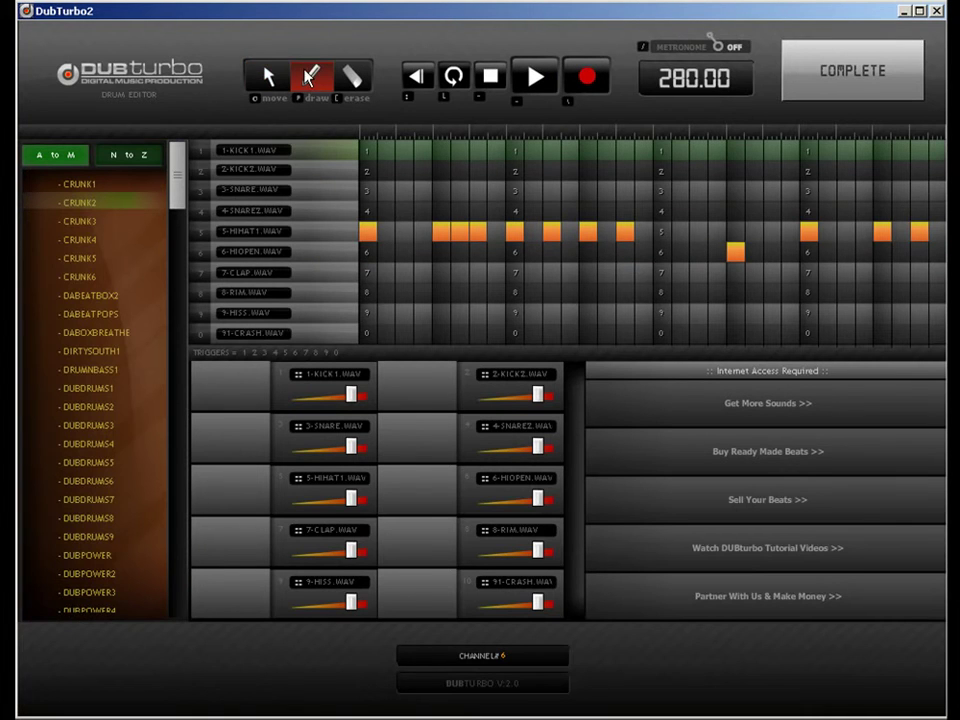
click(368, 333)
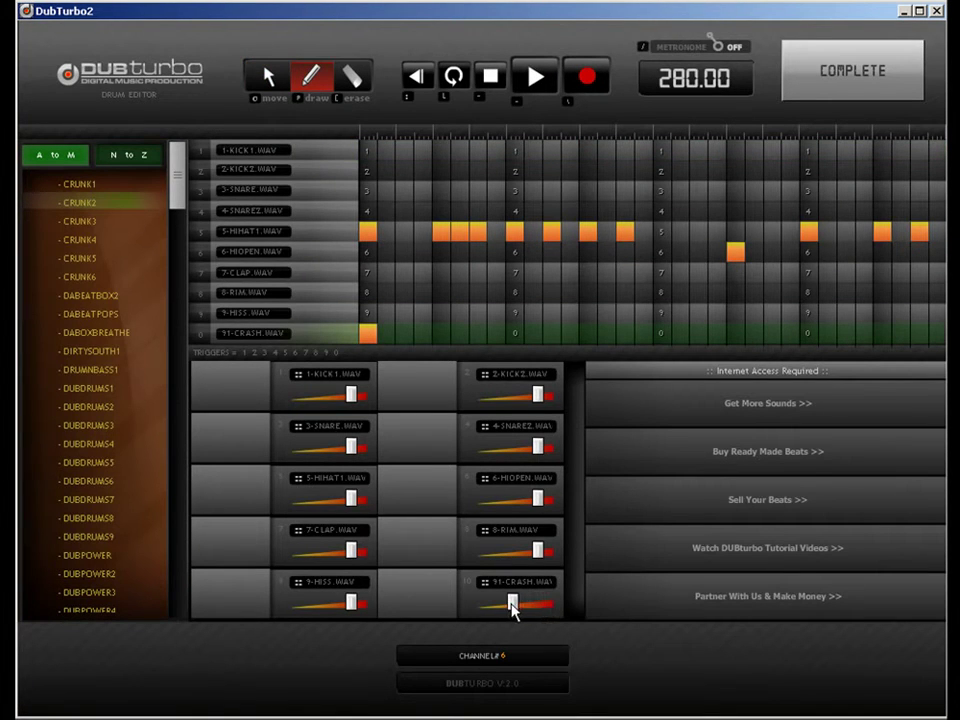
click(800, 85)
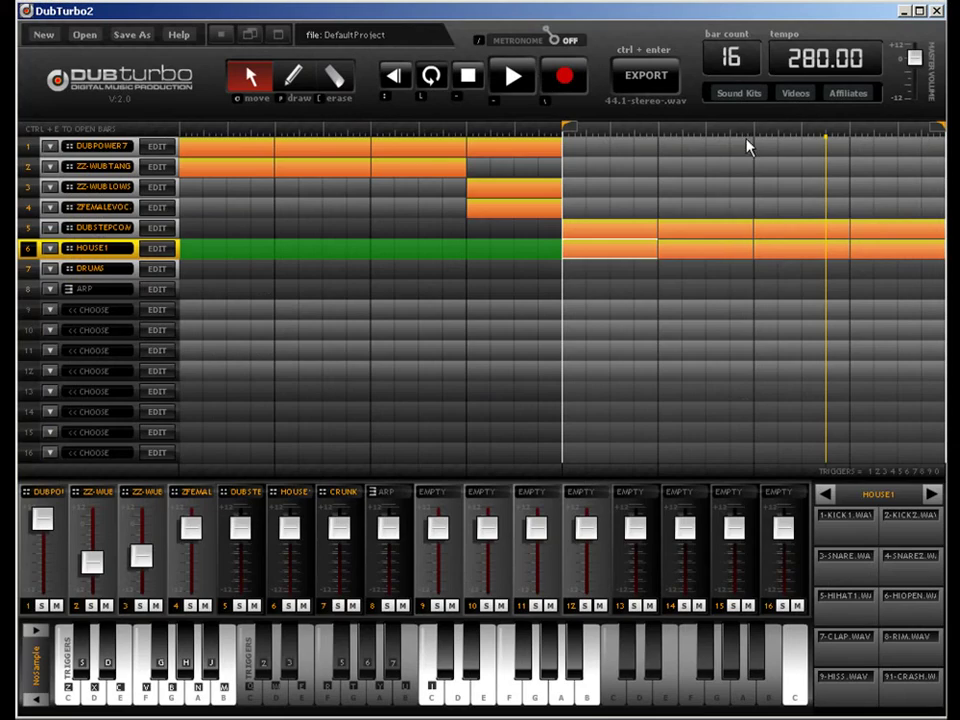
Step: Add a 91-CRASH hit in the first cell of track 6's bar 11 and bar 13 clips, and return to the arrangement
double_click(632, 259)
click(310, 77)
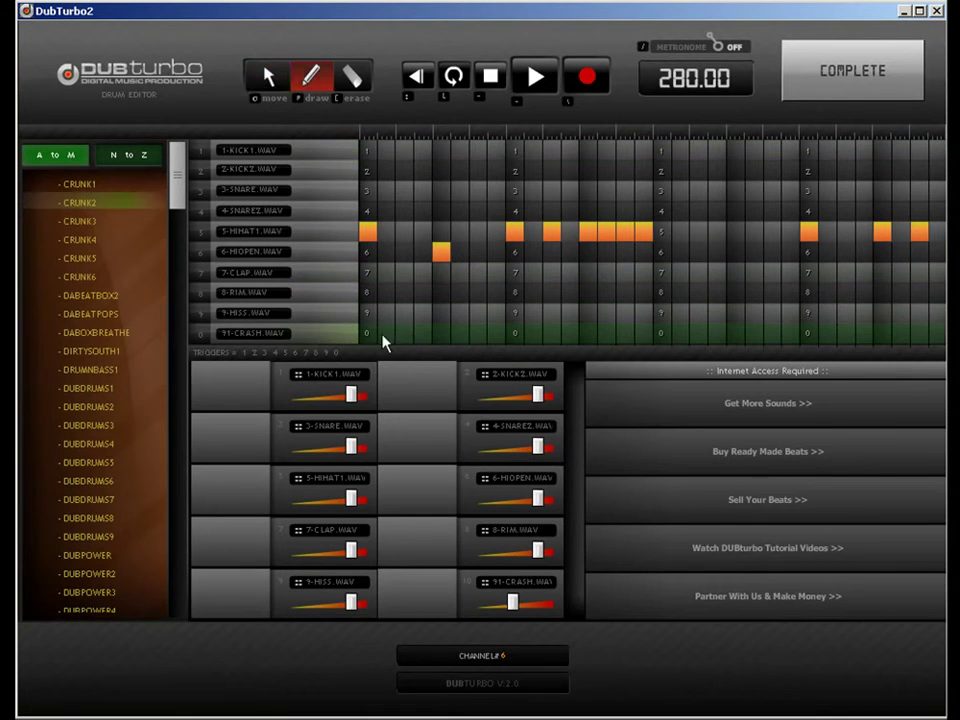
click(917, 90)
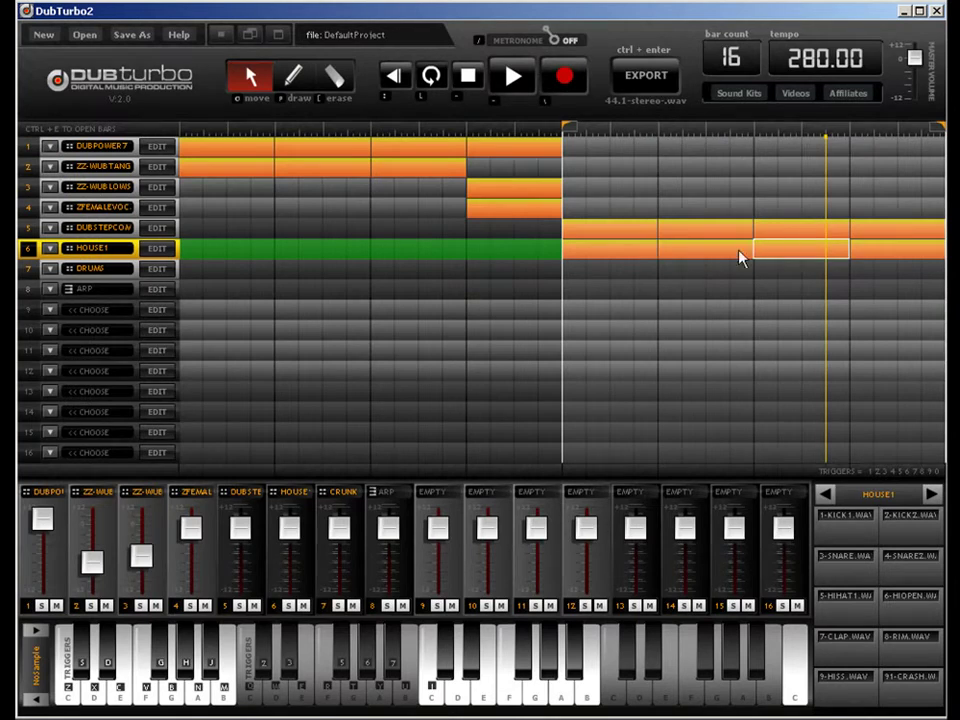
double_click(741, 257)
click(310, 77)
click(367, 333)
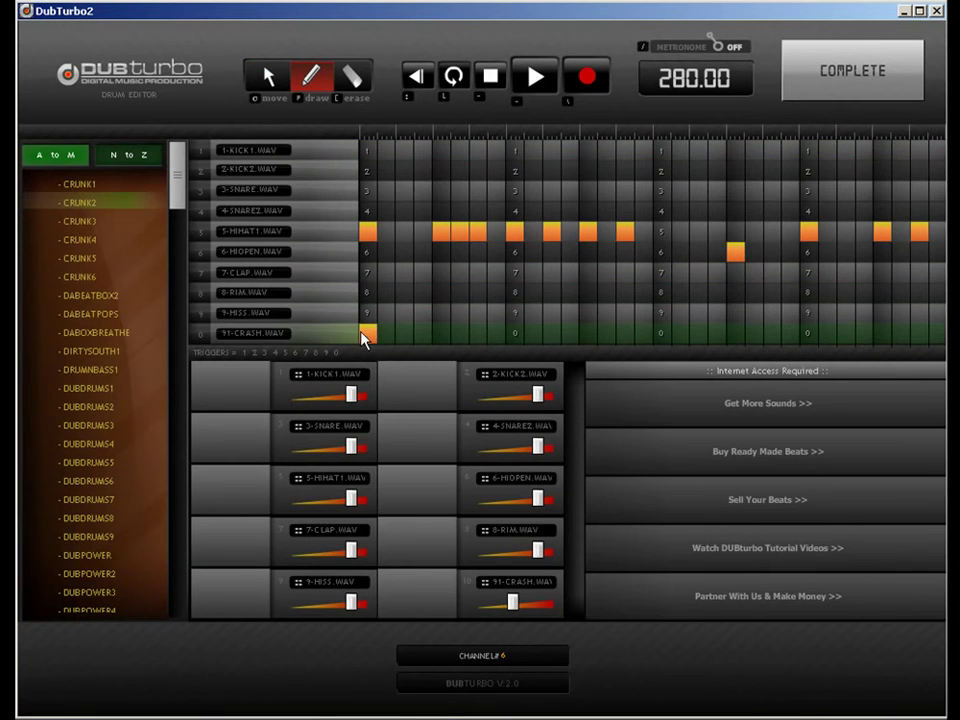
click(877, 62)
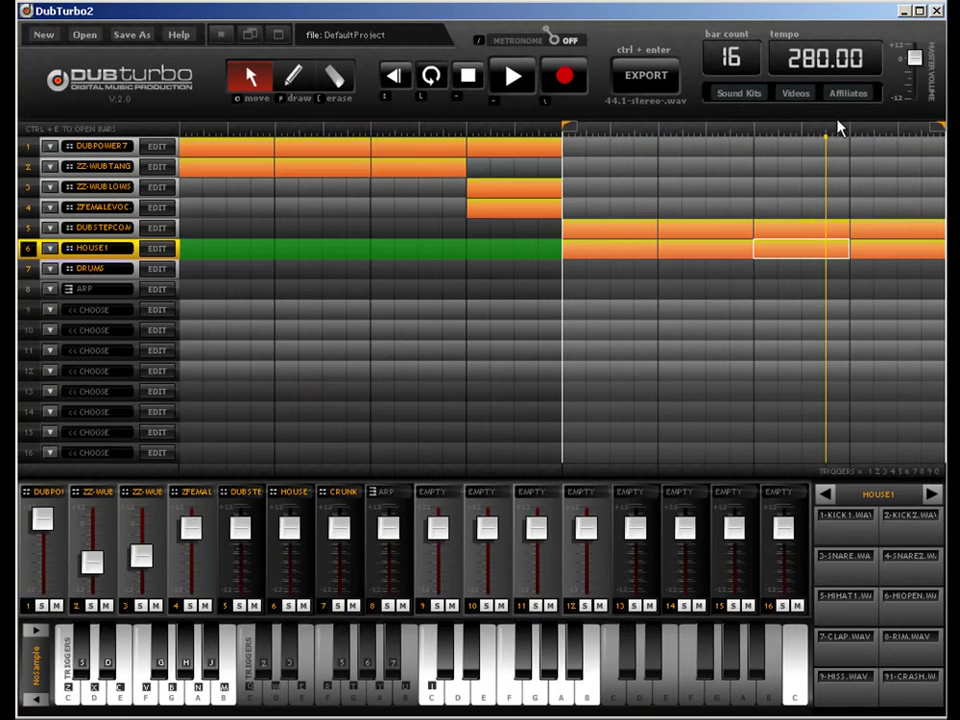
Step: Check the hits in track 6's bar 11 clip and lower the HOUSE1 track's mixer volume
click(864, 254)
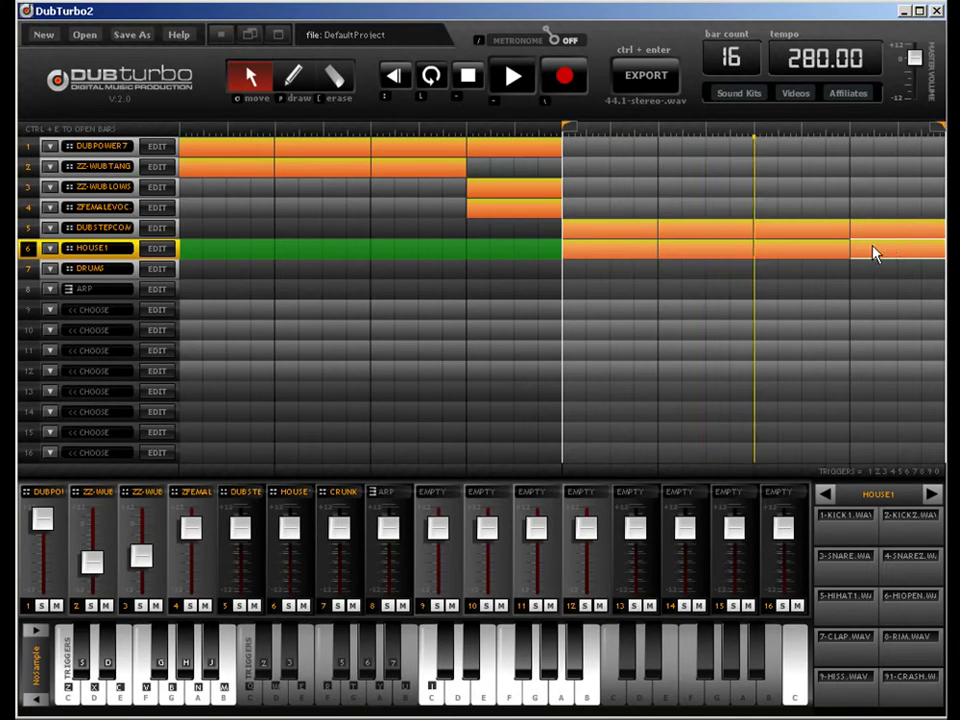
click(713, 259)
double_click(713, 259)
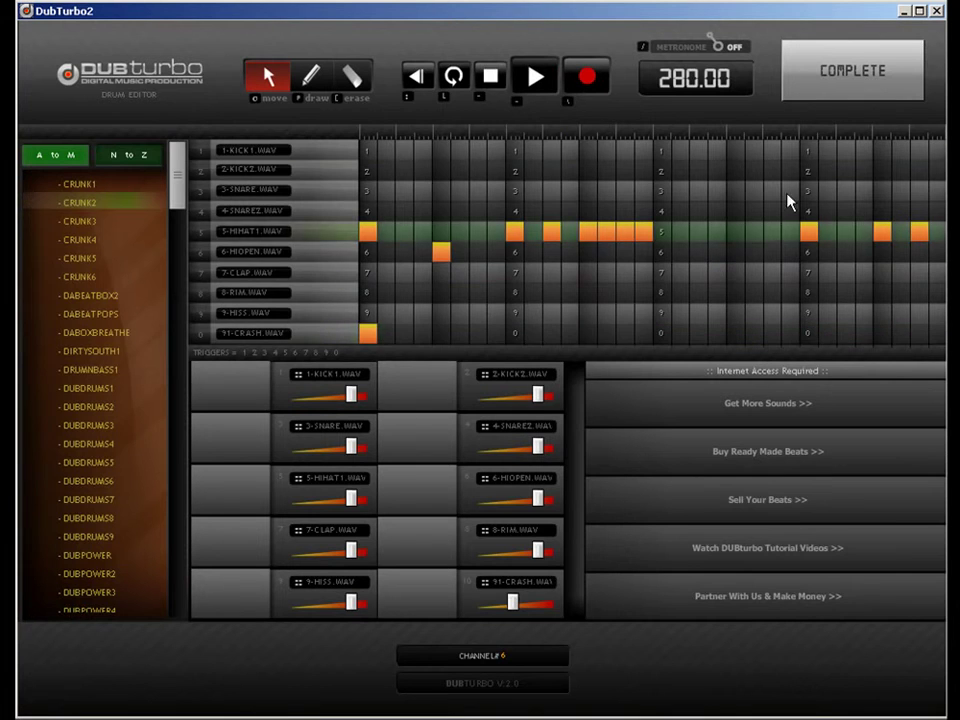
click(810, 81)
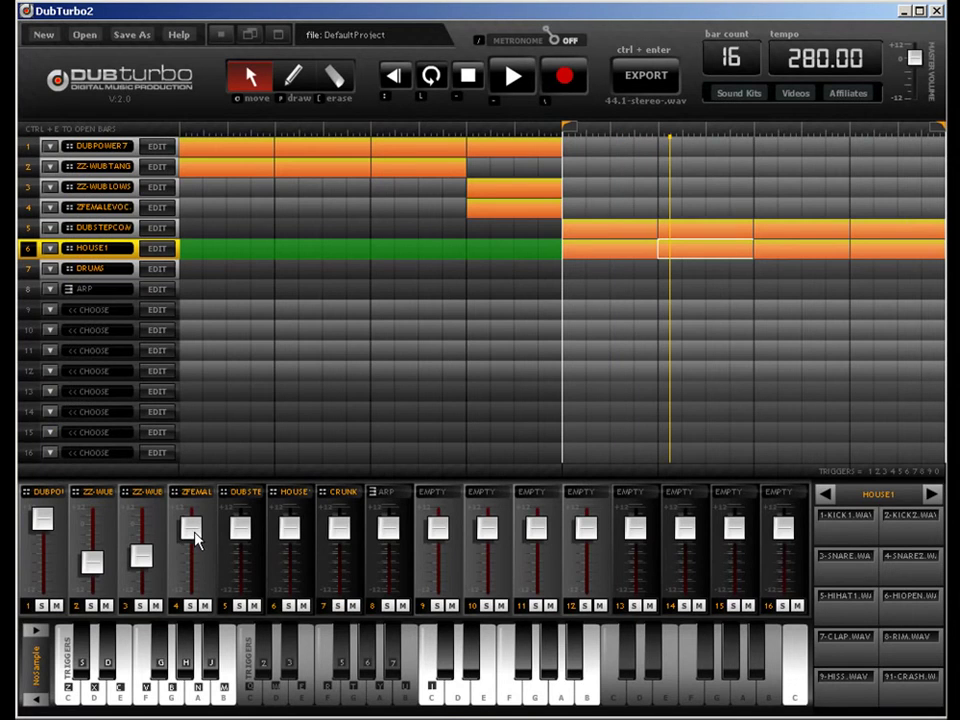
drag(295, 548, 296, 578)
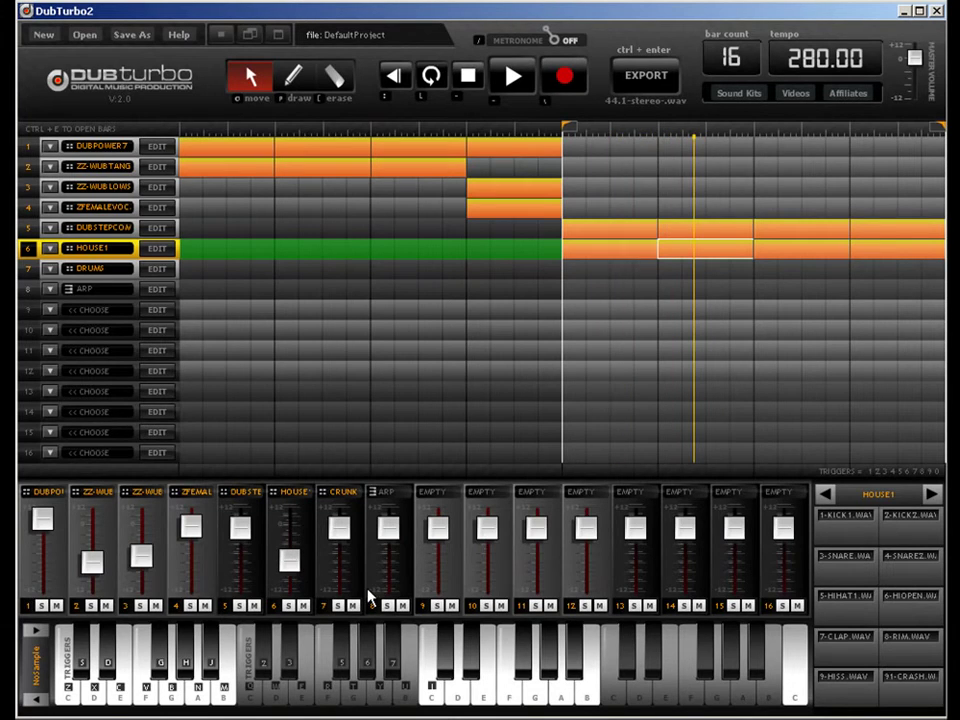
Step: Place a new clip at bar 9 on track 7 and open it for drawing hits
click(304, 74)
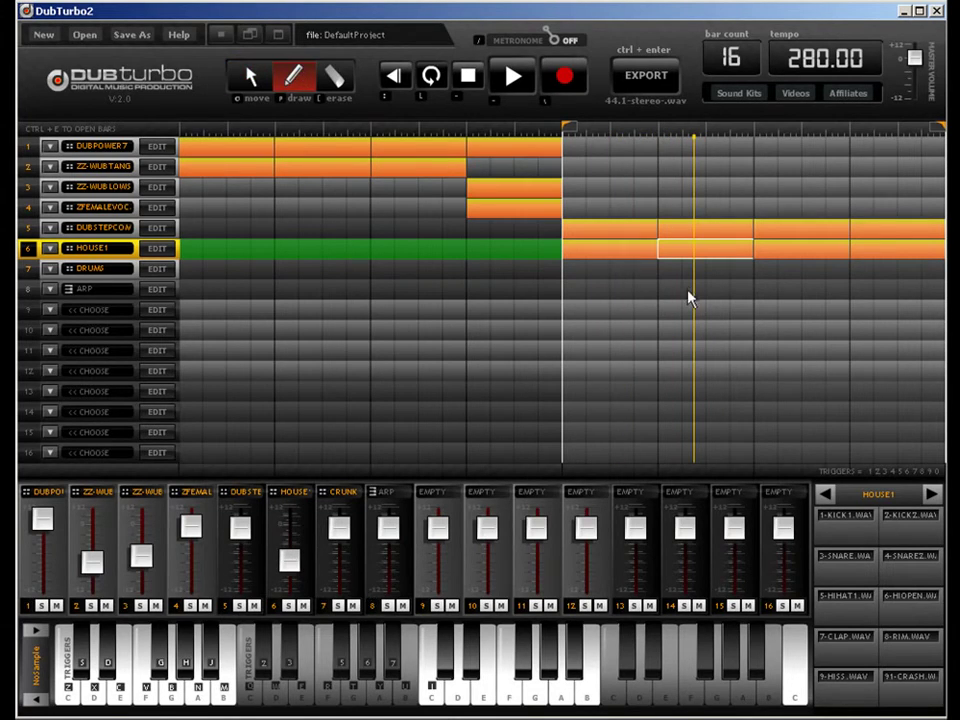
drag(677, 277, 784, 270)
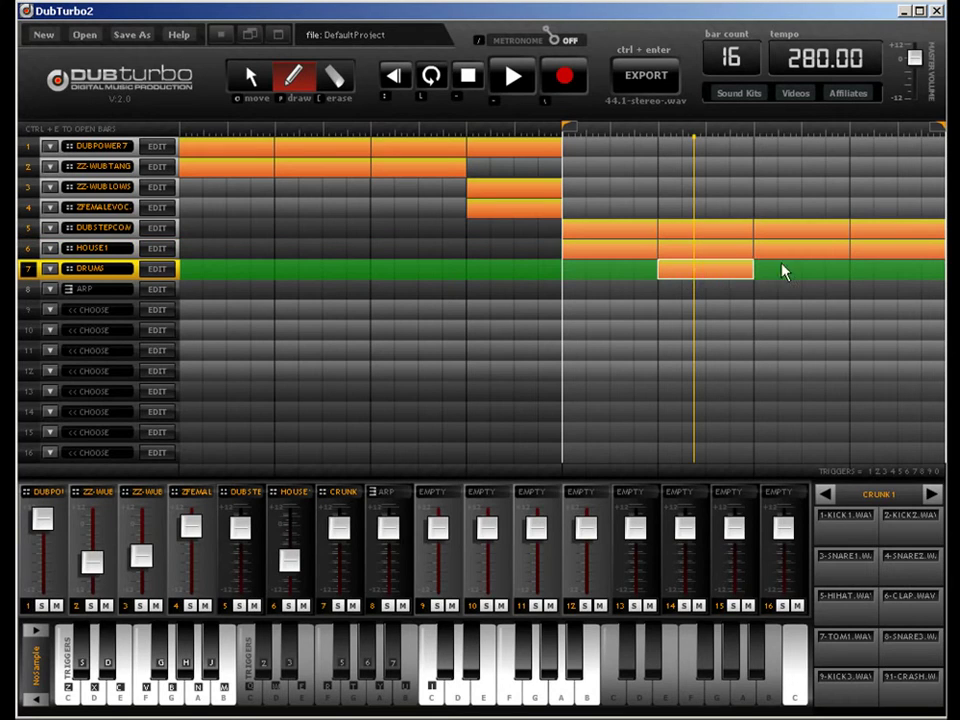
key(s)
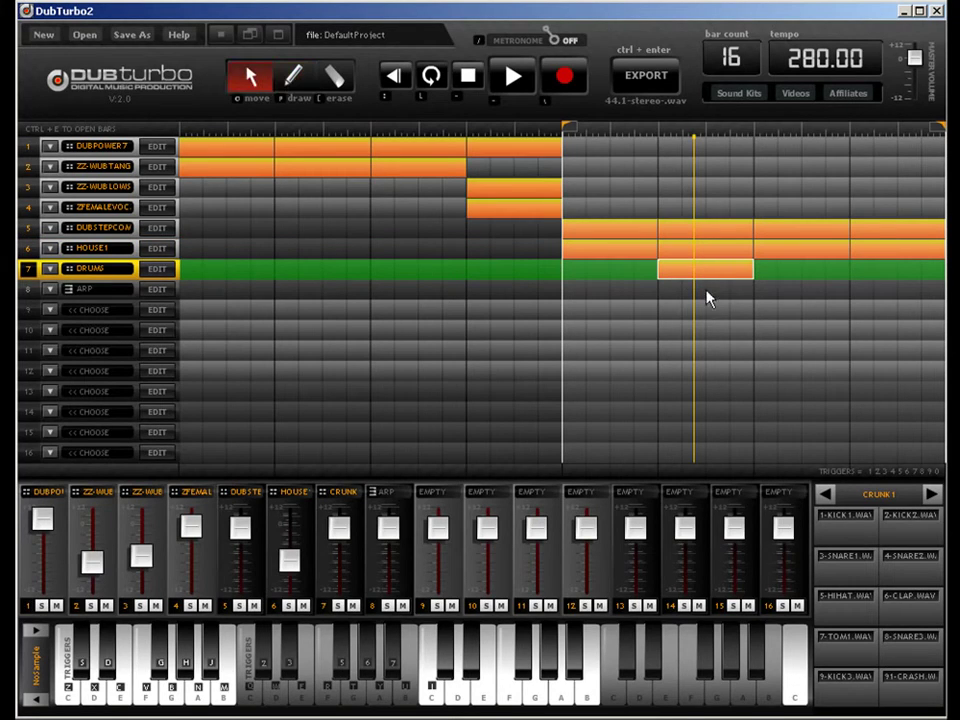
drag(667, 281, 607, 281)
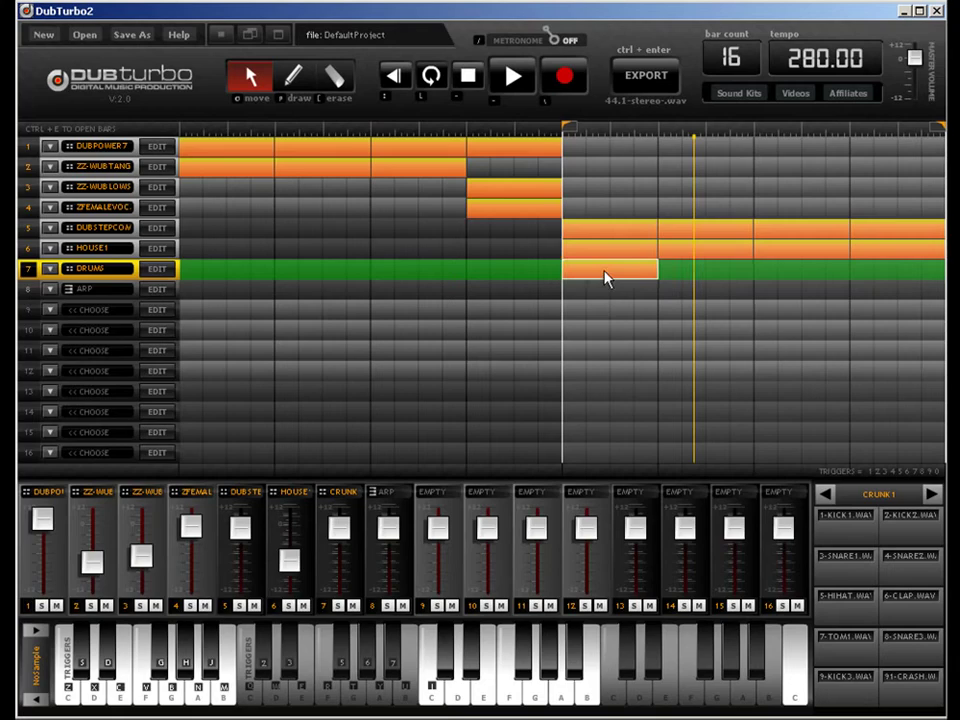
double_click(604, 278)
click(313, 78)
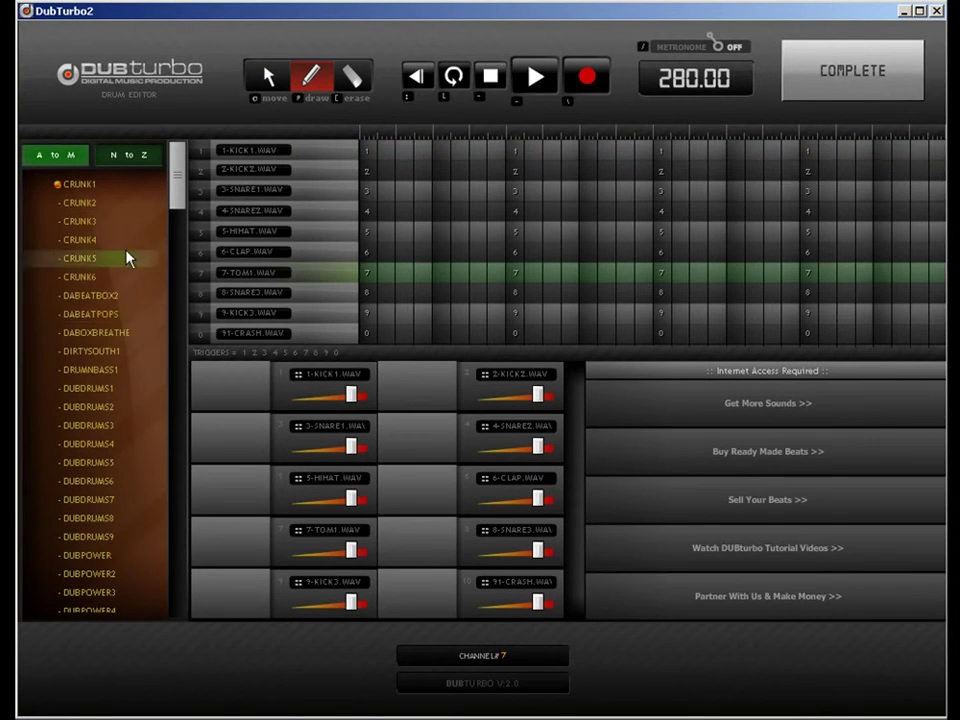
Step: Load the ZZ-DUBS8 kit on track 7 and audition several of its samples
click(122, 156)
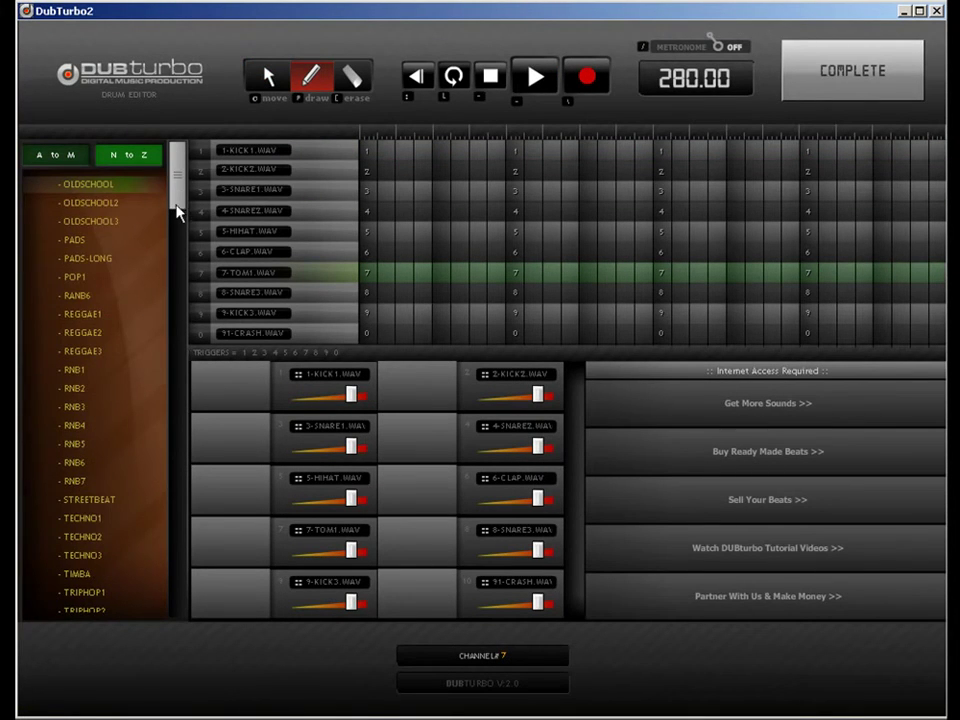
drag(177, 212, 184, 465)
click(82, 383)
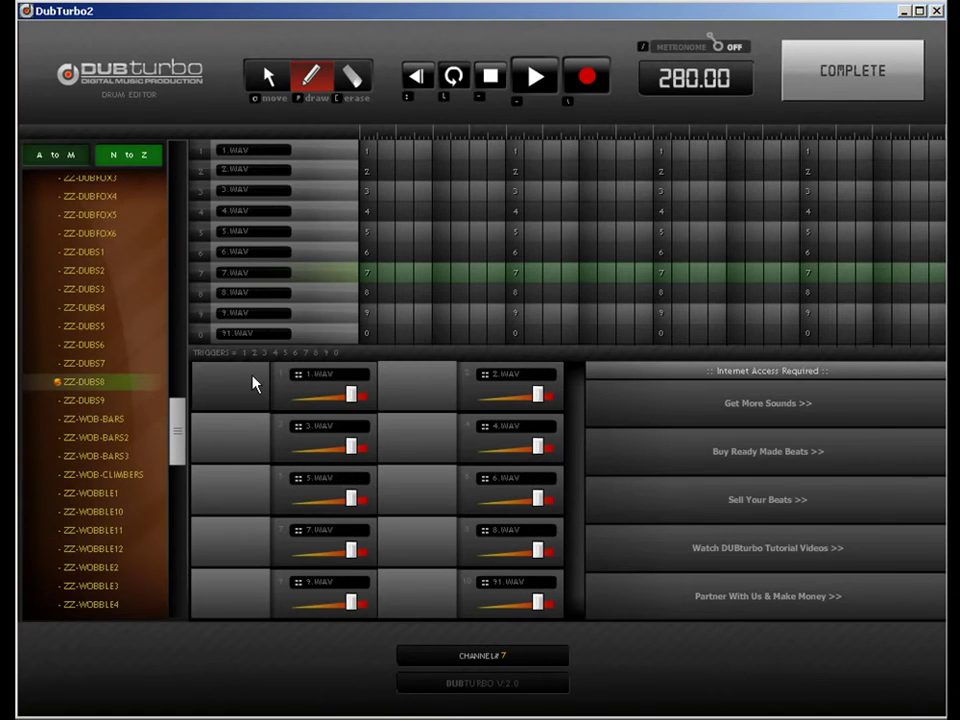
click(419, 398)
click(240, 424)
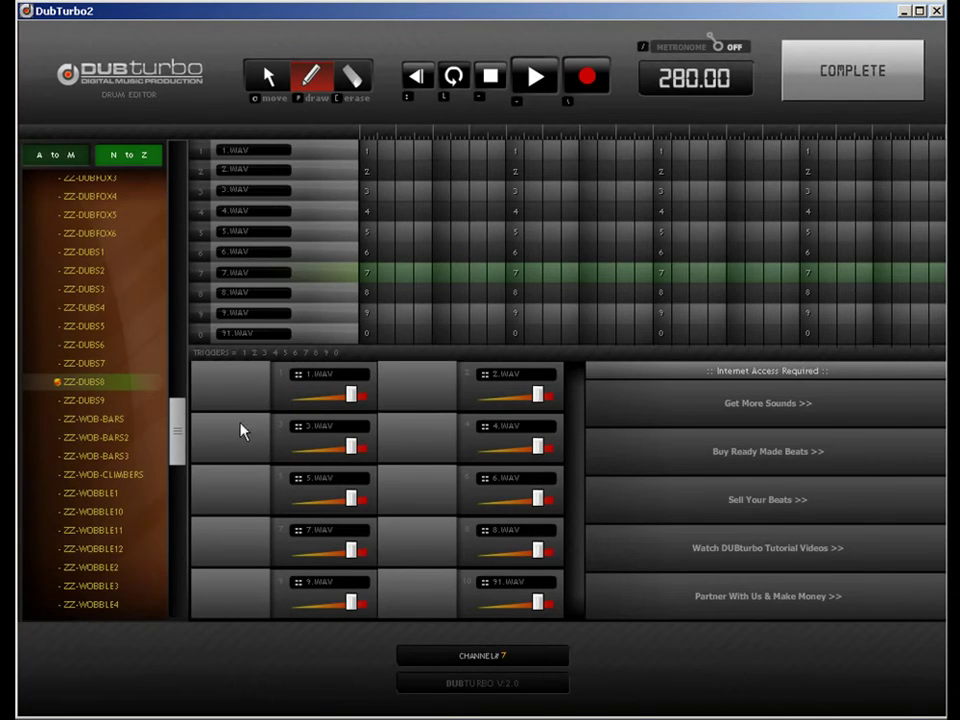
click(253, 500)
click(433, 530)
click(418, 557)
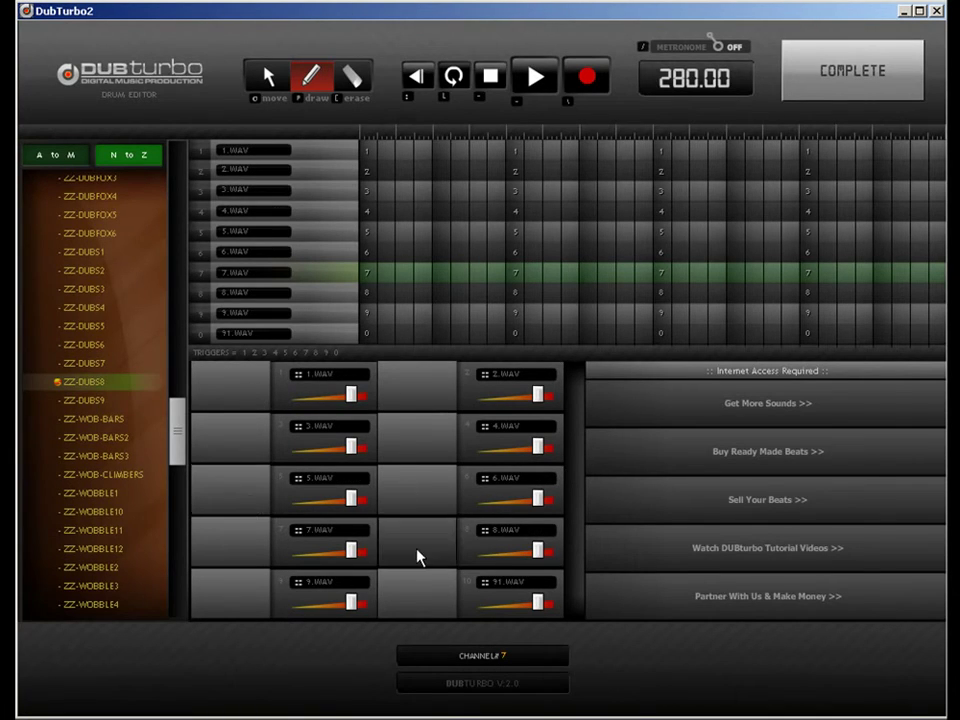
Step: Load the ZZ-WUBLOWS3 kit with a 1.WAV hit in the clip's first cell, and lower track 7's mixer volume
drag(174, 435, 175, 493)
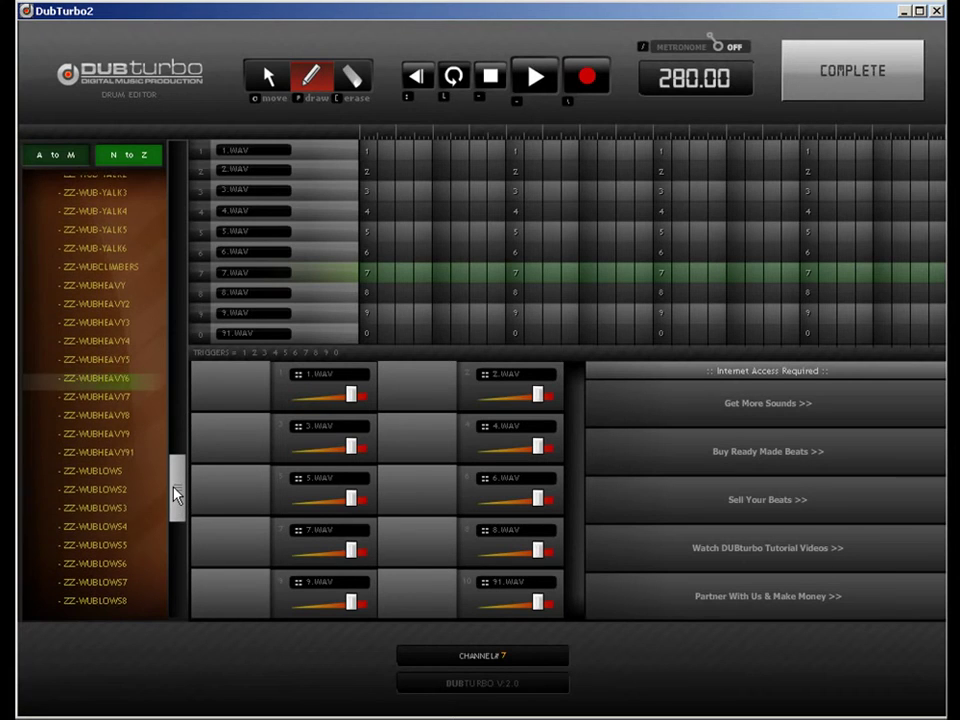
click(138, 508)
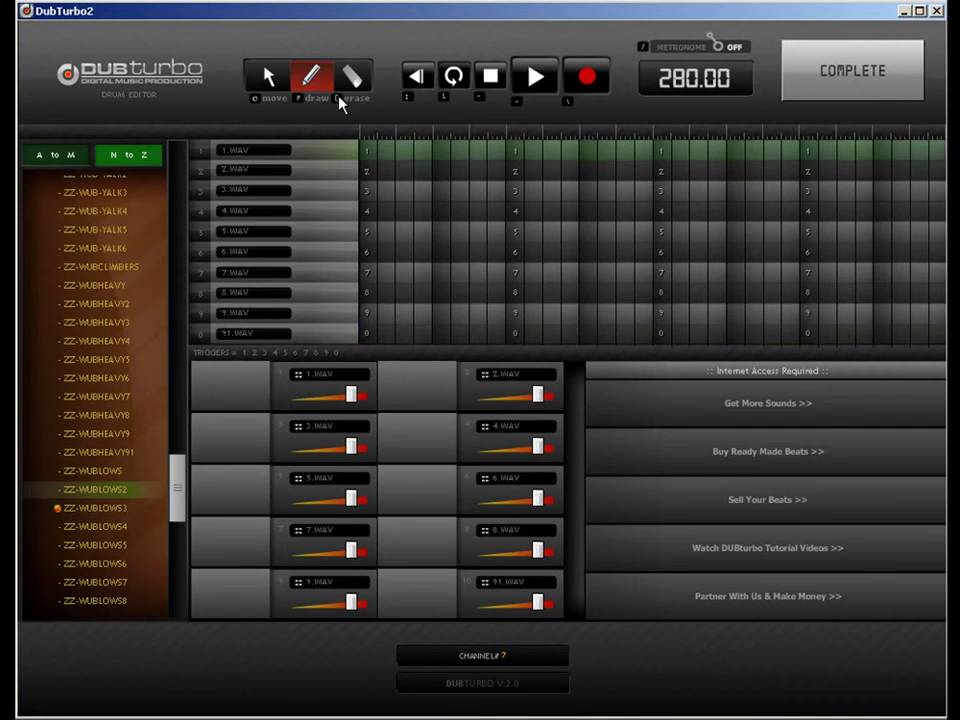
click(368, 150)
click(828, 85)
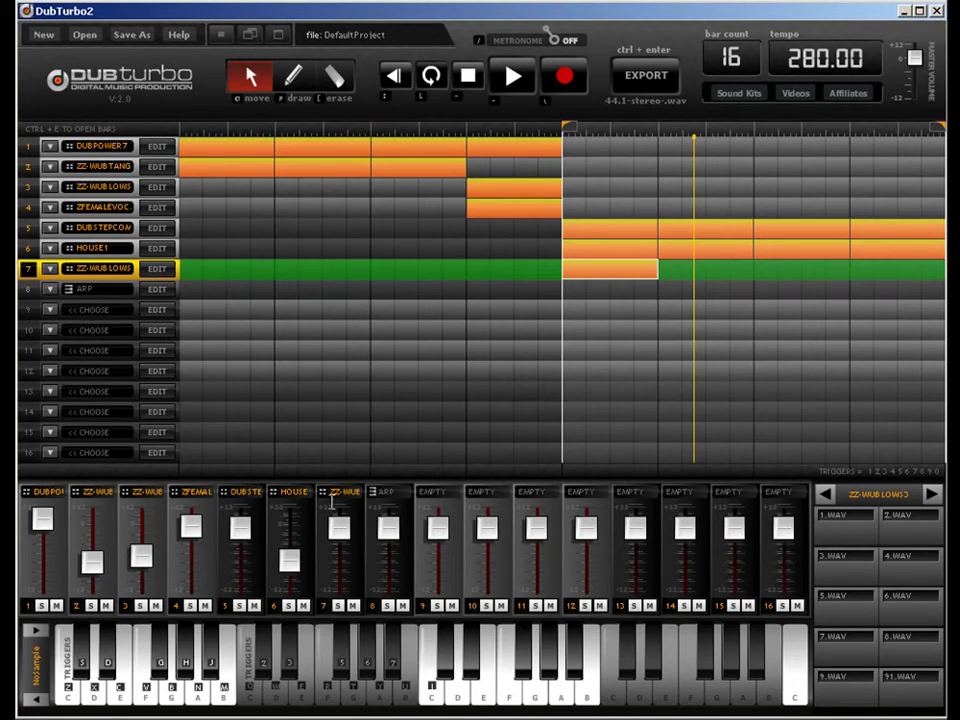
drag(349, 538, 343, 570)
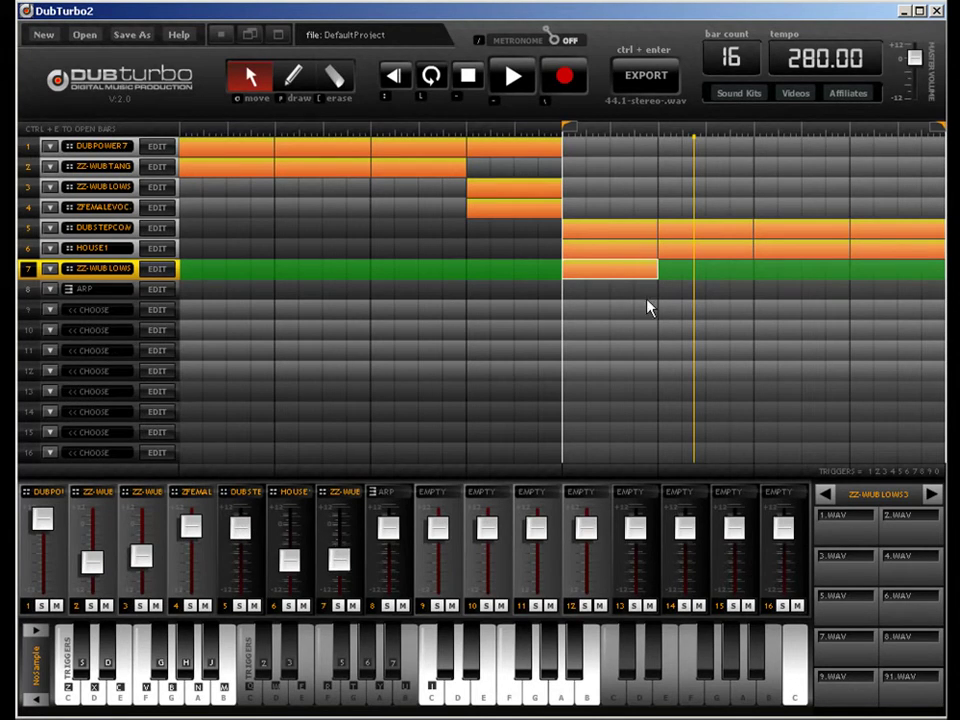
Step: Copy track 7's clip to bar 11 and move the copy's hit to 2.WAV in the first cell
click(718, 275)
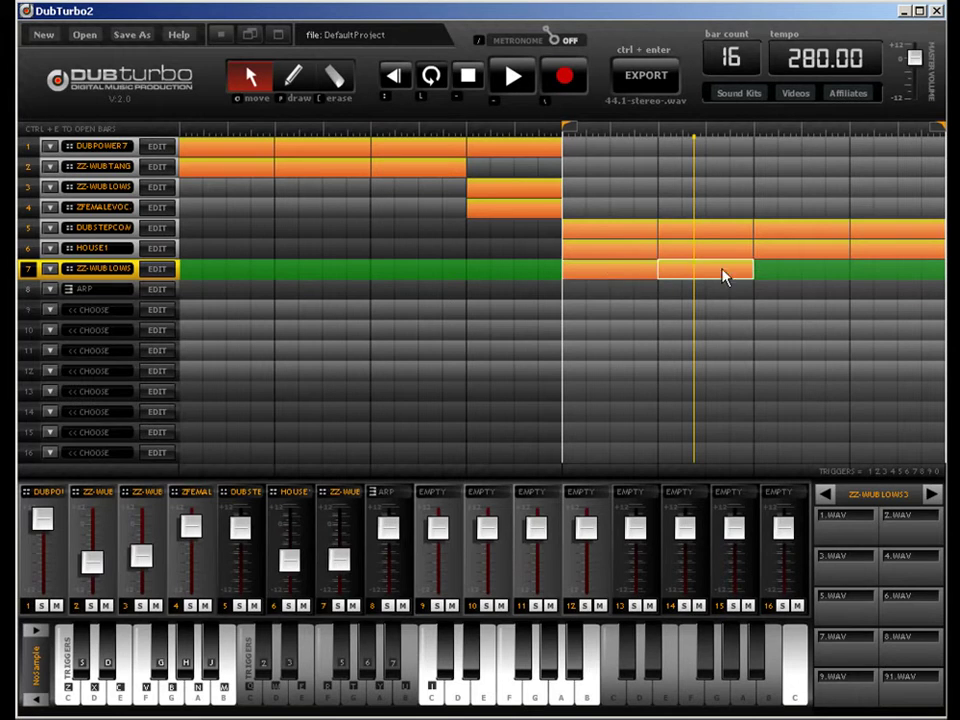
double_click(724, 277)
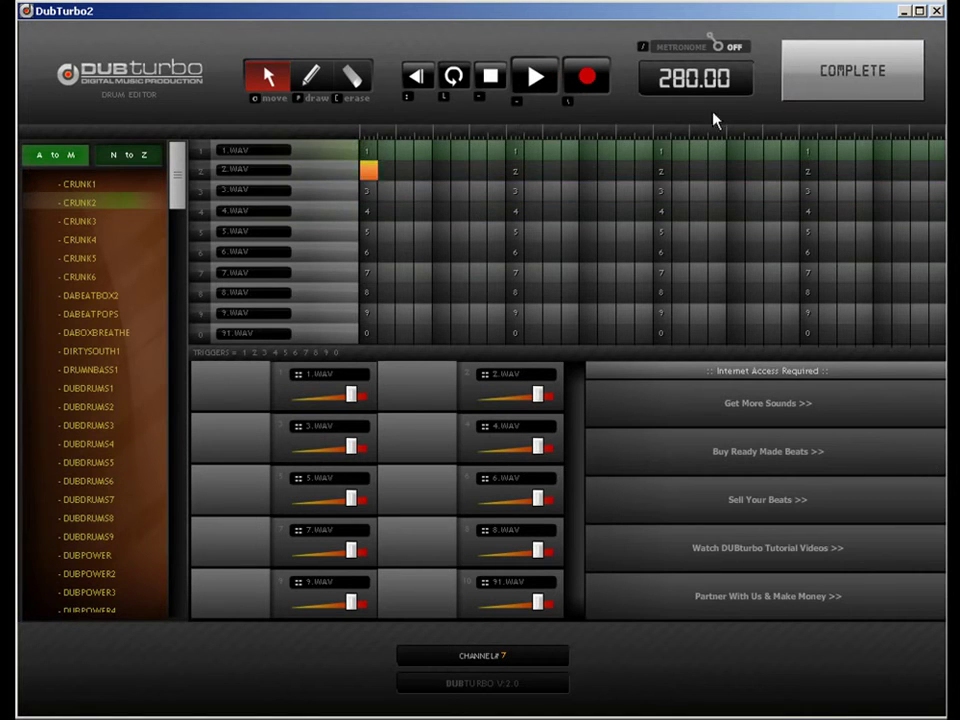
click(805, 92)
Step: Copy track 7's bar 11 clip to bar 13 and move the copy's hit to 4.WAV in the first cell
drag(695, 277, 771, 279)
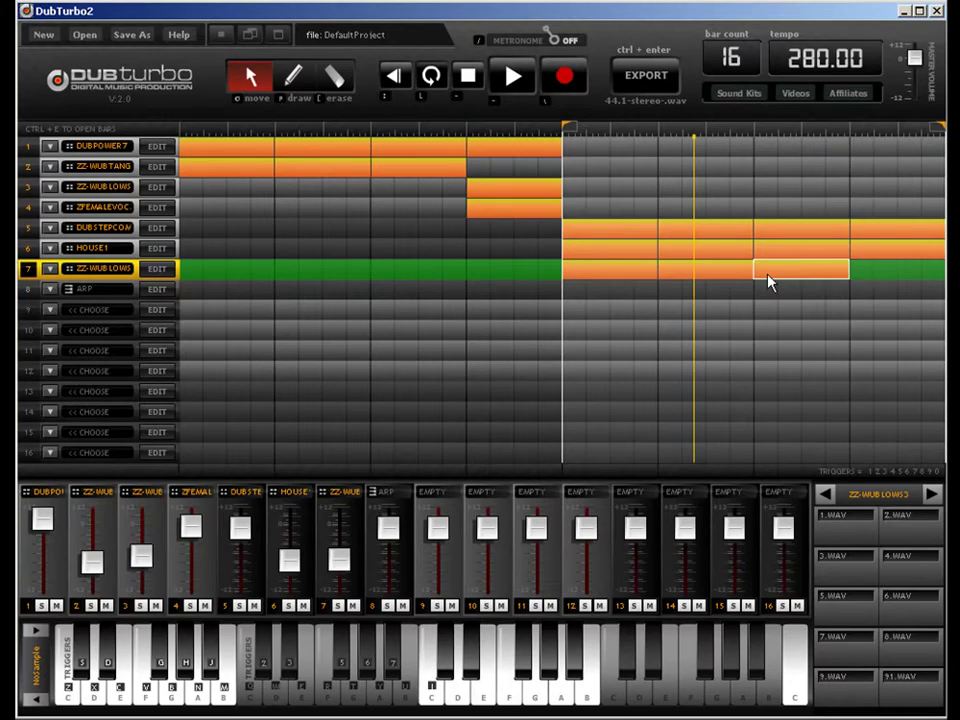
double_click(771, 279)
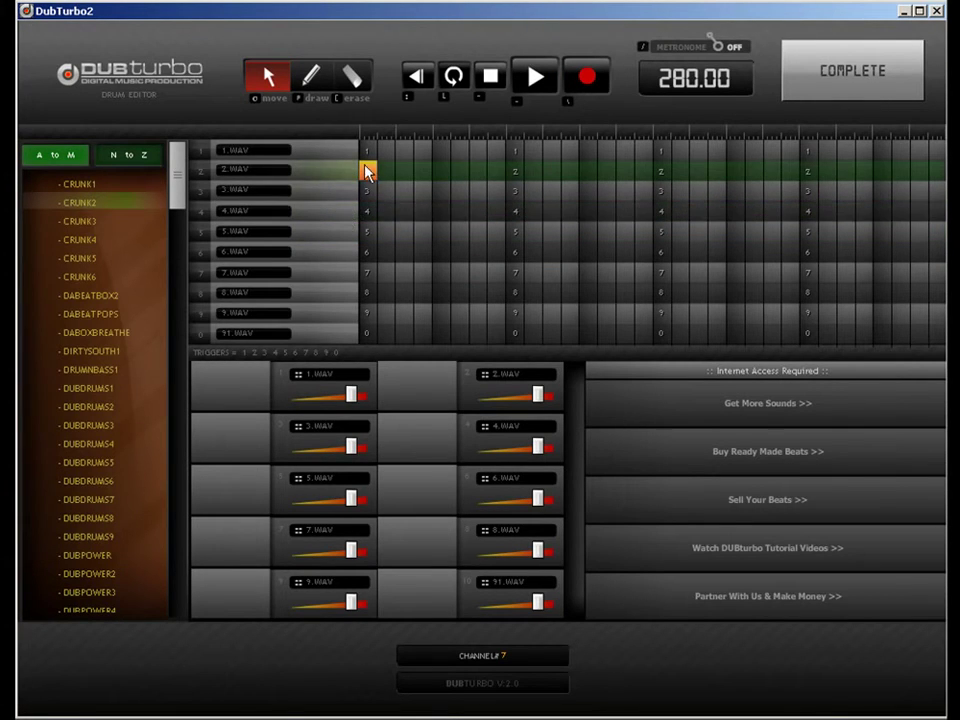
drag(367, 173, 369, 212)
click(860, 92)
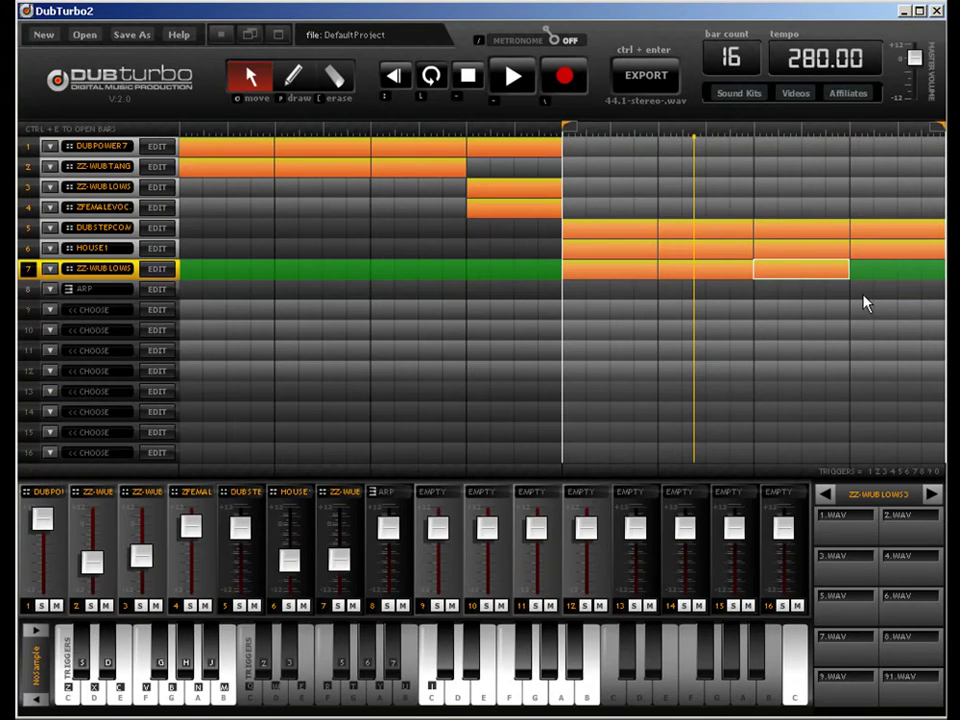
Step: Change track 8 to a drum track, and copy track 4's vocal clip to bar 15
click(56, 288)
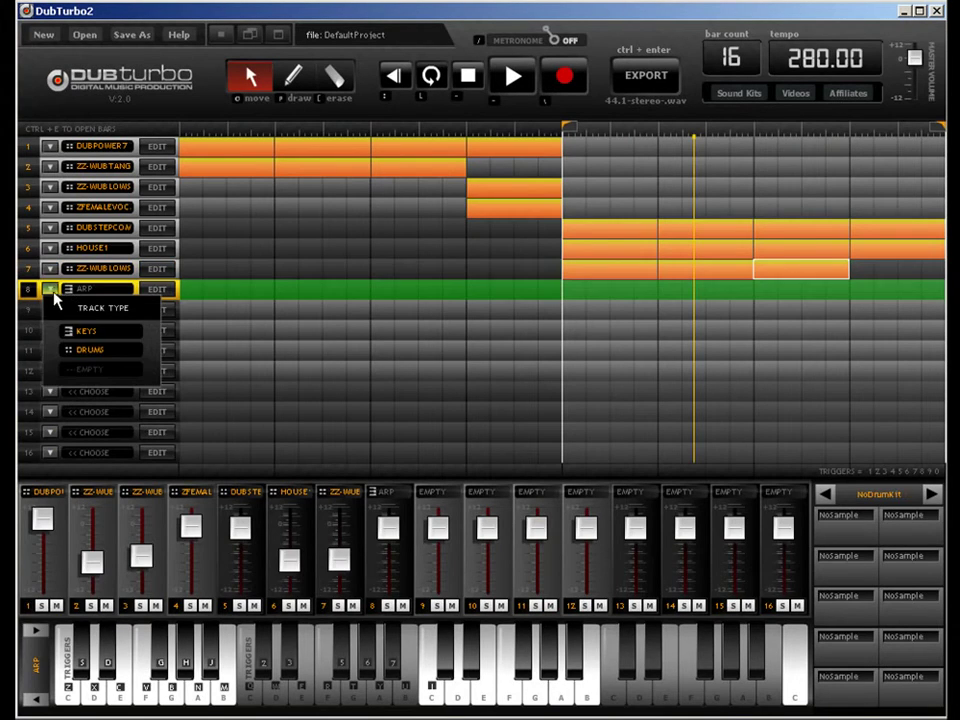
click(99, 360)
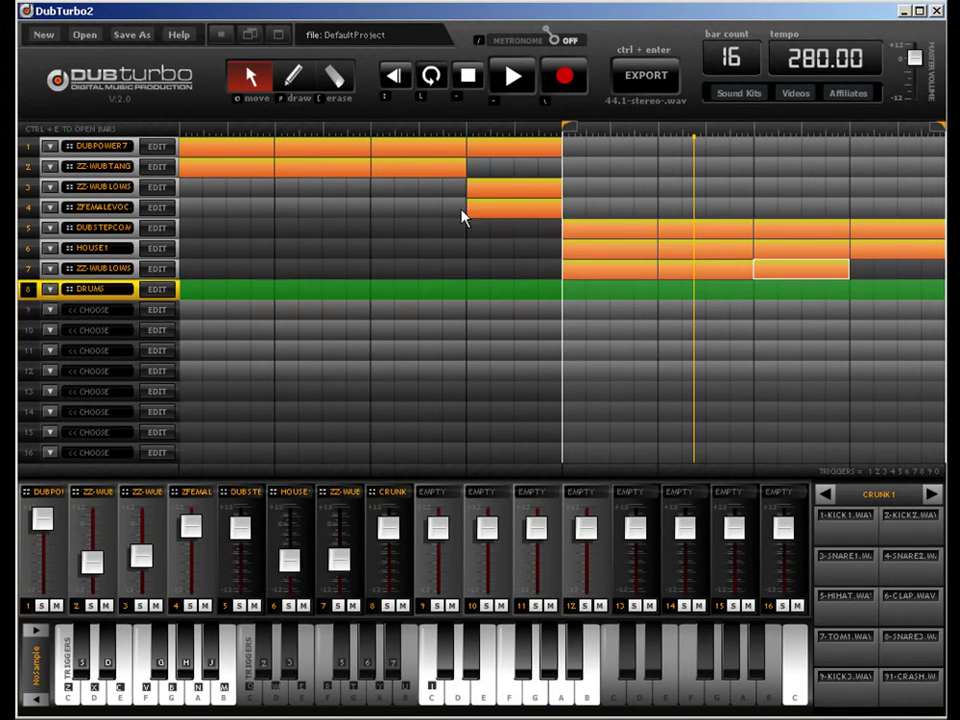
click(83, 205)
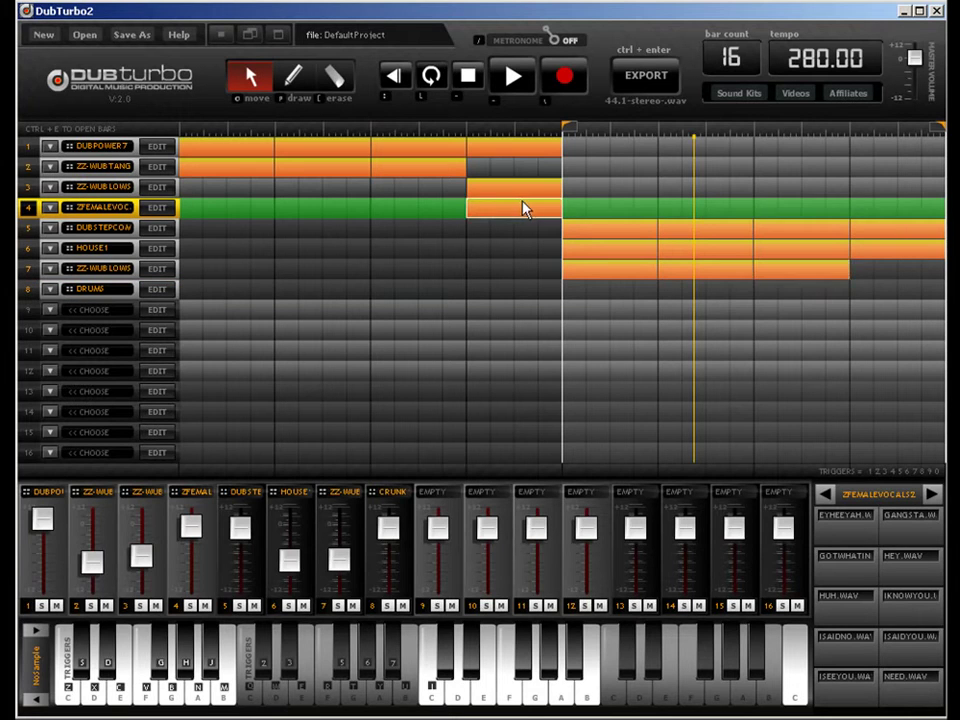
drag(512, 208, 877, 218)
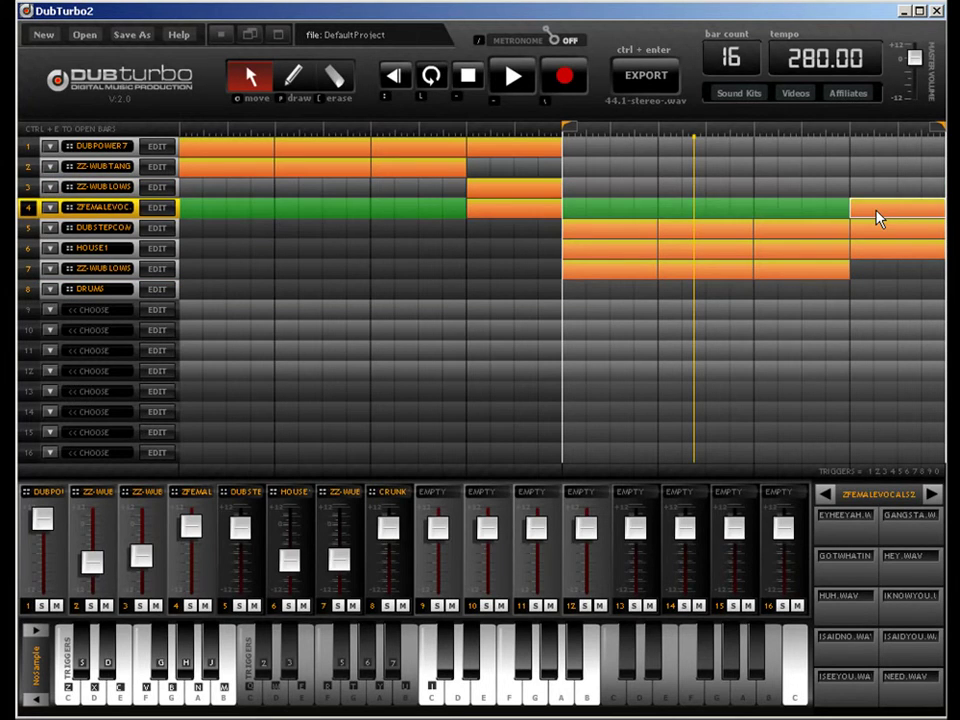
Step: Move the GANGSTA.WAV hit in track 4's bar 15 clip to ISEEYOU.WAV in cell 17, and return to the arrangement
double_click(877, 218)
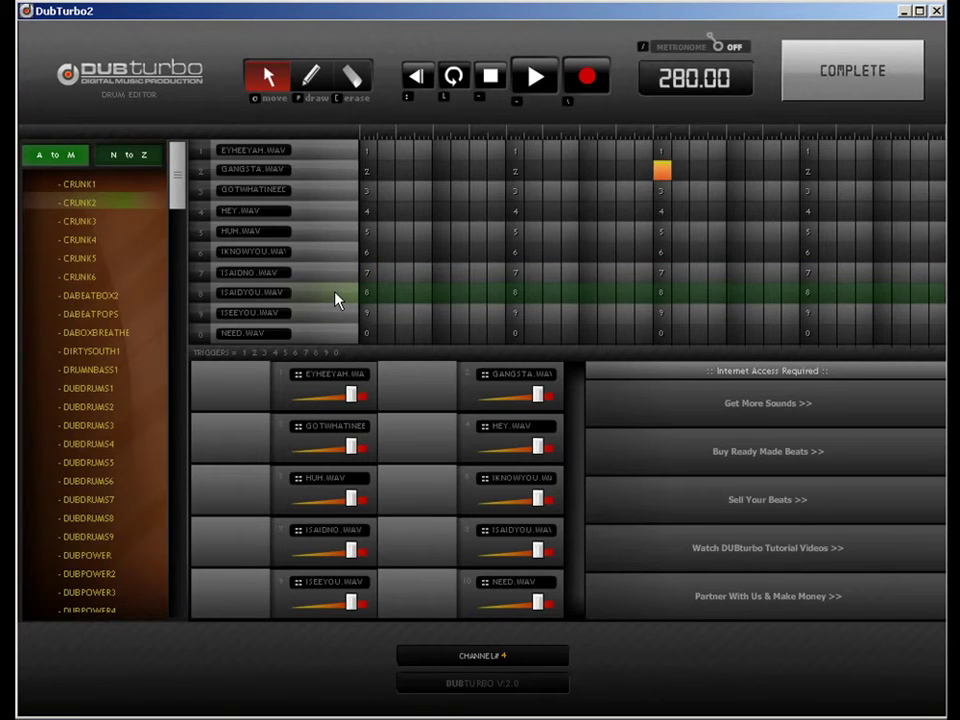
click(302, 83)
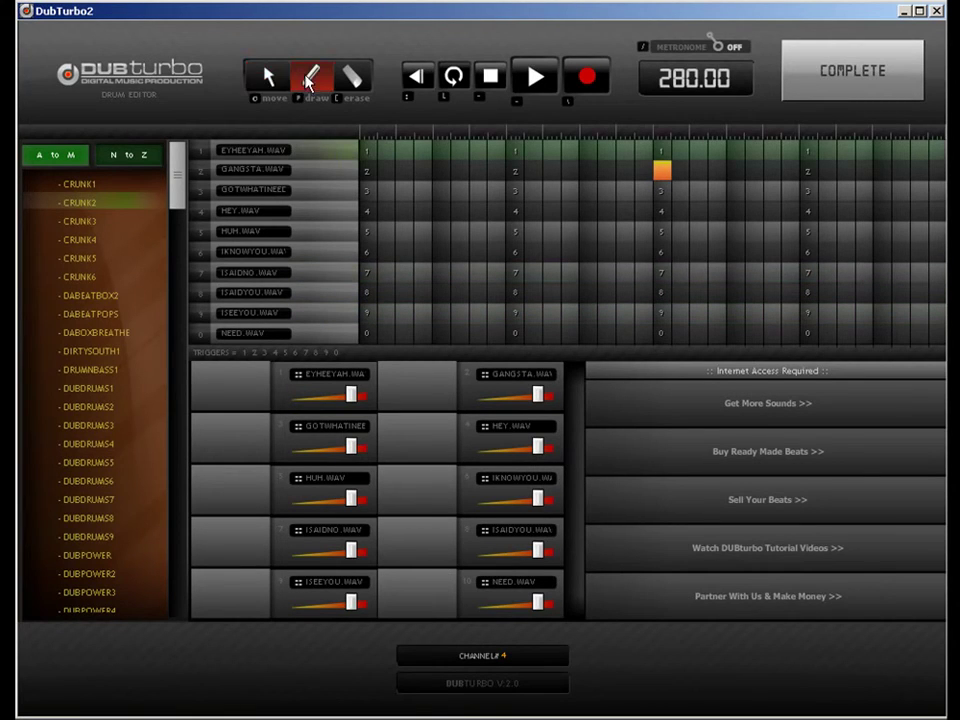
click(268, 78)
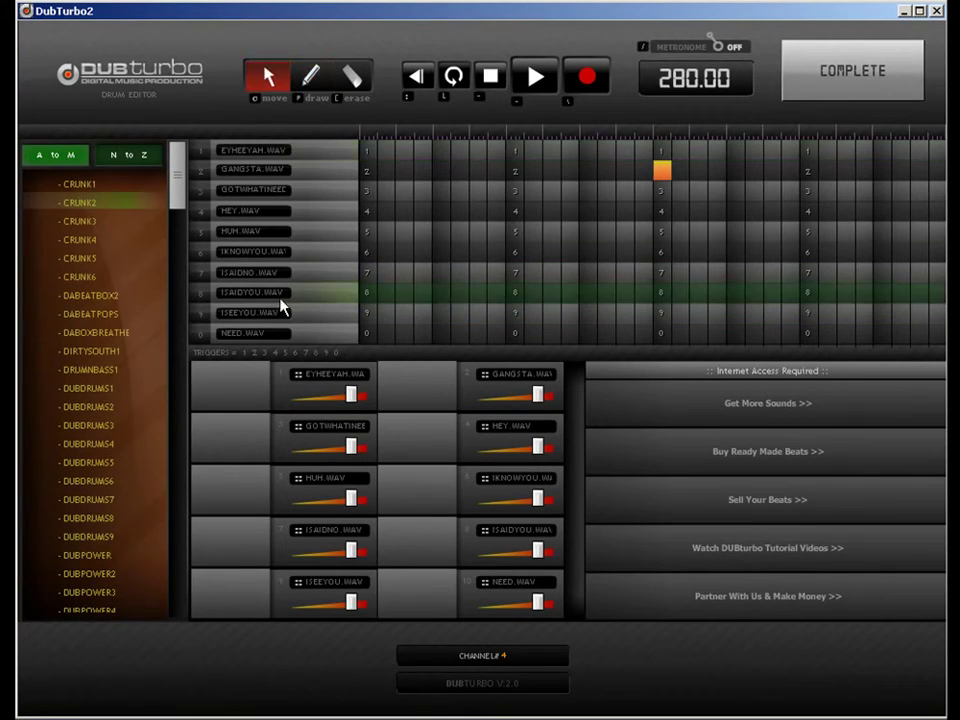
click(660, 313)
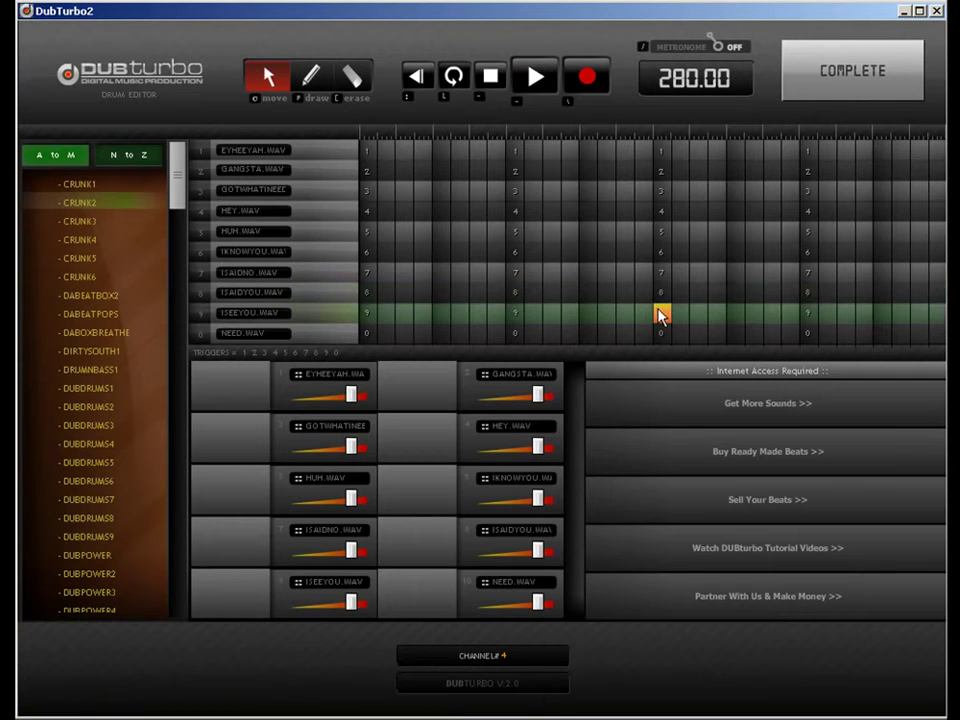
click(868, 62)
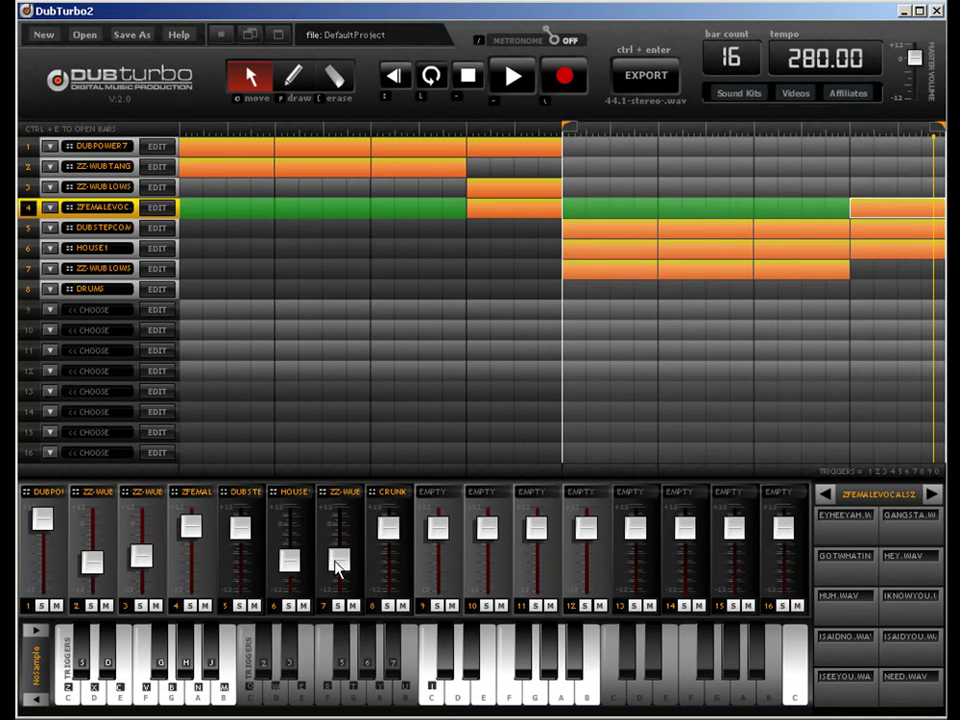
Step: Raise track 7's volume slightly, and add a bar 15 clip to it with an 8.WAV hit in the first cell
drag(337, 566, 338, 545)
key(w)
click(860, 270)
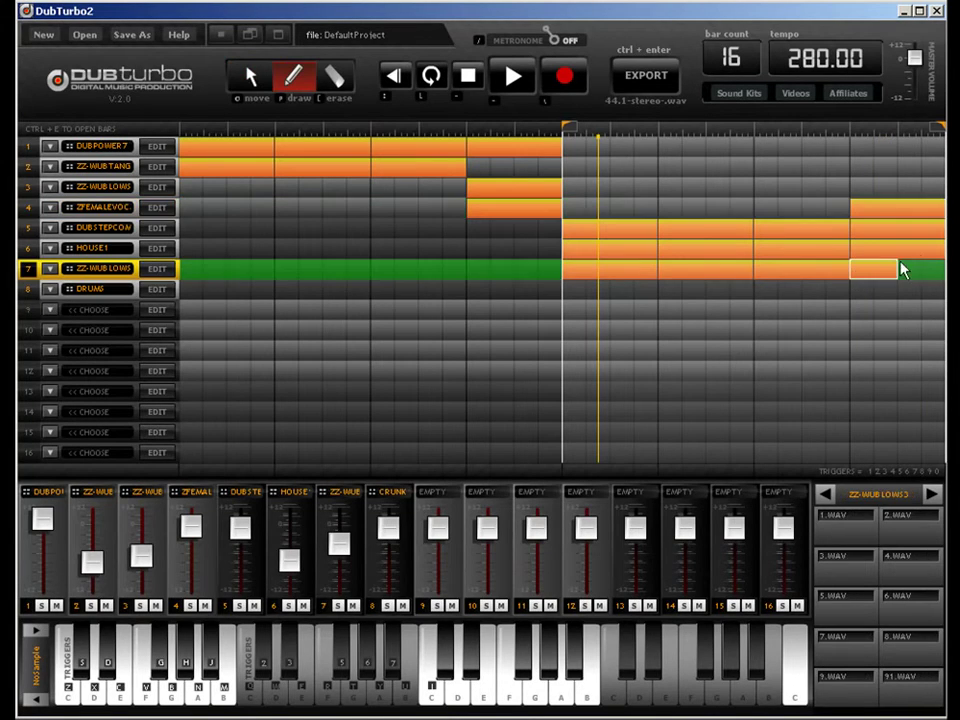
key(ctrl+e)
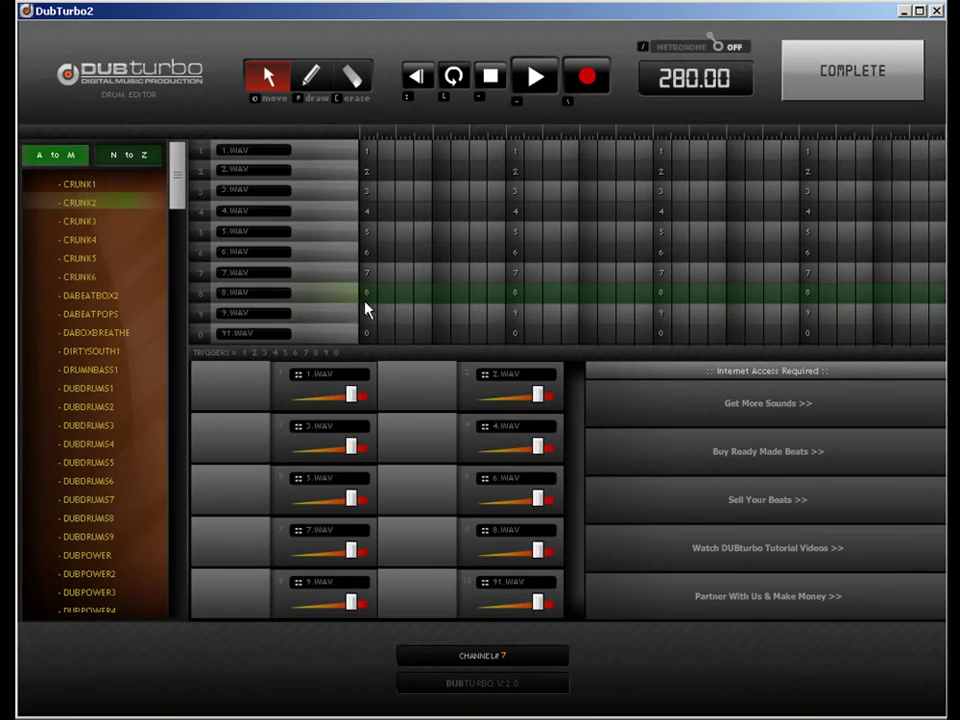
click(313, 78)
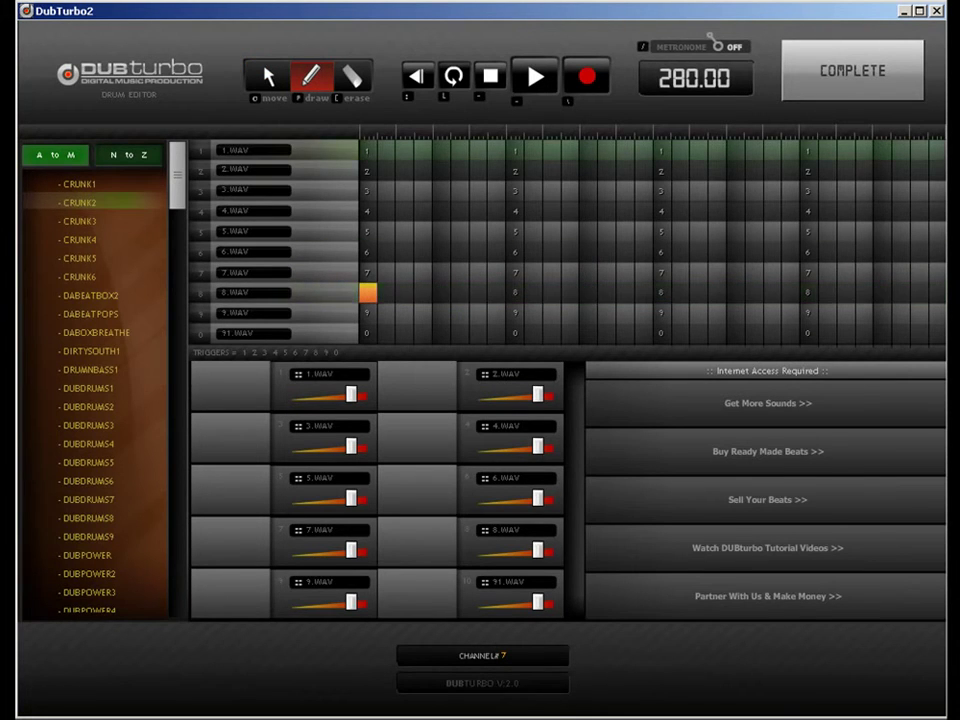
click(891, 69)
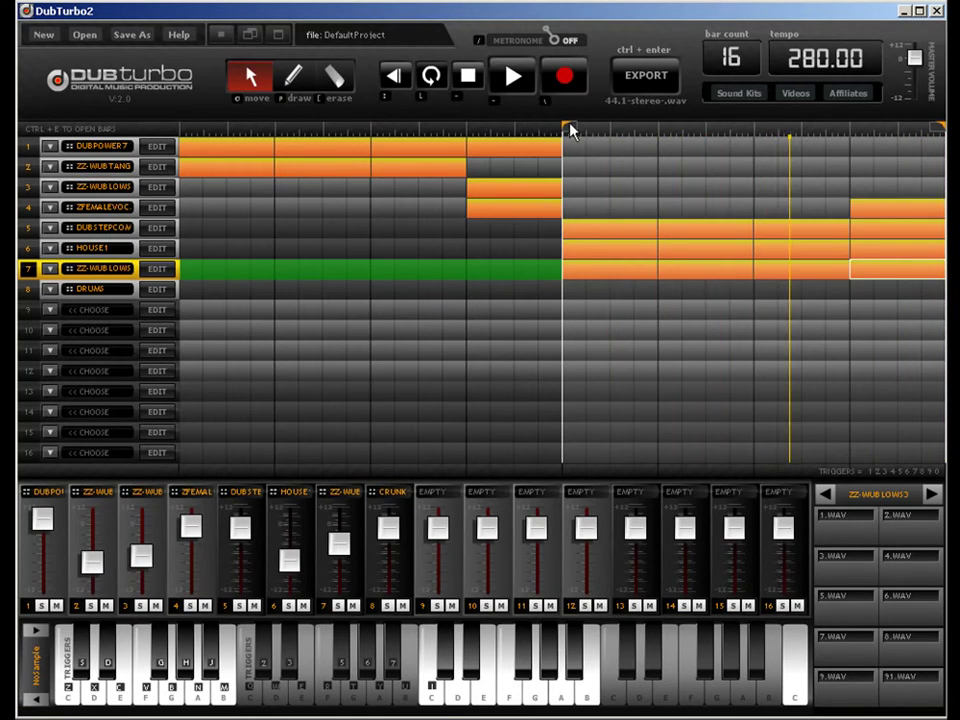
Step: Extend the loop back to bar 1, and make track 9 a keys track with a clip over bars 1 and 2
drag(566, 130, 183, 132)
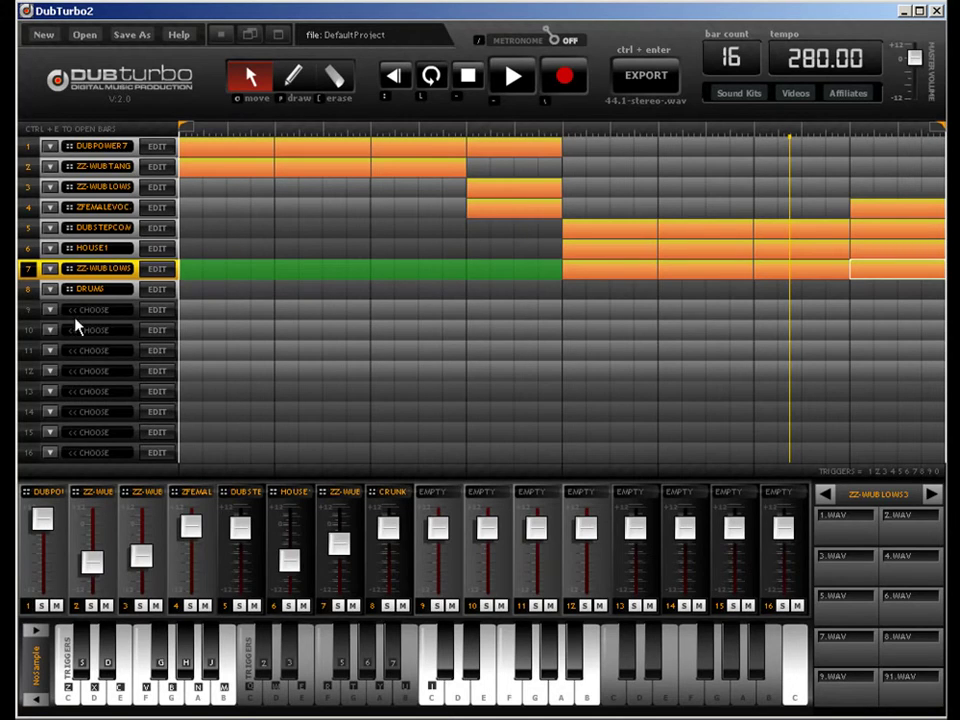
click(49, 309)
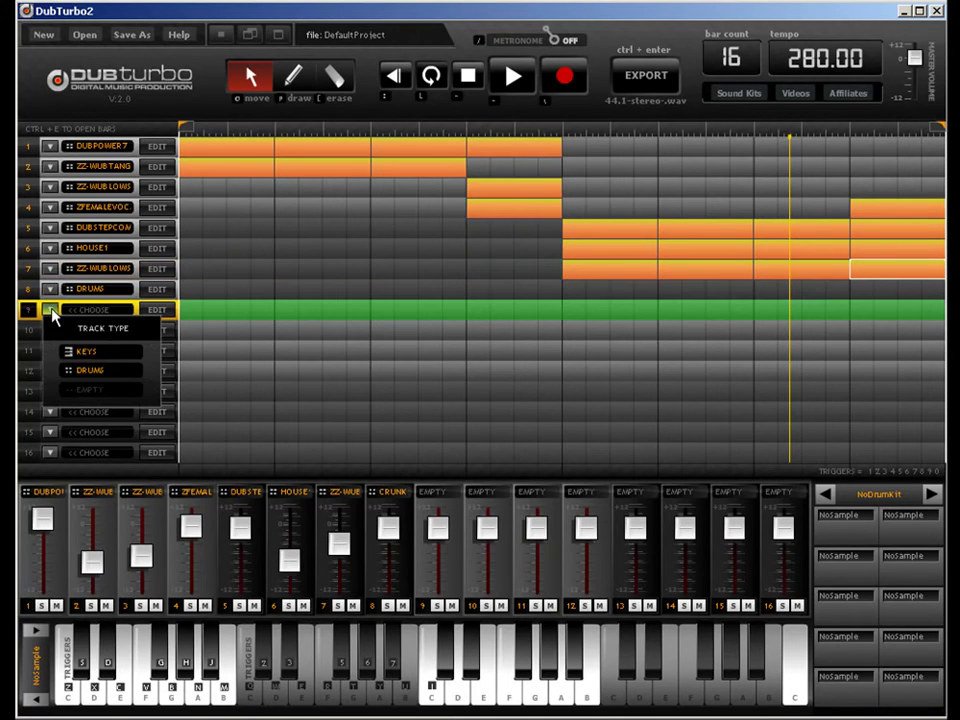
click(100, 352)
click(294, 78)
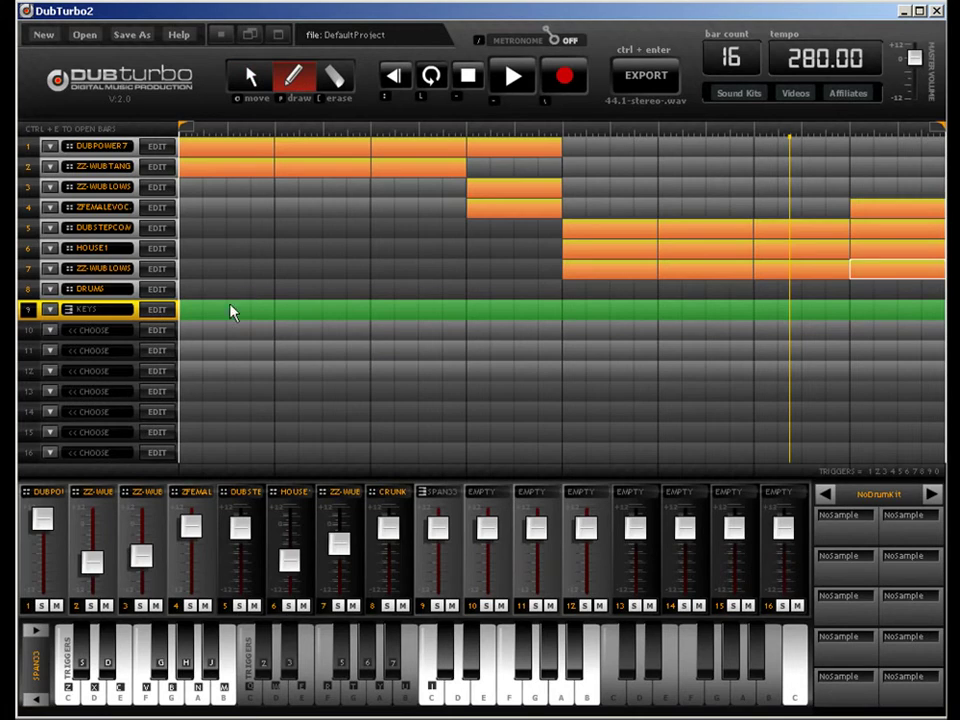
click(203, 313)
drag(272, 315, 281, 315)
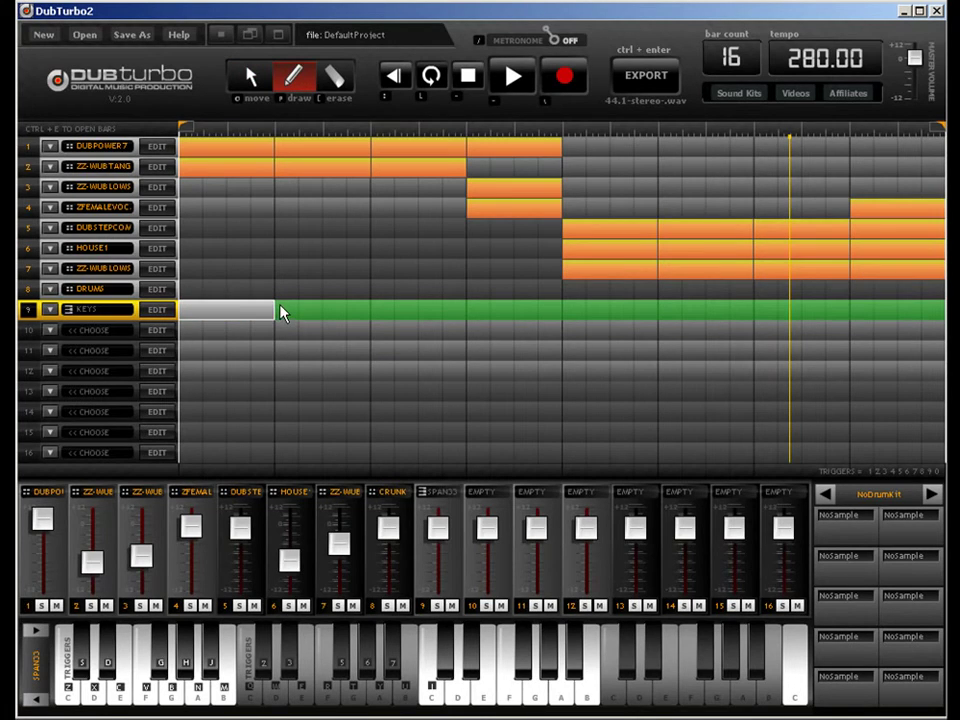
Step: Give track 9's clip the BASSHOLD sound and a note on the octave 2 C in the first cell, and return to the arrangement
double_click(280, 313)
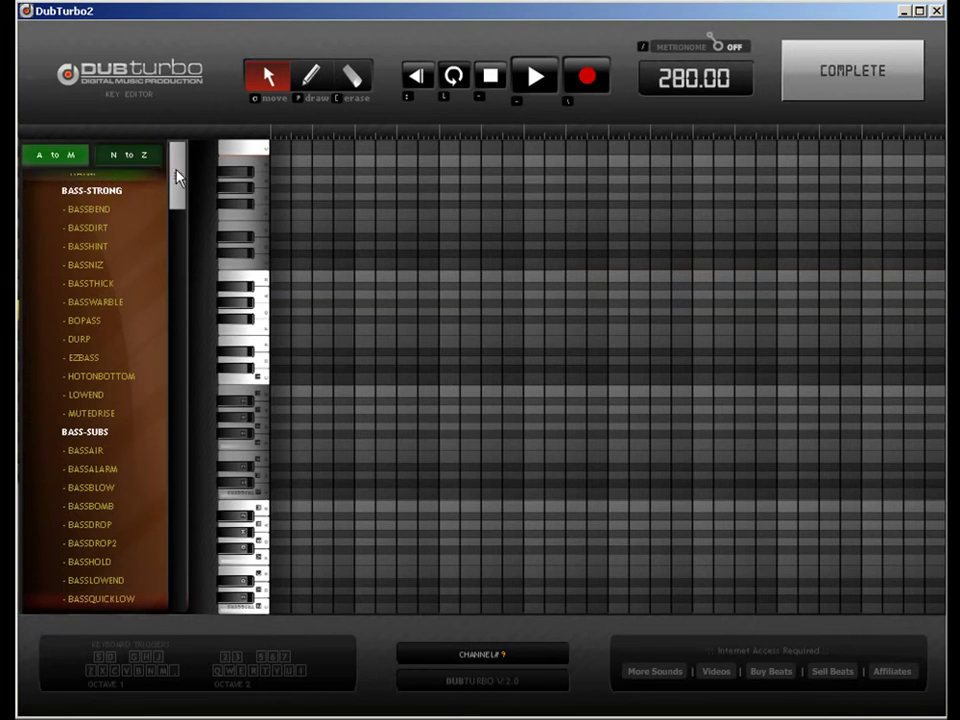
drag(176, 177, 192, 300)
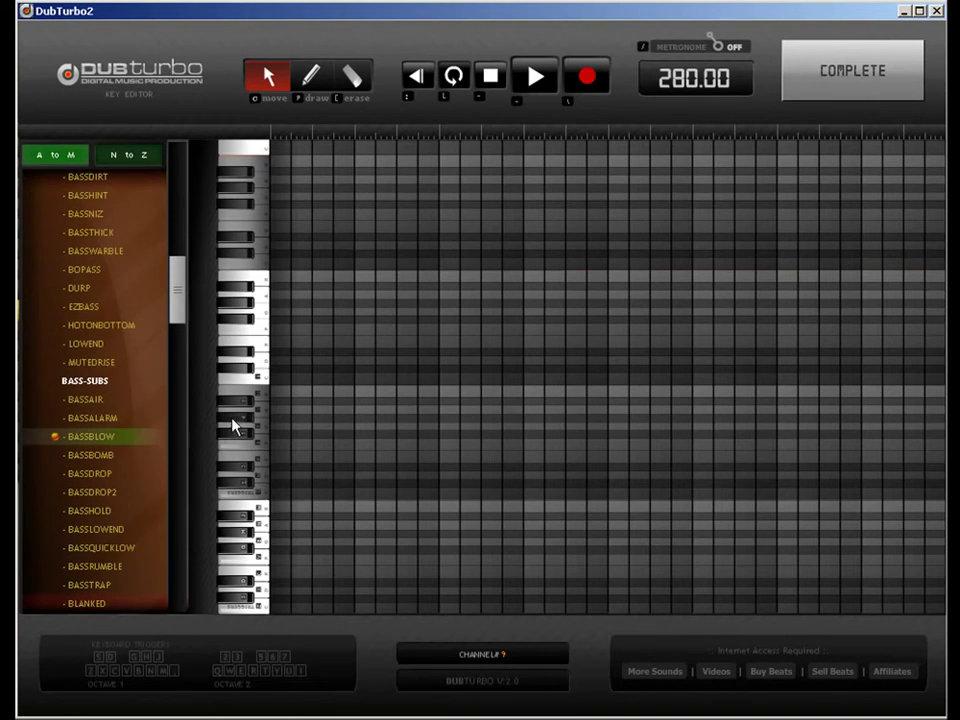
click(152, 512)
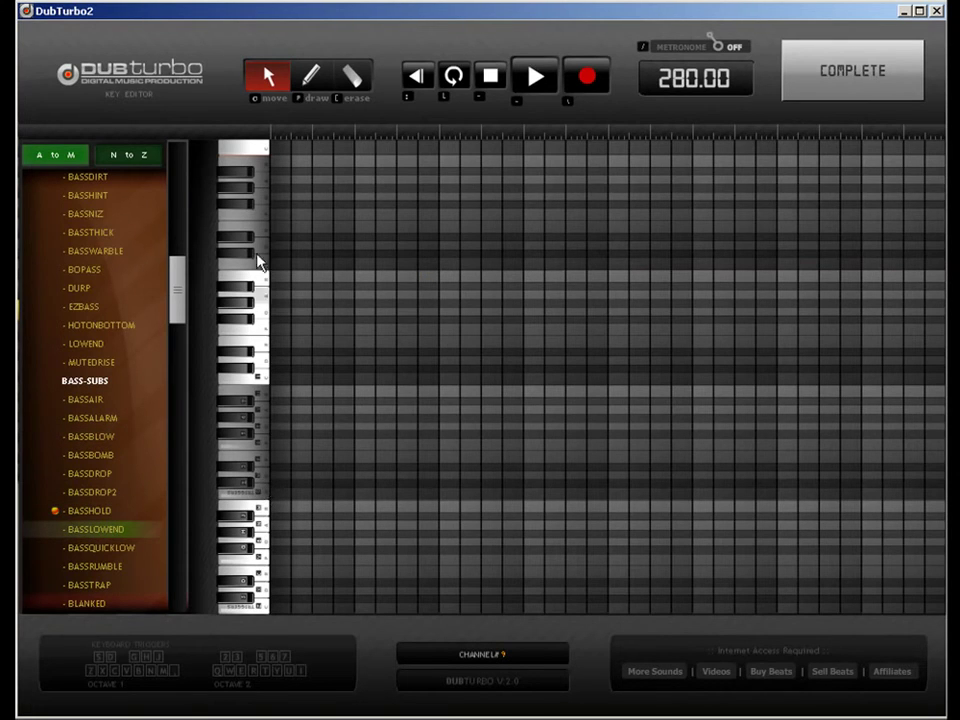
key(p)
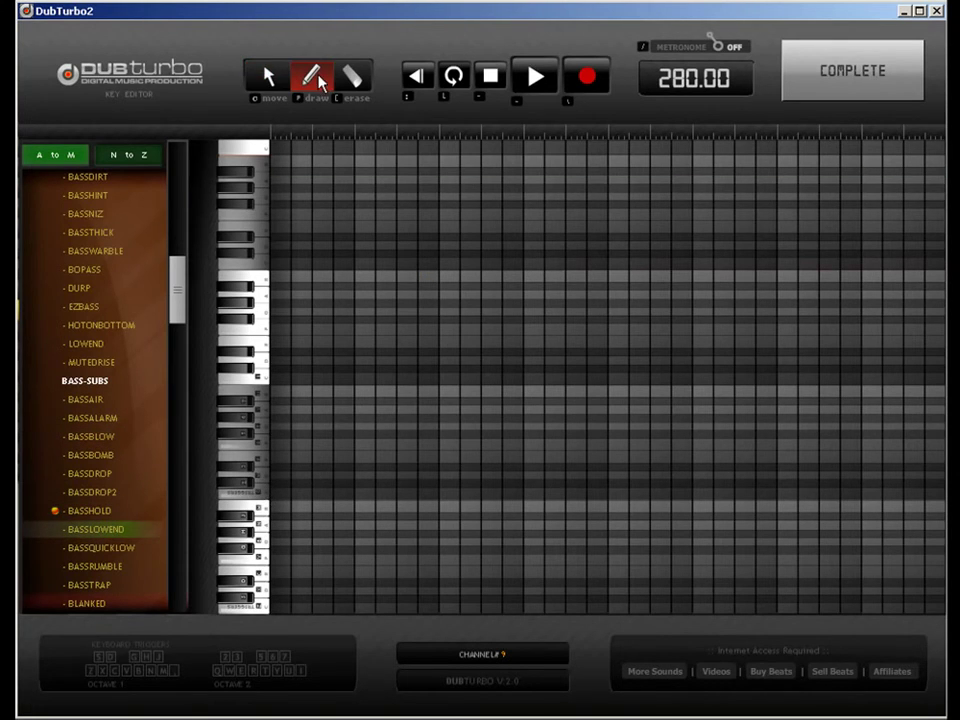
click(284, 497)
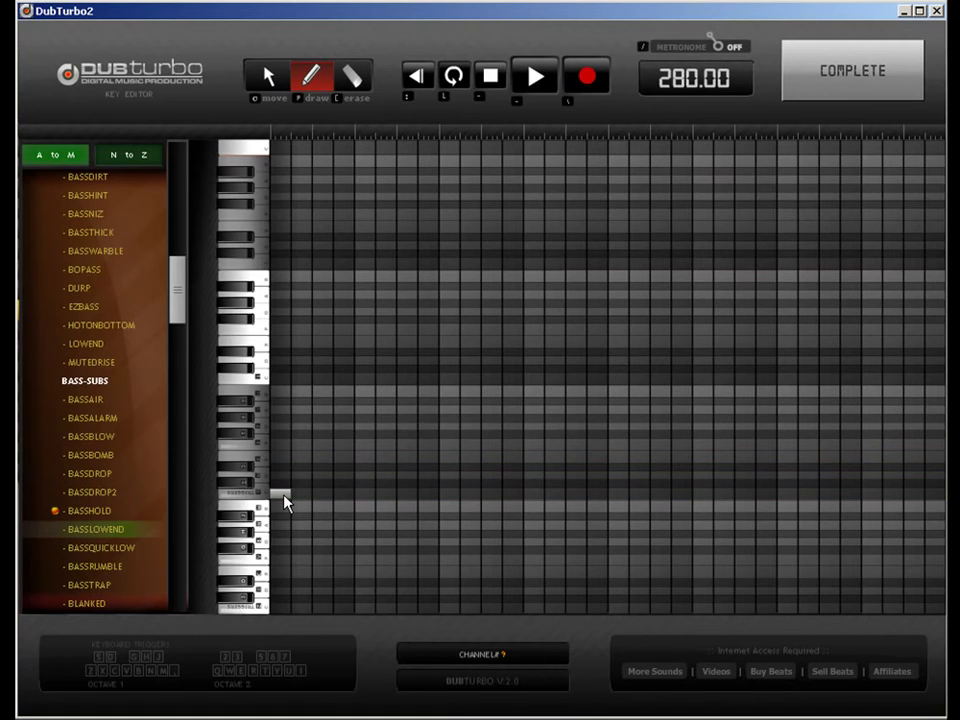
click(795, 80)
Step: Copy track 9's BASSHOLD clip repeatedly to fill bars 3 to 16
click(240, 313)
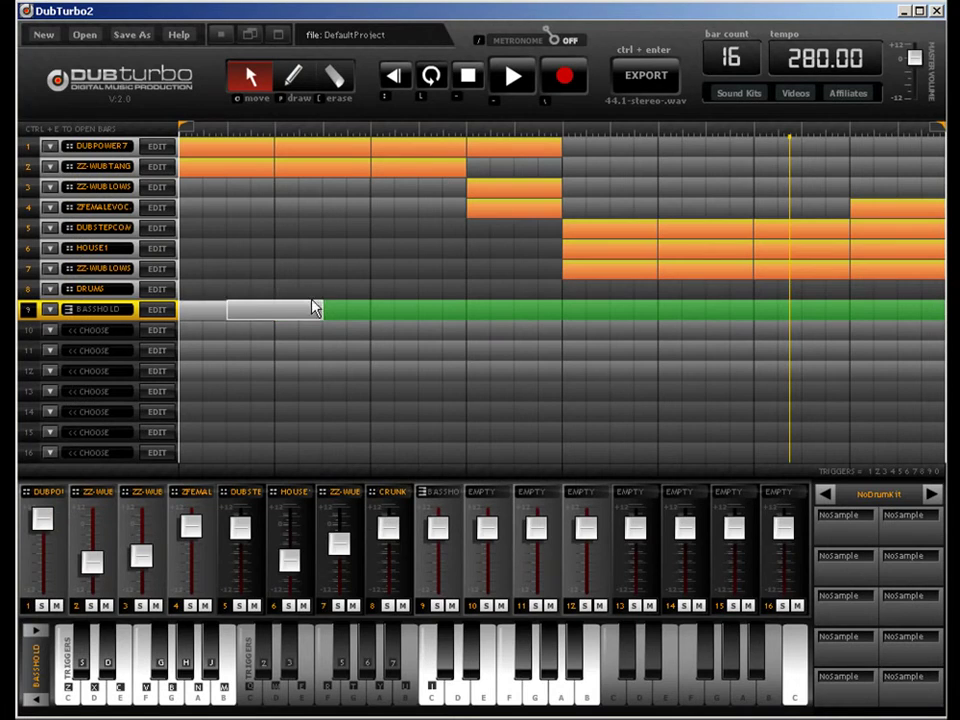
click(354, 313)
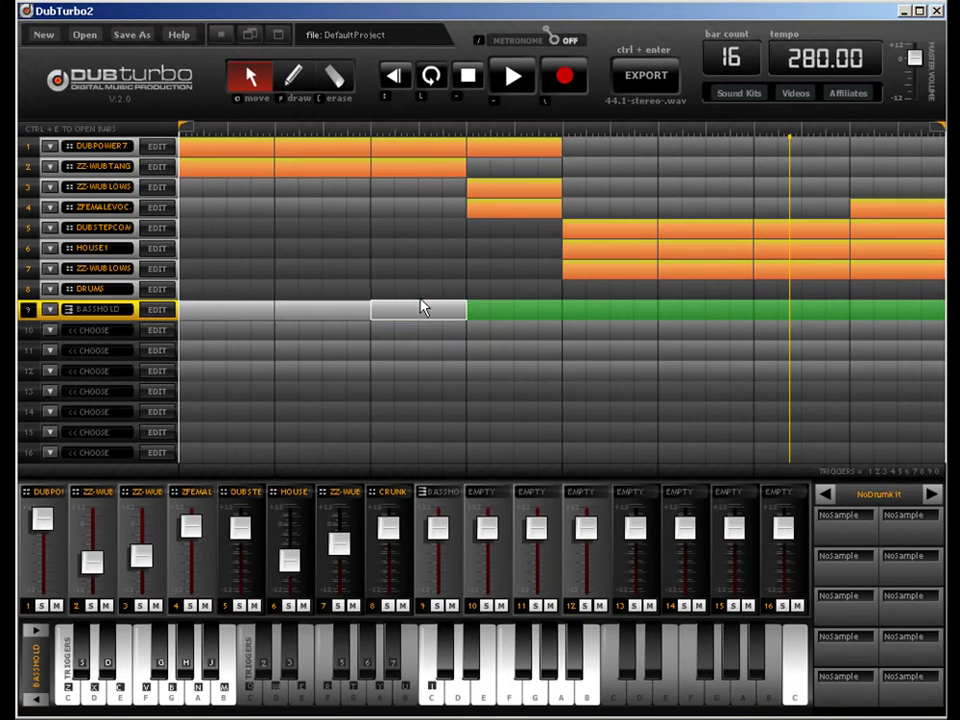
click(410, 316)
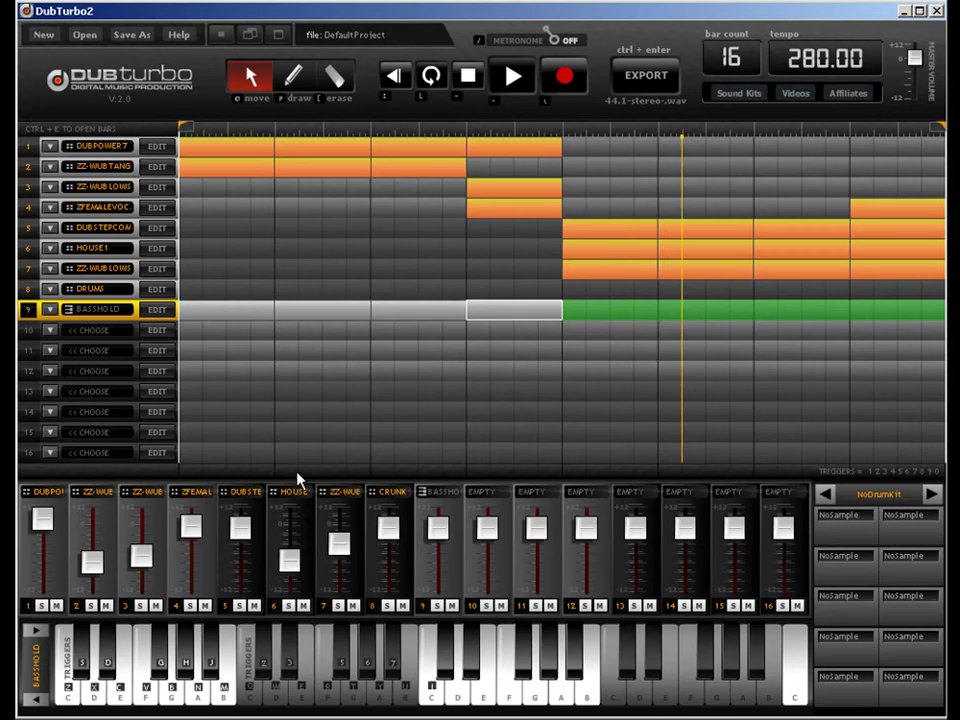
click(240, 327)
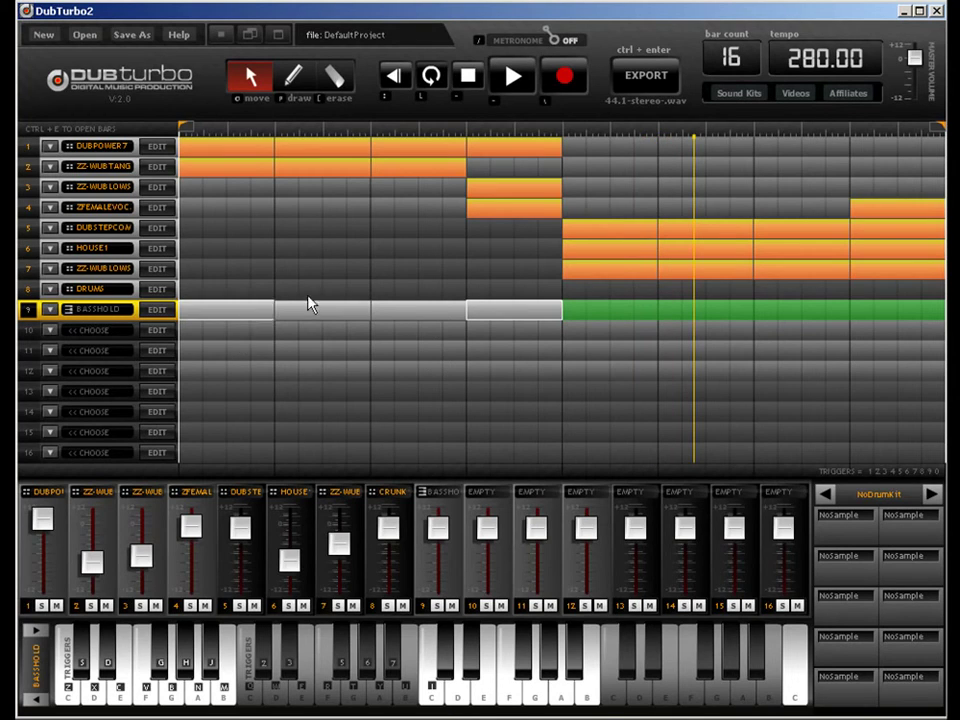
click(321, 321)
click(395, 314)
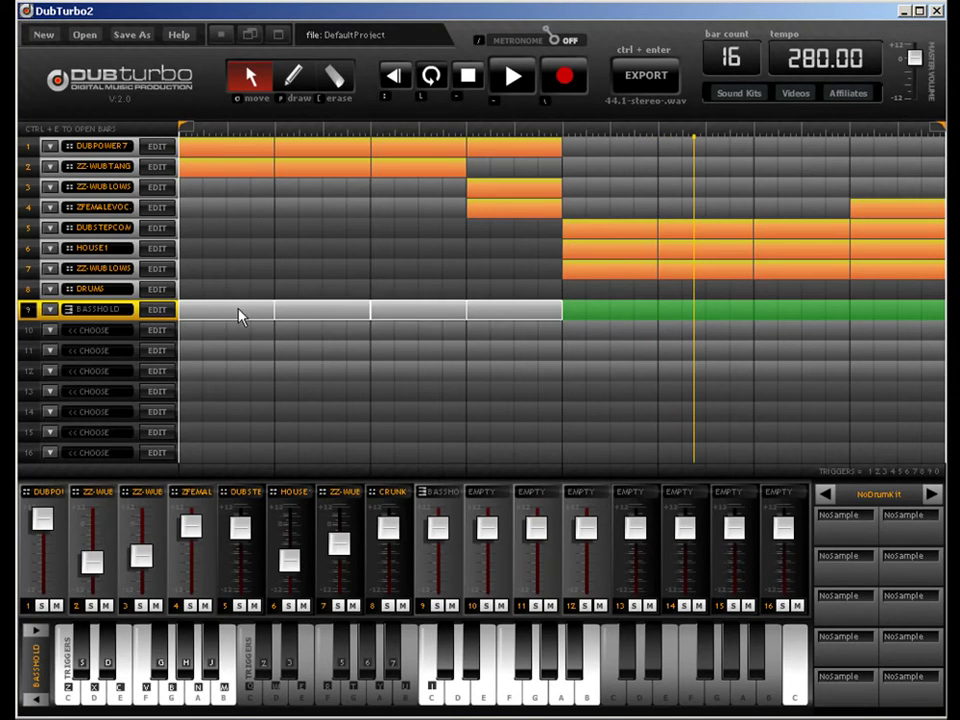
click(684, 315)
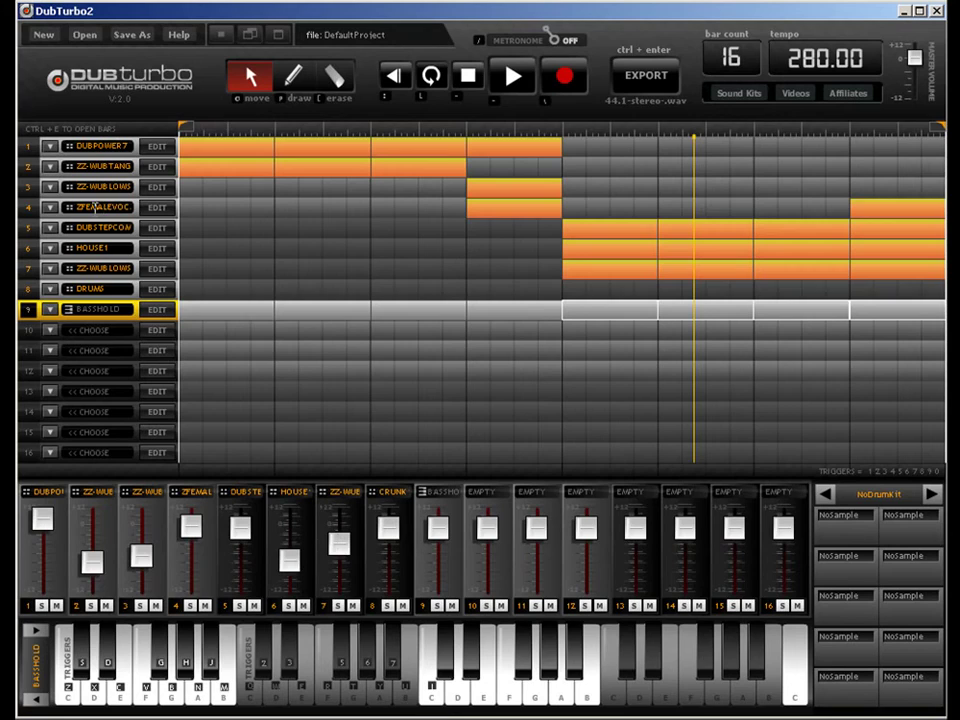
Step: Lower track 4's volume, and lower the 2-SNARE.WAV level in track 5's DUBSTEPCOMBO kit
drag(197, 533, 193, 551)
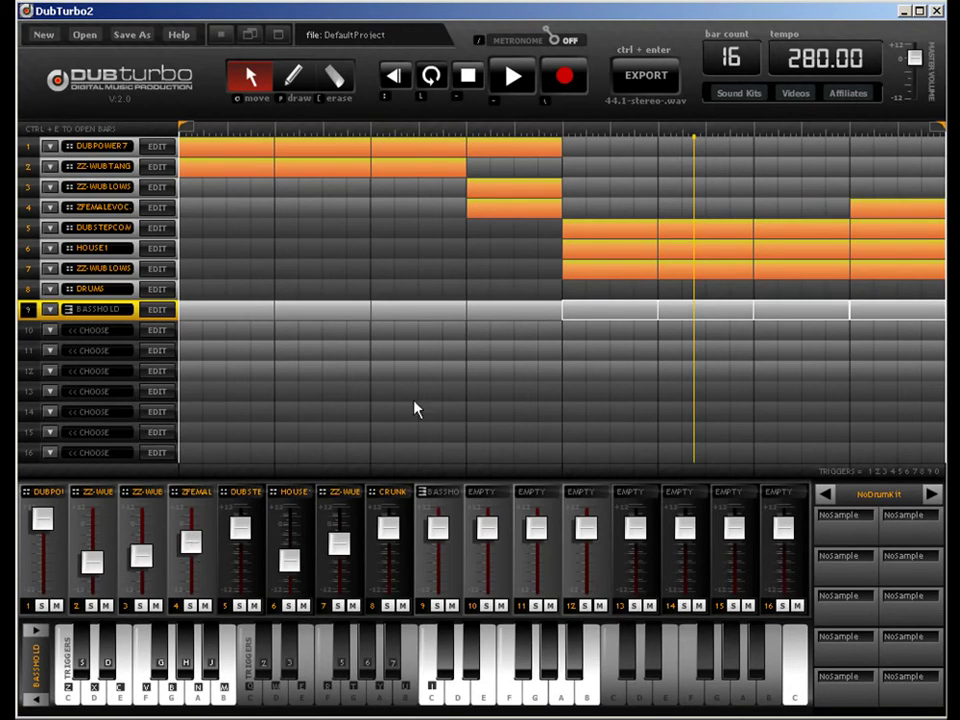
click(603, 238)
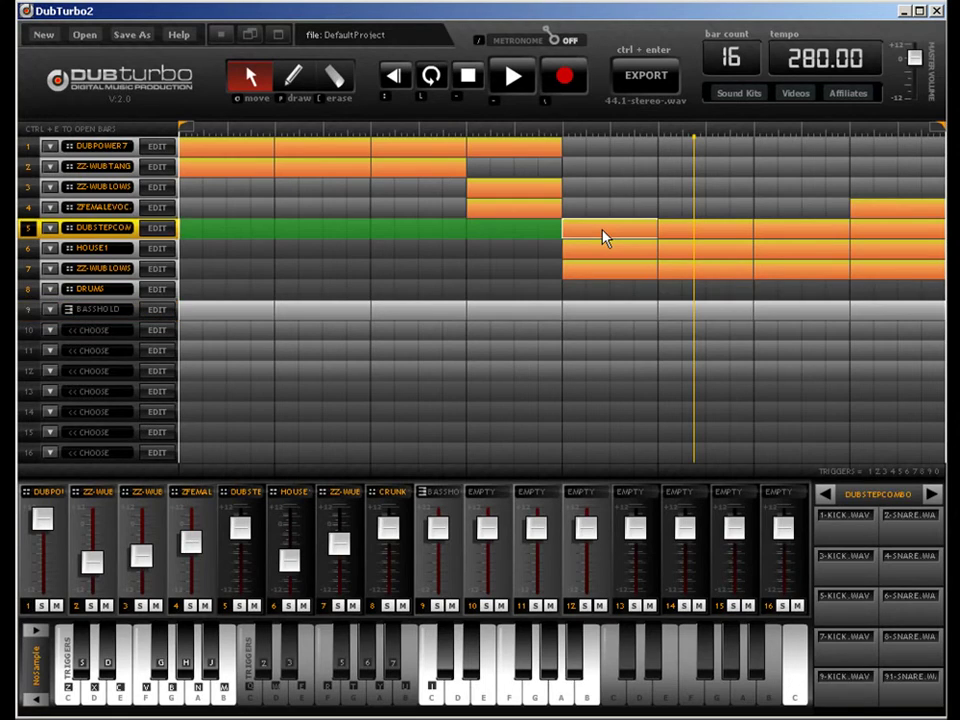
key(ctrl+e)
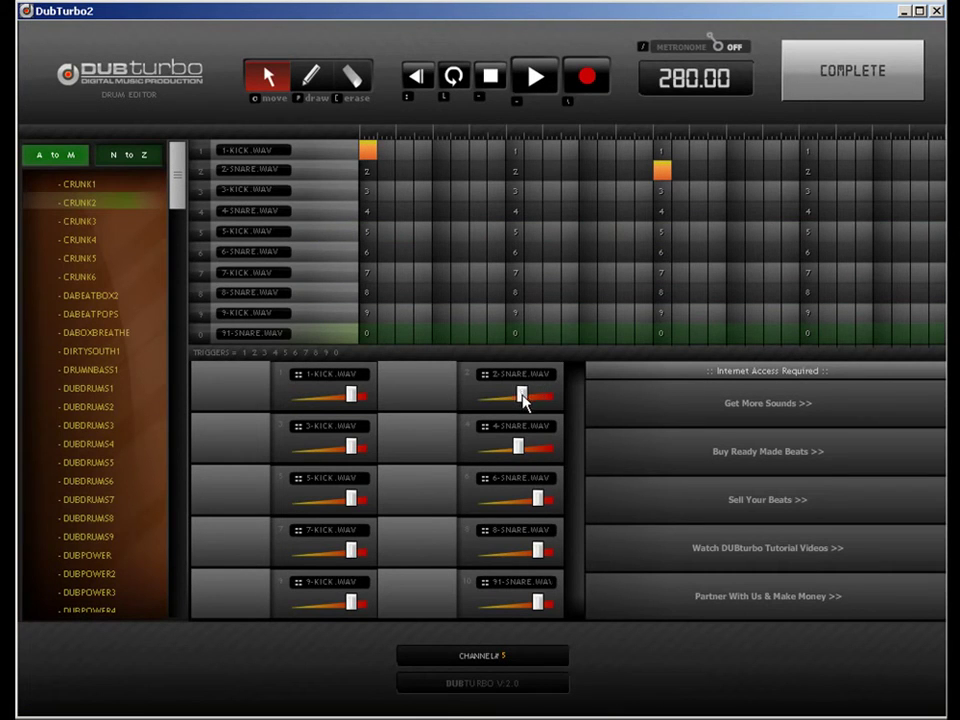
drag(522, 392, 516, 396)
click(860, 70)
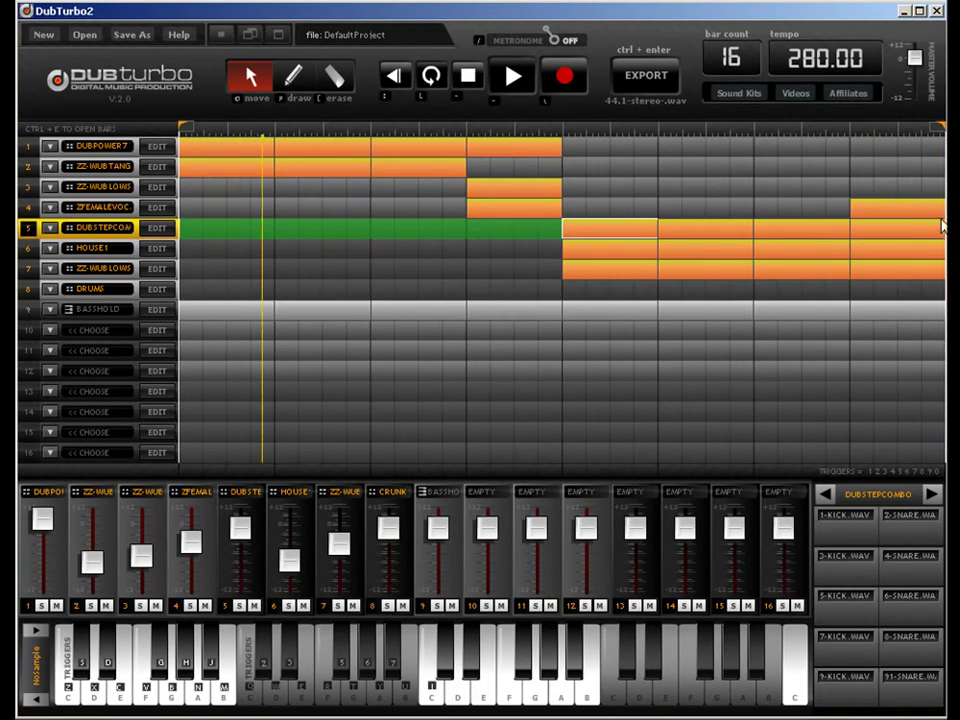
Step: Erase the hits from cell 17 onward in track 6's bar 15 clip, and return to the arrangement
click(912, 256)
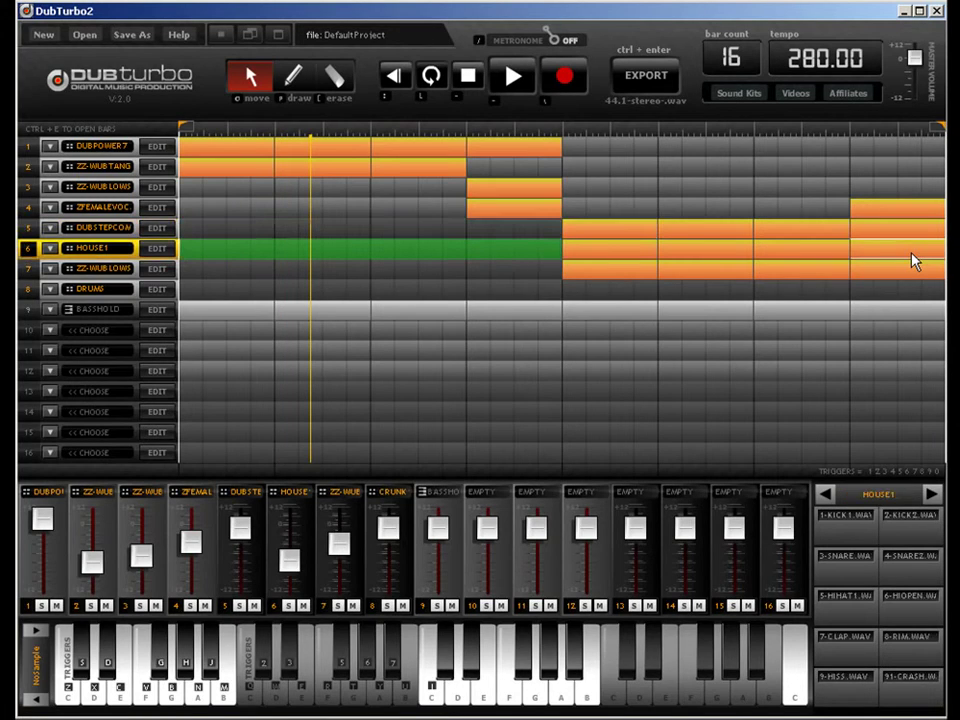
key(ctrl+e)
click(350, 80)
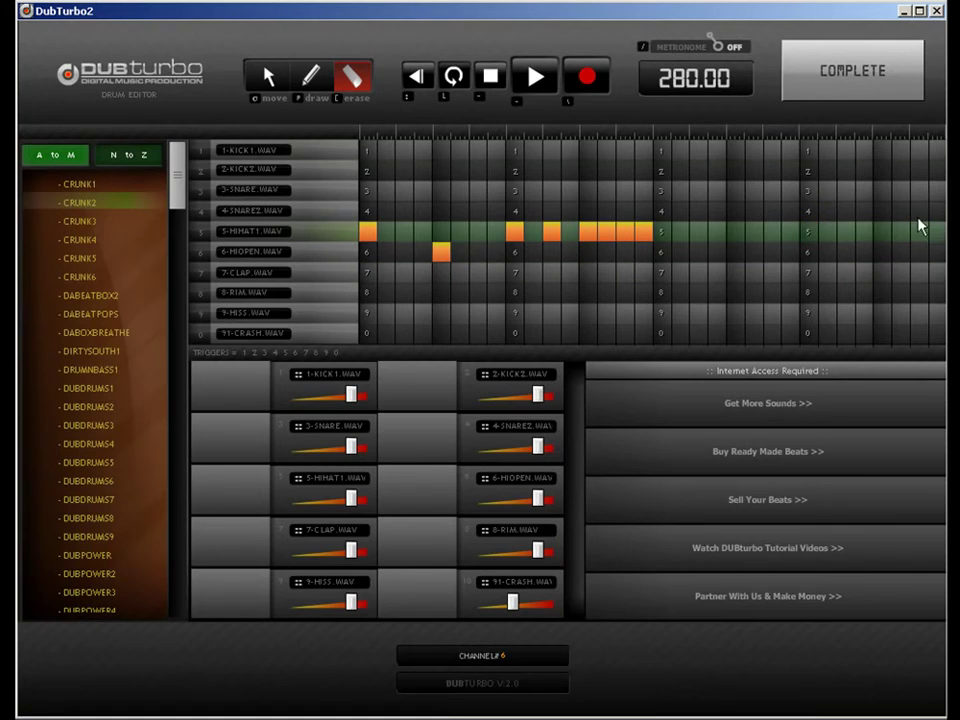
key(ctrl+e)
Step: Erase the 4-SNARE.WAV hit in cell 17 of track 5's bar 15 clip, and return to the arrangement
click(897, 231)
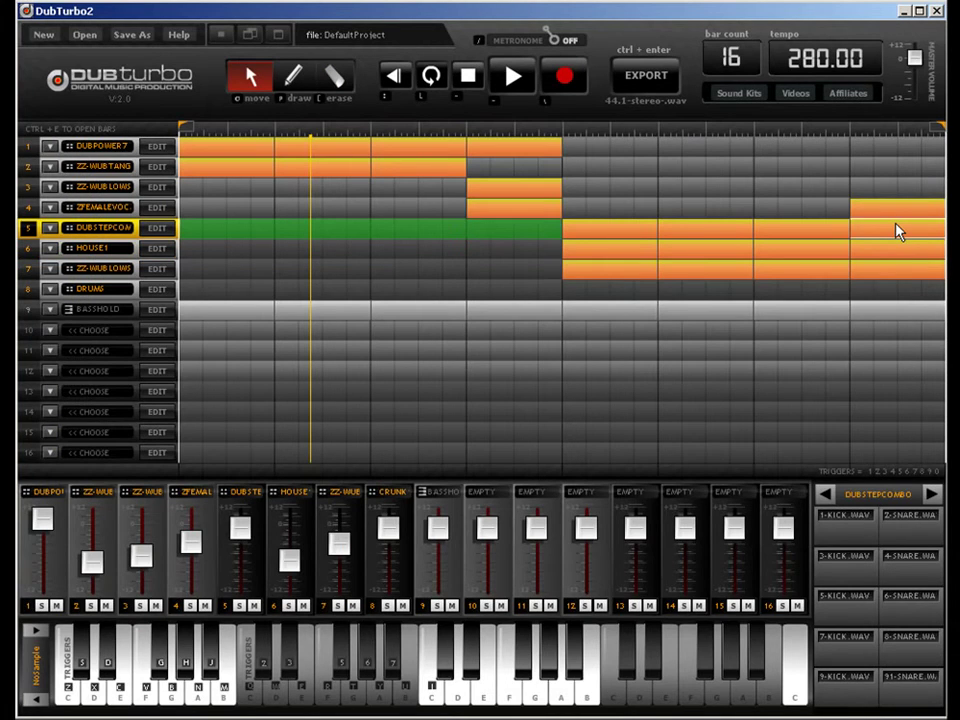
key(ctrl+e)
click(353, 80)
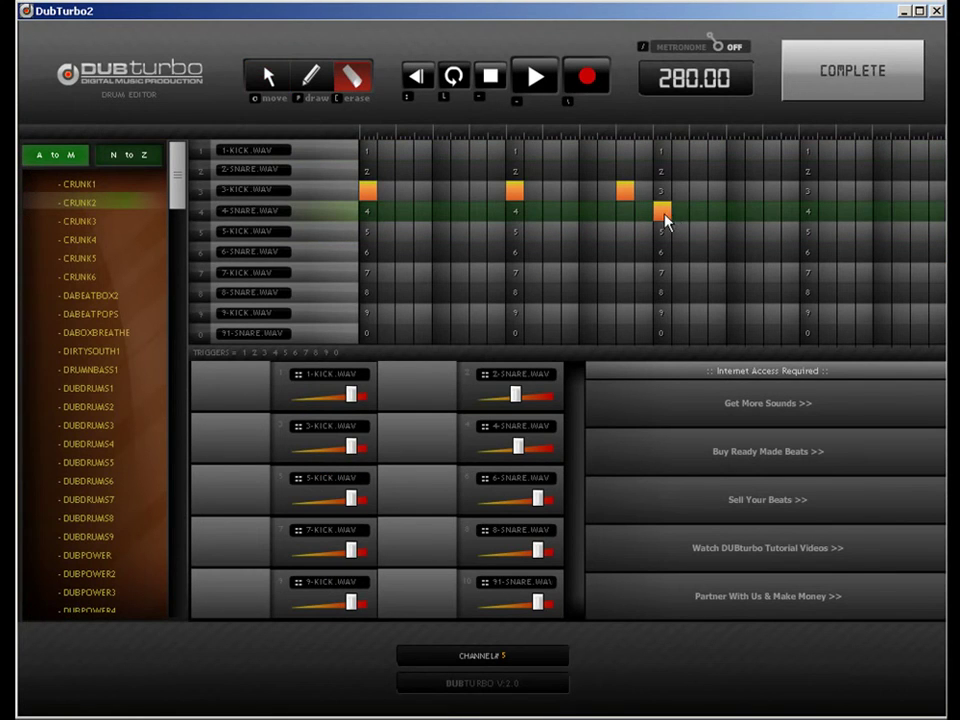
click(838, 88)
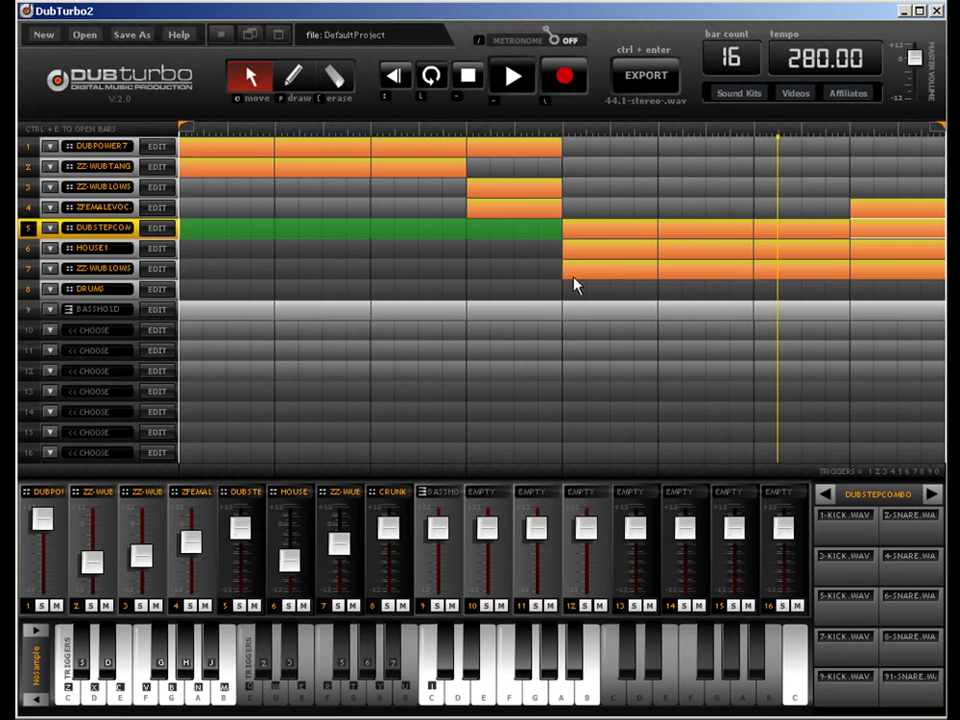
Step: Raise the 91-CRASH.WAV level in track 6's HOUSE1 kit, and raise track 6's volume slightly in the mixer
click(600, 258)
key(ctrl+e)
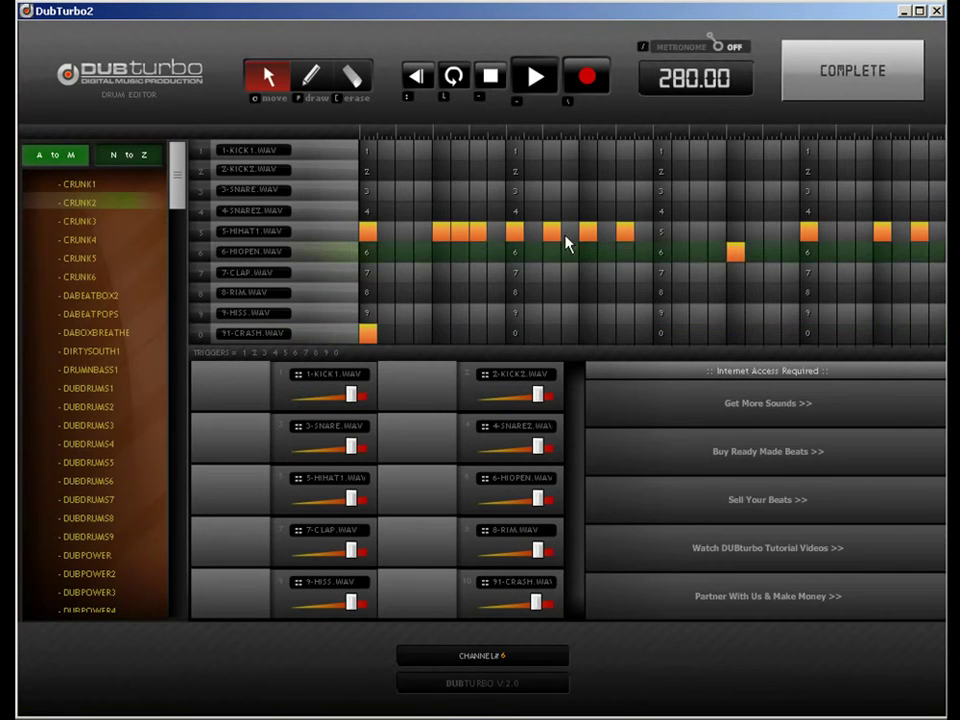
click(821, 78)
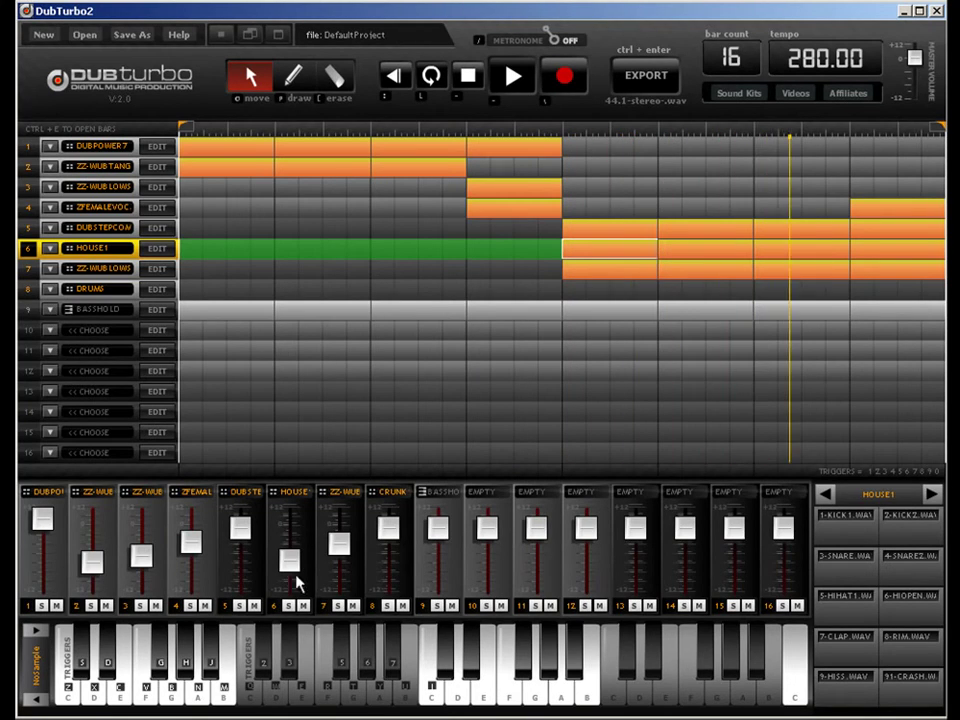
drag(294, 575, 298, 557)
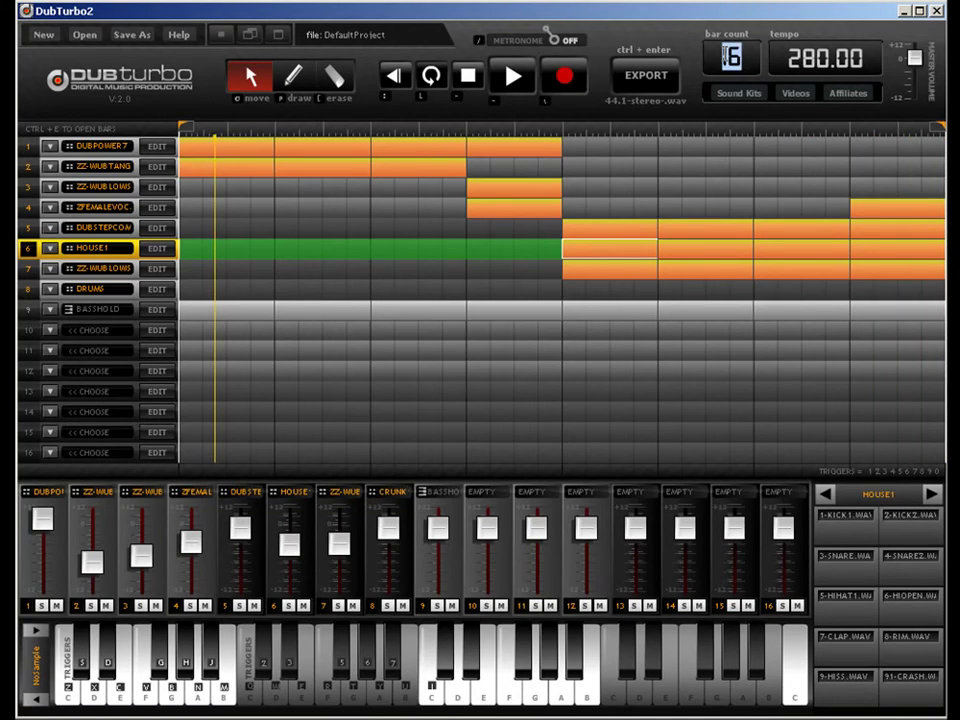
Step: Set the bar count to 32, and move the loop start to bar 17
text(32)
key(Return)
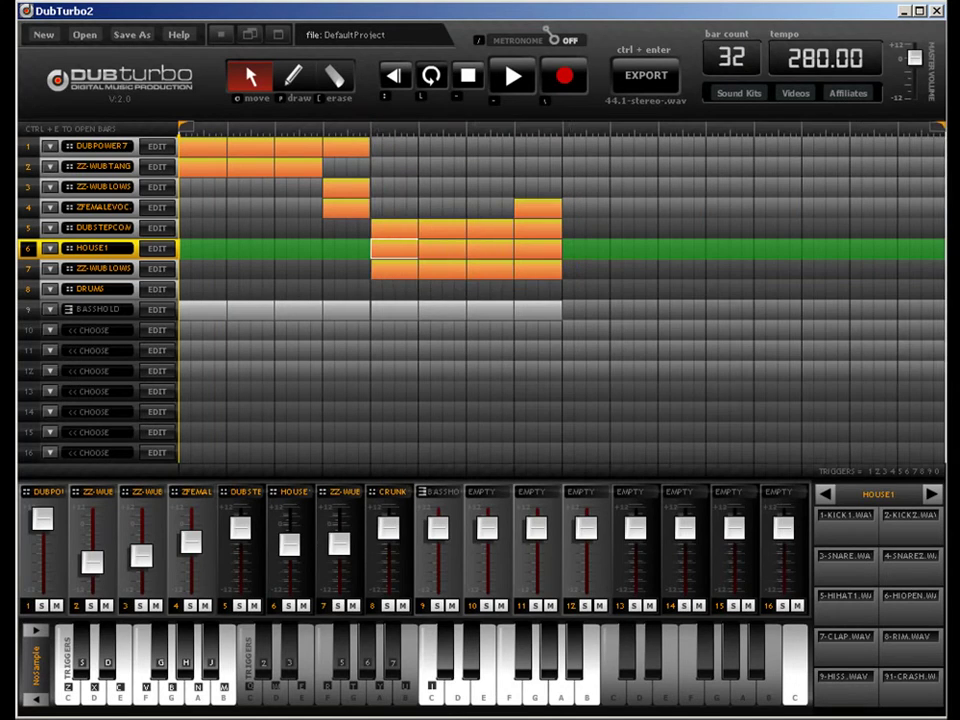
drag(182, 122, 558, 135)
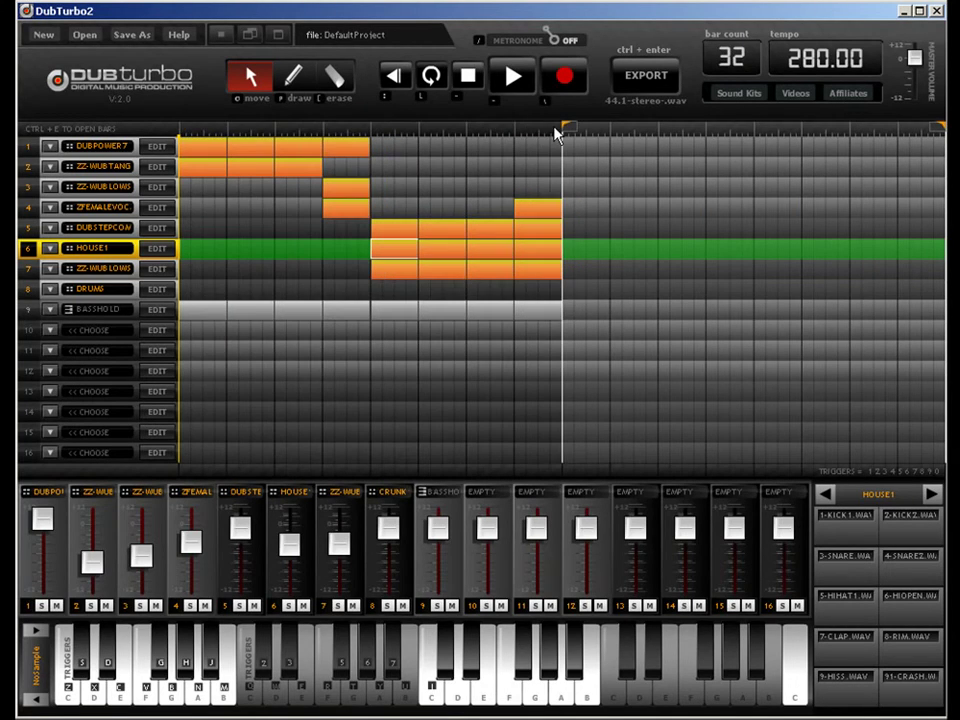
Step: Copy track 1's four DUBPOWER7 clips from bars 1 to 8 to bars 17 to 24
click(210, 150)
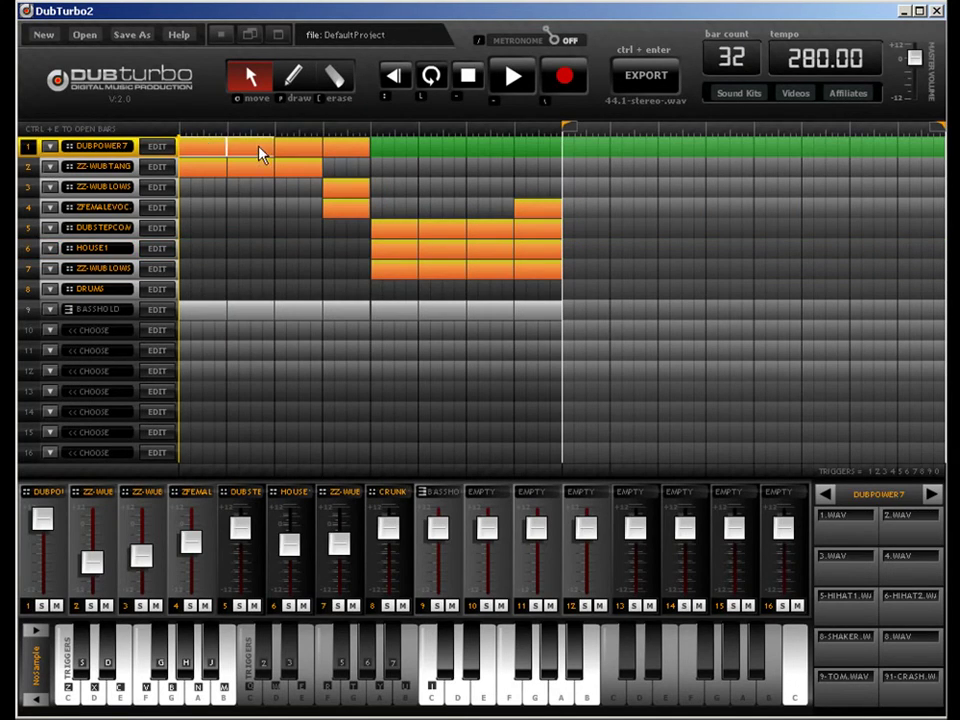
drag(193, 154, 585, 160)
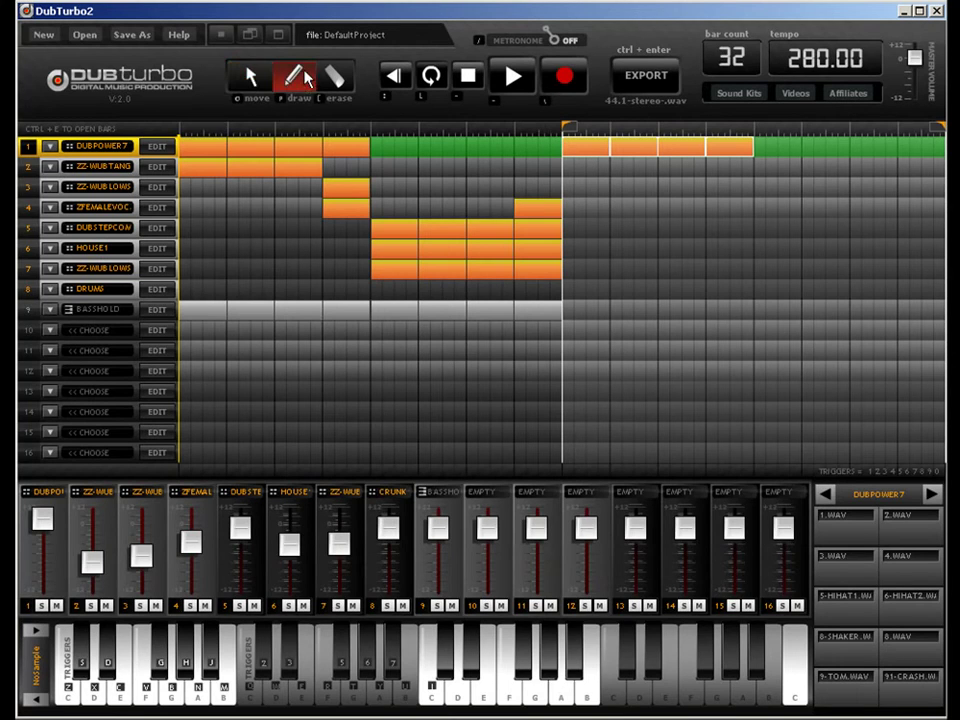
Step: Set tracks 10 and 11 to the Drums track type
click(56, 333)
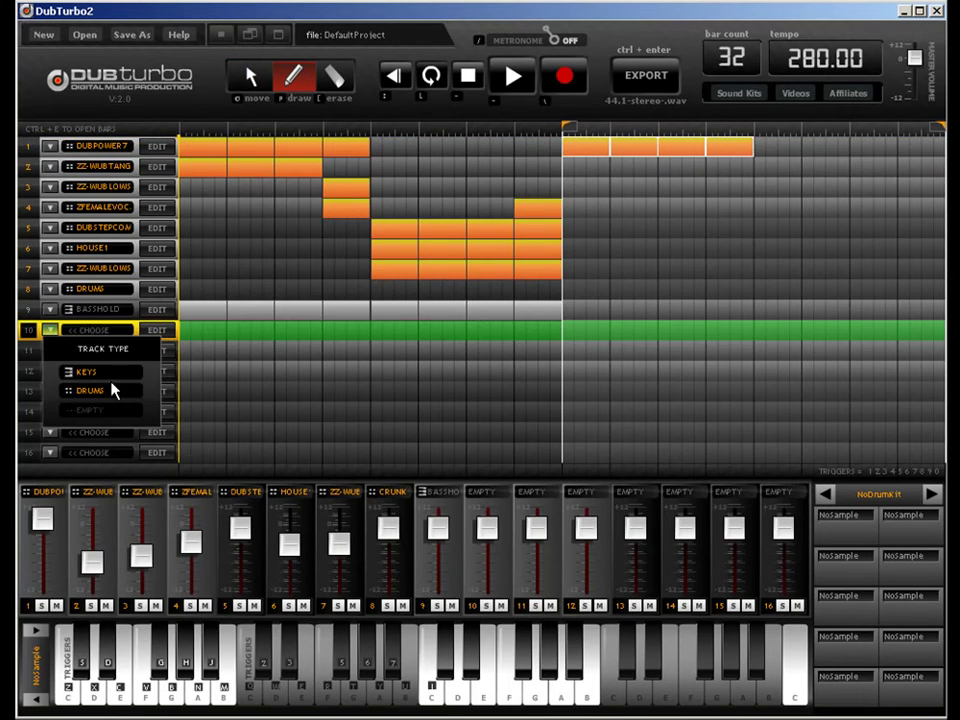
click(111, 392)
click(52, 351)
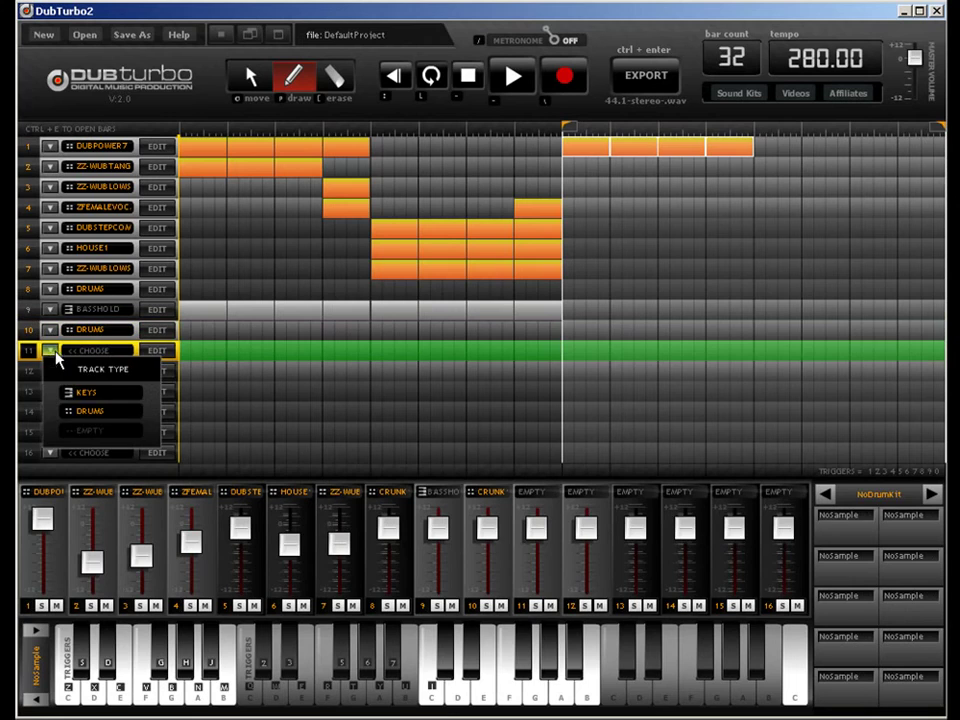
click(95, 413)
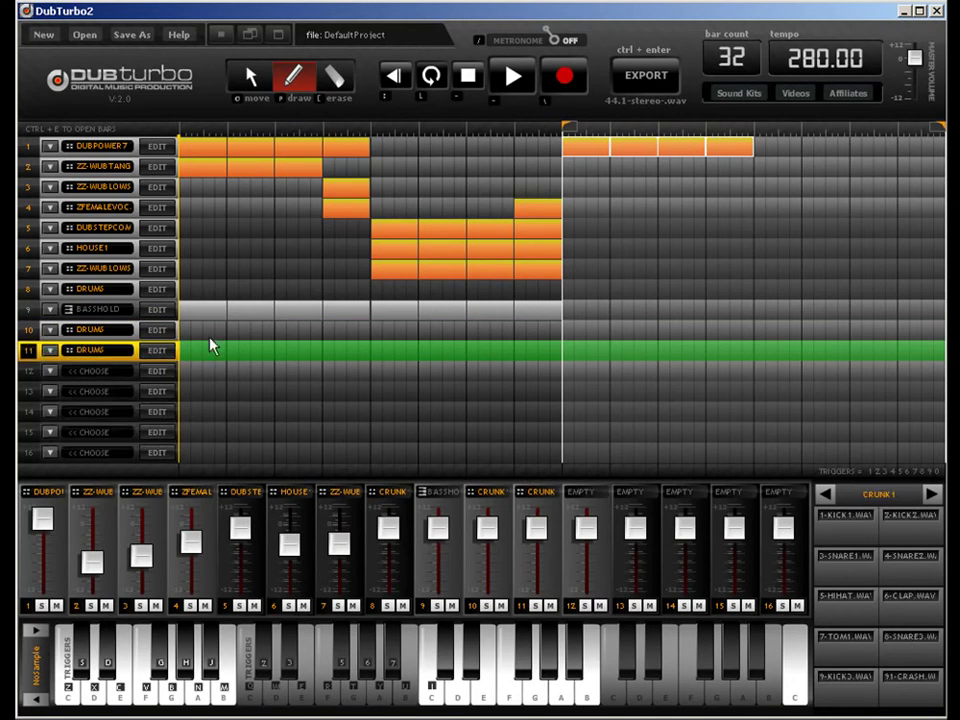
click(575, 334)
key(ctrl+e)
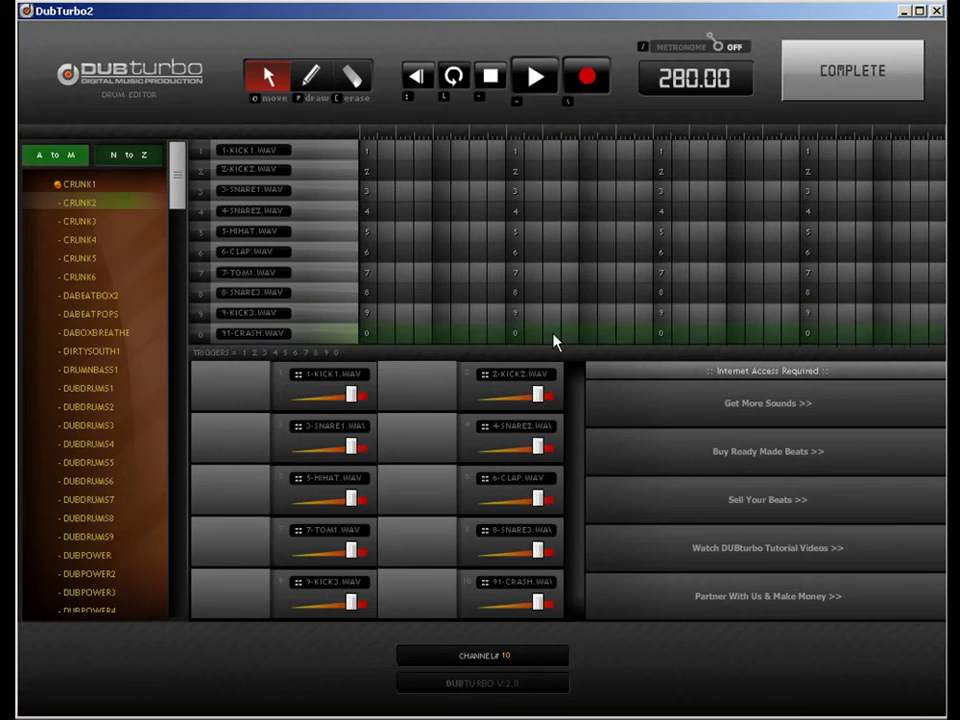
drag(178, 197, 178, 364)
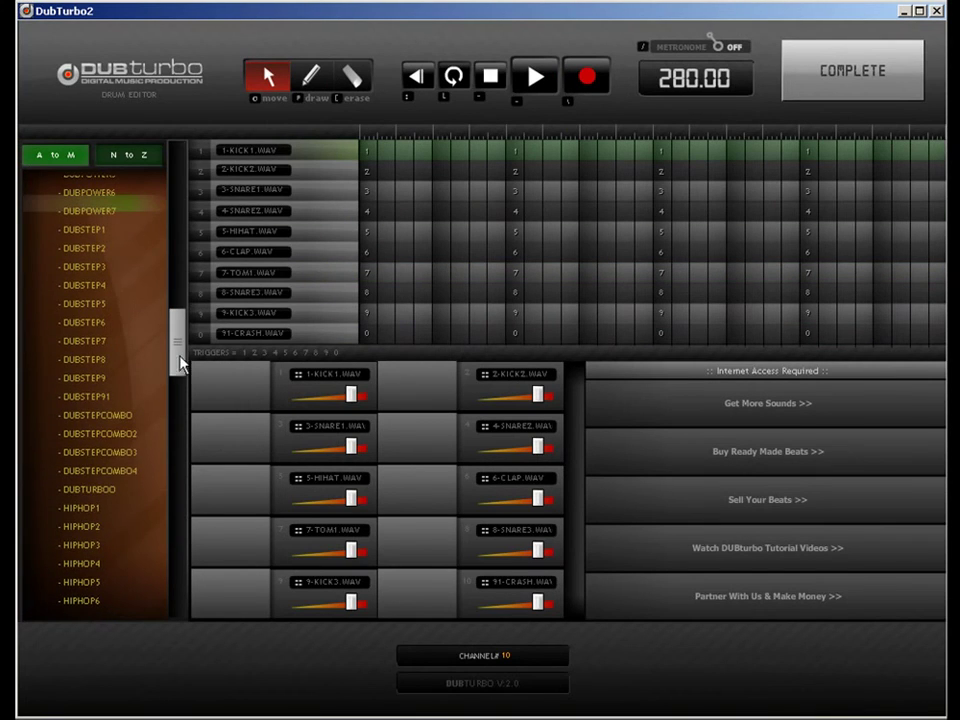
click(815, 72)
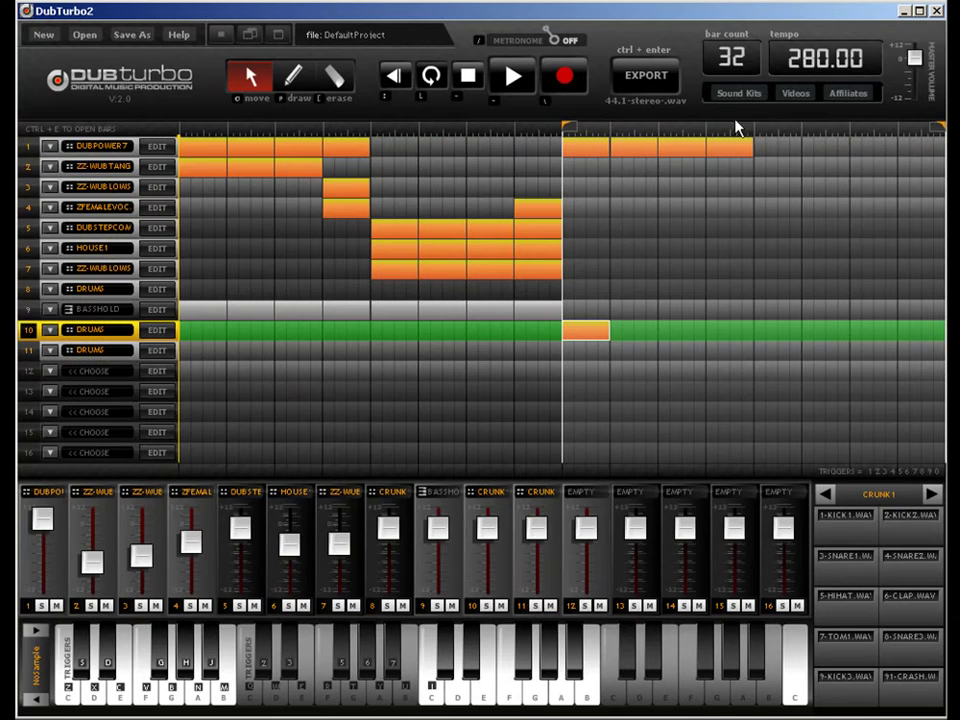
click(336, 79)
click(590, 338)
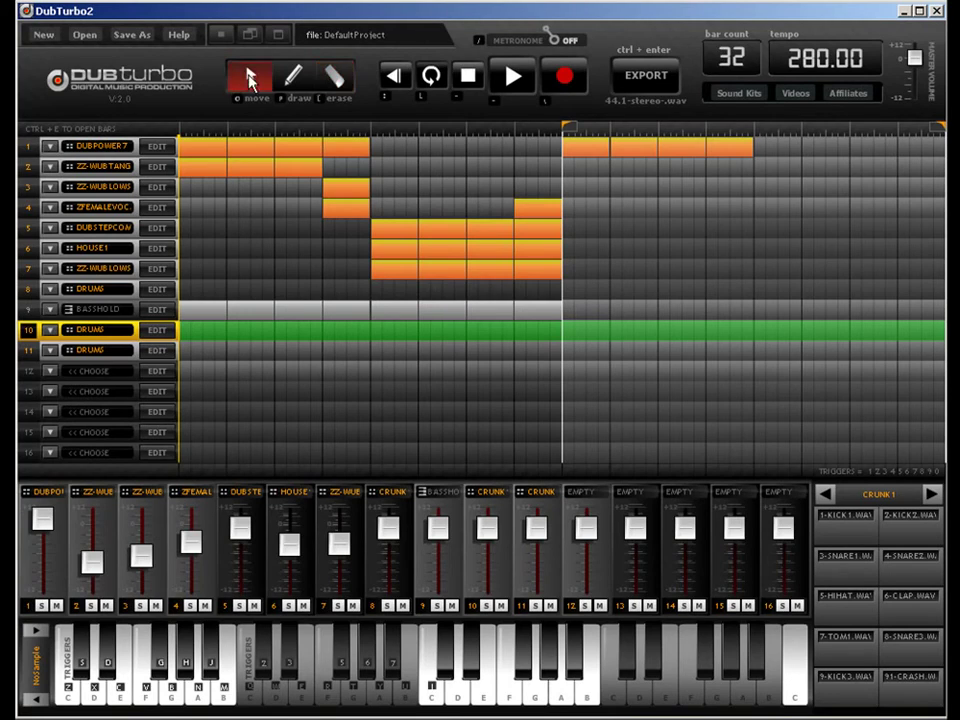
Step: Copy track 7's four clips from bars 9 to 16 to bars 17 to 24, placing the copies on track 10
click(411, 272)
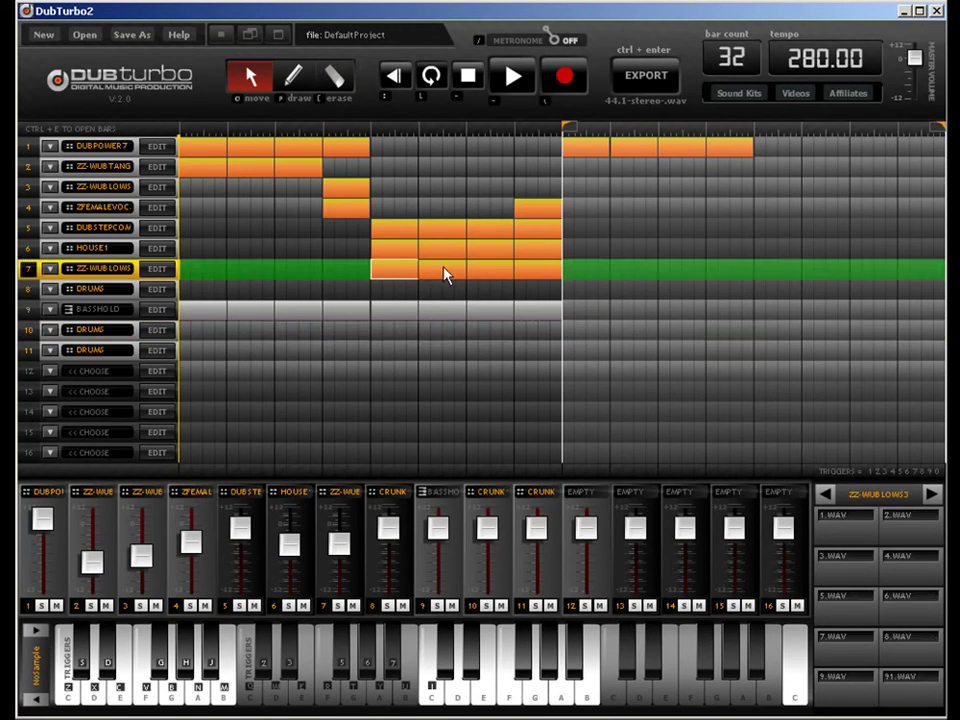
drag(443, 276, 585, 348)
drag(620, 280, 634, 352)
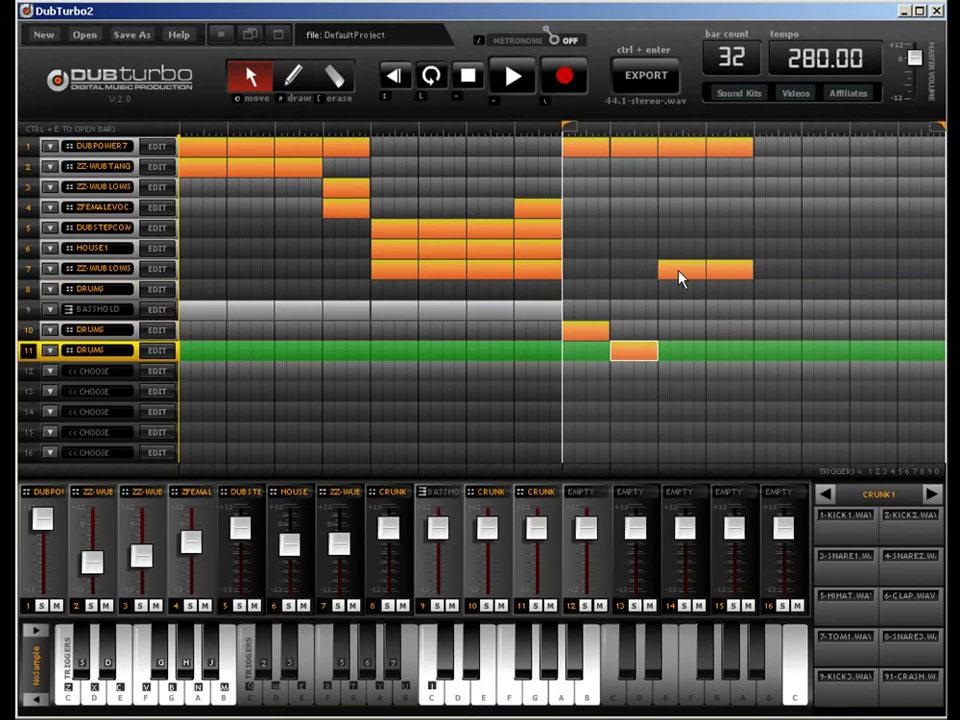
drag(679, 272, 679, 339)
drag(731, 278, 745, 333)
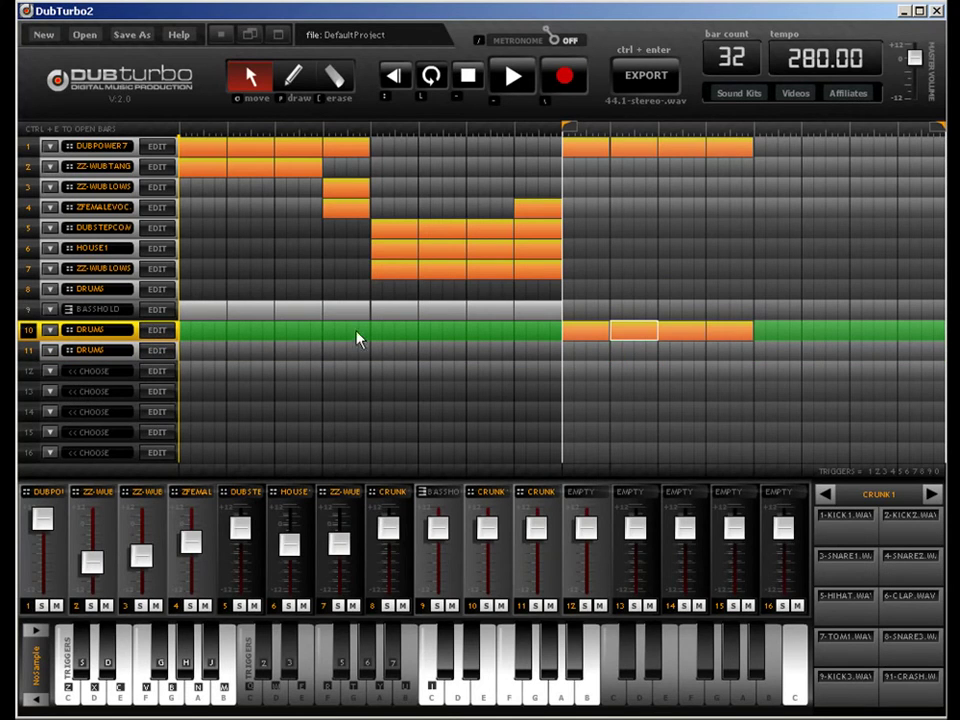
Step: Load the ZZ-WUBLOWS4 kit on track 10, and lower the volumes of tracks 10 and 11 in the mixer
click(155, 335)
click(146, 156)
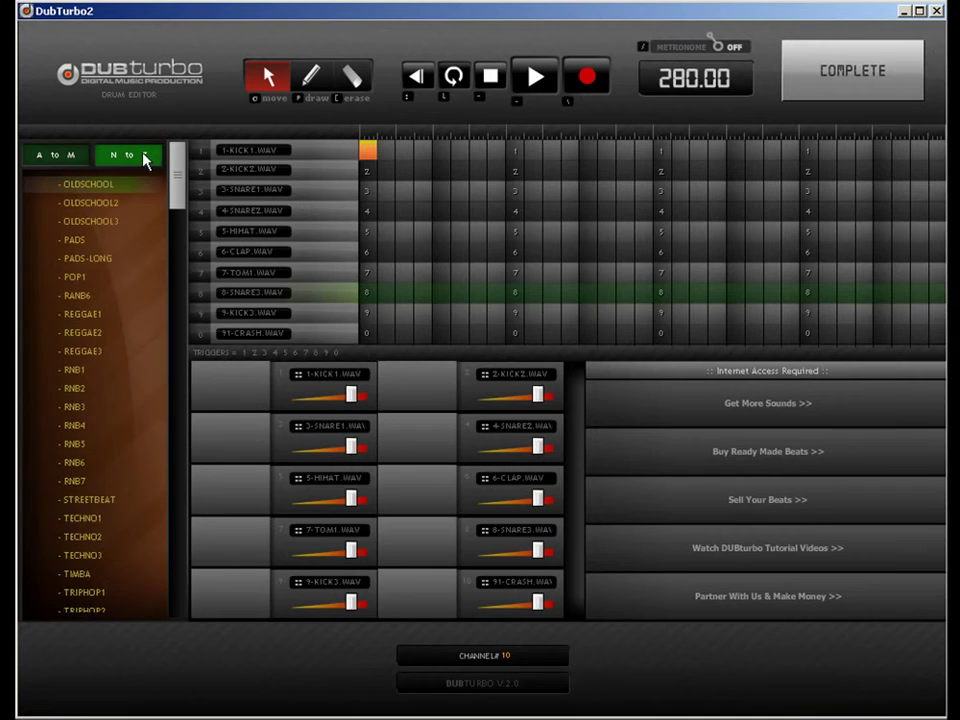
drag(176, 185, 176, 500)
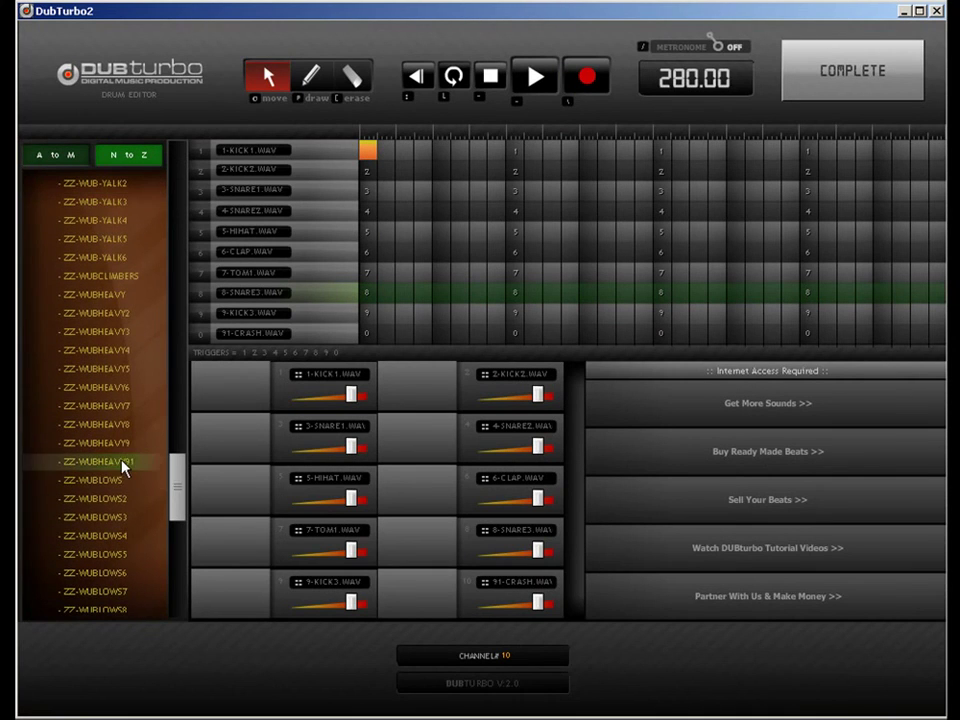
click(124, 517)
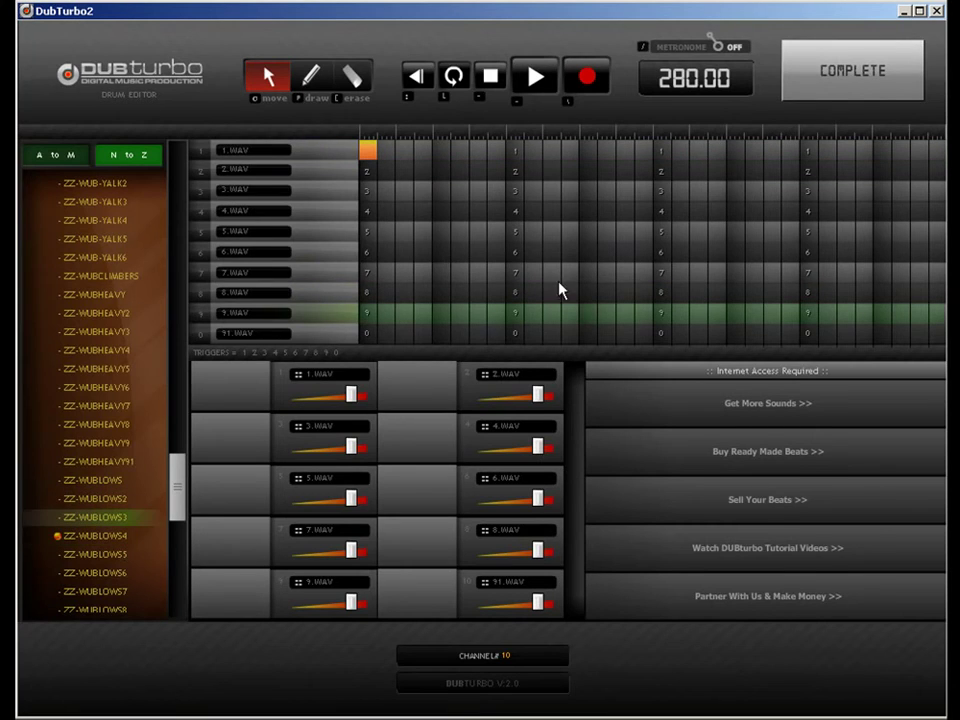
click(857, 79)
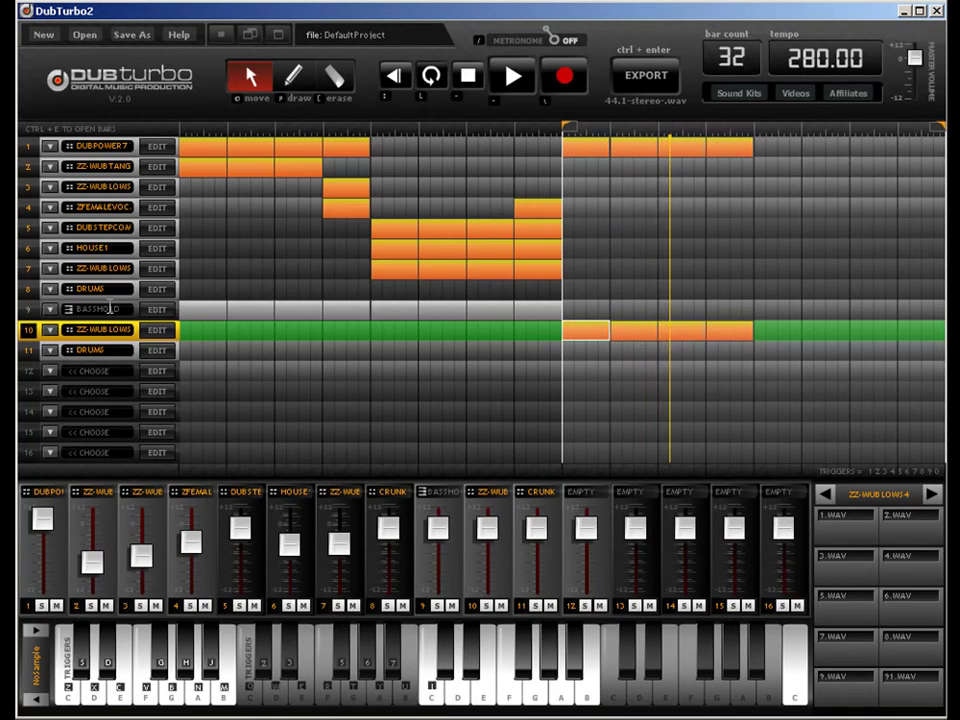
drag(487, 527, 487, 567)
drag(533, 530, 533, 563)
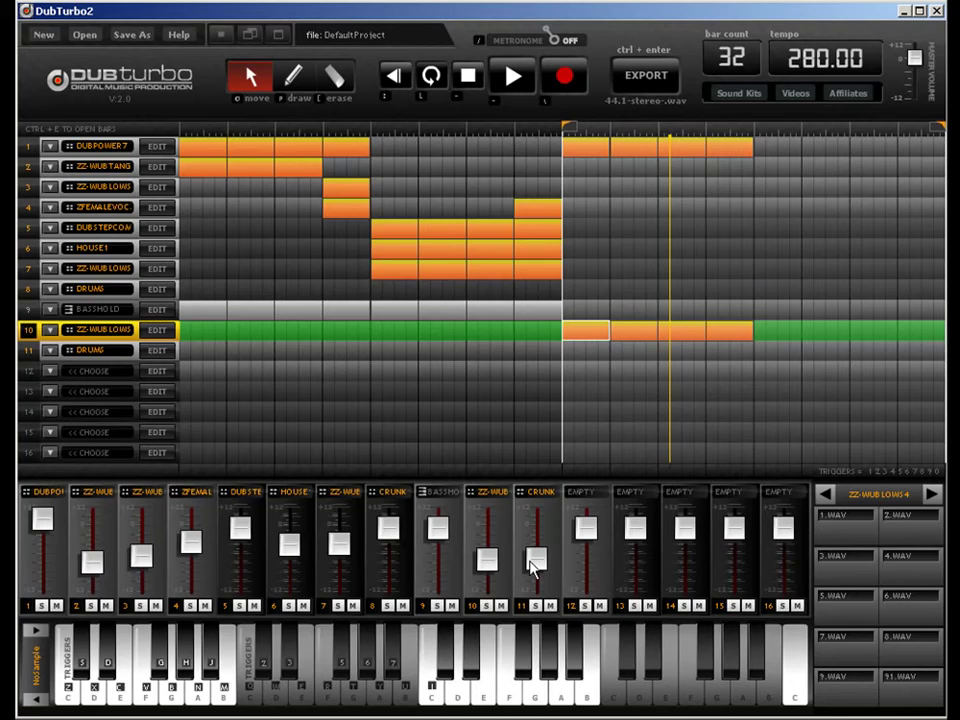
Step: Add a 91.WAV hit in cell 25 of track 10's bar 17 clip, and return to the arrangement
key(ctrl+e)
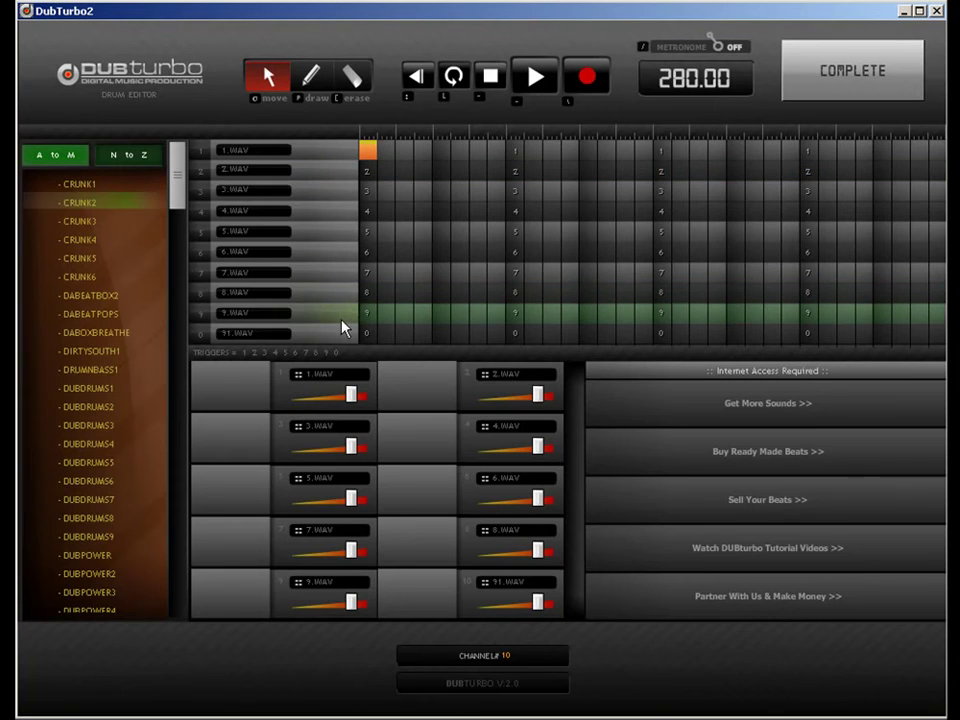
click(311, 78)
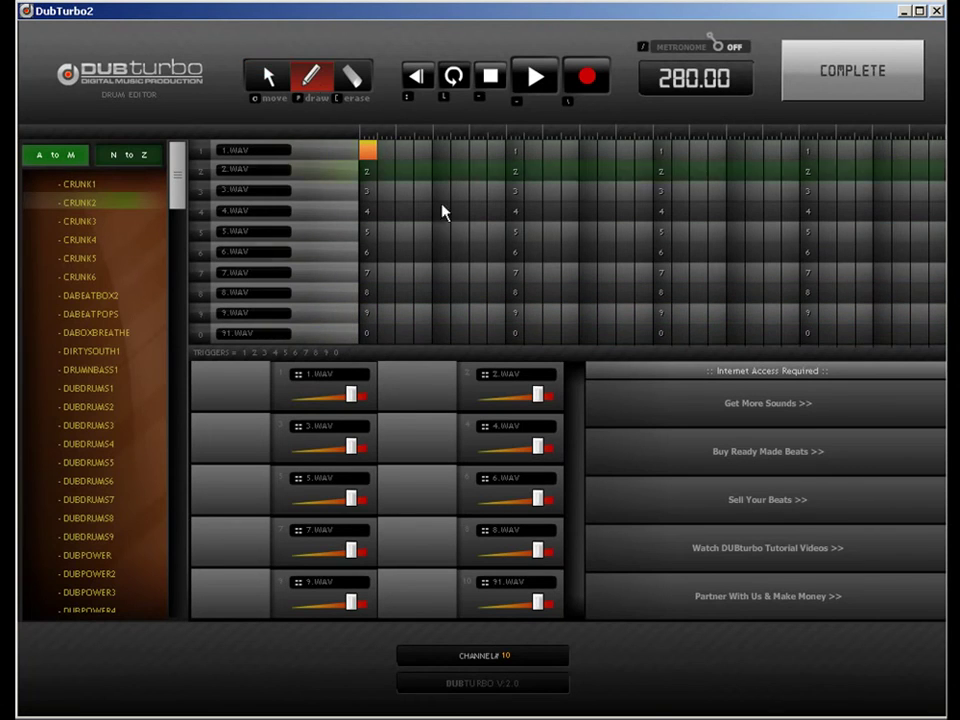
click(736, 334)
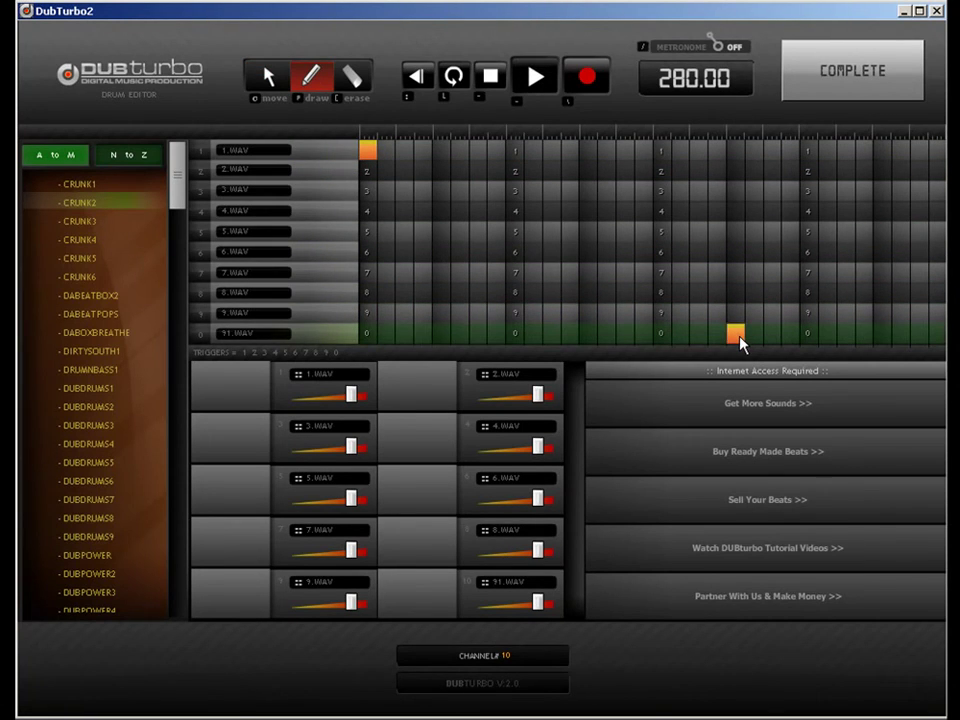
click(268, 78)
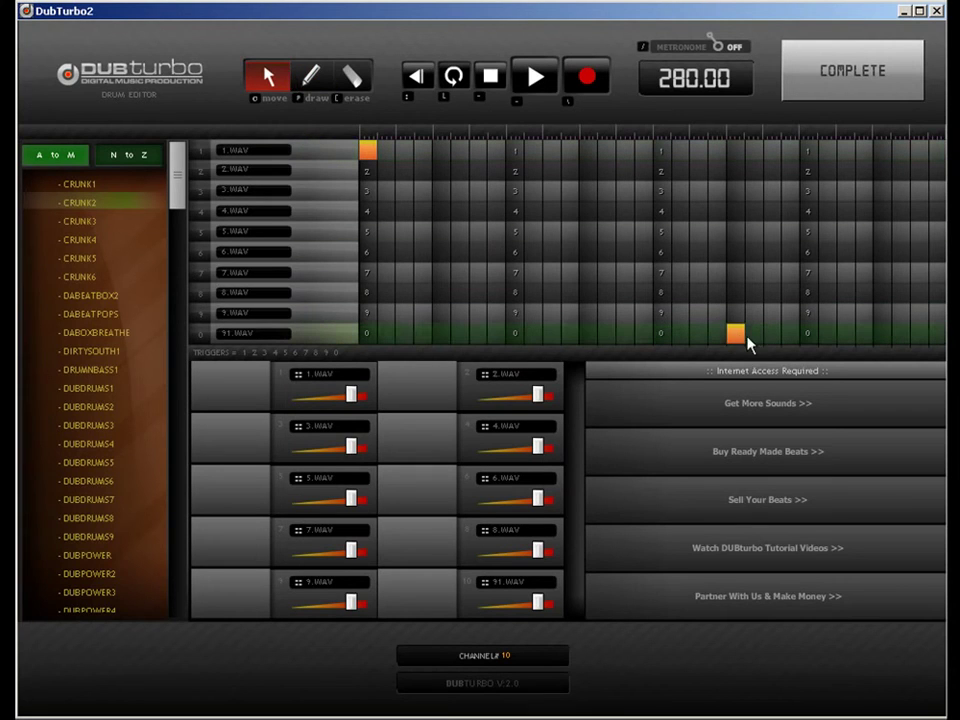
drag(799, 337, 812, 337)
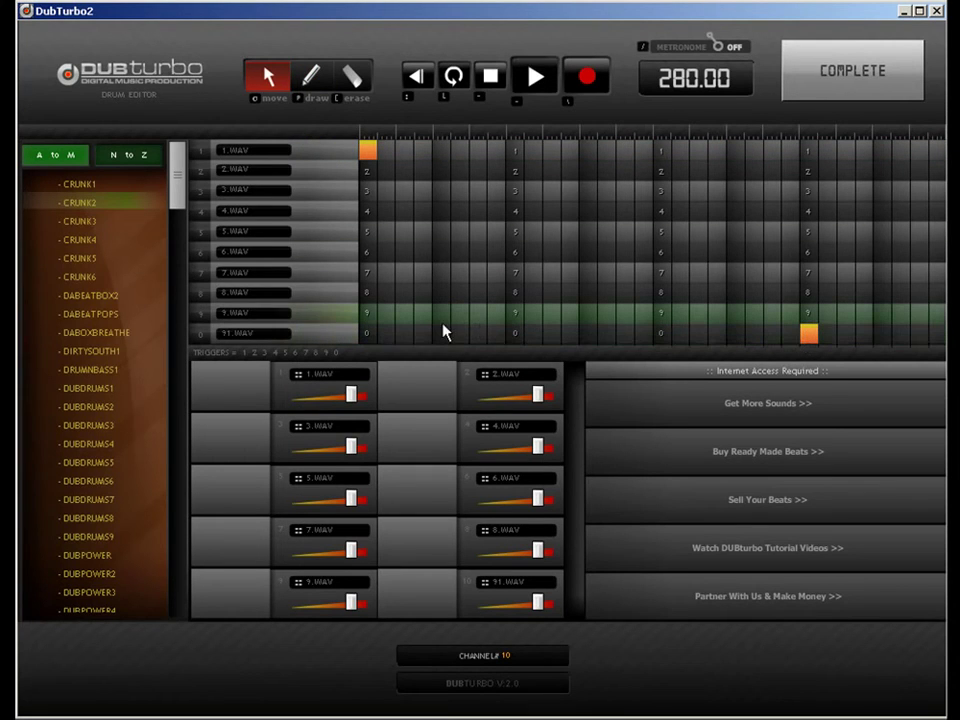
click(899, 66)
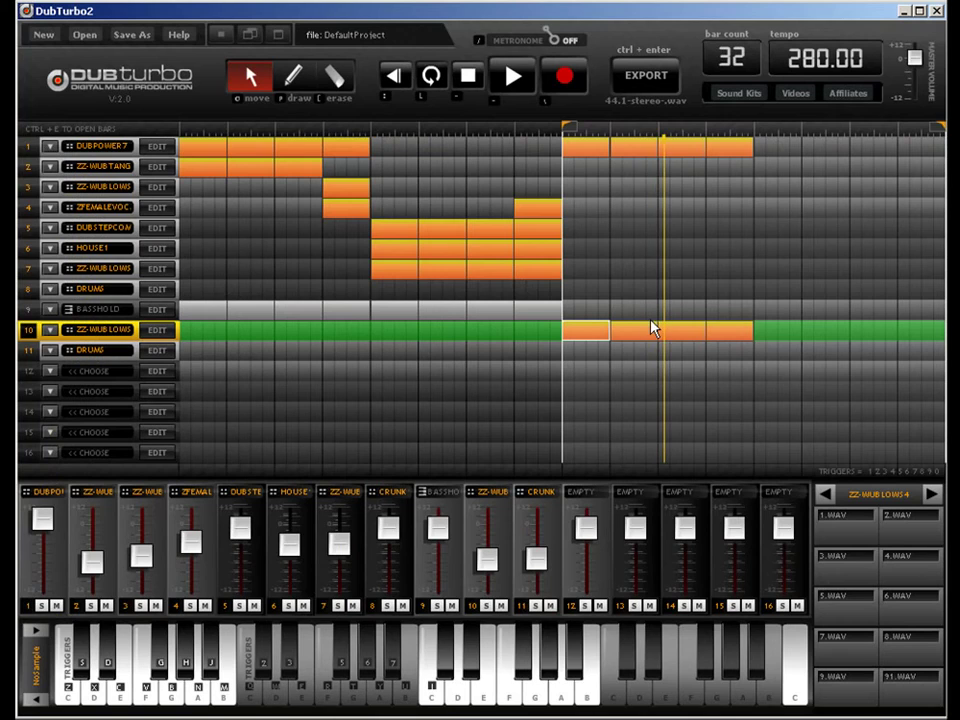
Step: Draw 8.WAV hits in cells 21 and 25 of track 10's bar 19 clip, and inspect the pattern of its bar 23 clip
double_click(652, 333)
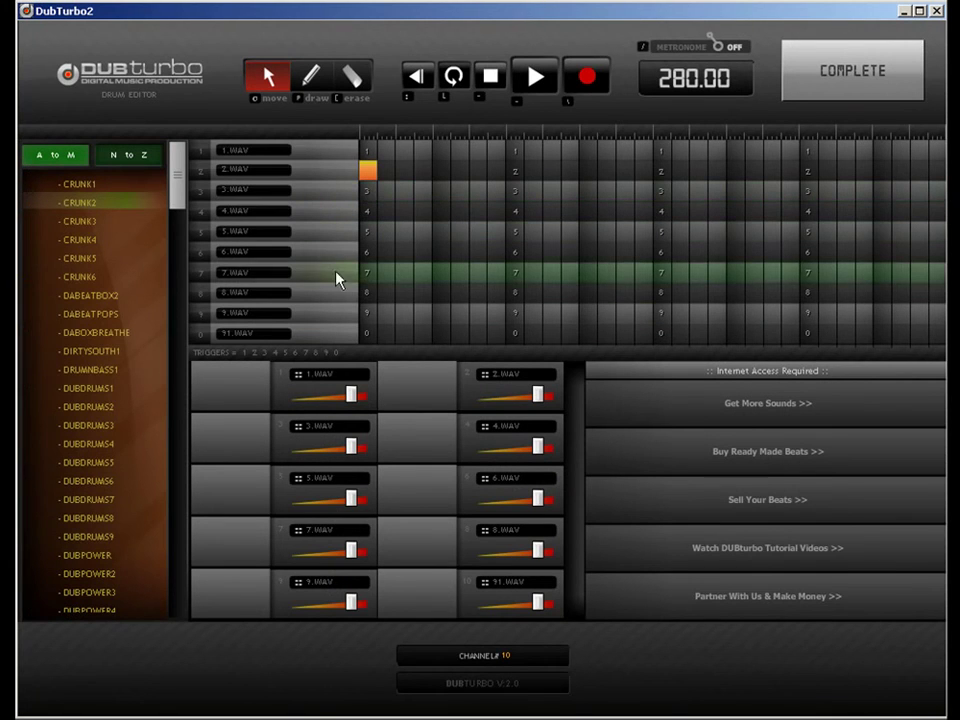
click(311, 77)
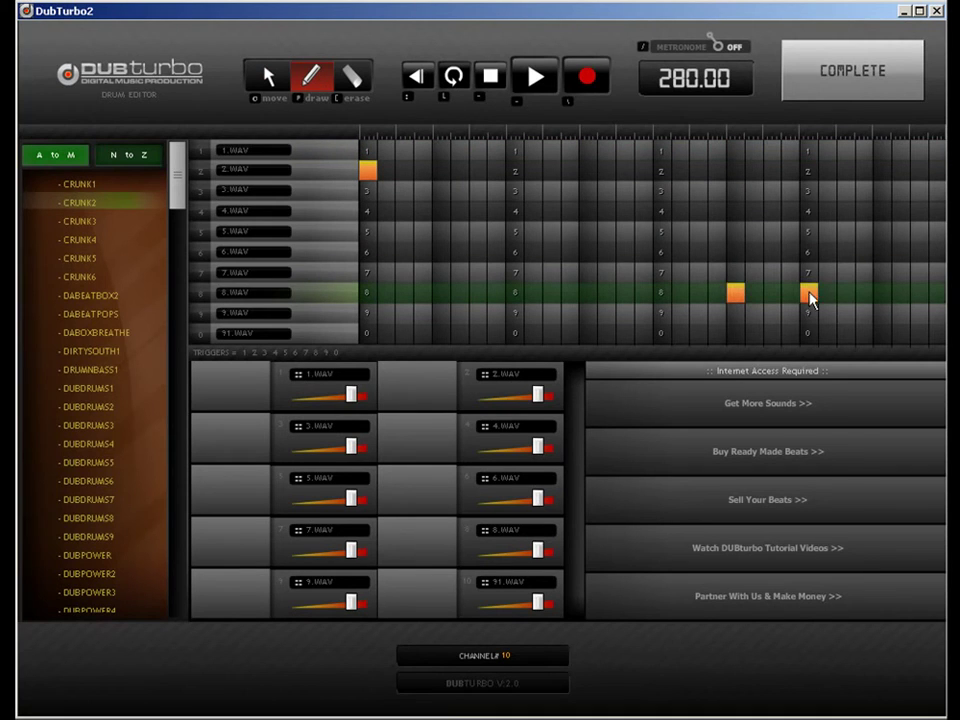
click(851, 86)
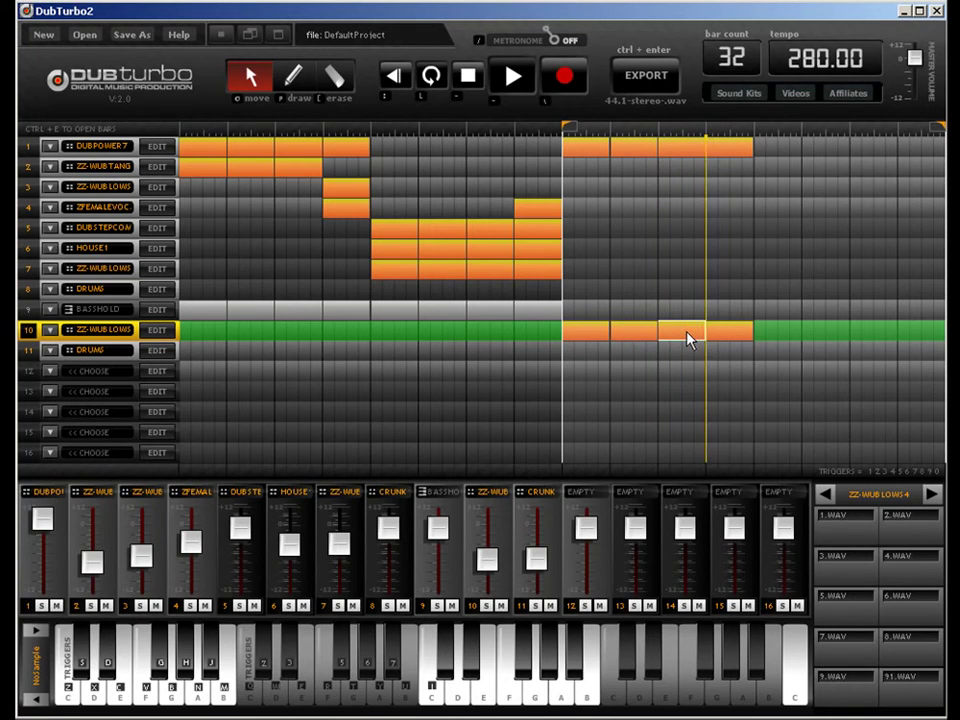
double_click(720, 334)
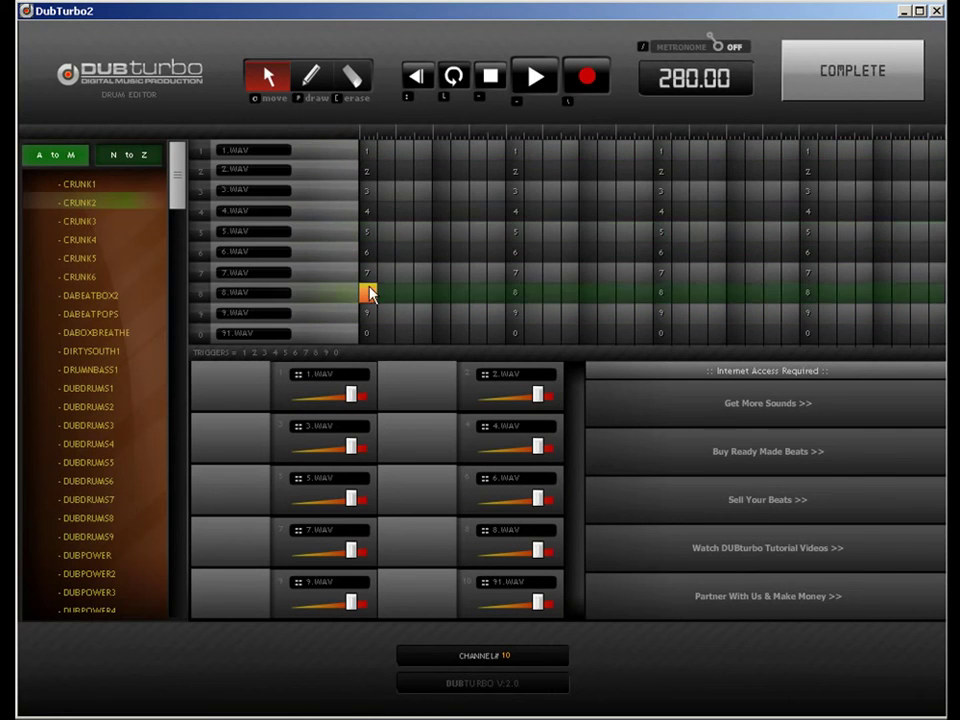
click(890, 86)
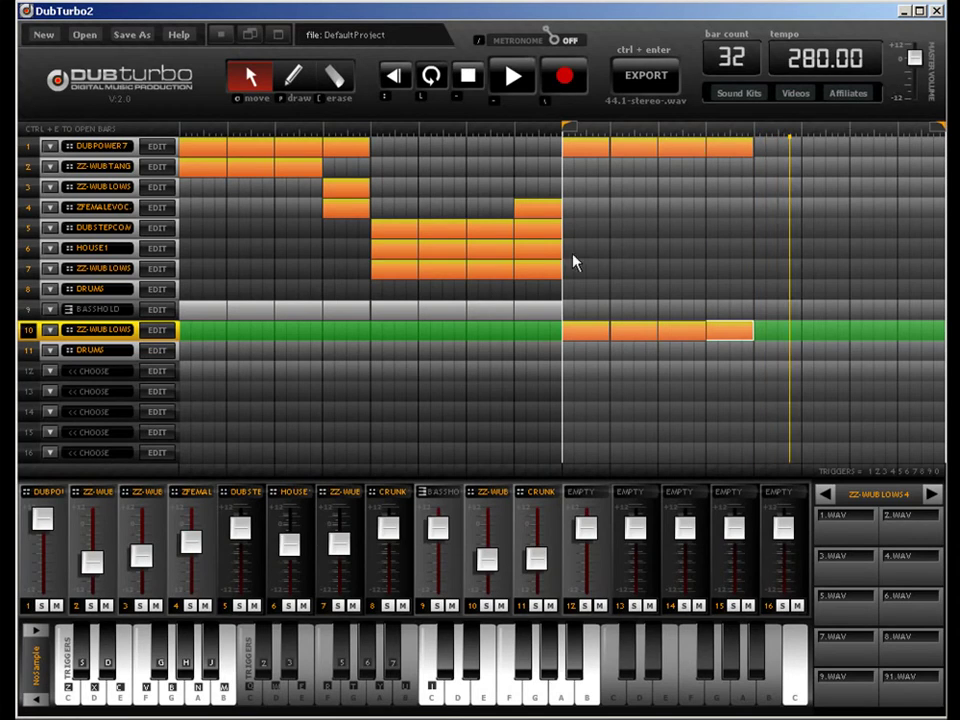
Step: Copy track 4's two vocal clips to bars 23 and 31, and track 9's BASSHOLD clips from bars 9 to 16 to bars 17 to 24
click(360, 210)
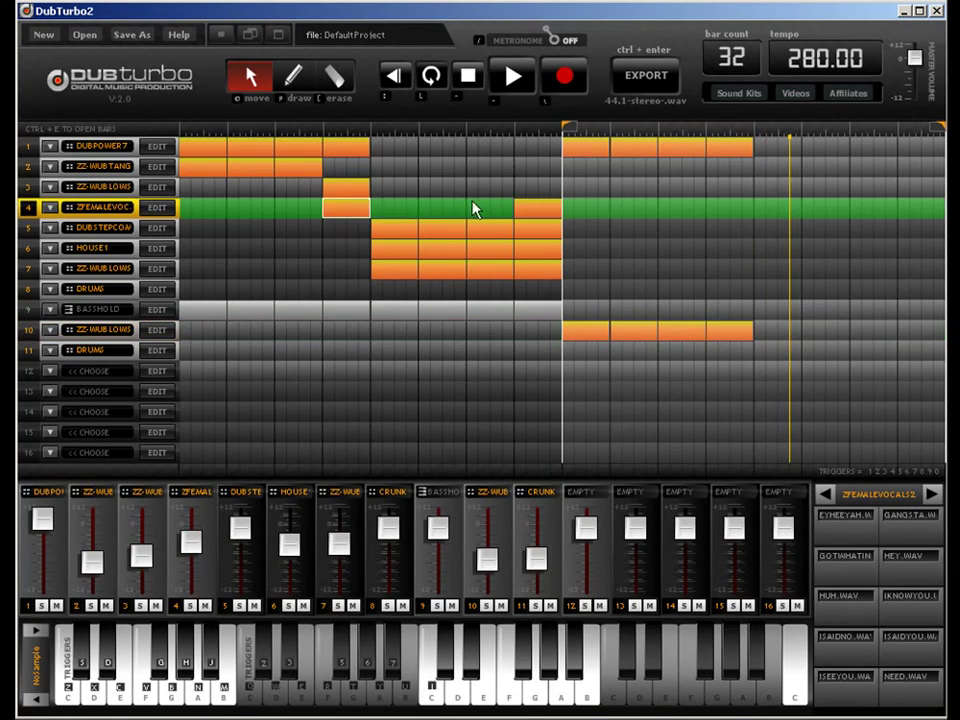
drag(369, 215, 750, 213)
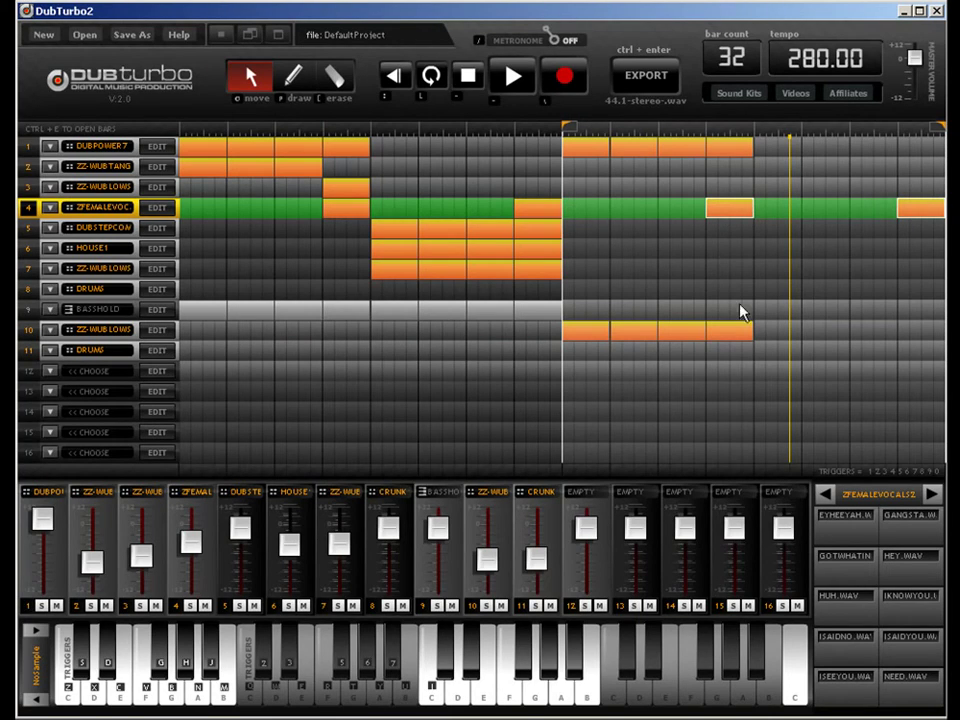
click(701, 309)
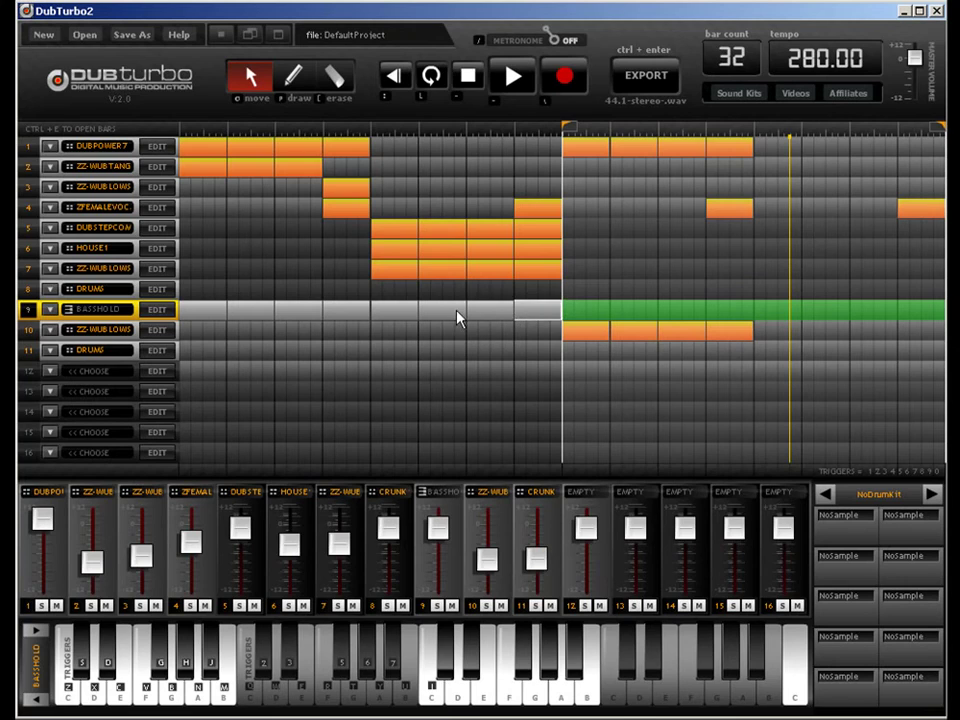
drag(407, 315, 603, 305)
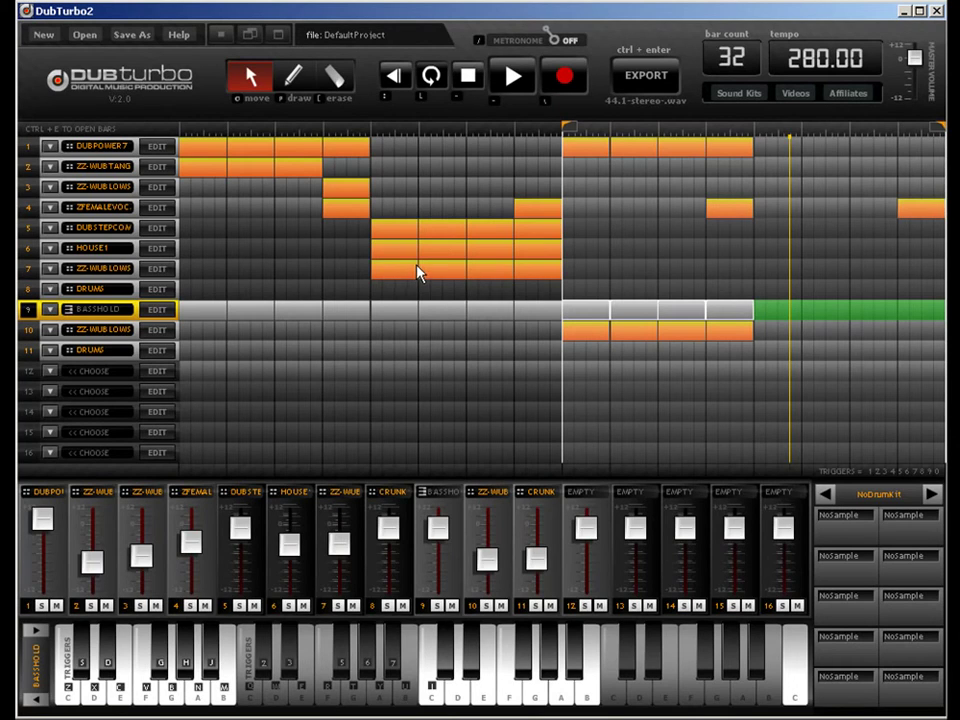
Step: Copy track 5's four DUBSTEPCOMBO clips from bars 9 to 16 to bars 25 to 32
click(425, 236)
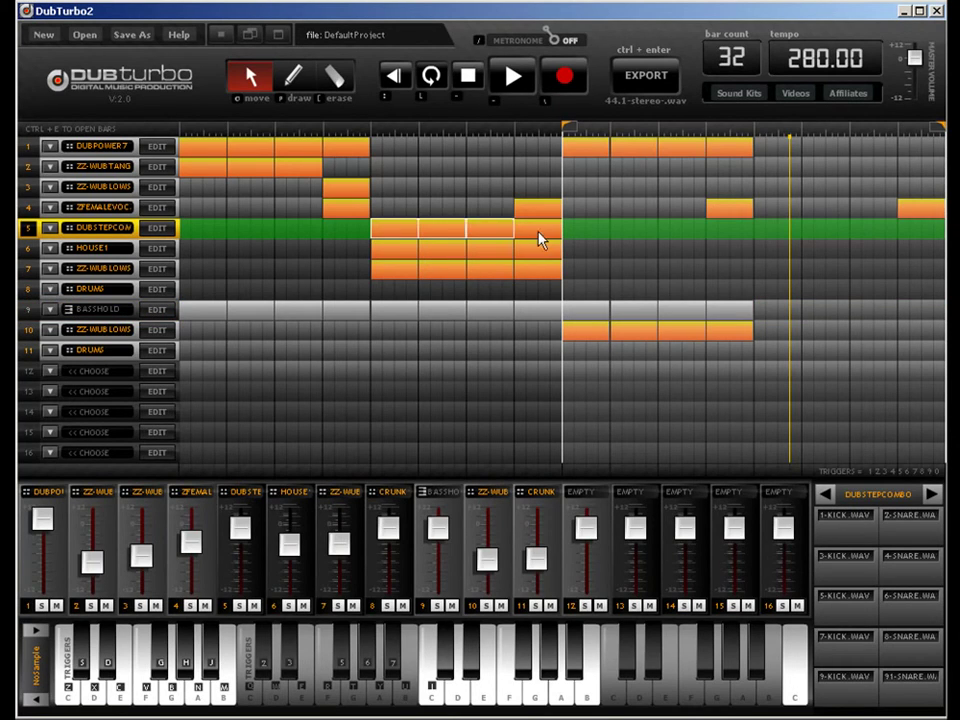
drag(420, 240, 630, 232)
drag(787, 221, 807, 221)
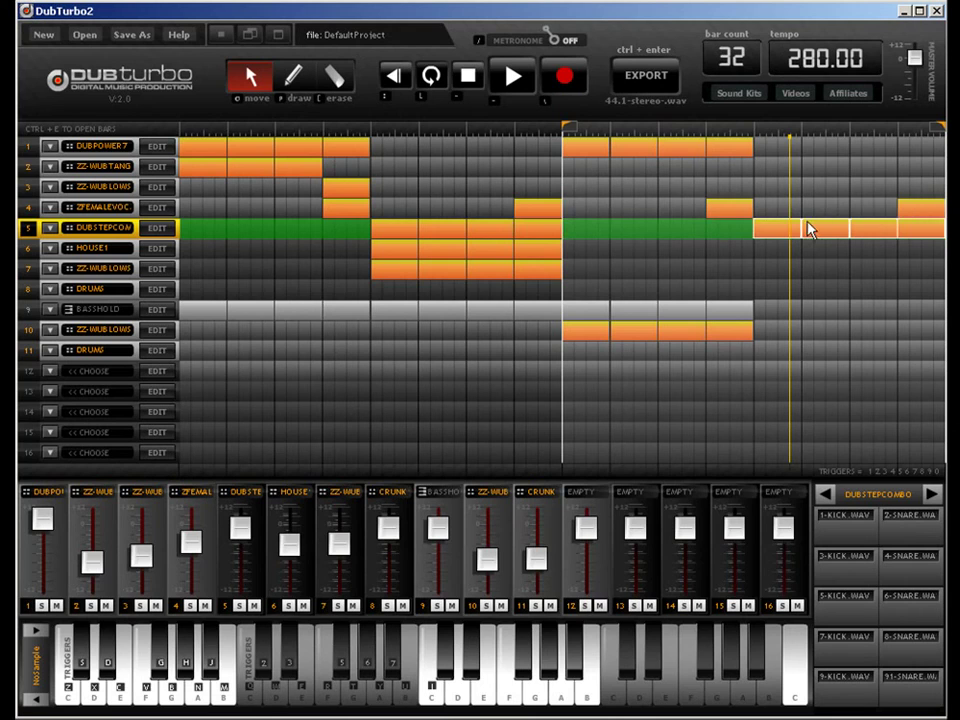
click(777, 256)
Step: In track 5's bar 25 clip, move the kick hit to 5-KICK.WAV and the snare hit to 6-SNARE.WAV
click(777, 232)
double_click(780, 238)
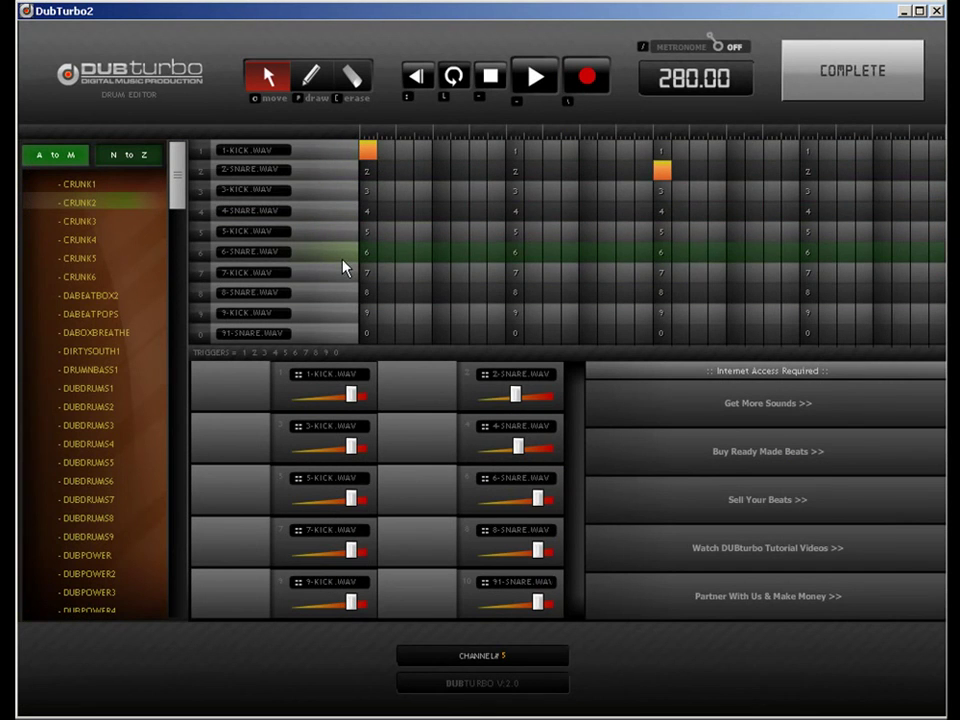
drag(367, 152, 368, 232)
drag(660, 204, 668, 259)
click(815, 87)
Step: In track 5's bar 27 clip, move both kick hits to 5-KICK.WAV and the snare hit to 6-SNARE.WAV
click(828, 230)
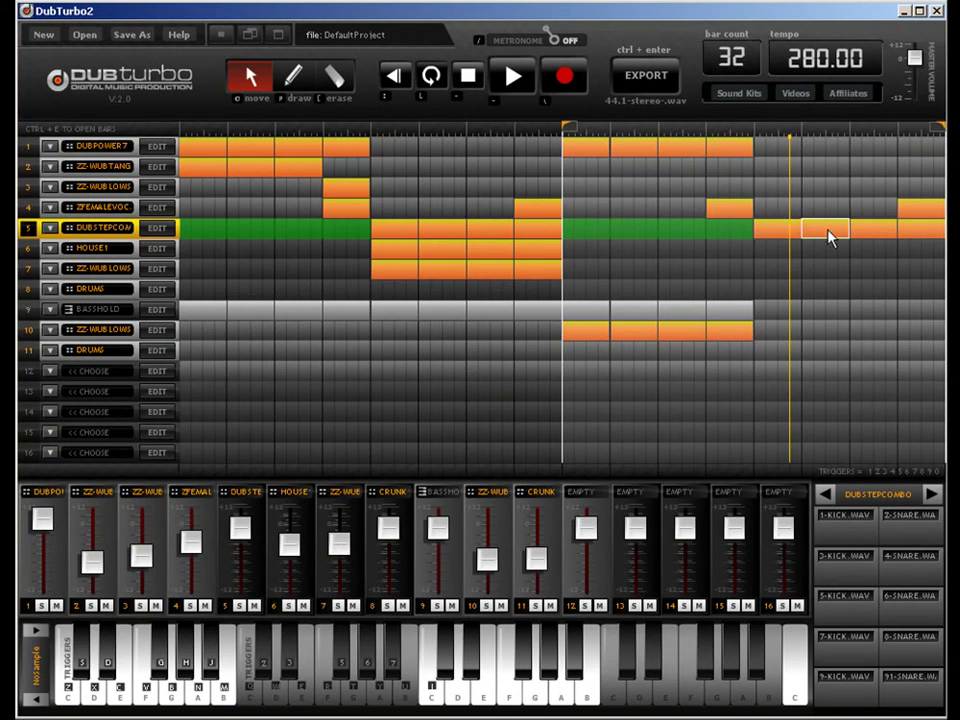
double_click(828, 232)
drag(371, 148, 368, 231)
drag(514, 150, 514, 238)
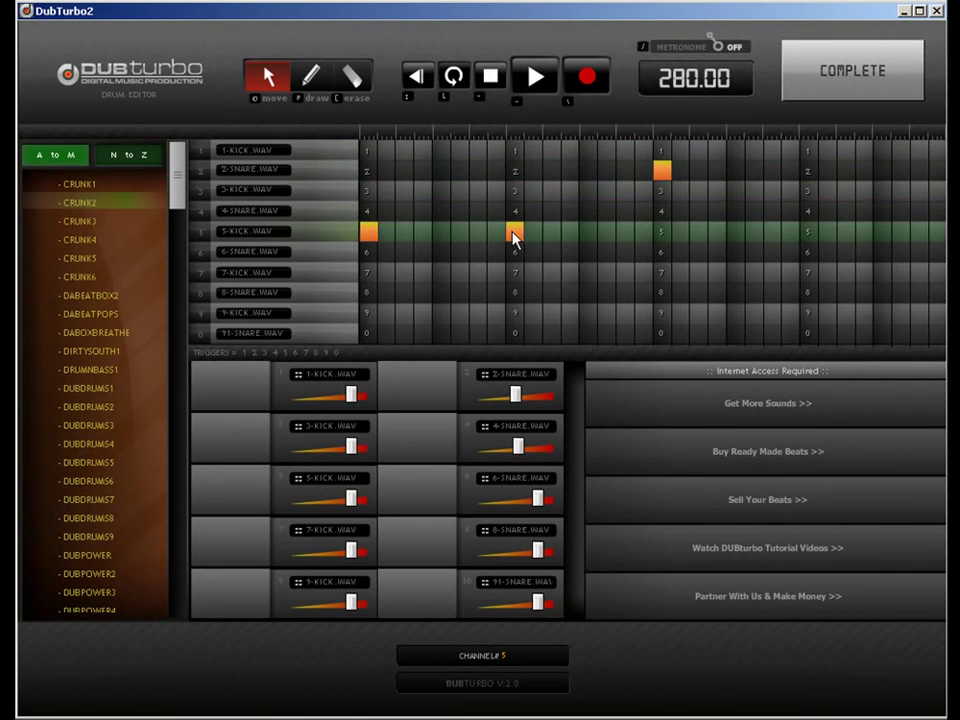
drag(663, 178, 664, 251)
click(816, 88)
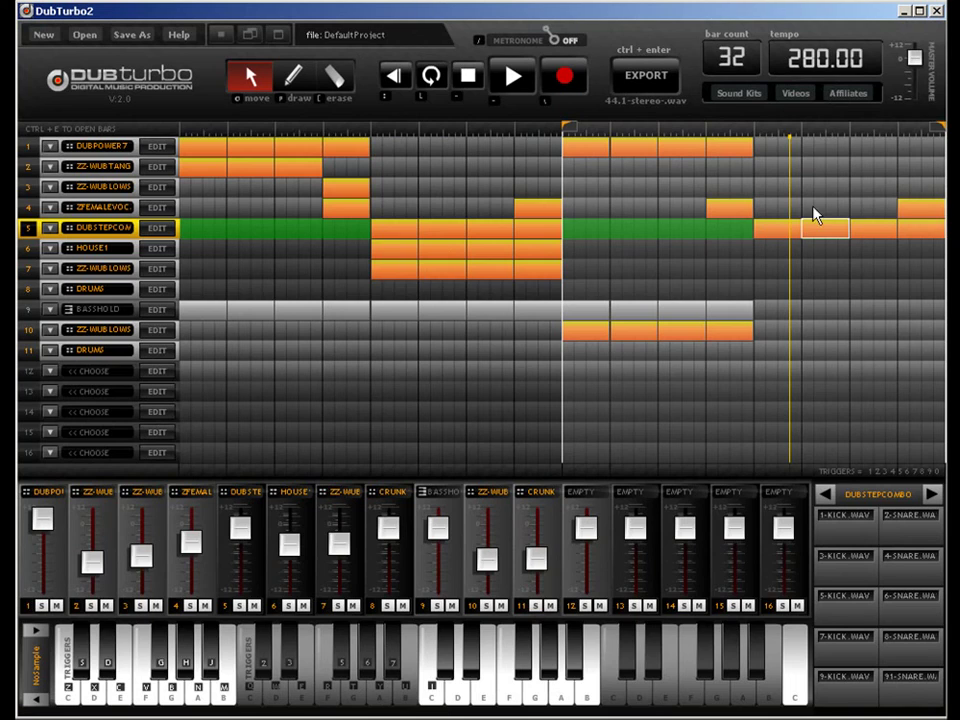
Step: In track 5's bar 29 clip, move the kick hit to 5-KICK.WAV and the snare hit to 6-SNARE.WAV
double_click(838, 228)
drag(372, 190, 370, 231)
drag(659, 212, 662, 252)
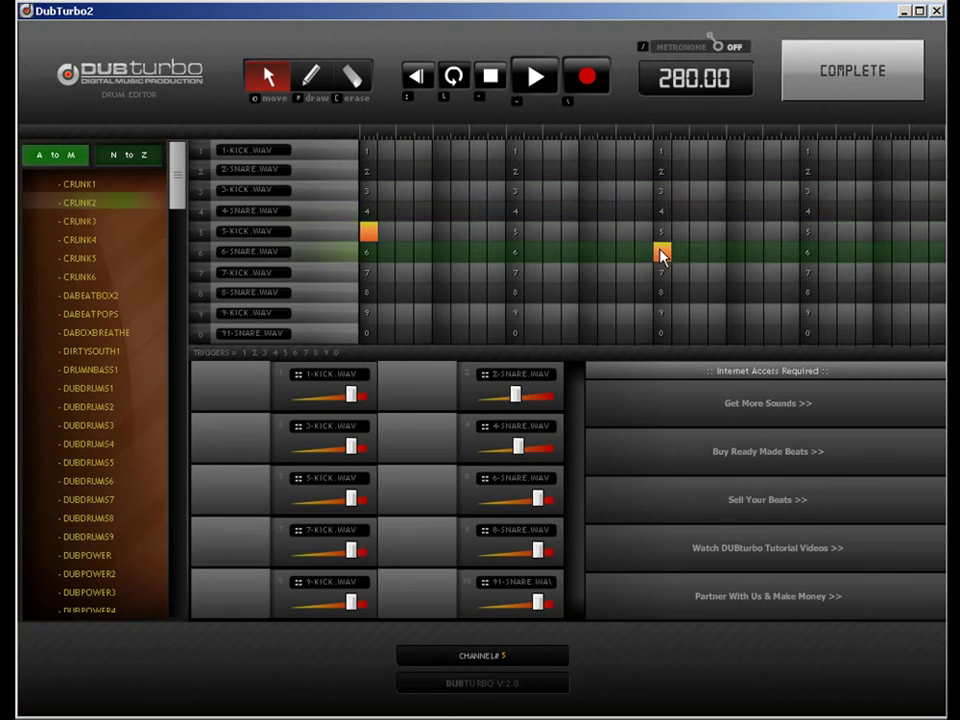
click(822, 67)
Step: In track 5's bar 31 clip, move the first two kicks to 5-KICK.WAV and the snare to 6-SNARE.WAV, and erase the remaining 3-KICK.WAV hit
double_click(920, 232)
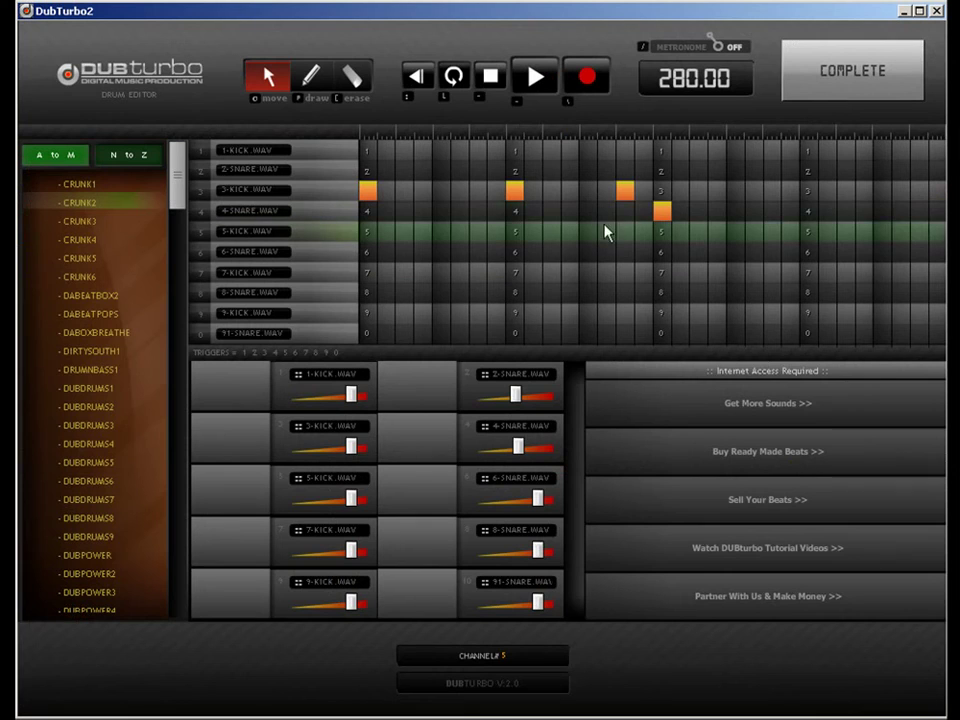
drag(372, 210, 370, 233)
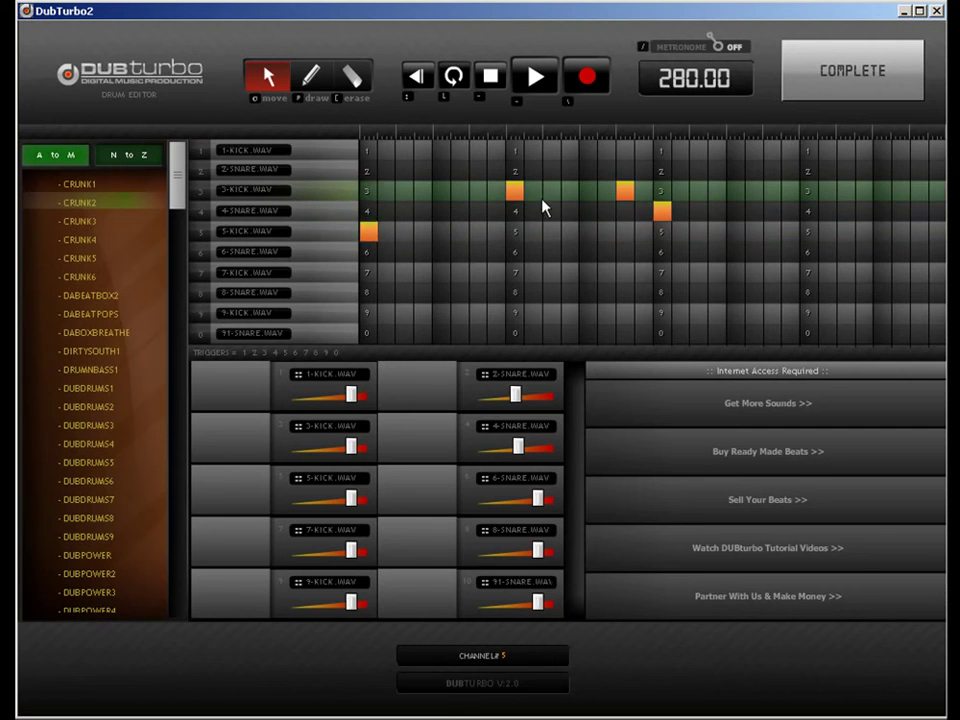
drag(512, 197, 509, 241)
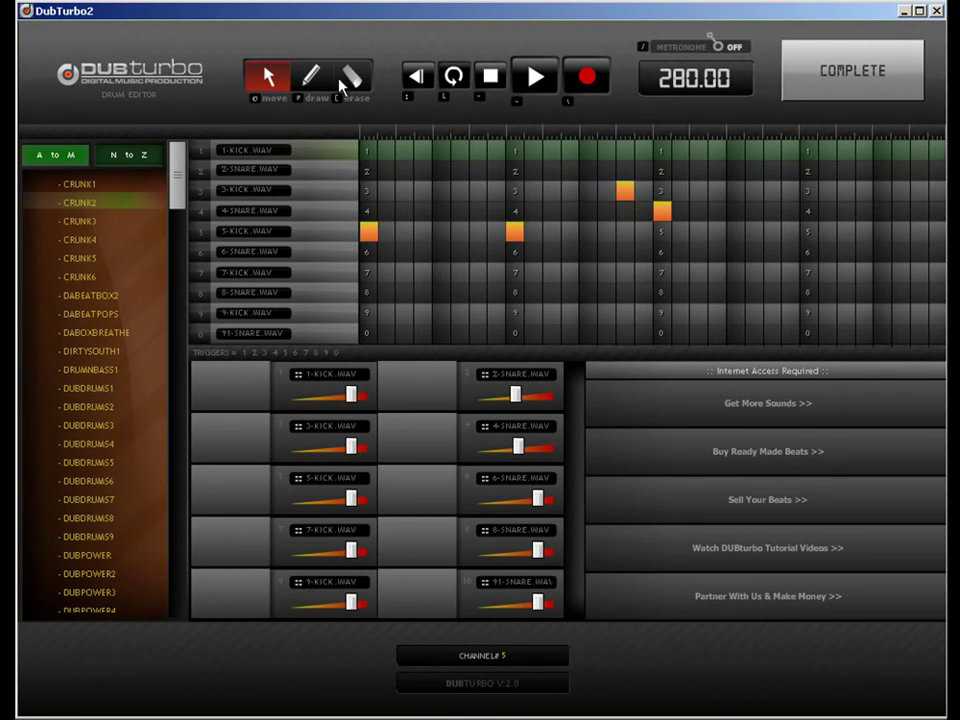
drag(662, 210, 660, 253)
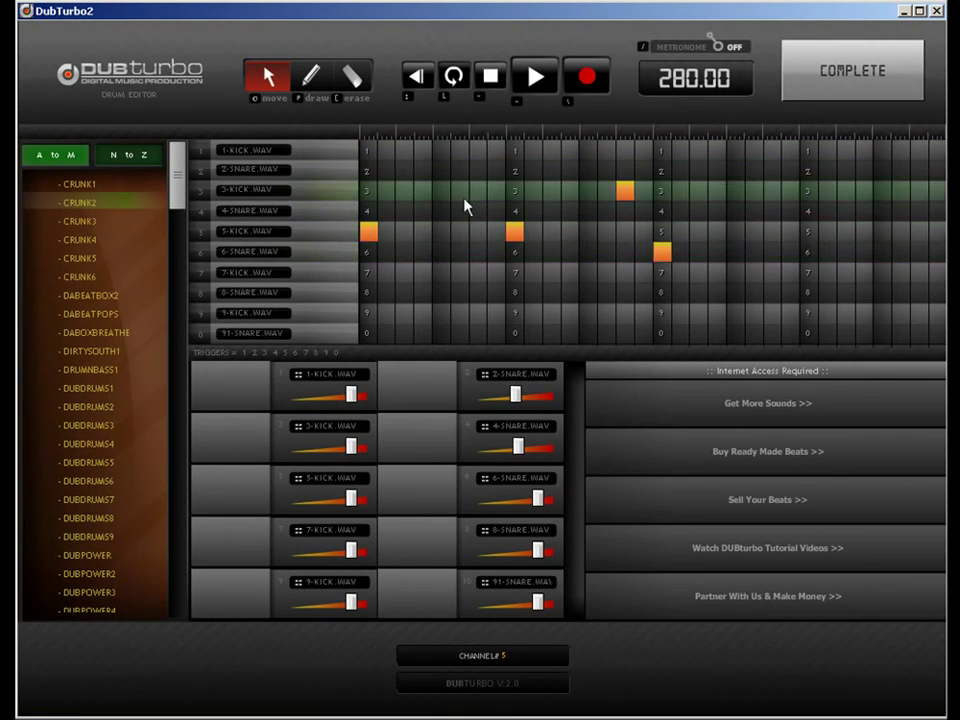
key(e)
click(626, 192)
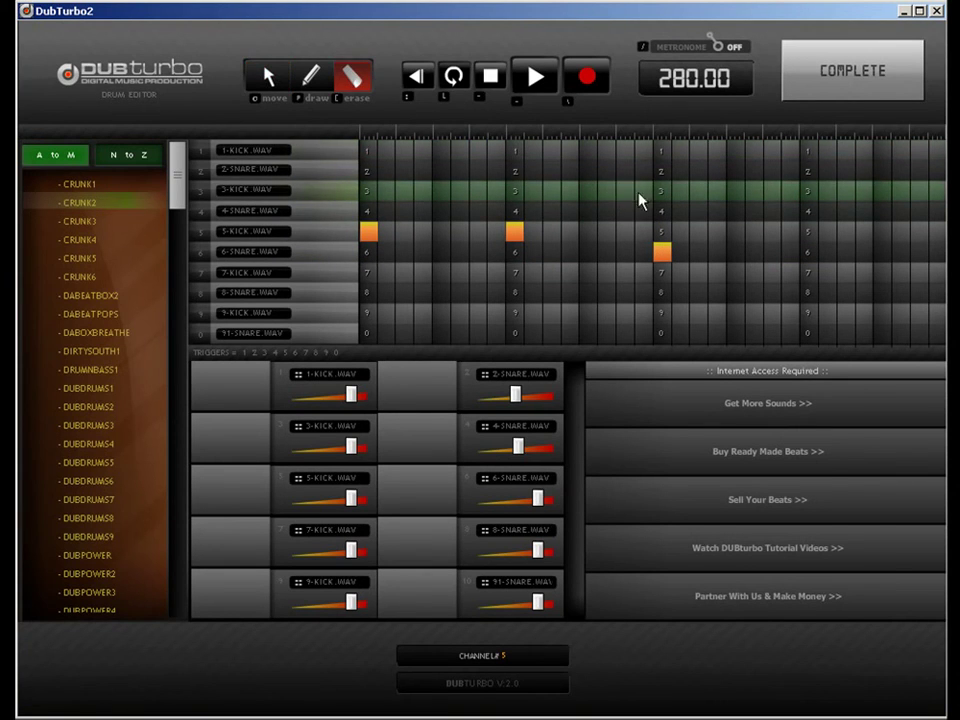
click(880, 94)
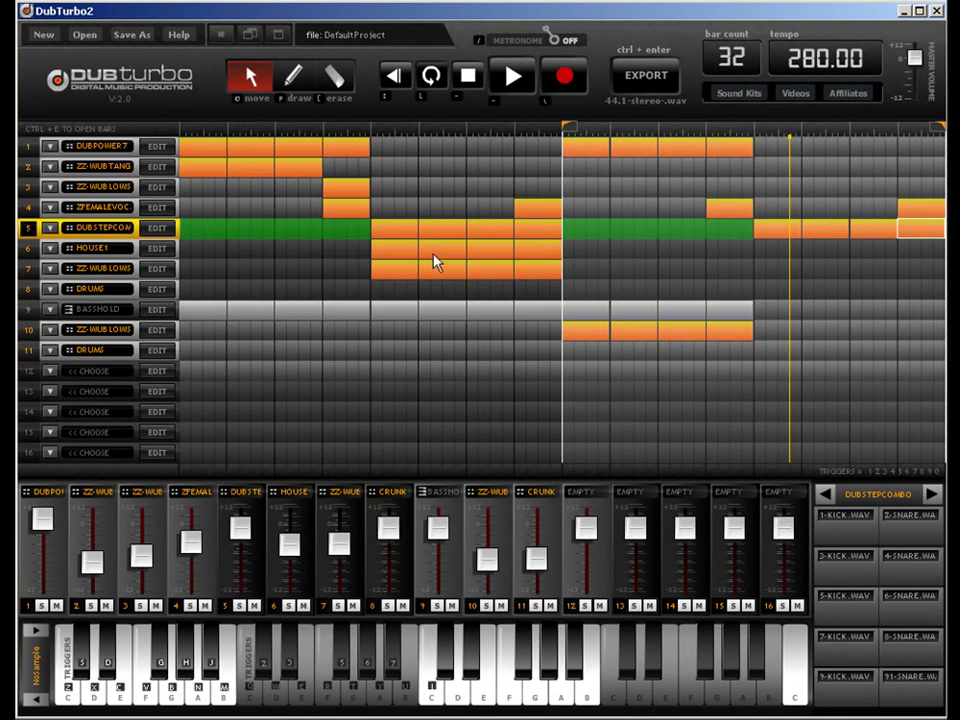
Step: Copy track 6's four HOUSE1 clips from bars 9 to 16 to bars 25 to 32, and play the section
click(477, 255)
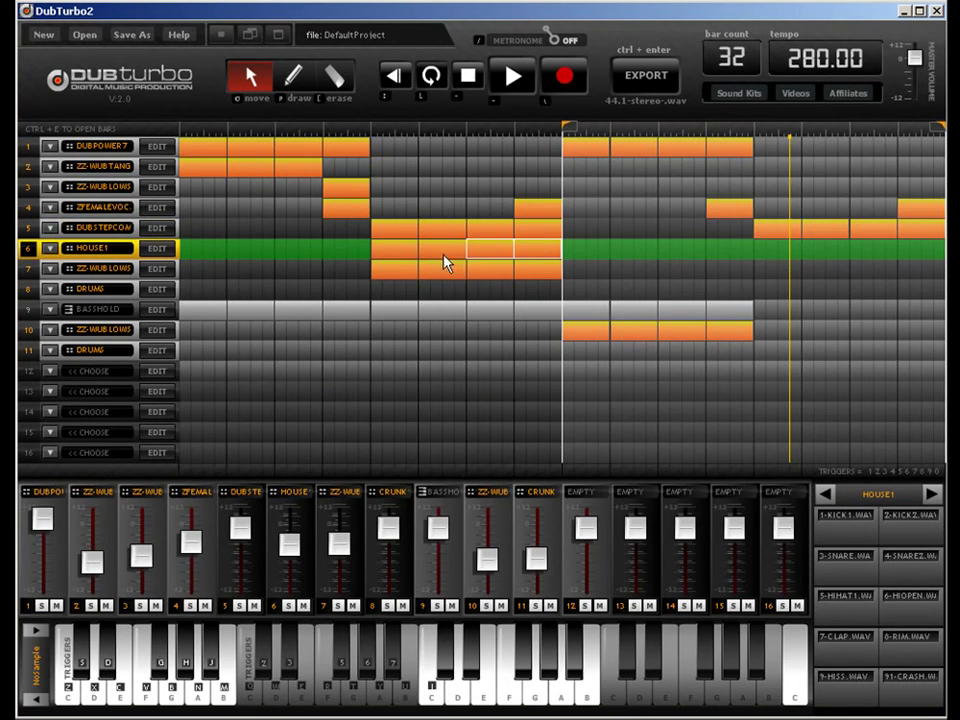
drag(401, 261, 800, 252)
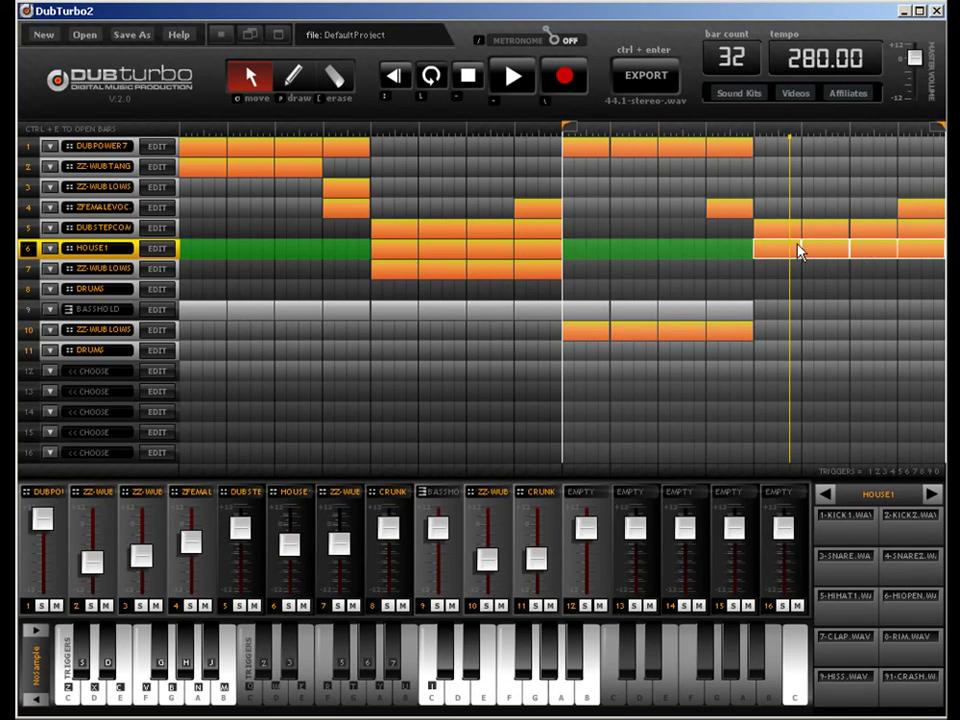
key(space)
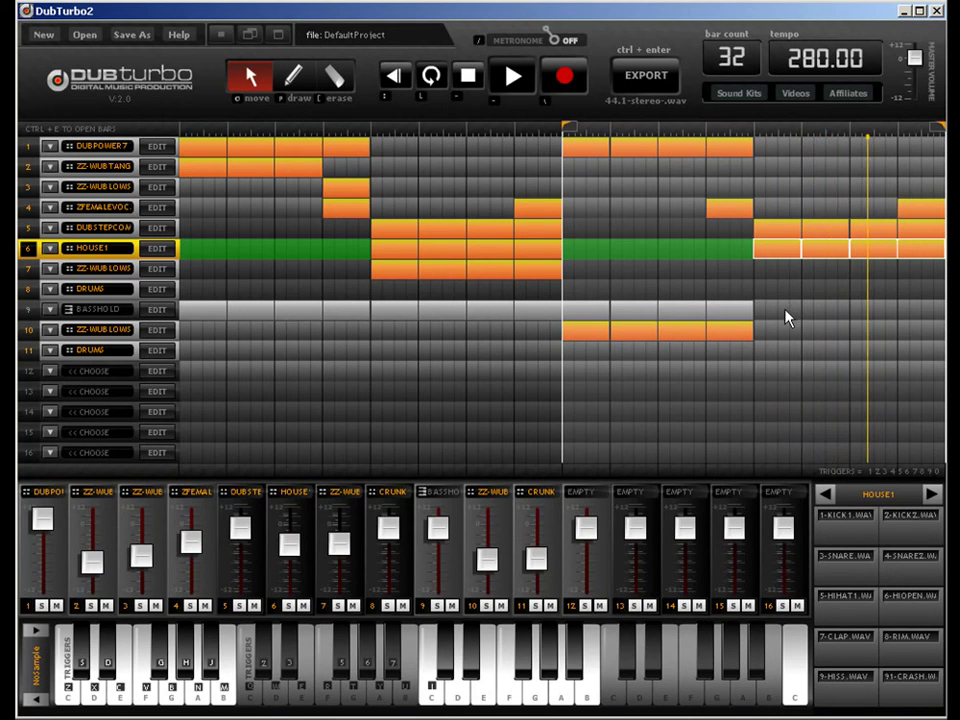
Step: Copy track 10's four wub clips from bars 17 to 24 onto track 11 at bars 25 to 32
click(595, 340)
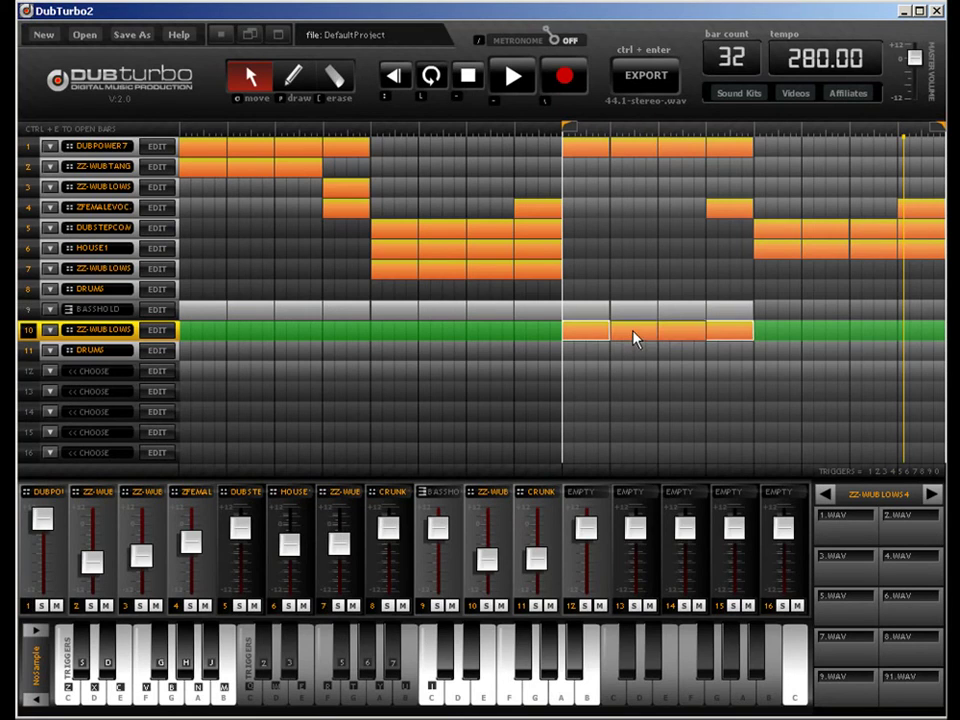
drag(635, 333, 832, 327)
click(775, 368)
drag(776, 341, 774, 363)
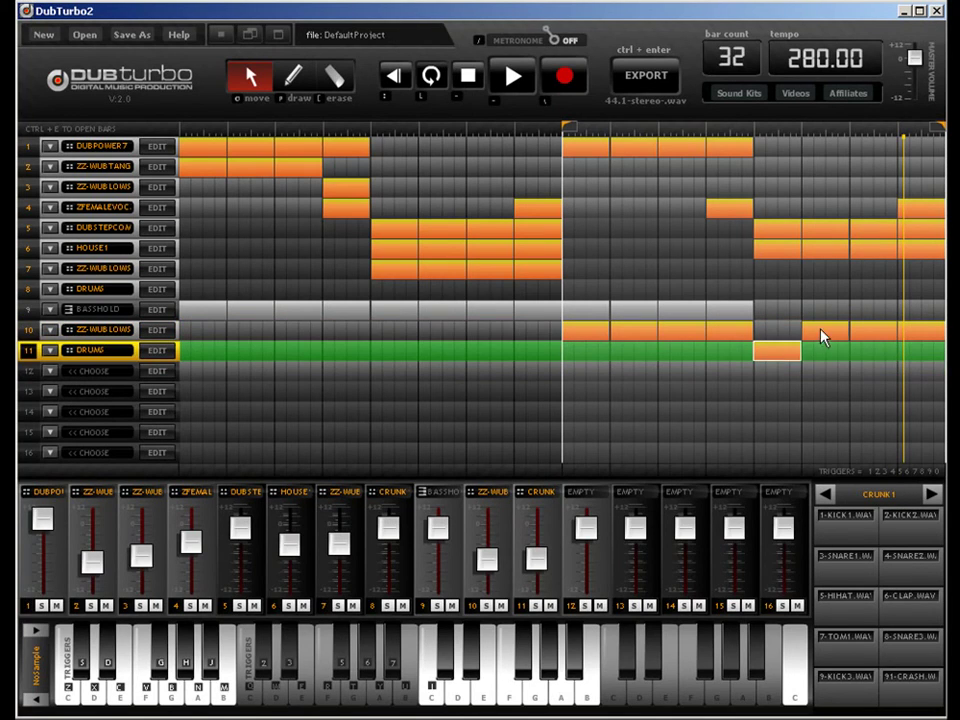
drag(822, 334, 822, 354)
drag(874, 334, 926, 354)
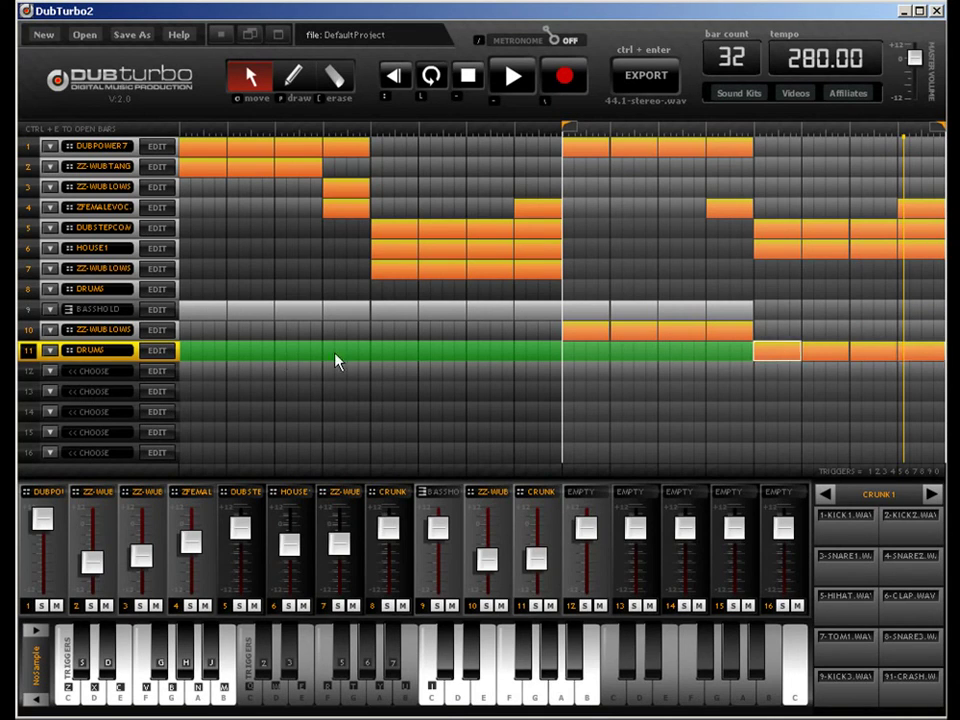
Step: Assign the ZZ-WUBHEAVY8 sound kit to track 11
click(157, 351)
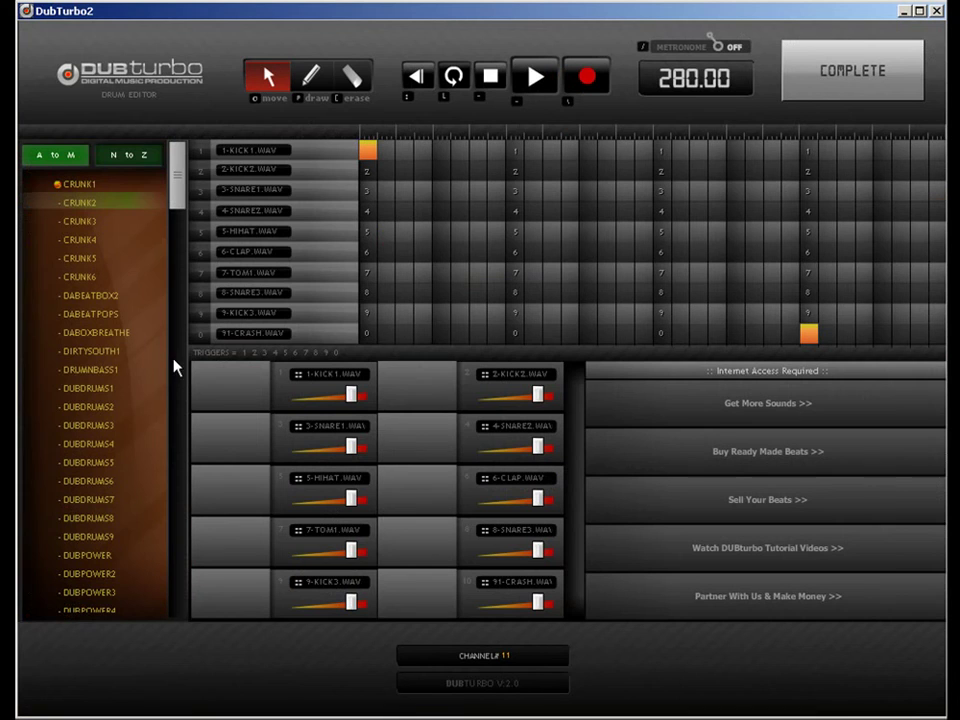
click(128, 158)
drag(174, 197, 178, 501)
click(115, 490)
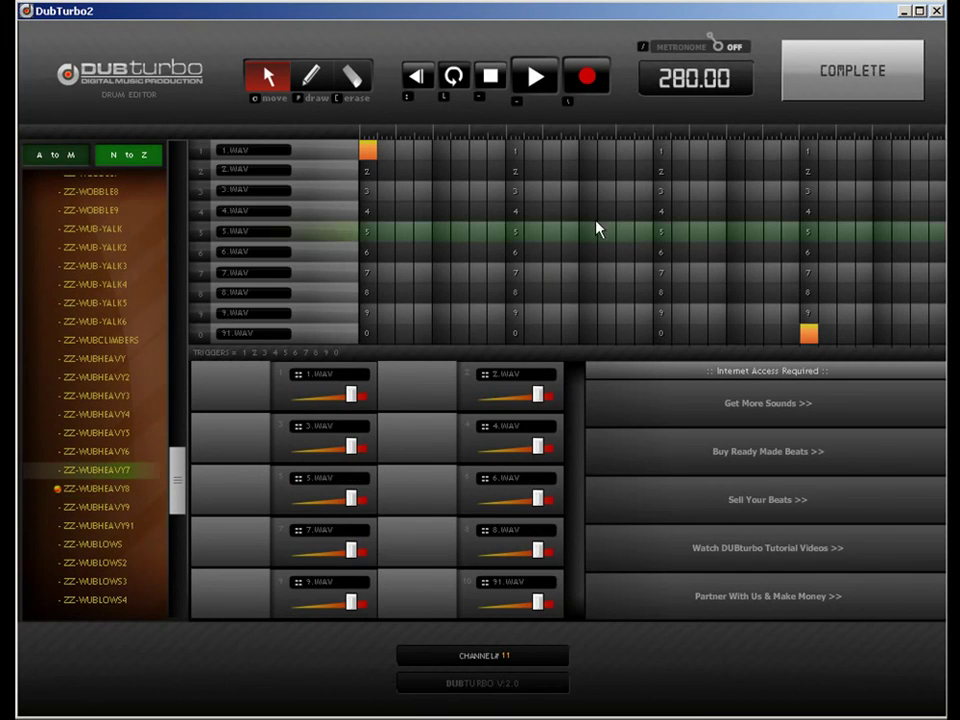
click(825, 75)
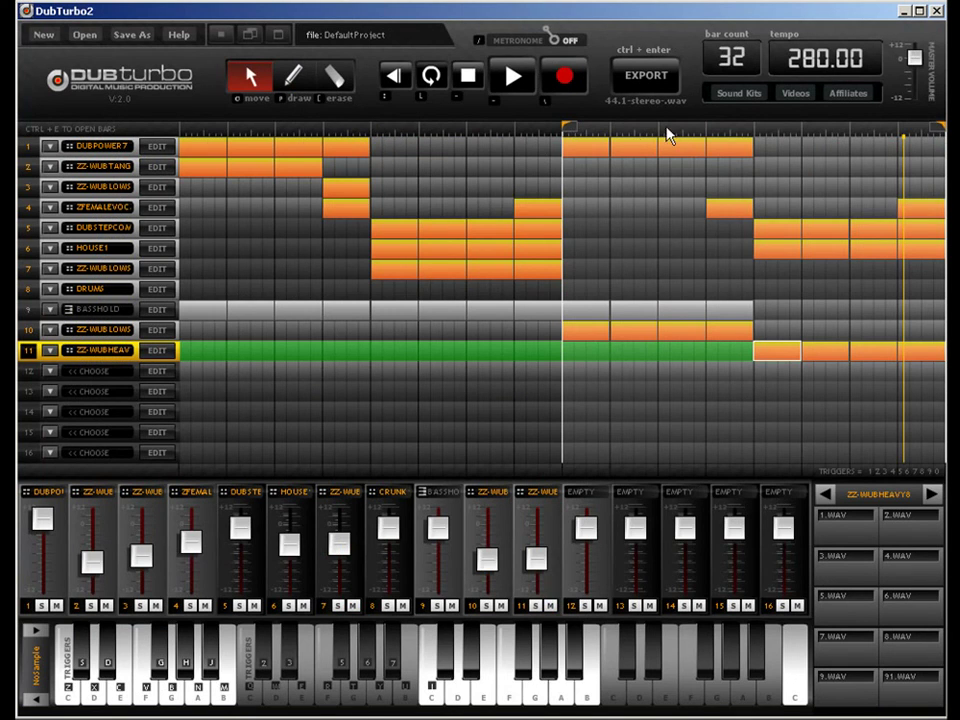
Step: Set the loop to start at bar 25, and assign the ZZ-WUBWIGGLES7 sound kit to track 11
drag(570, 128, 742, 132)
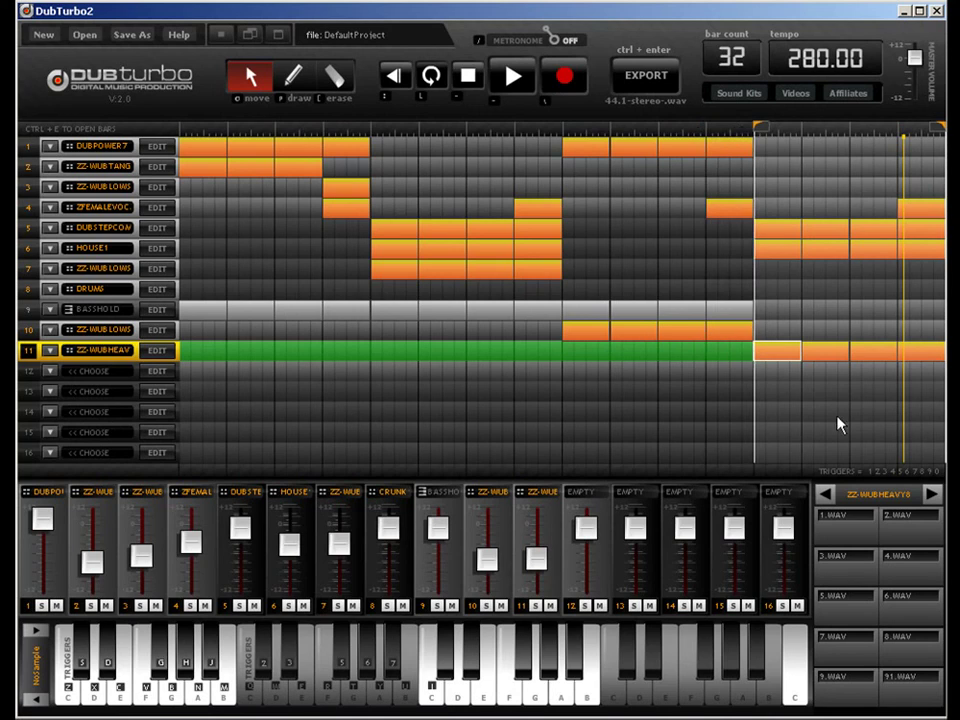
click(781, 358)
key(ctrl+e)
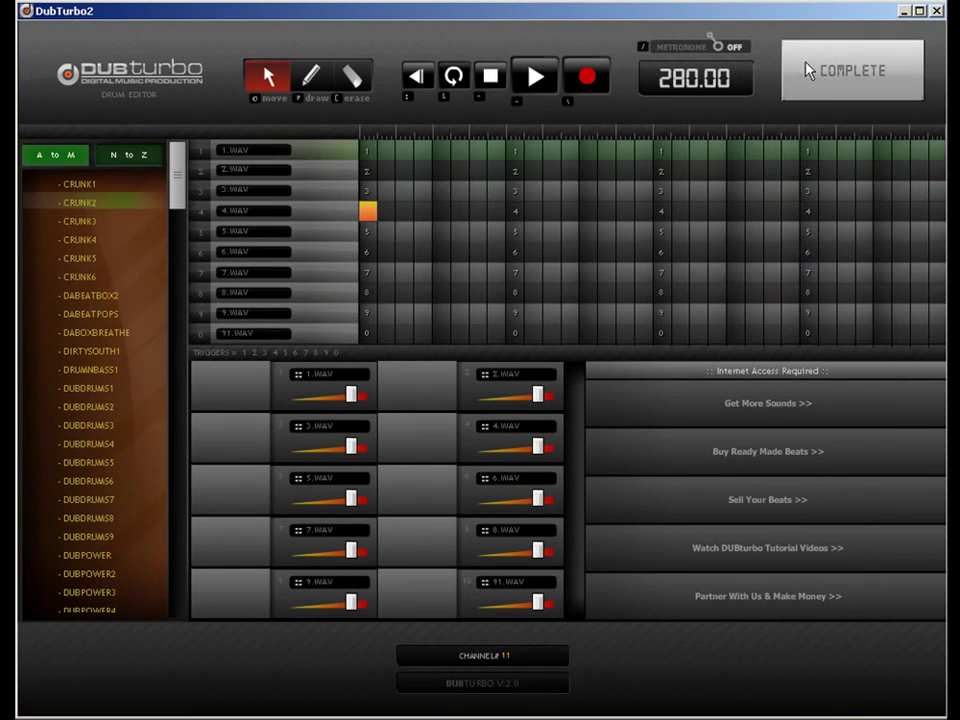
click(140, 158)
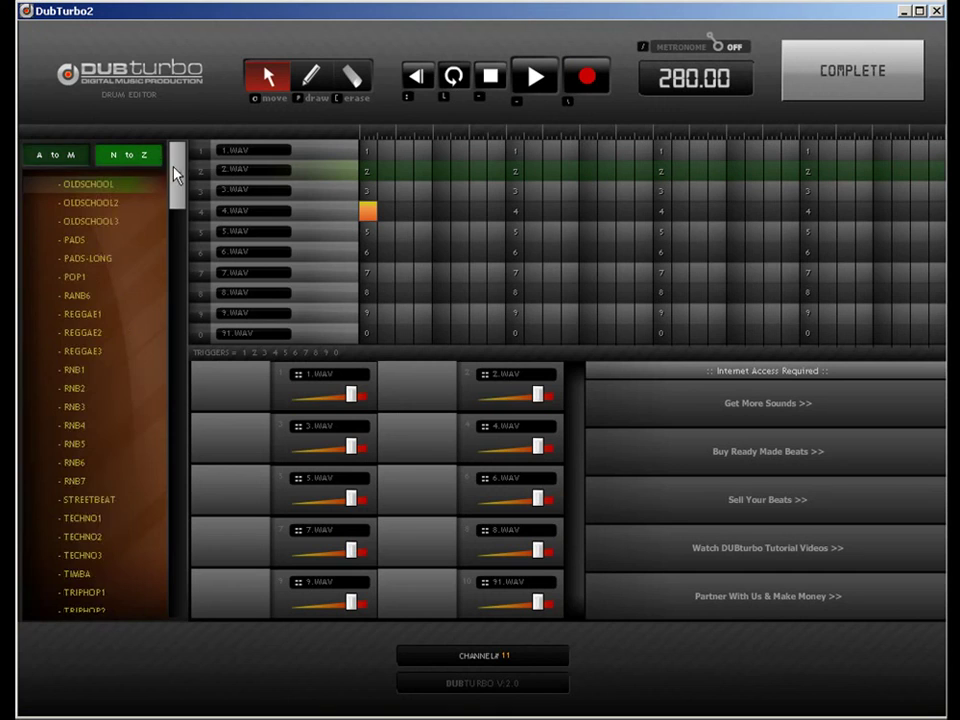
drag(174, 176, 174, 578)
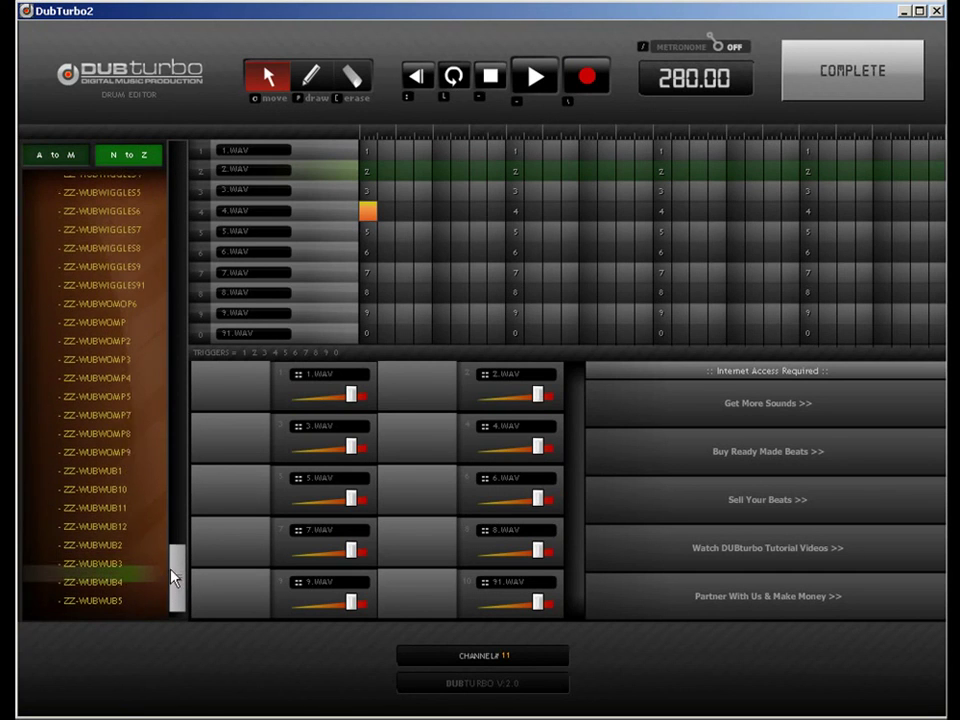
click(120, 231)
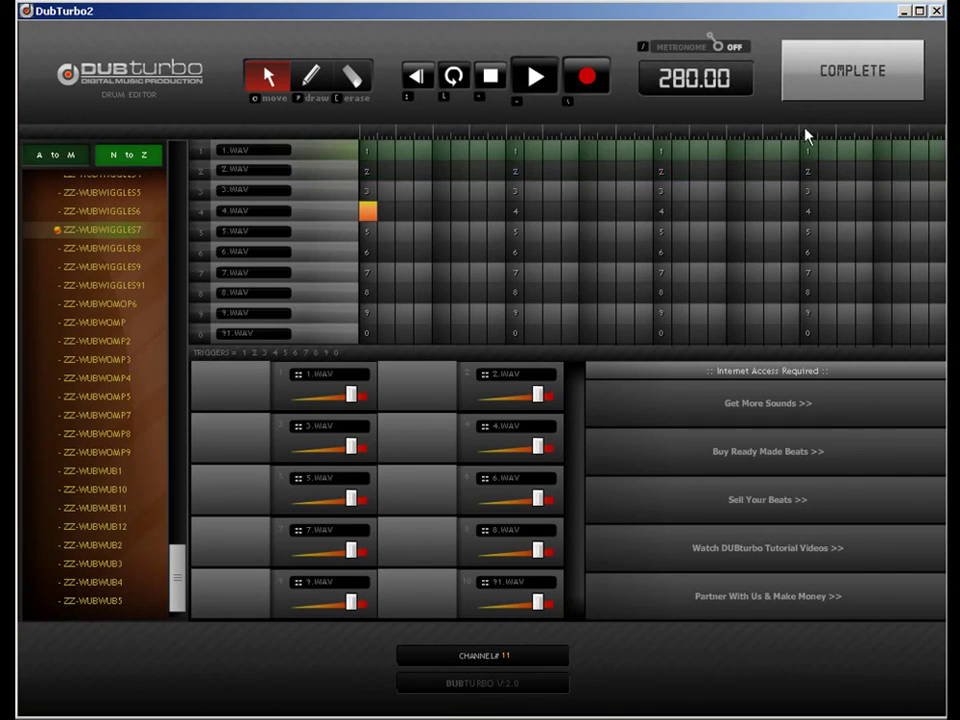
click(826, 82)
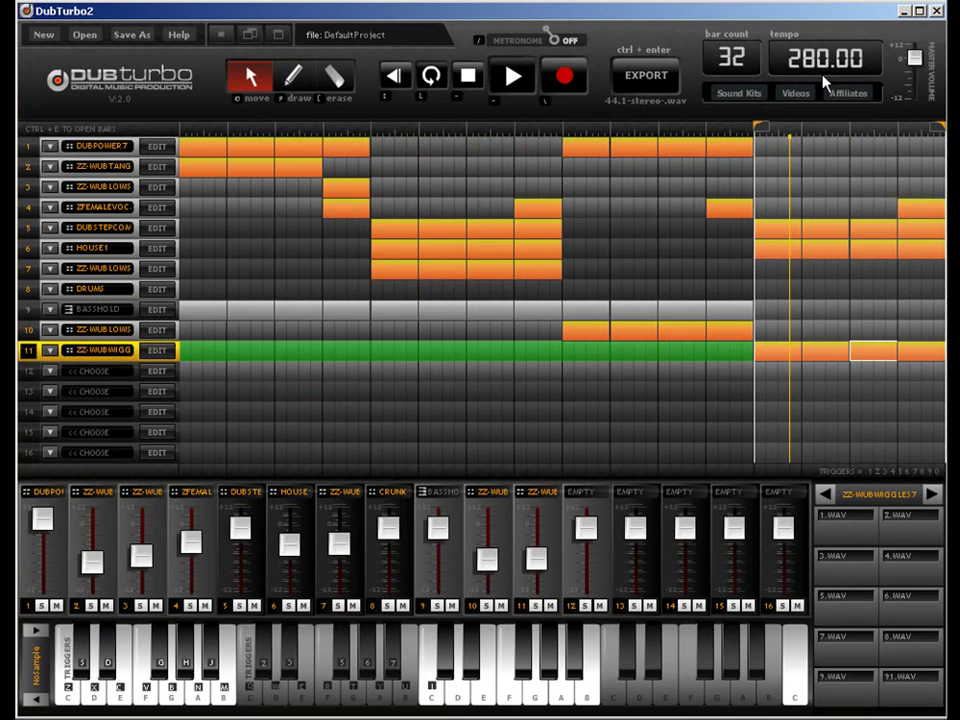
Step: In track 11's bar 29 clip, move the opening hit from 4.WAV to 3.WAV
double_click(876, 358)
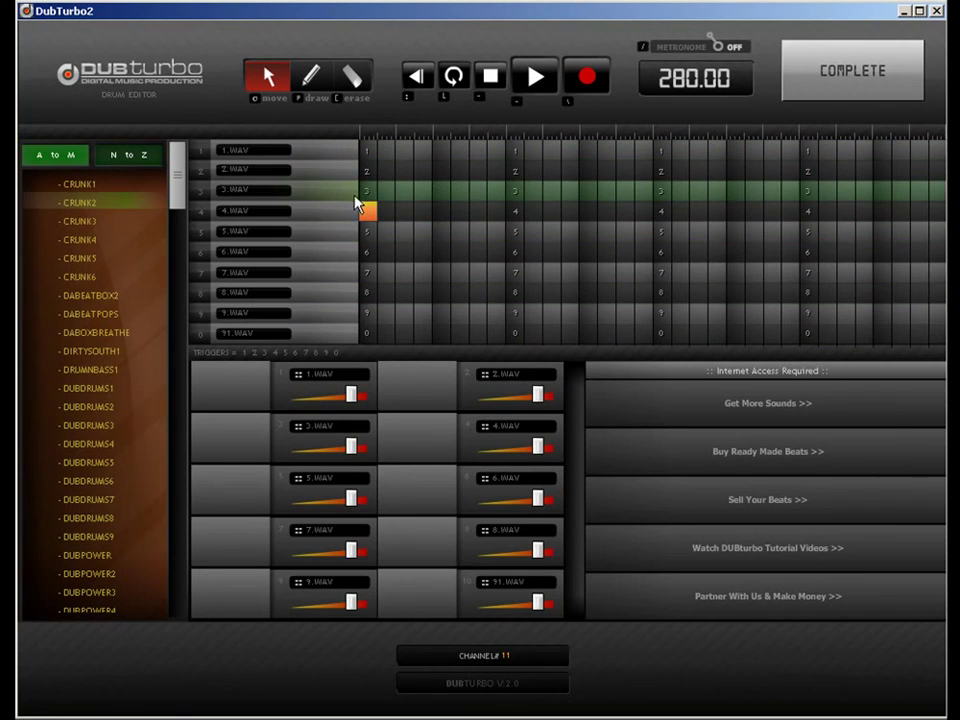
drag(368, 209, 370, 198)
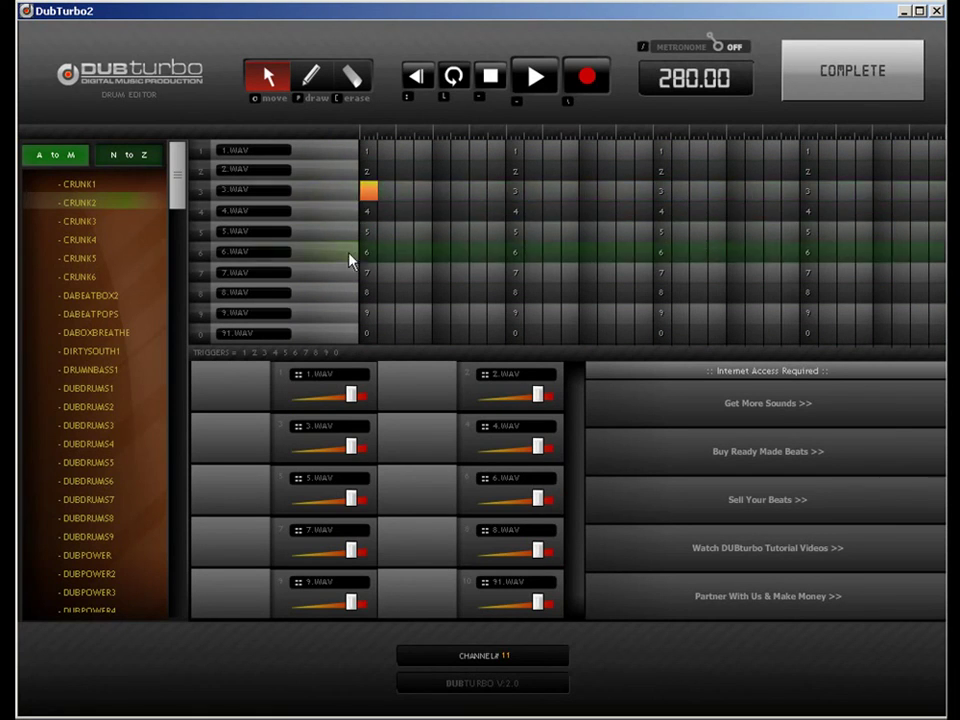
click(306, 84)
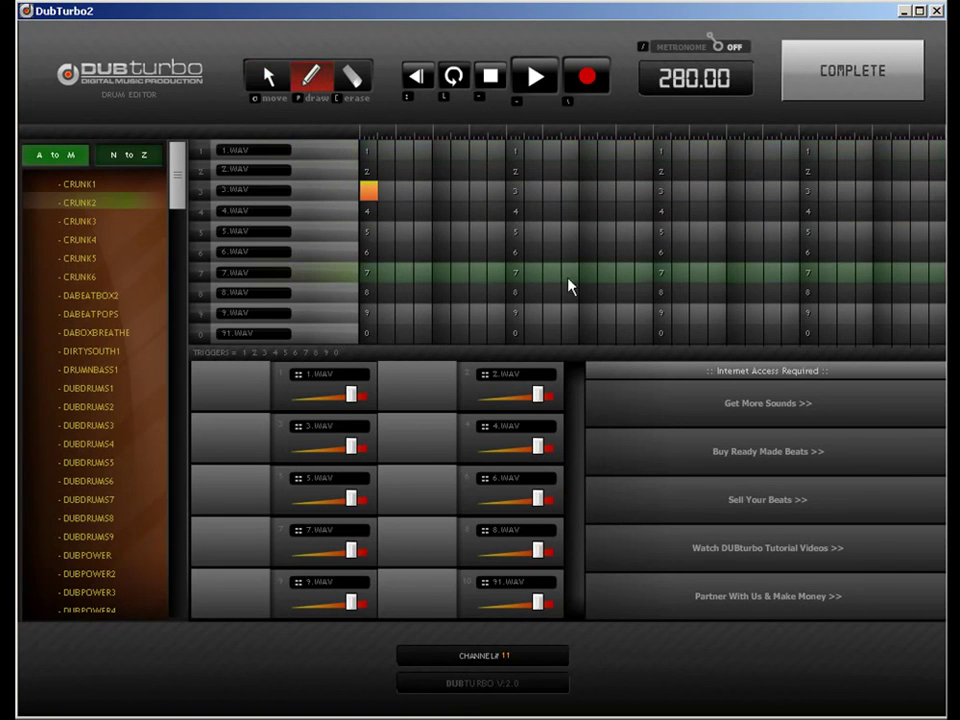
click(876, 71)
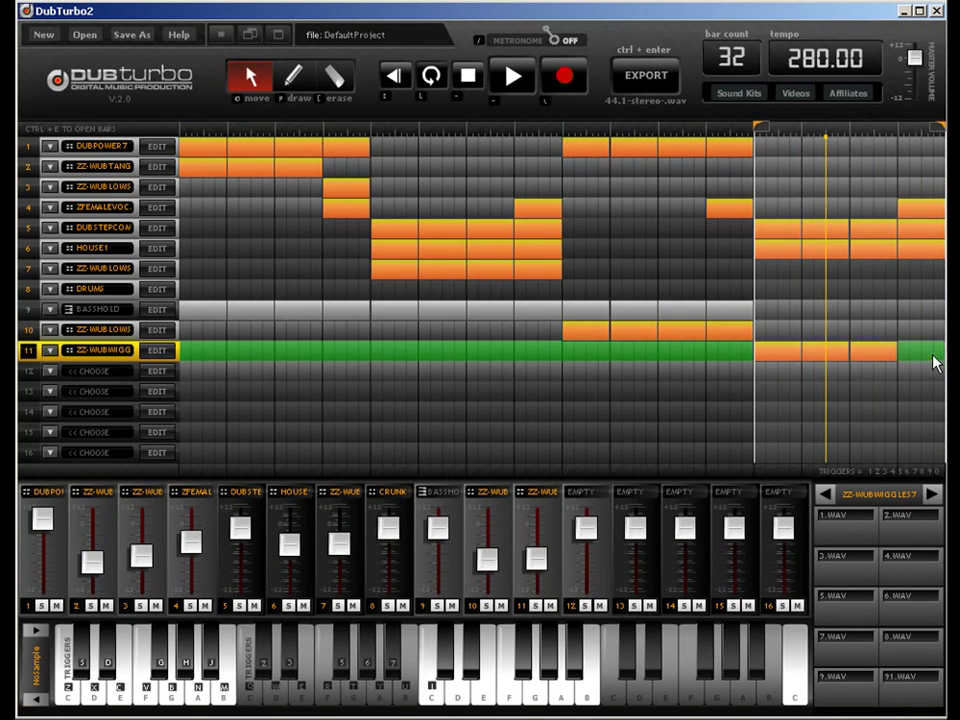
Step: Inspect the hit patterns of the bar 31 clips on tracks 5 and 6
click(925, 238)
double_click(925, 238)
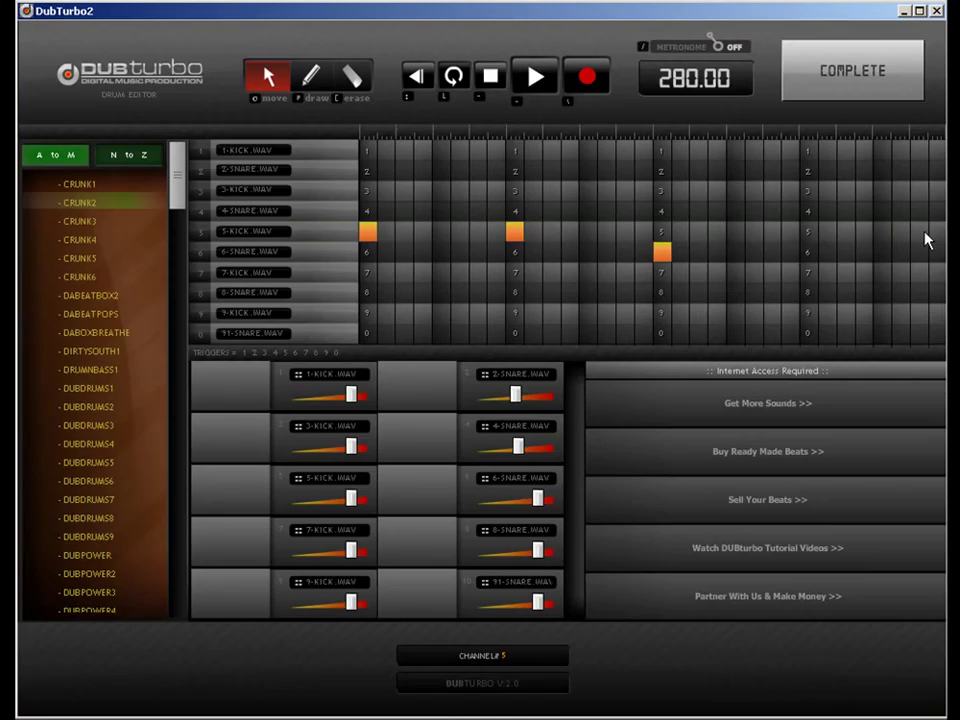
click(366, 82)
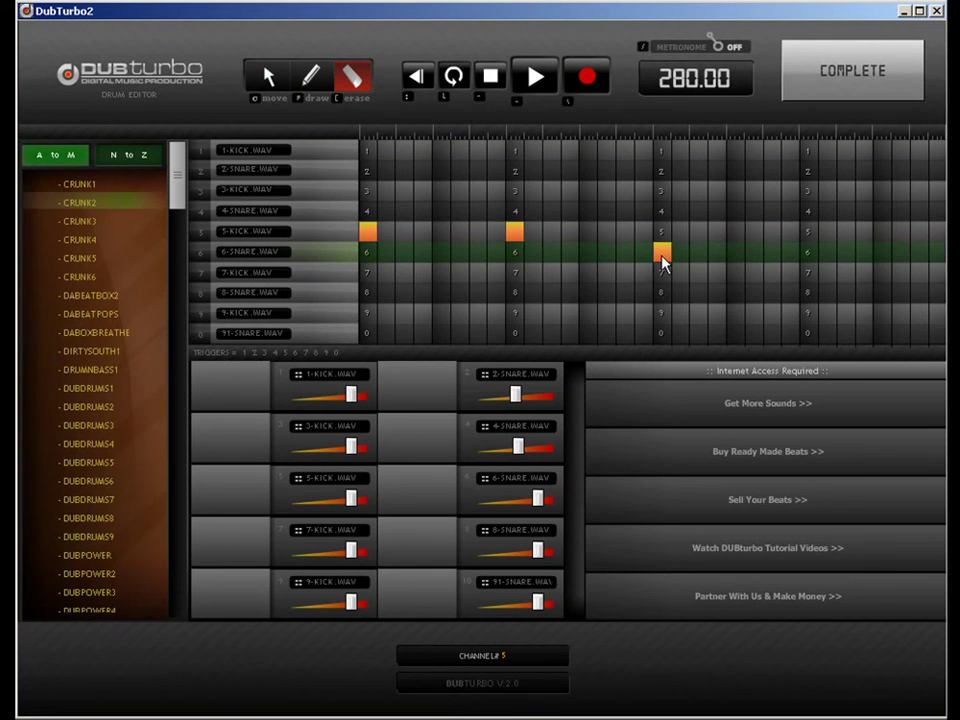
click(828, 92)
double_click(905, 257)
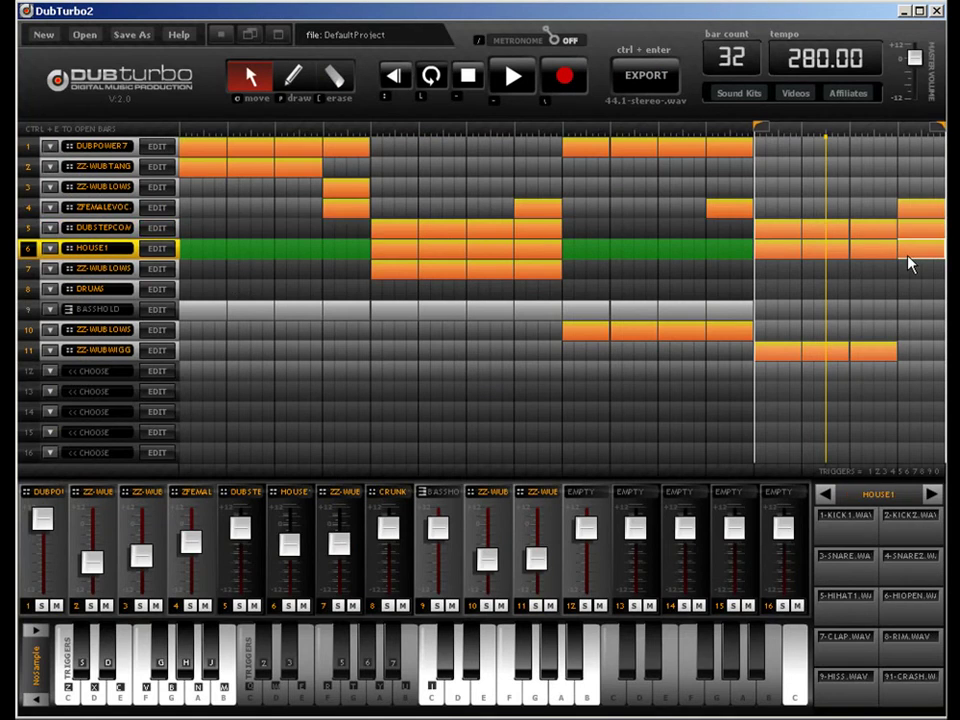
click(845, 100)
Step: Draw a one-bar clip at bar 31 of track 11 and add a 5.WAV hit in its first cell
key(d)
click(904, 353)
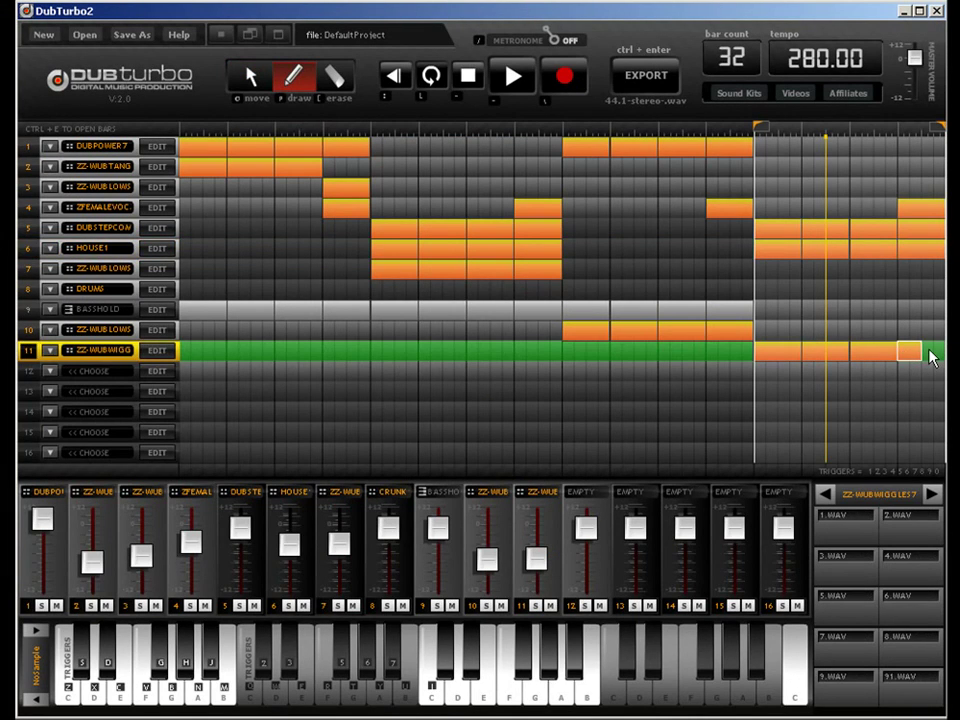
double_click(928, 352)
click(312, 80)
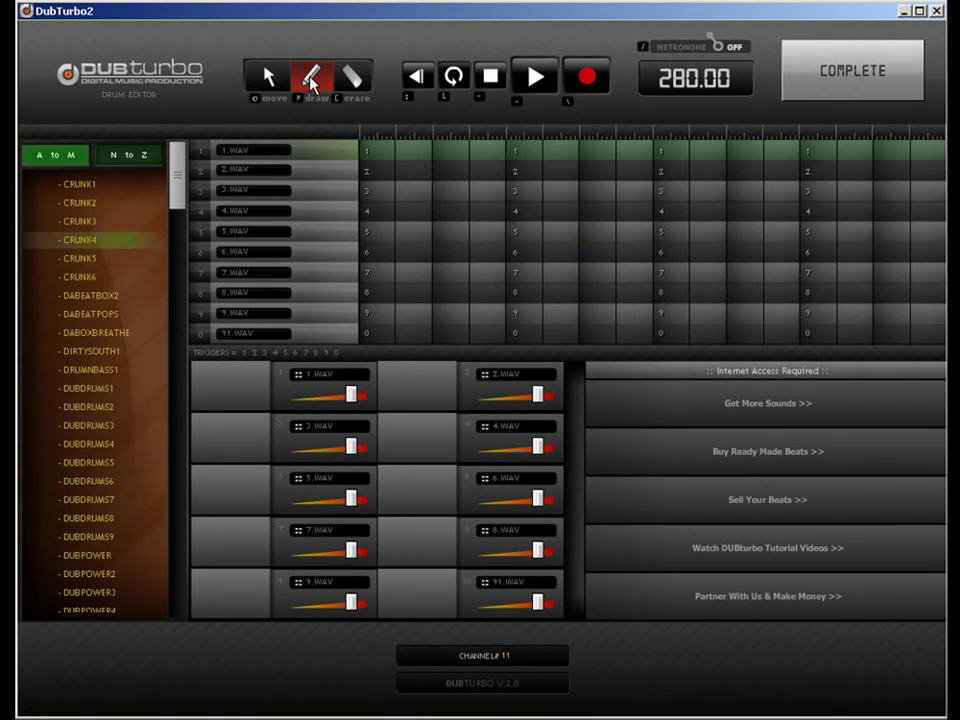
click(372, 232)
click(830, 84)
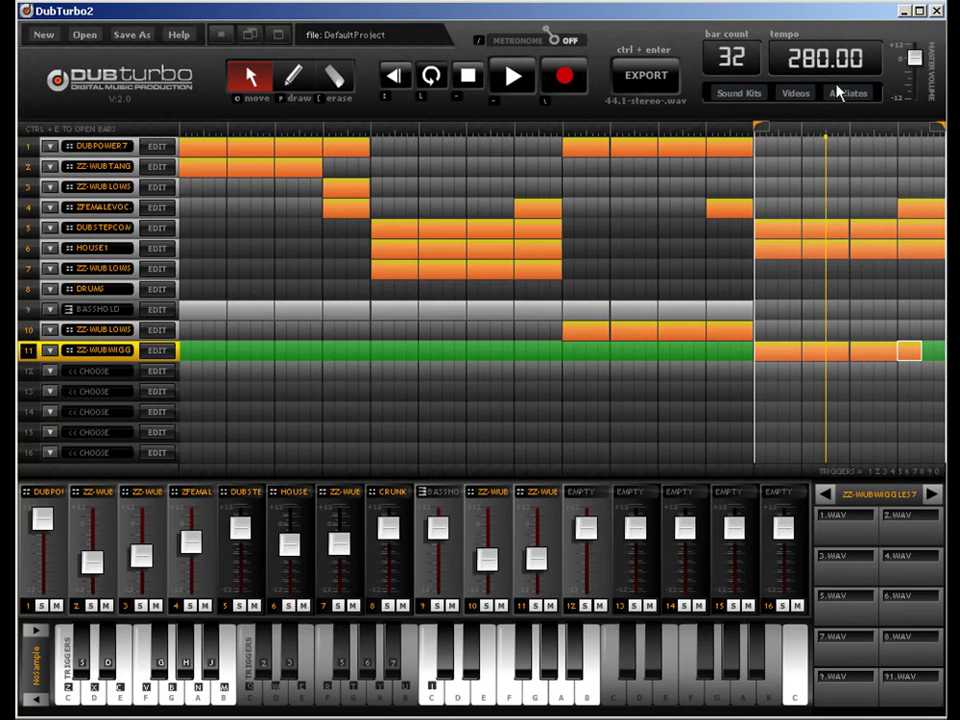
Step: In track 4's bar 31 clip, move the vocal hit to ISAIDNO.WAV in the eleventh cell, and lower ISAIDYOU.WAV's volume
click(907, 212)
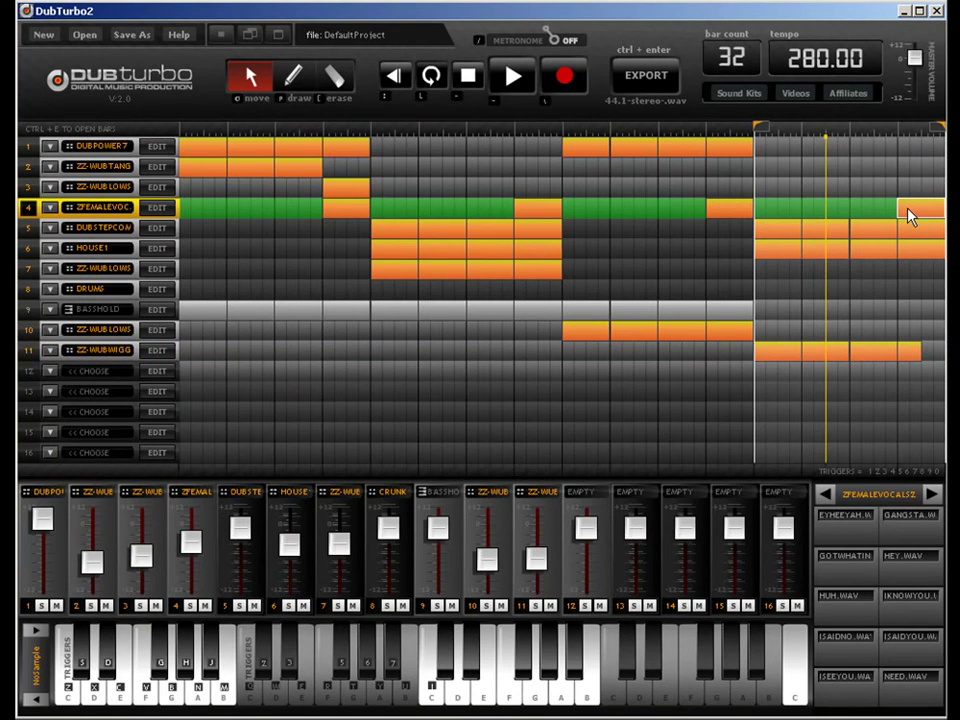
double_click(910, 215)
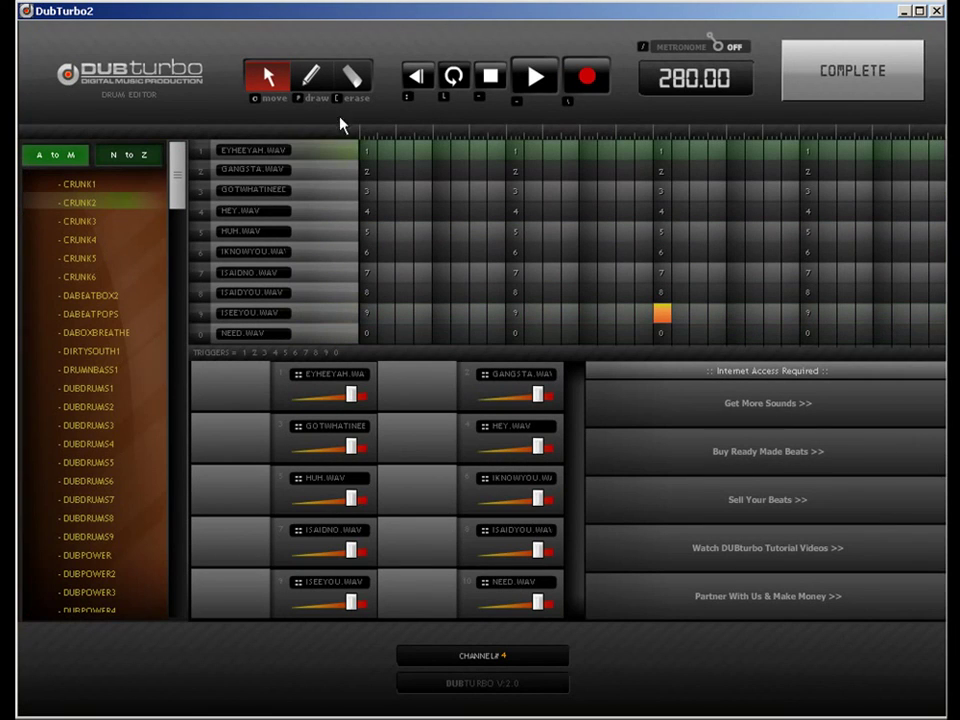
click(310, 76)
click(270, 77)
drag(662, 315, 590, 304)
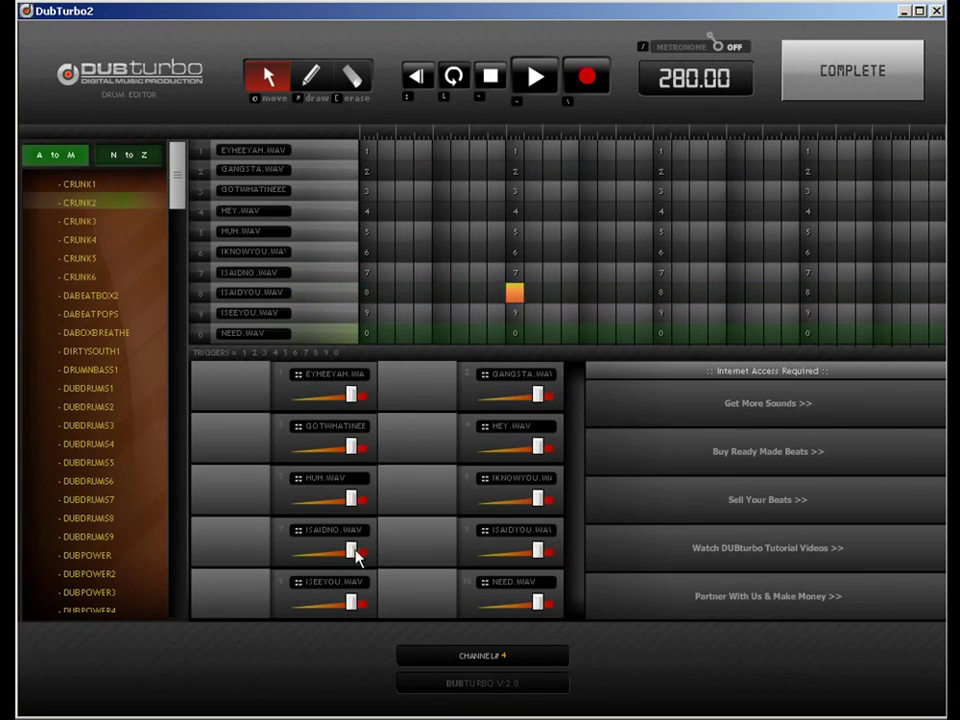
drag(537, 551, 522, 552)
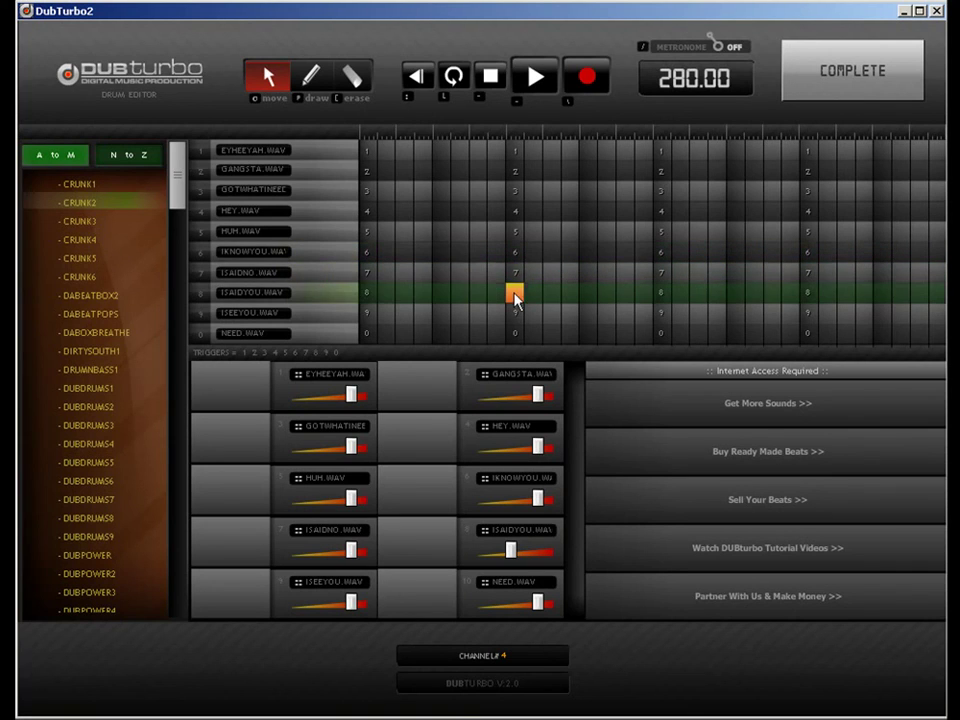
drag(515, 296, 520, 278)
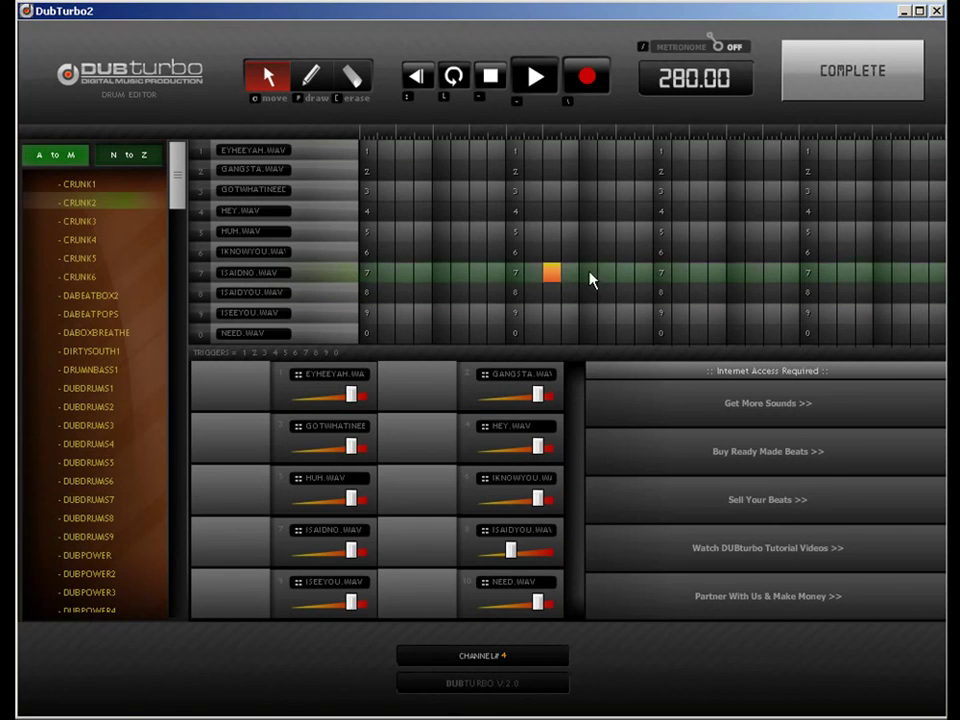
click(842, 75)
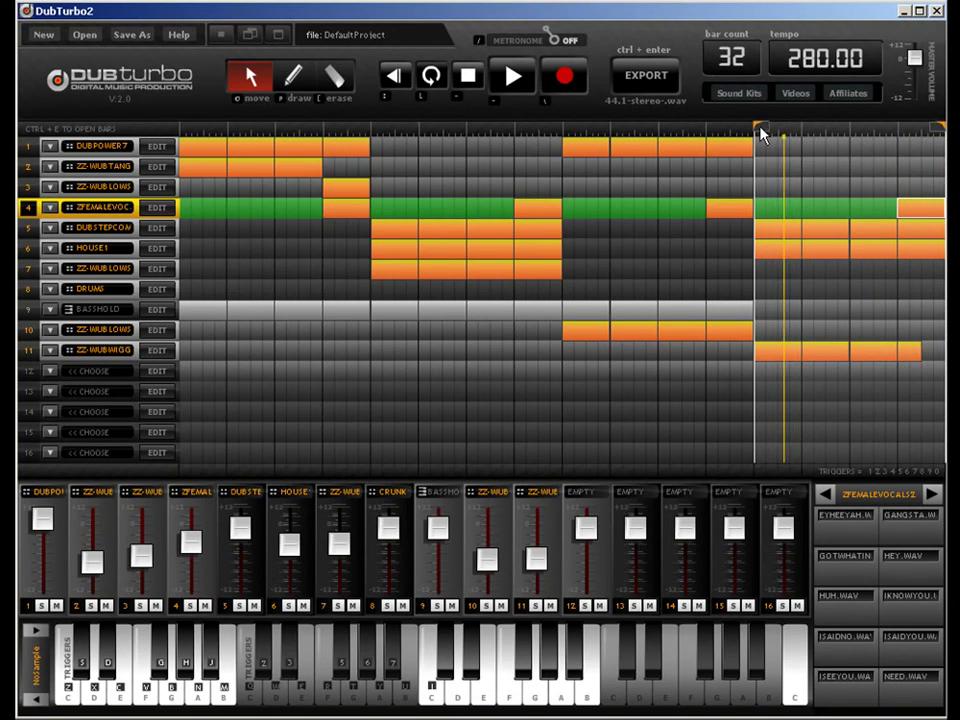
Step: Reset the loop start to bar 1, and make track 12 a keys track with a two-bar clip at bar 1
drag(762, 135, 167, 144)
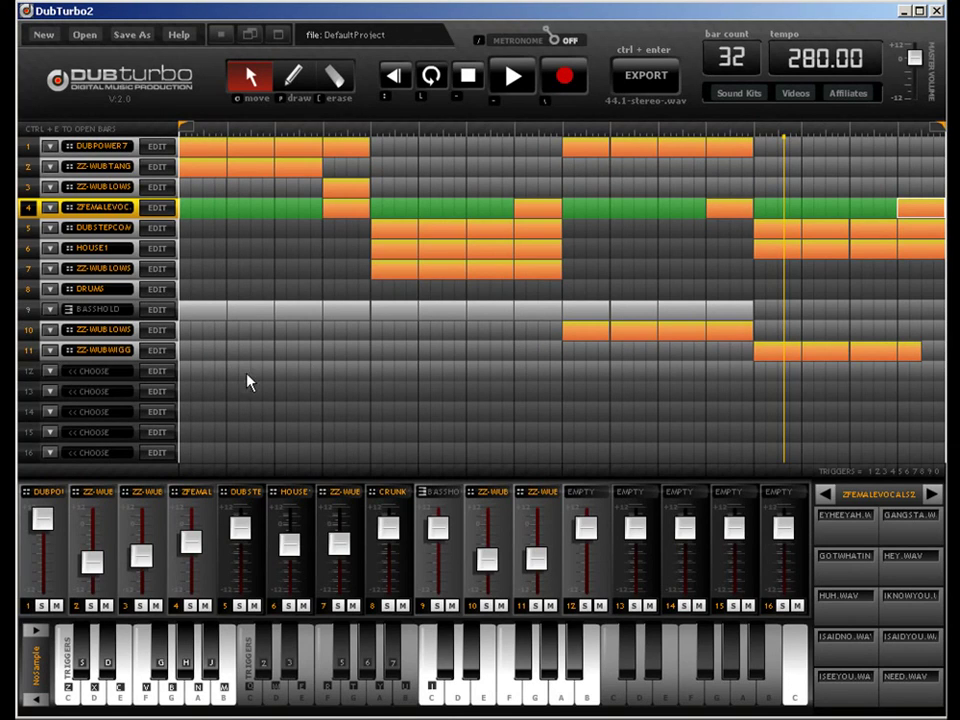
click(297, 72)
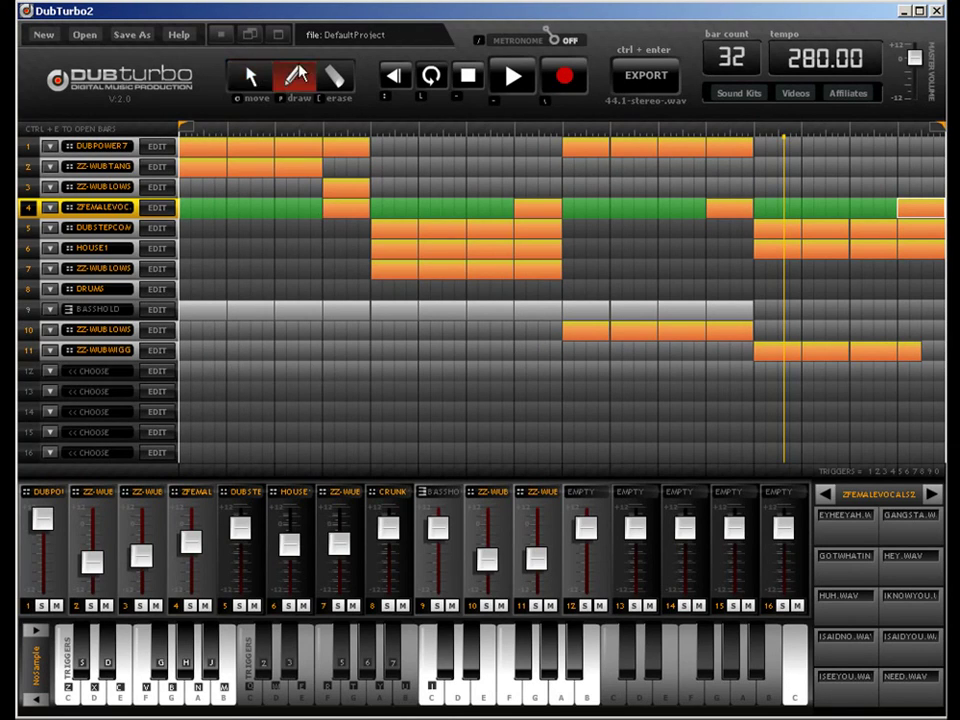
click(55, 372)
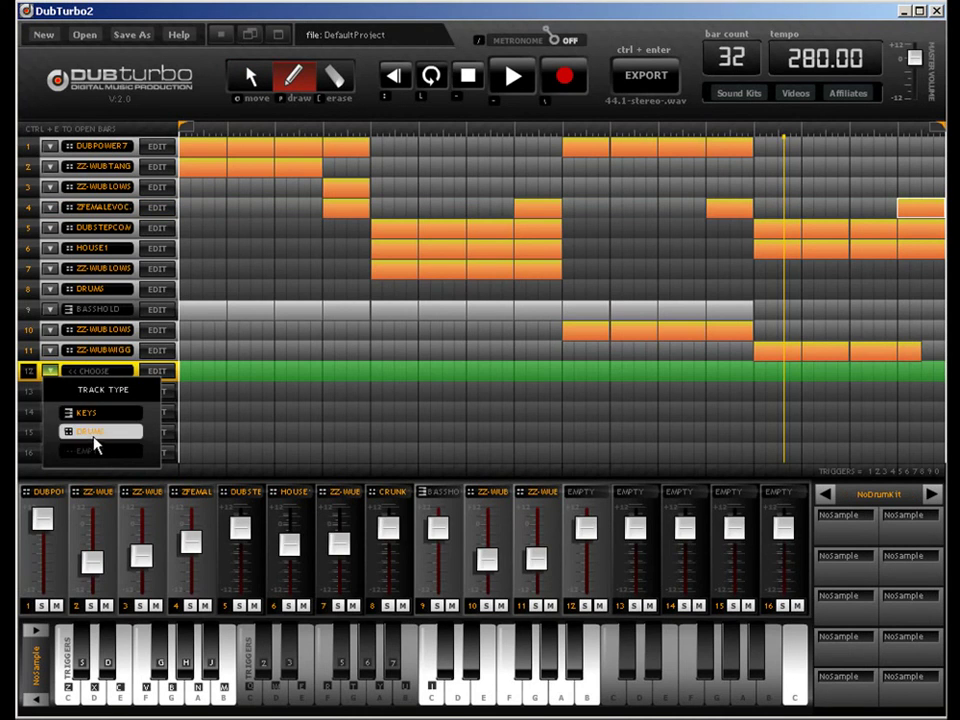
click(96, 416)
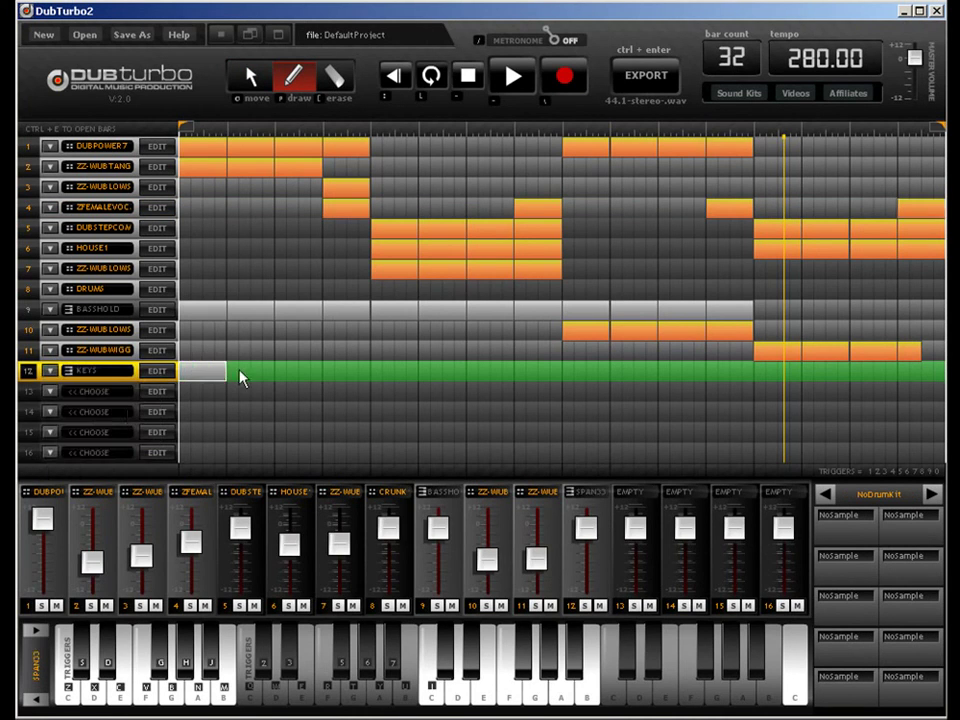
Step: Assign the 9-TOM3 sound from the ZDRUM-TOMKIT set to track 12
key(ctrl+e)
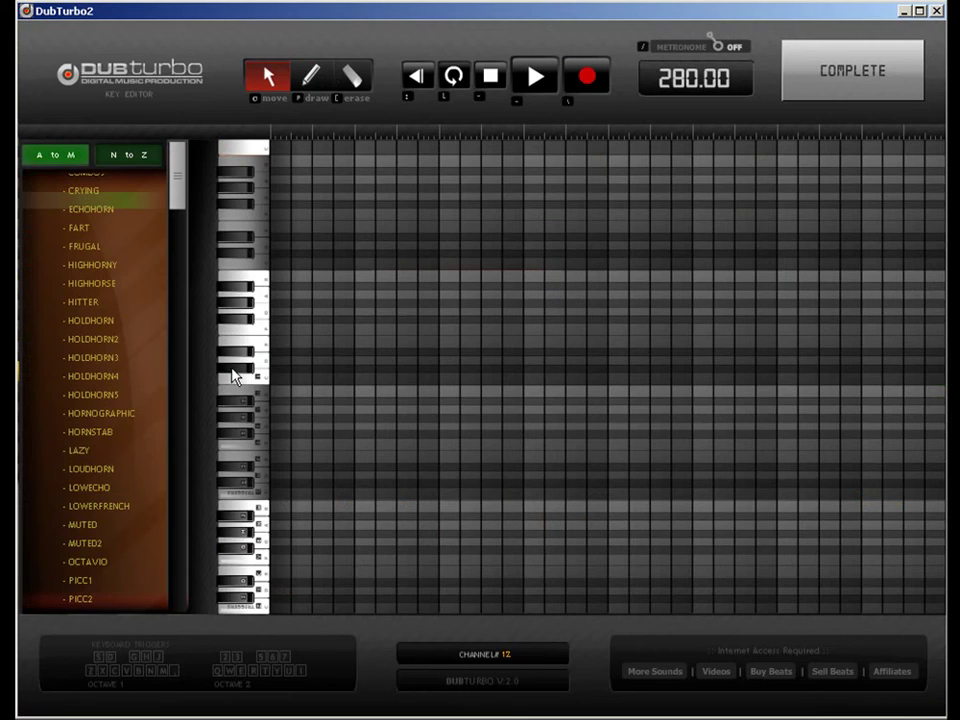
click(124, 154)
drag(171, 176, 180, 573)
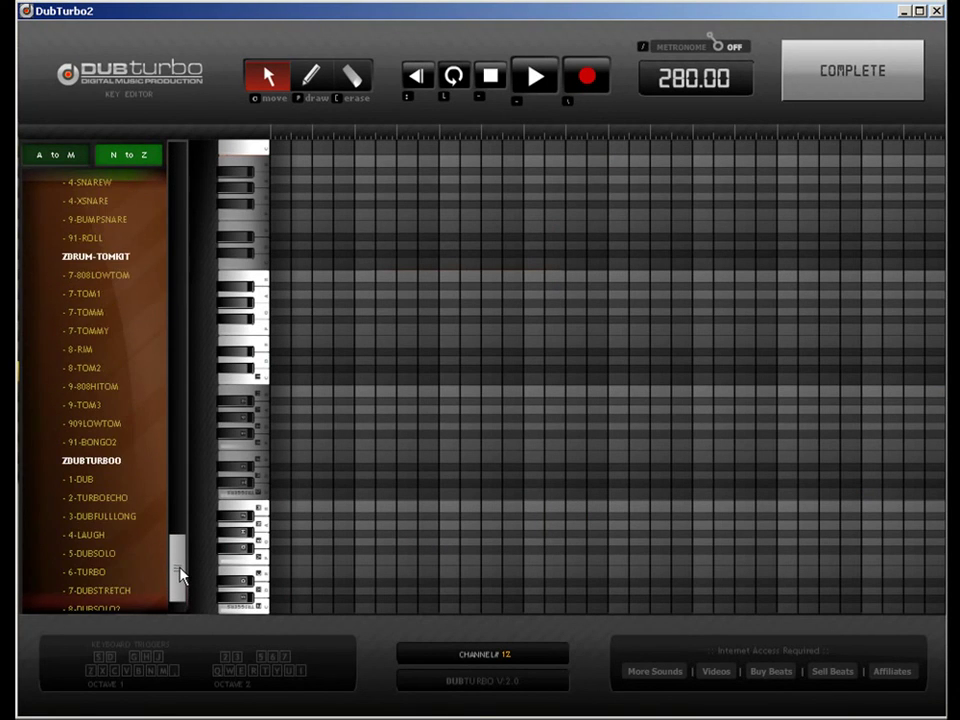
click(94, 405)
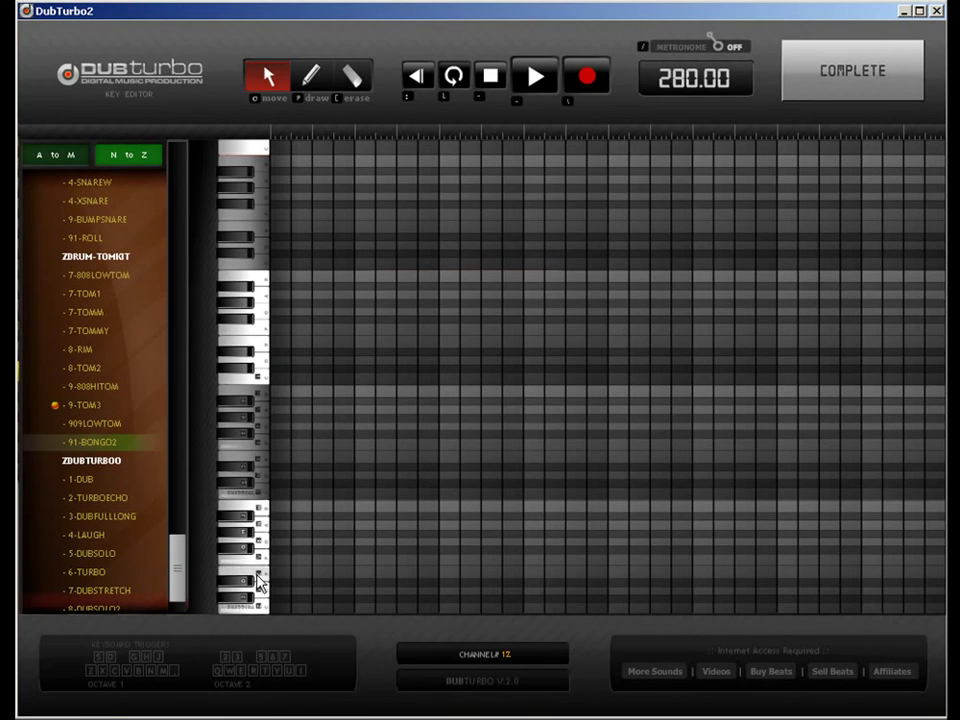
Step: In track 12's clip, draw a tom fill of four evenly spaced notes followed by a stepwise descending run to the lowest C
click(315, 84)
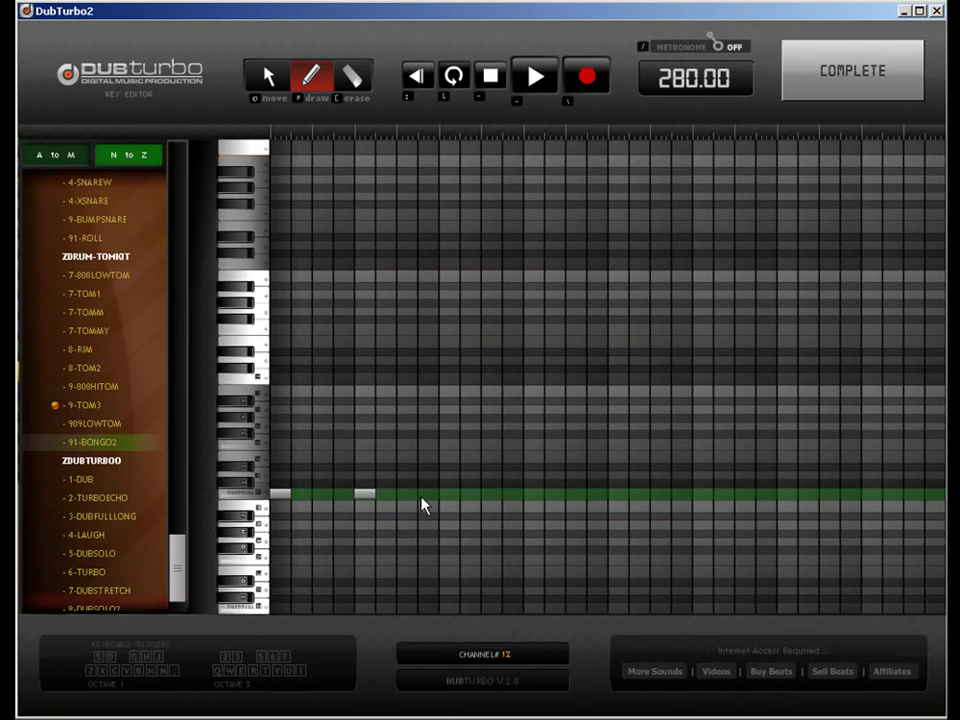
click(450, 516)
click(533, 516)
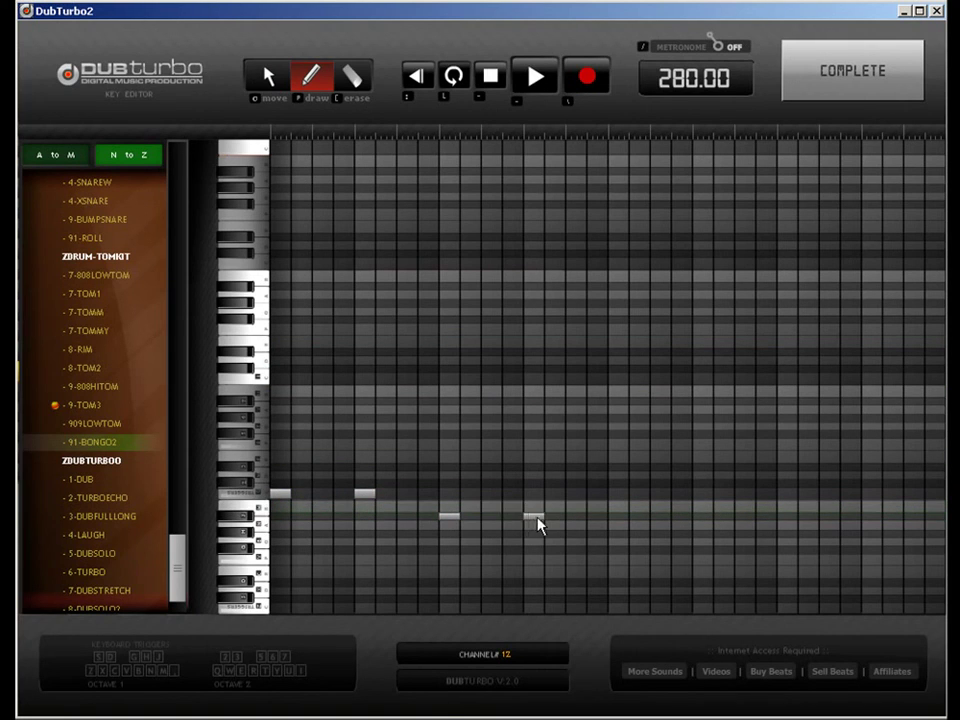
click(618, 524)
click(639, 532)
click(681, 549)
click(662, 541)
click(704, 558)
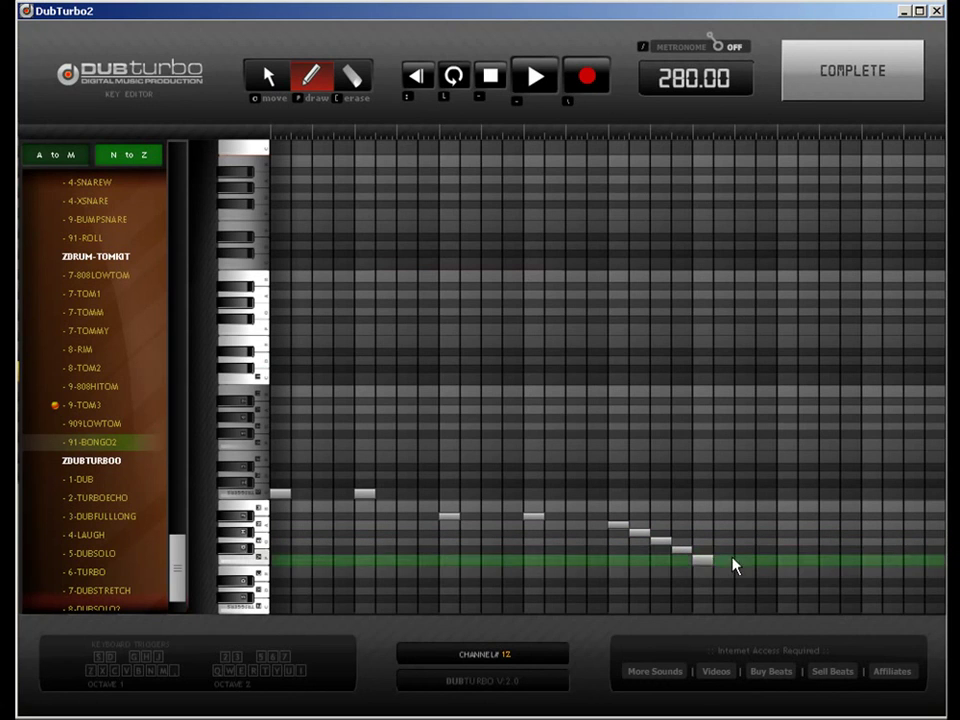
drag(733, 566, 757, 569)
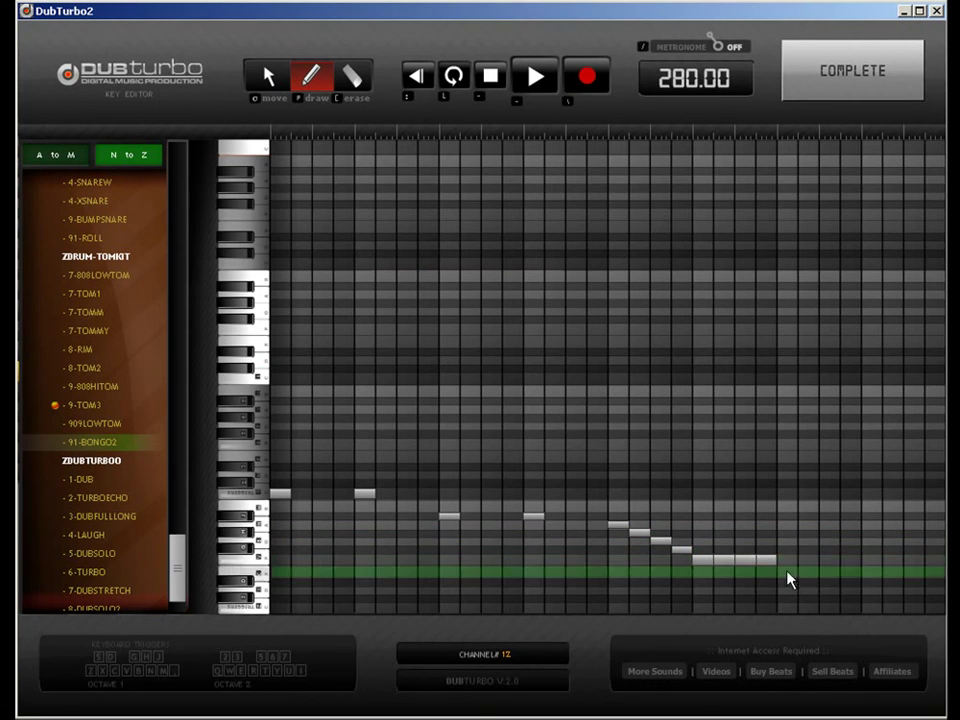
click(788, 571)
click(823, 590)
click(808, 581)
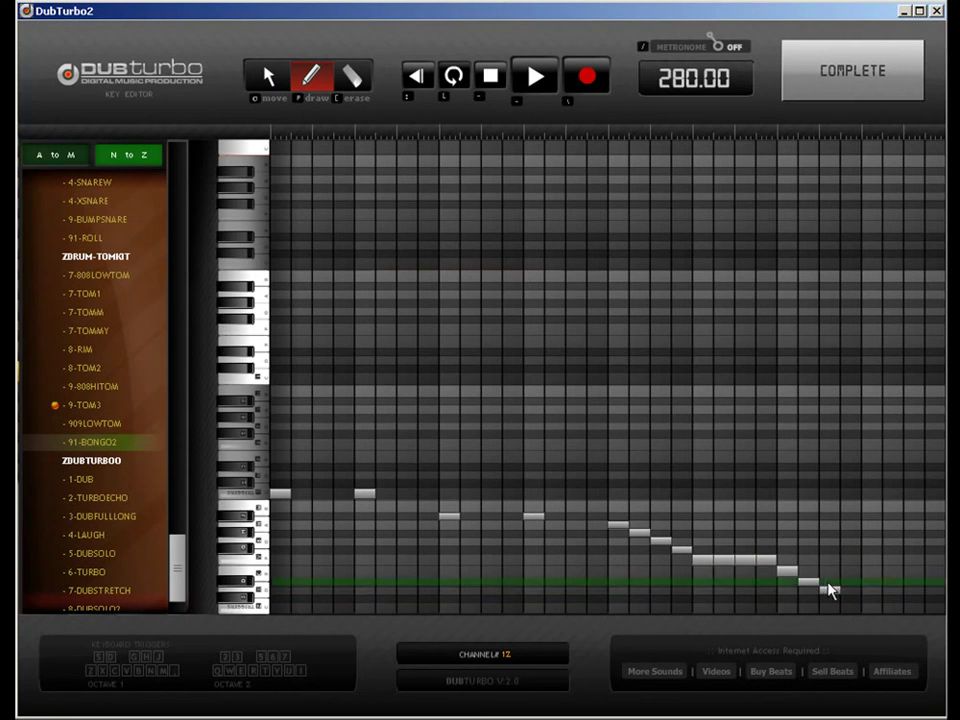
click(848, 592)
click(866, 599)
click(892, 603)
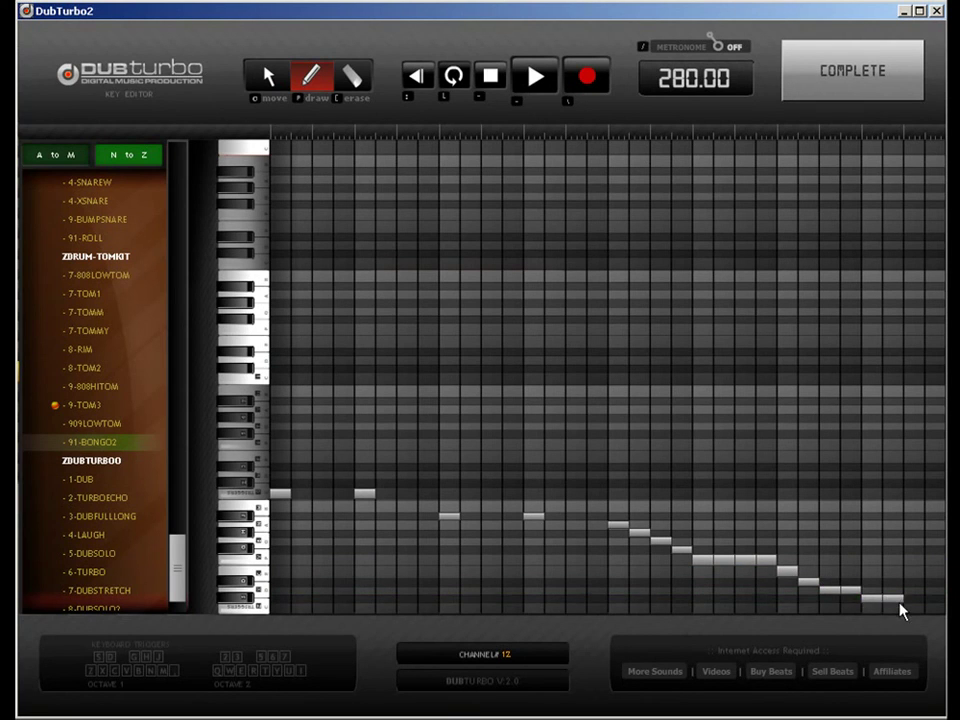
drag(911, 612, 935, 610)
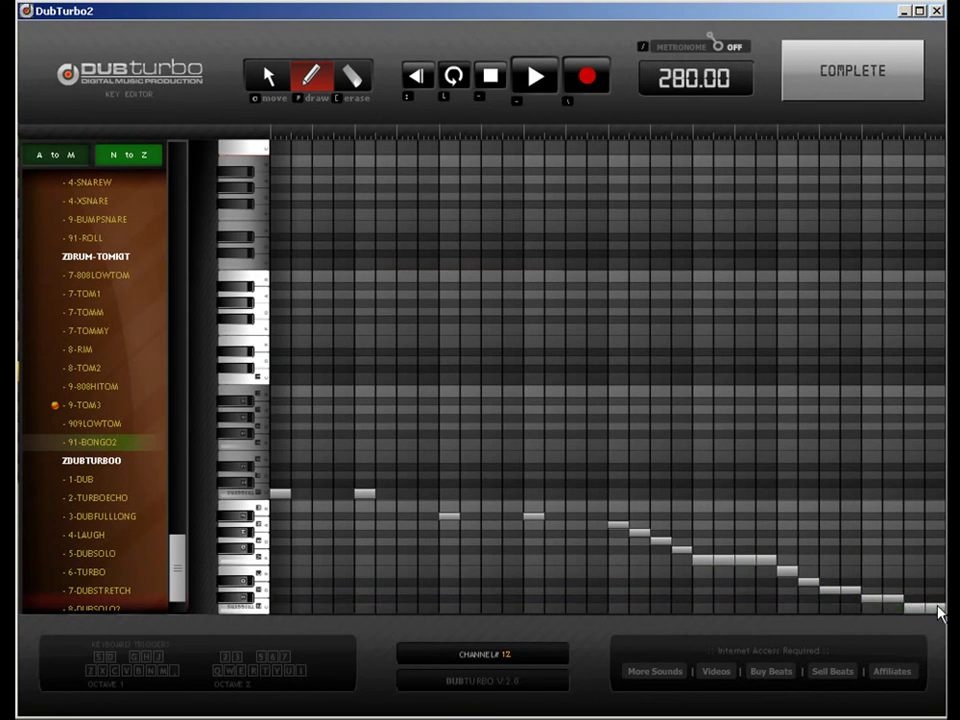
Step: Move track 12's tom fill clip from bar 1 to bar 7, and place copies at bars 15, 23 and 31
click(816, 90)
drag(199, 381, 337, 383)
click(525, 376)
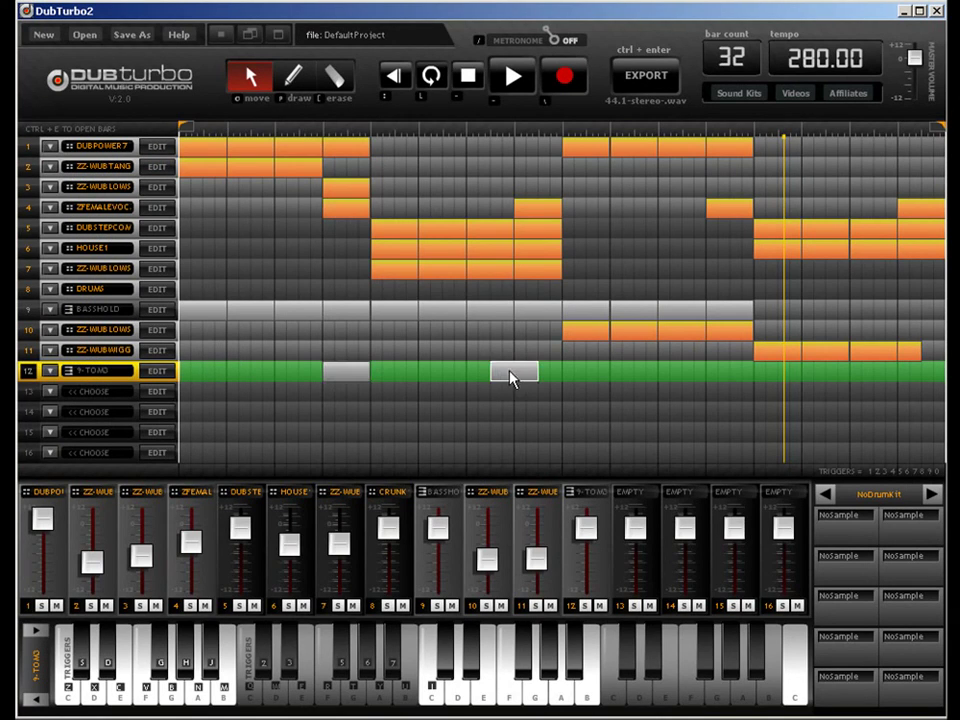
click(636, 376)
drag(640, 378, 930, 376)
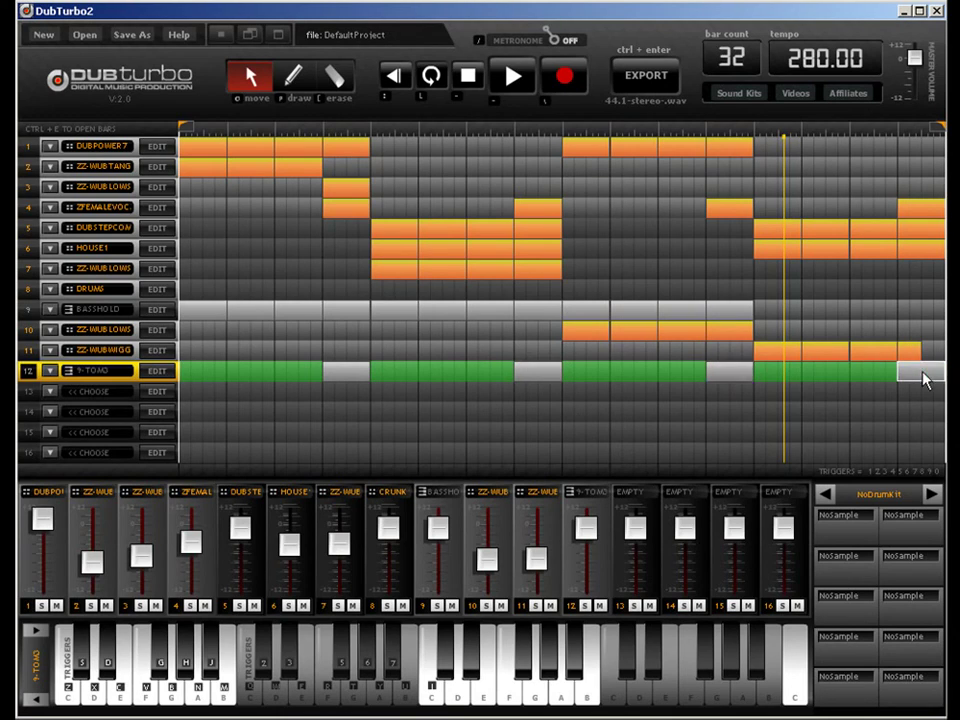
Step: Make track 13 a keys track and move track 12's bar 15 and bar 31 clips onto it
click(52, 397)
click(111, 432)
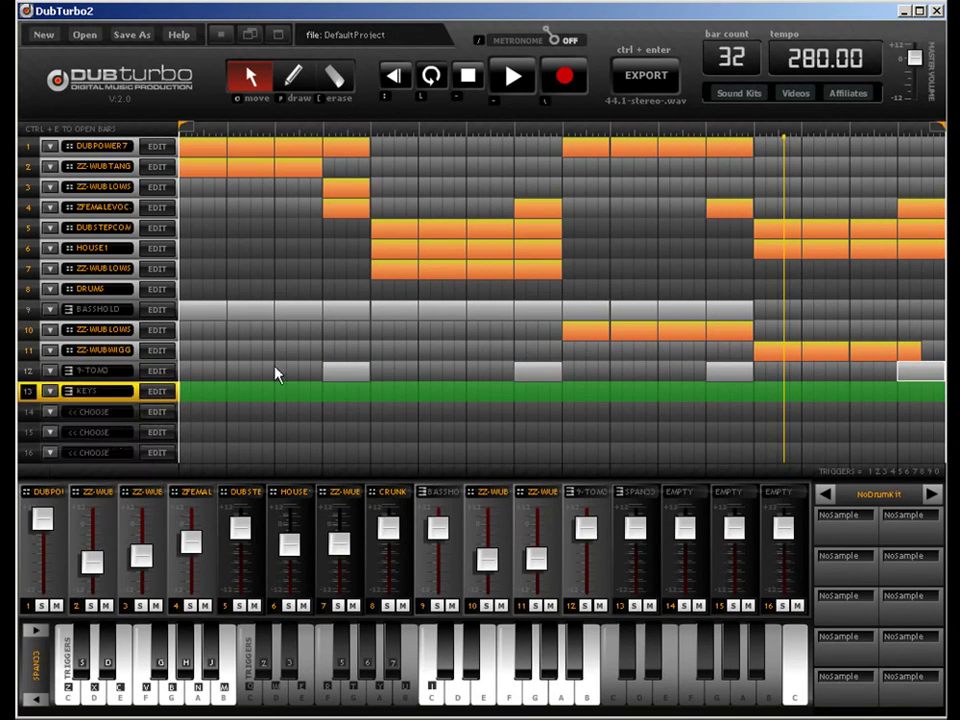
drag(512, 380, 531, 386)
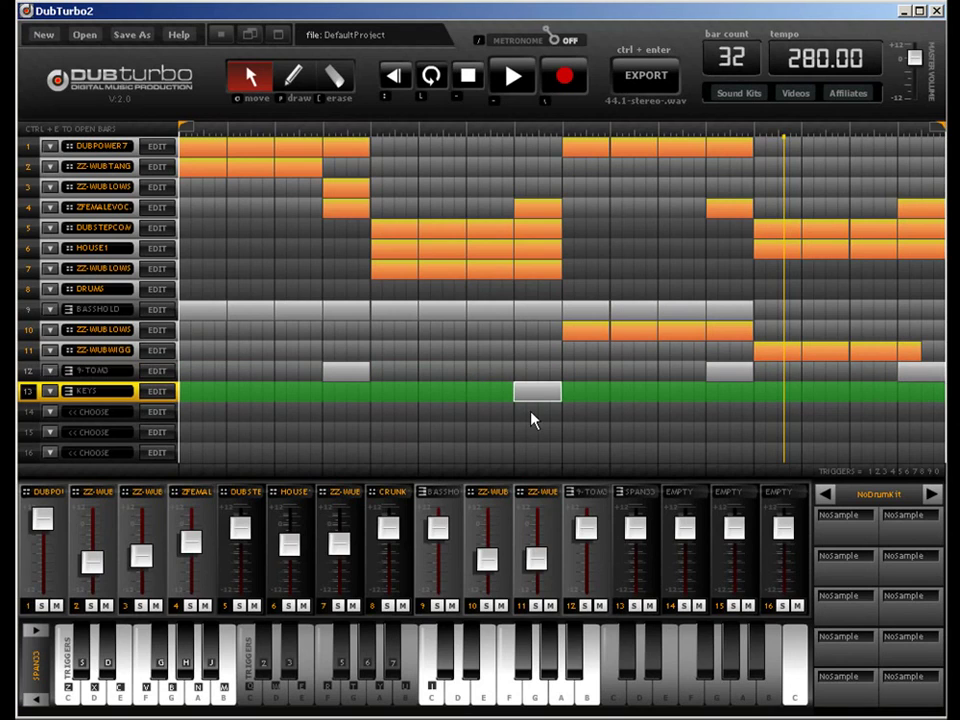
drag(921, 375, 921, 400)
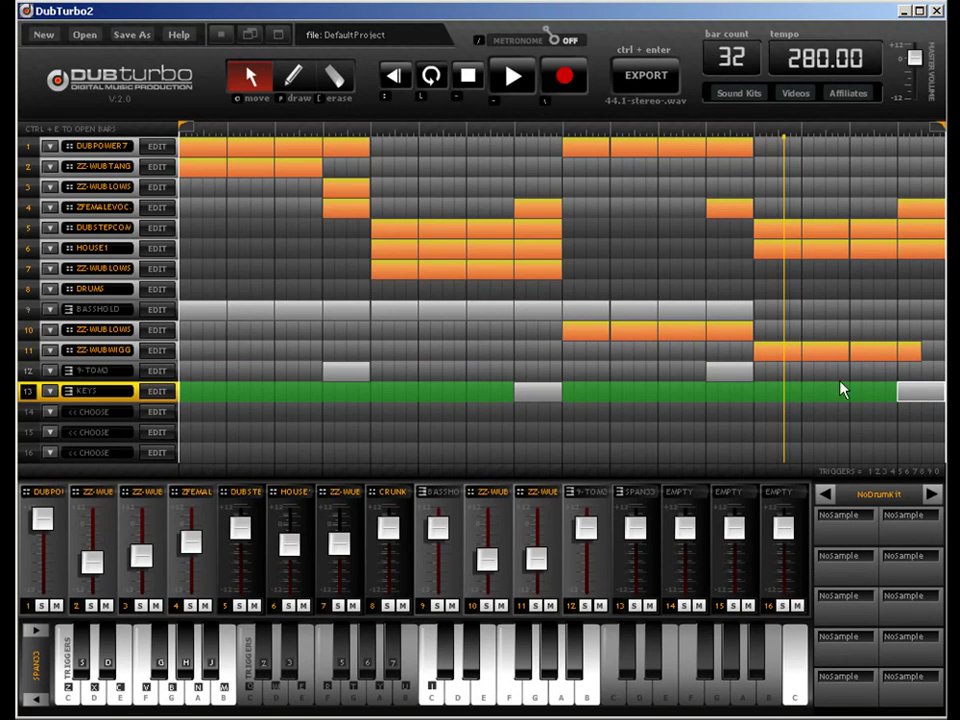
Step: Assign the 7-SNARE sound from the ZDRUM-JUNGLE set to track 13, and lower the track's volume
click(558, 399)
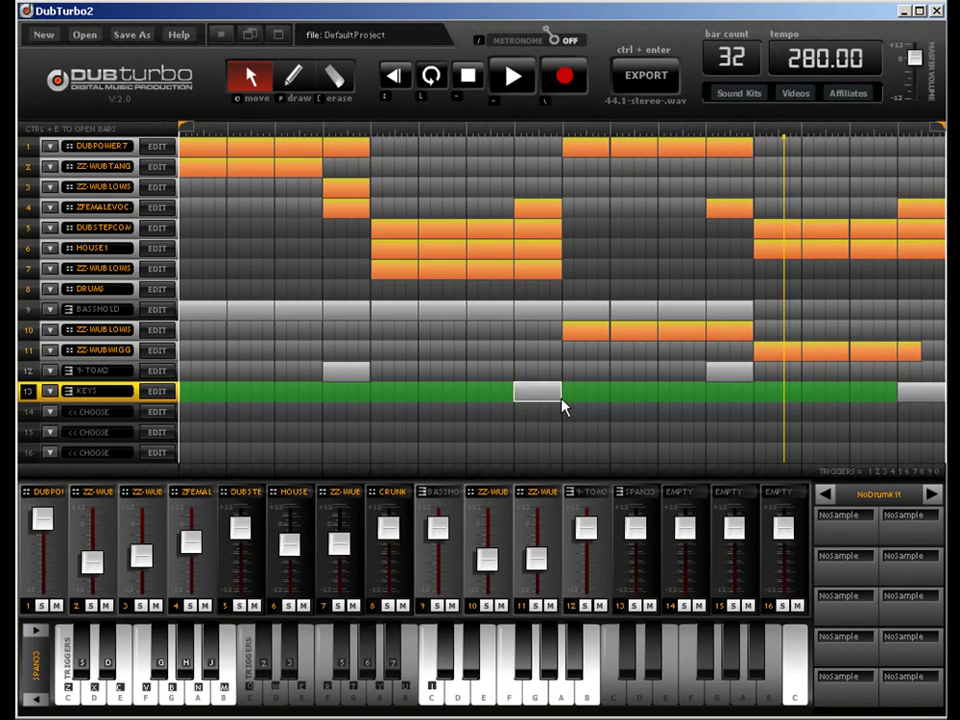
click(160, 396)
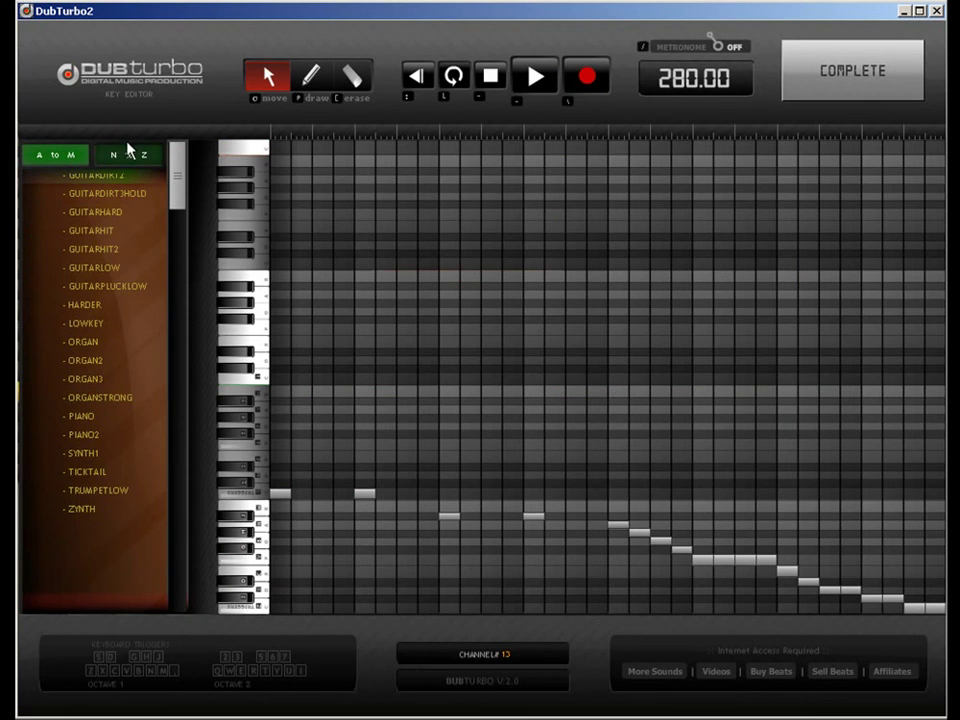
click(127, 154)
drag(172, 168, 181, 526)
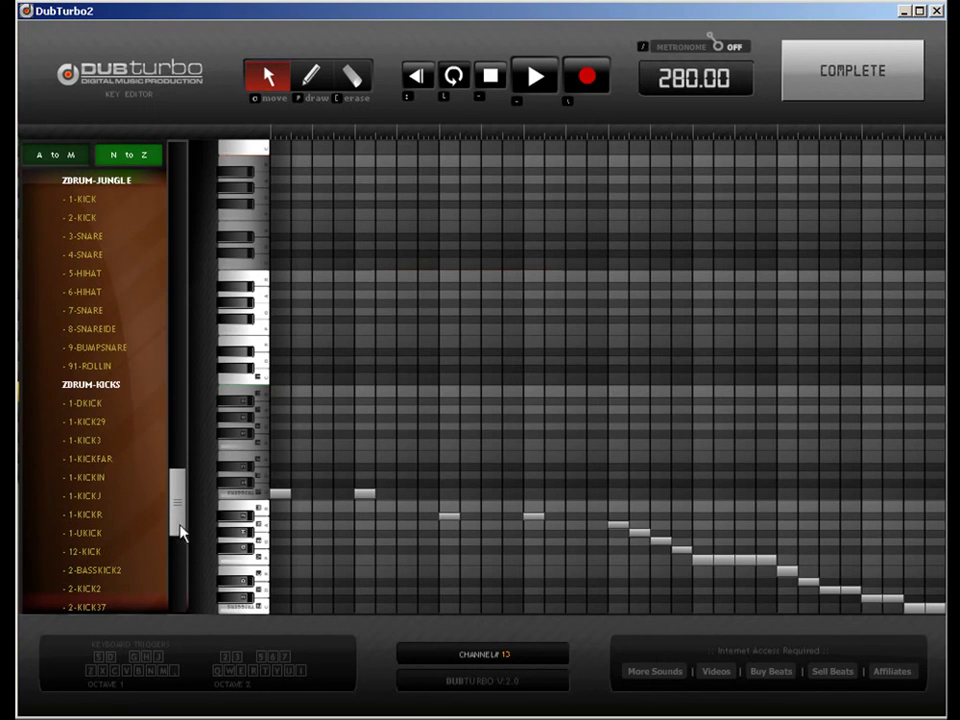
click(100, 313)
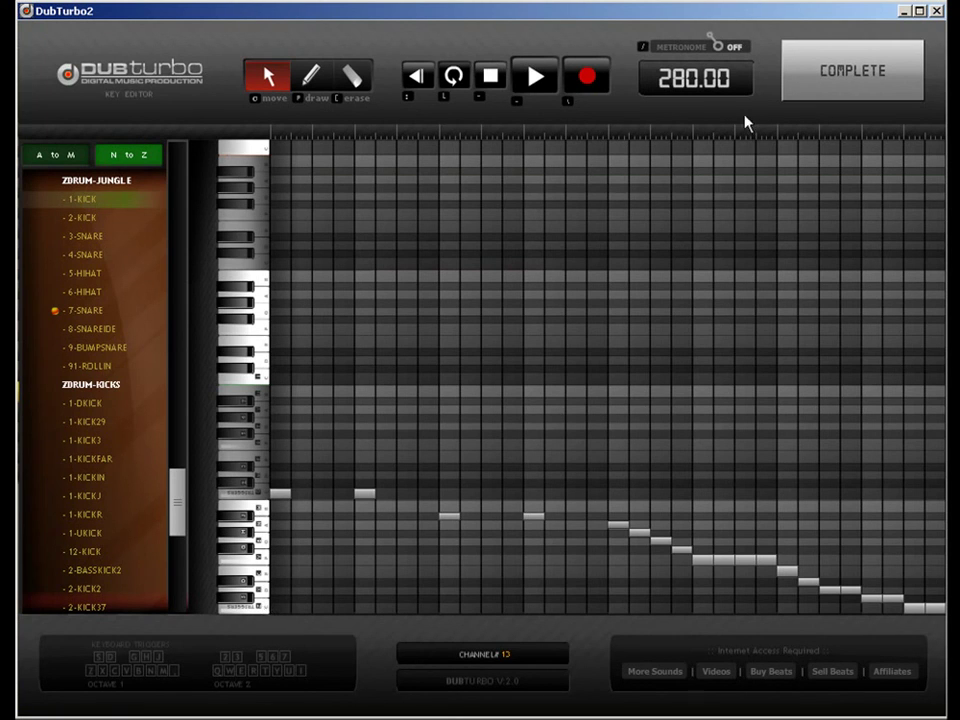
click(824, 94)
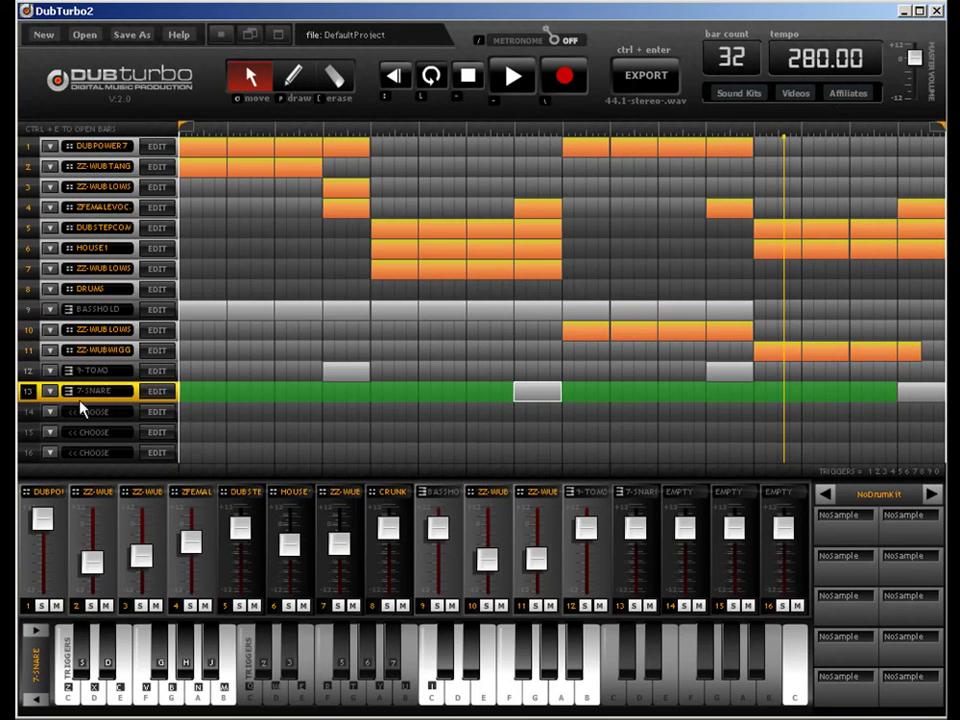
drag(634, 524, 634, 548)
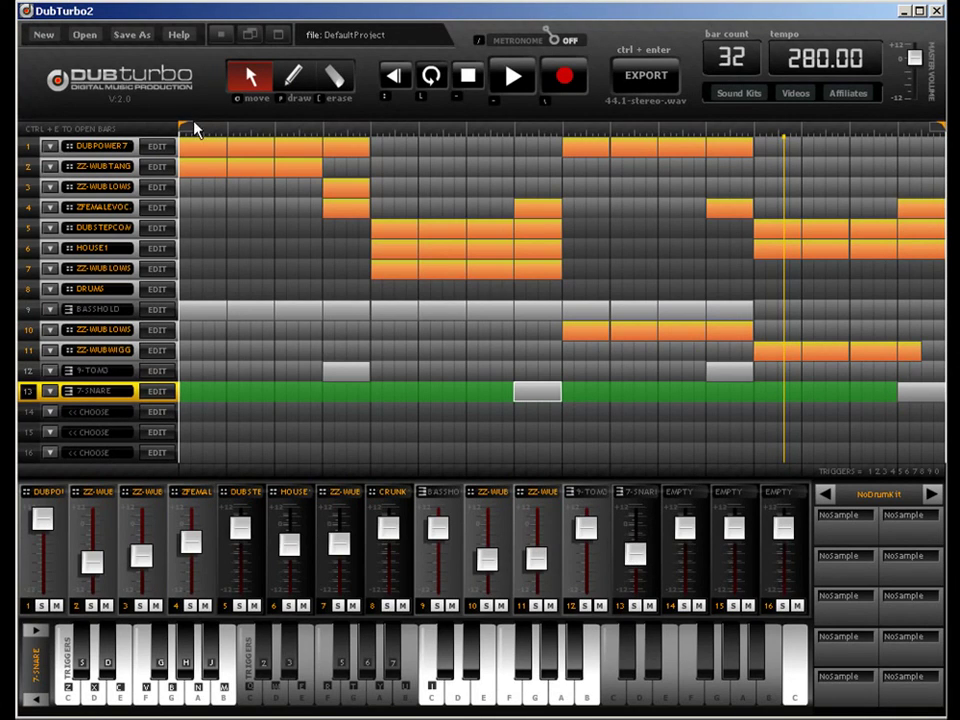
Step: Audition the arrangement with the loop starting at bar 5 and at bar 15, and raise track 13's volume slightly above the default level
drag(186, 130, 278, 130)
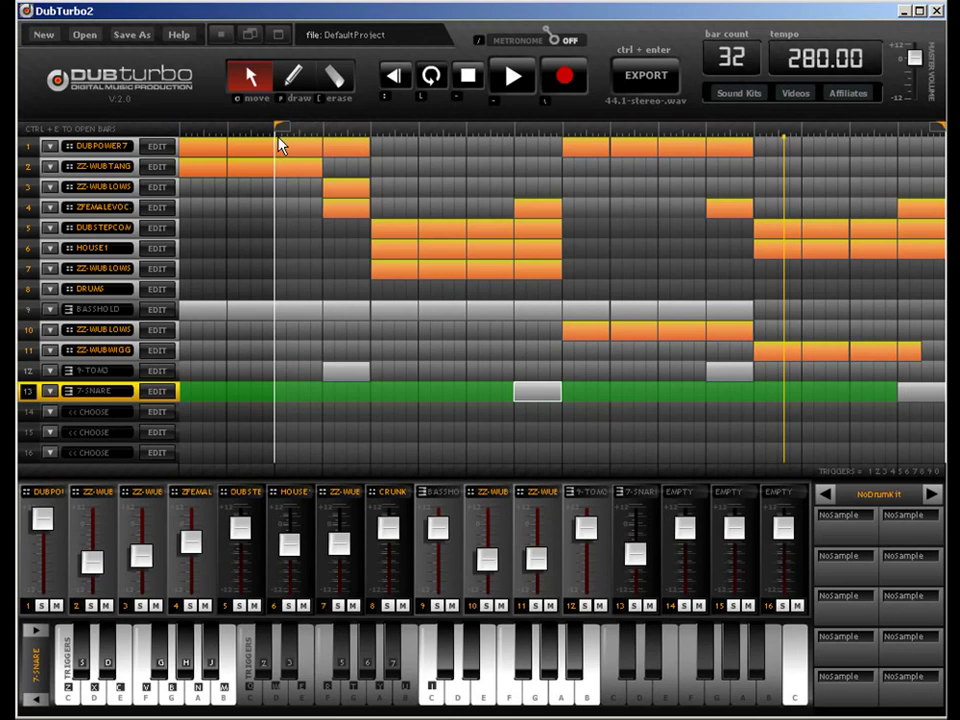
key(space)
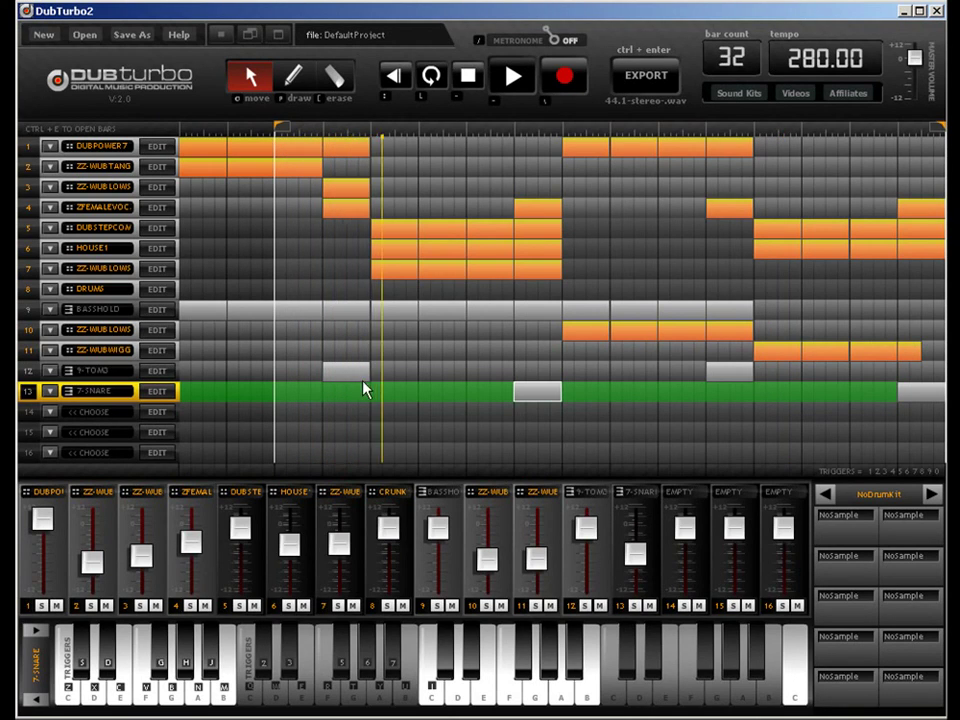
drag(285, 129, 501, 137)
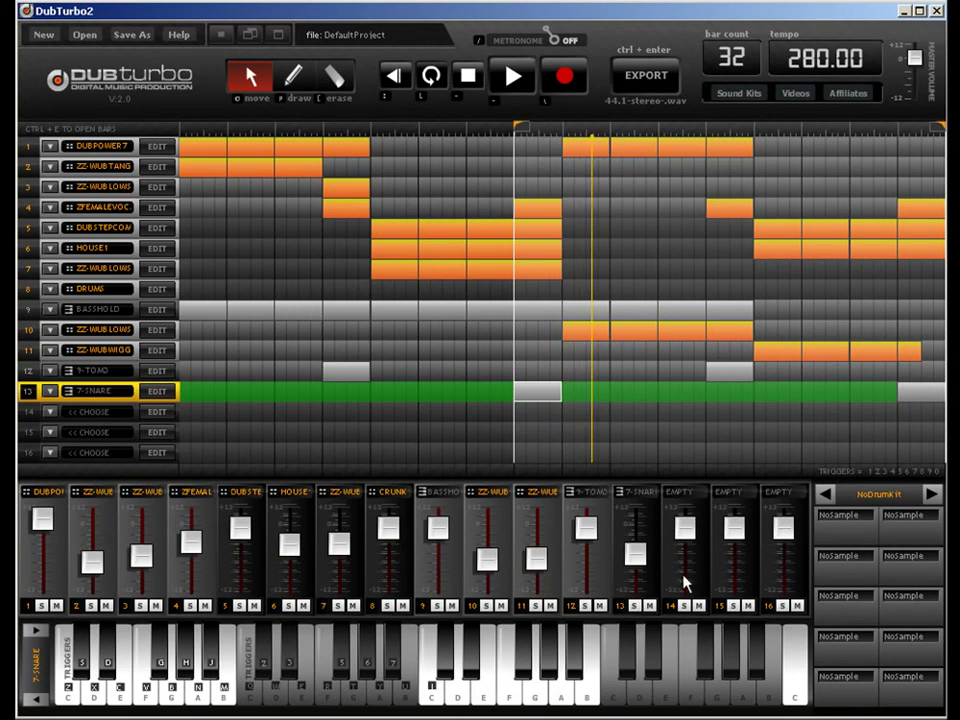
drag(640, 560, 638, 530)
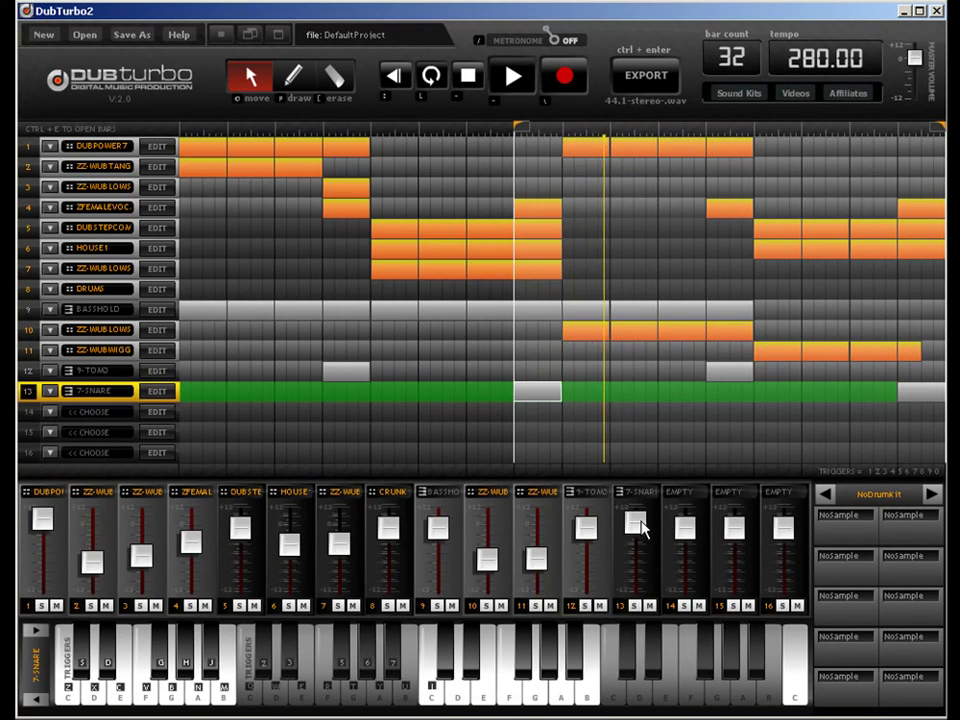
Step: Lower track 13's volume slightly, and raise the 91-CRASH sample's volume slightly in the drum pattern of track 1's bar 17 clip
drag(640, 528, 635, 534)
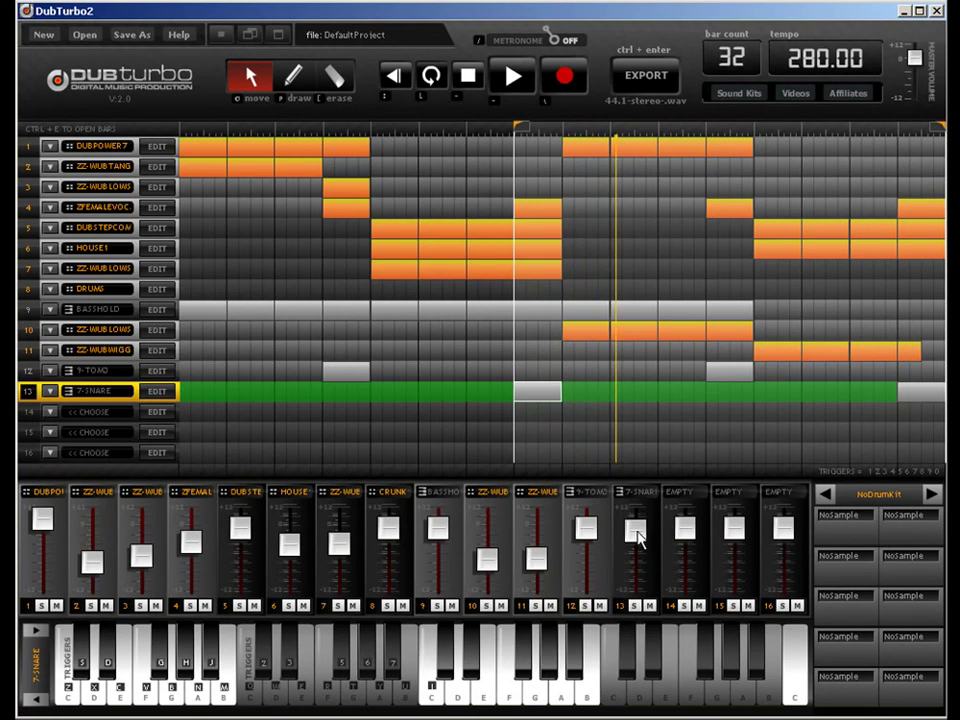
click(583, 330)
click(582, 310)
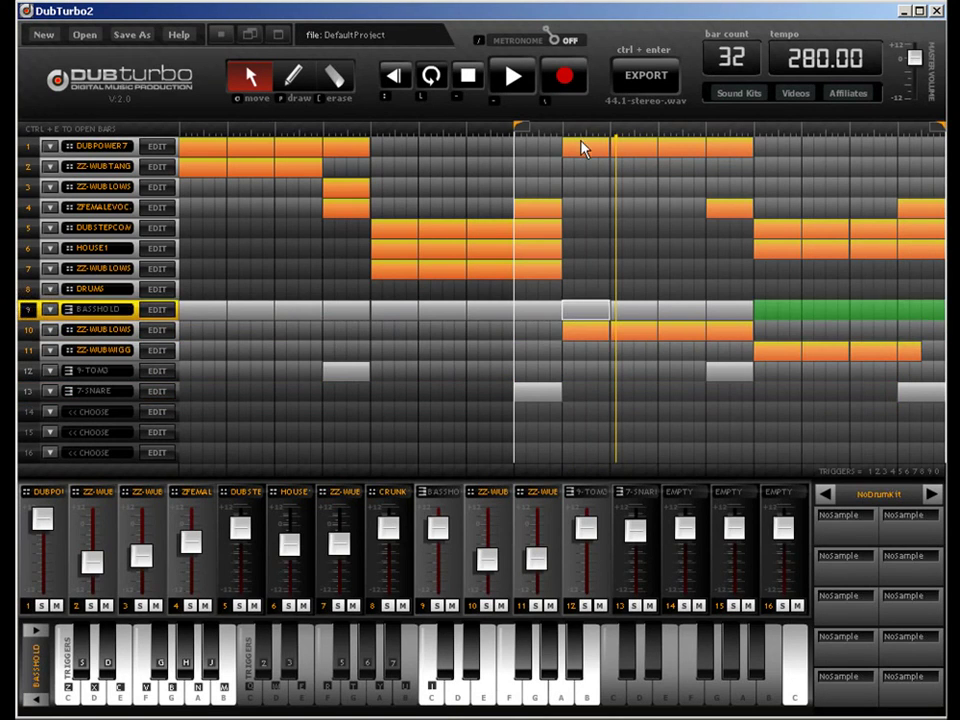
key(ctrl+e)
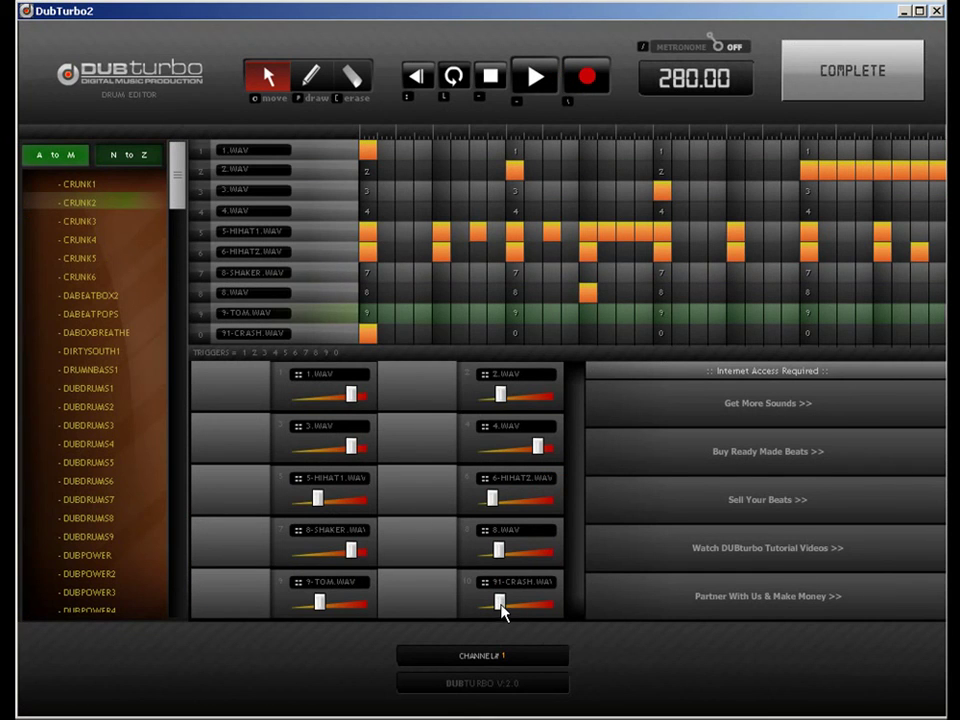
drag(502, 605, 515, 605)
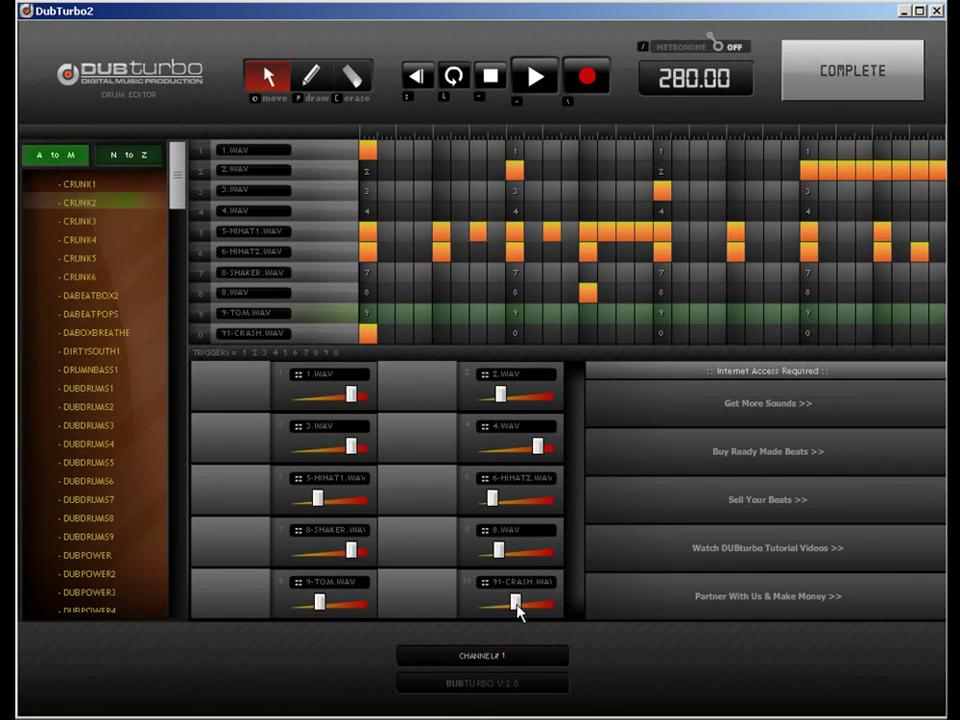
click(819, 72)
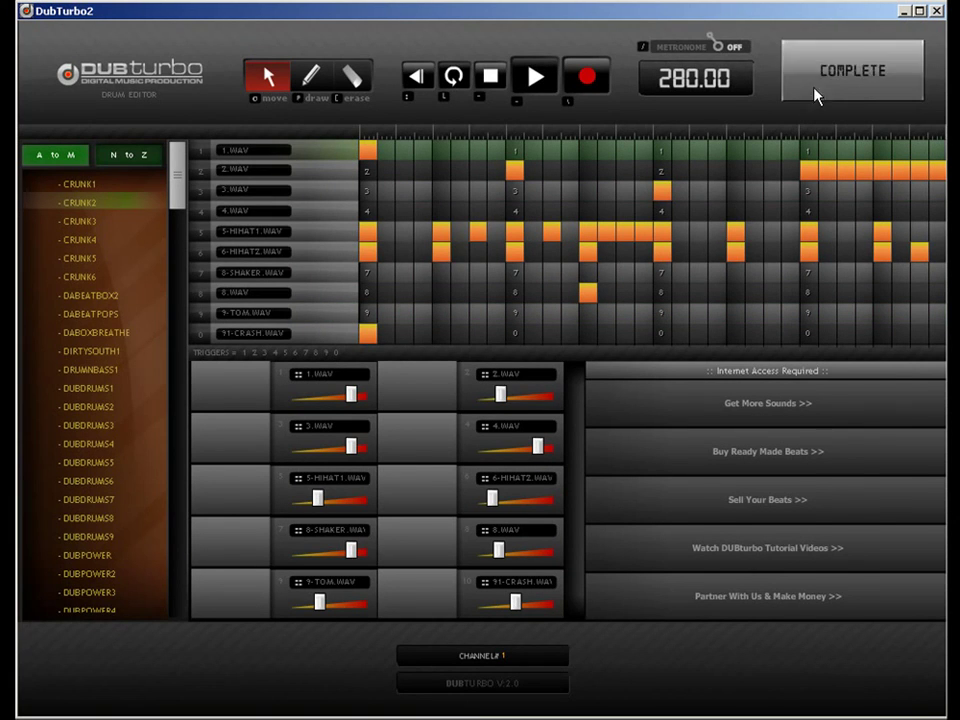
Step: Move the loop start back to bar 1 and play the full 32-bar arrangement from the beginning
mouse_move(527, 133)
mouse_down()
mouse_move(386, 156)
mouse_move(163, 160)
mouse_up()
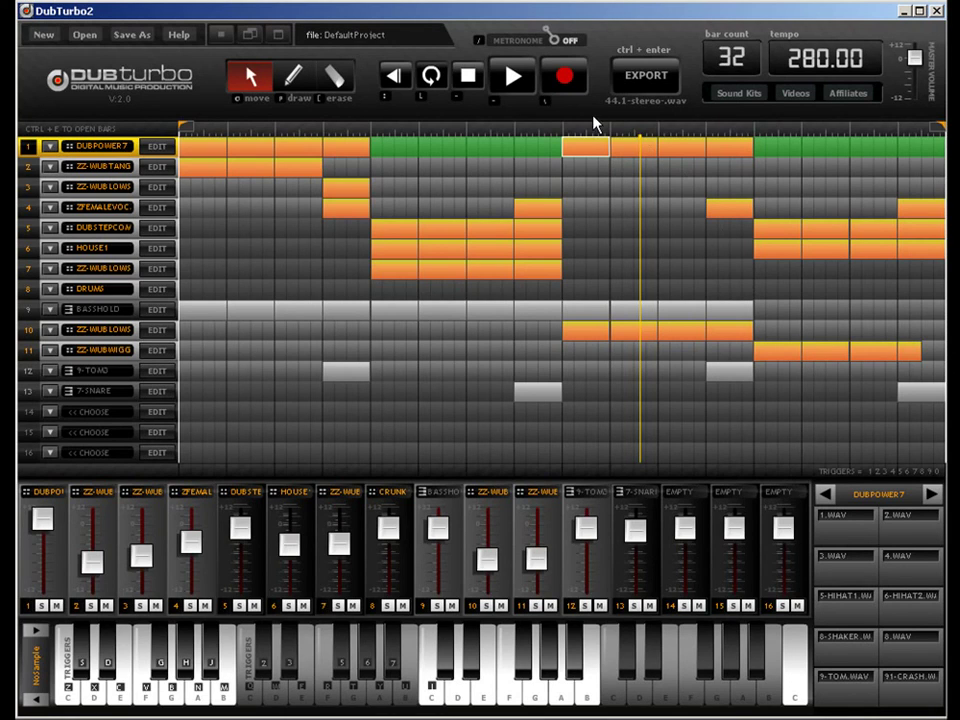
key(space)
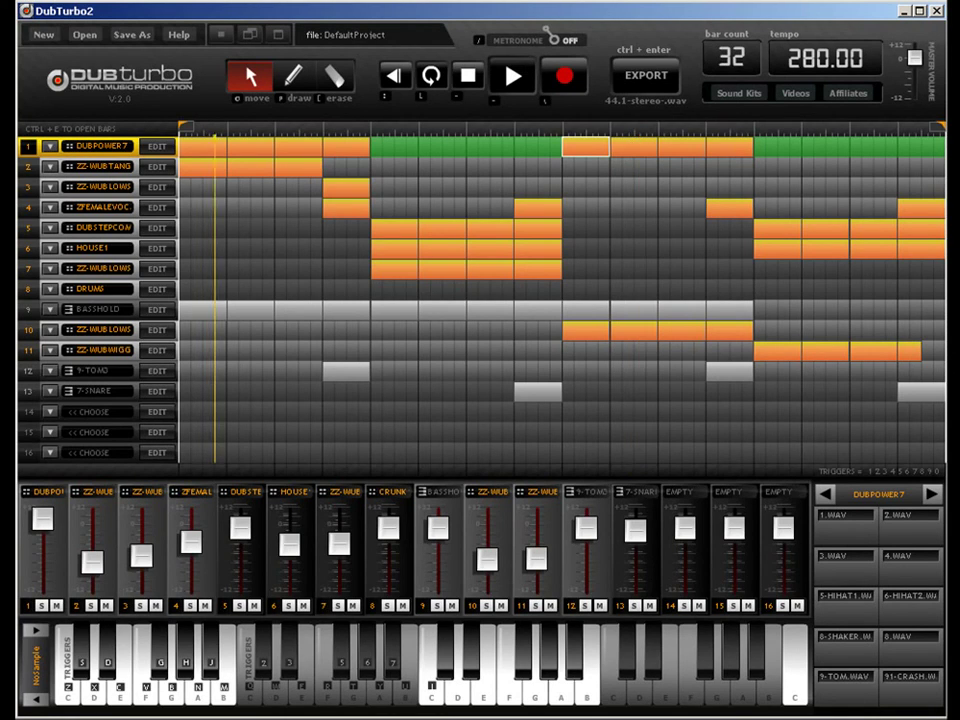